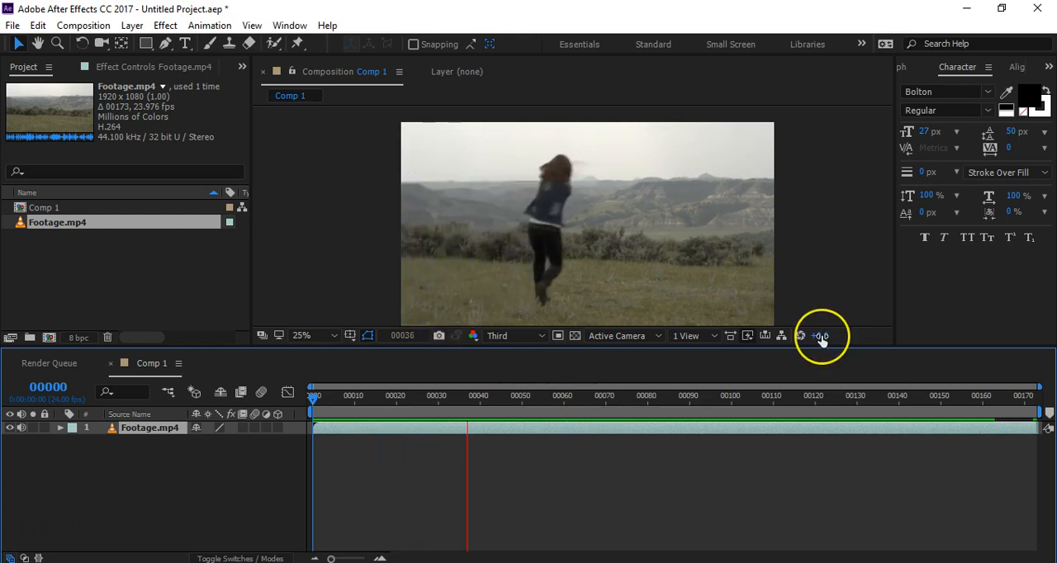
Step: Stop playback, end the work area at frame 42, and trim the composition to the work area
key("space")
left_click_drag(589, 401, 489, 420)
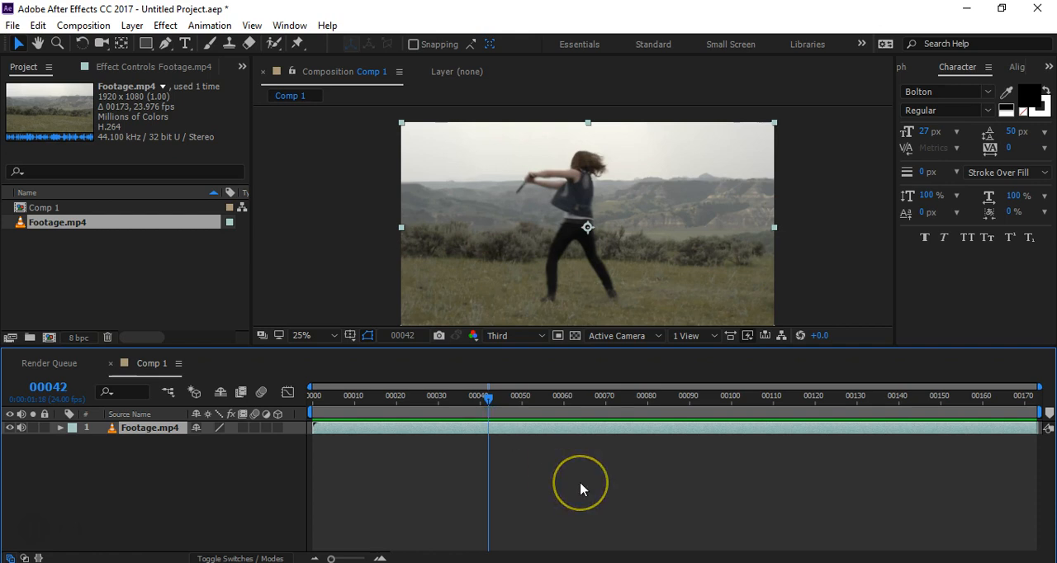
key("n")
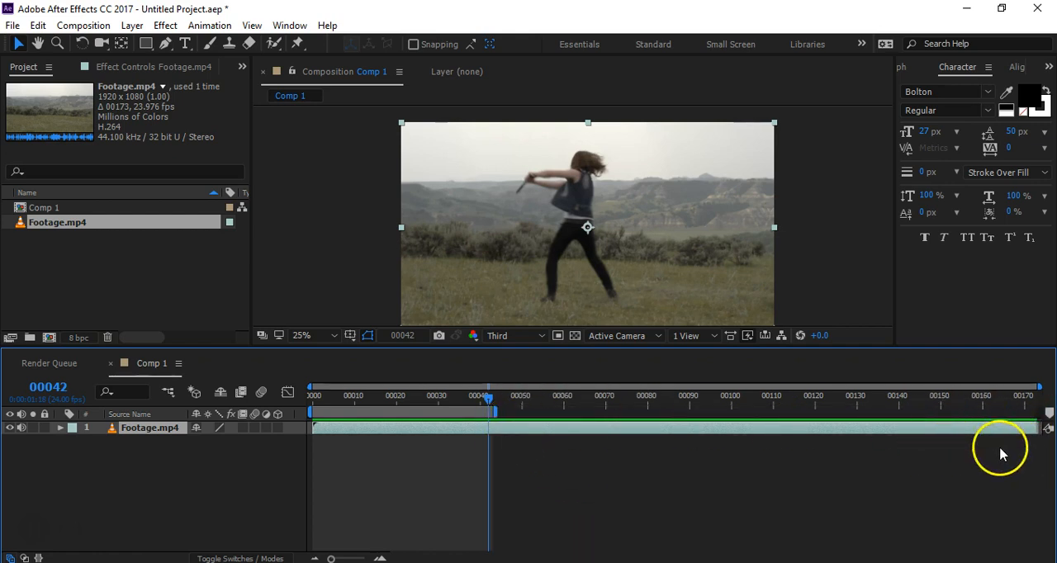
right_click(464, 413)
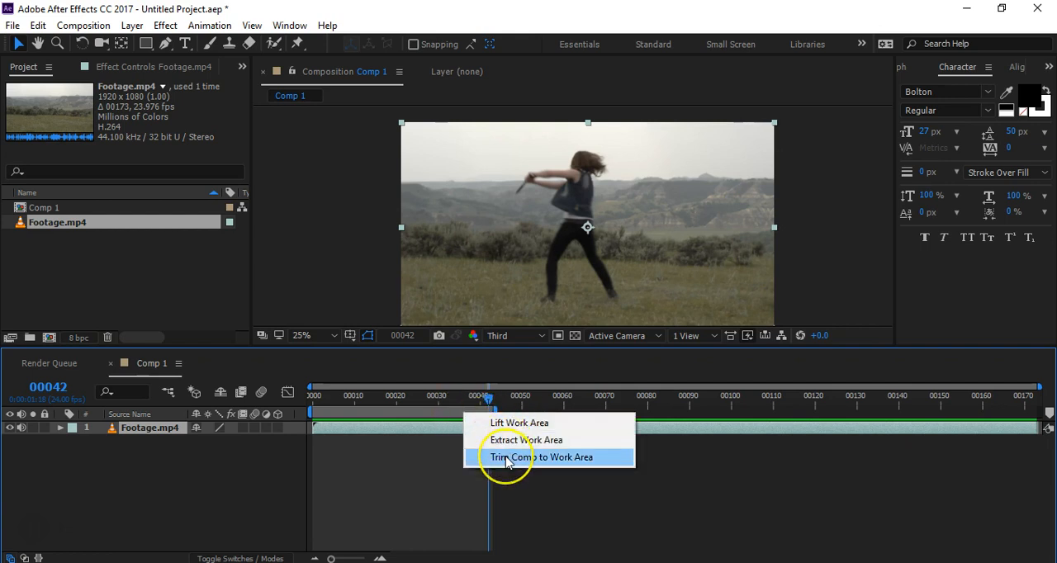
left_click(507, 458)
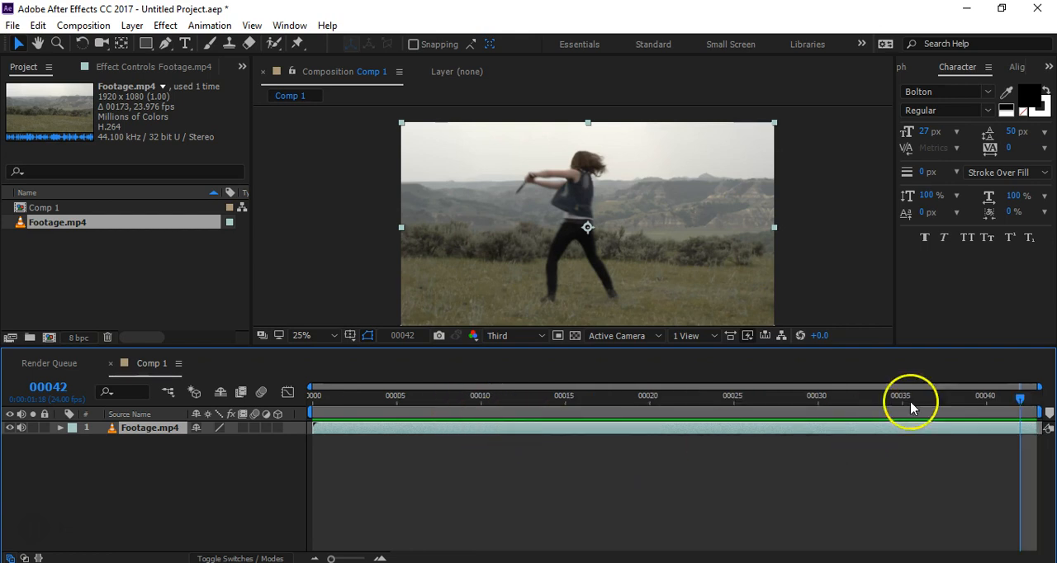
Step: Scrub through the trimmed clip, park the playhead at frame 29, and activate the Pen tool
left_click(1008, 401)
left_click_drag(1007, 401, 408, 405)
left_click(532, 418)
left_click_drag(533, 419, 808, 469)
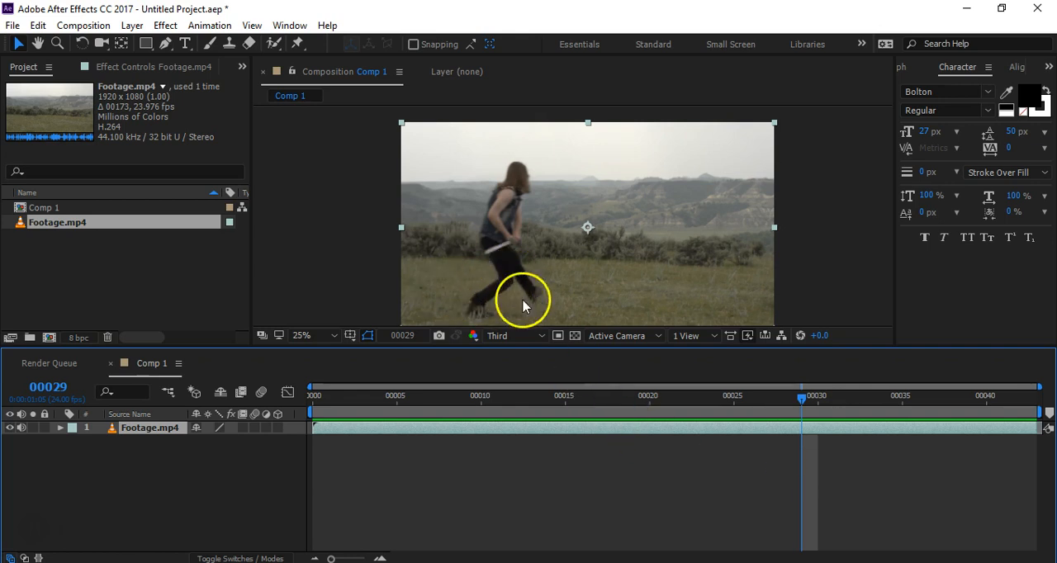
left_click(165, 43)
left_click(493, 259)
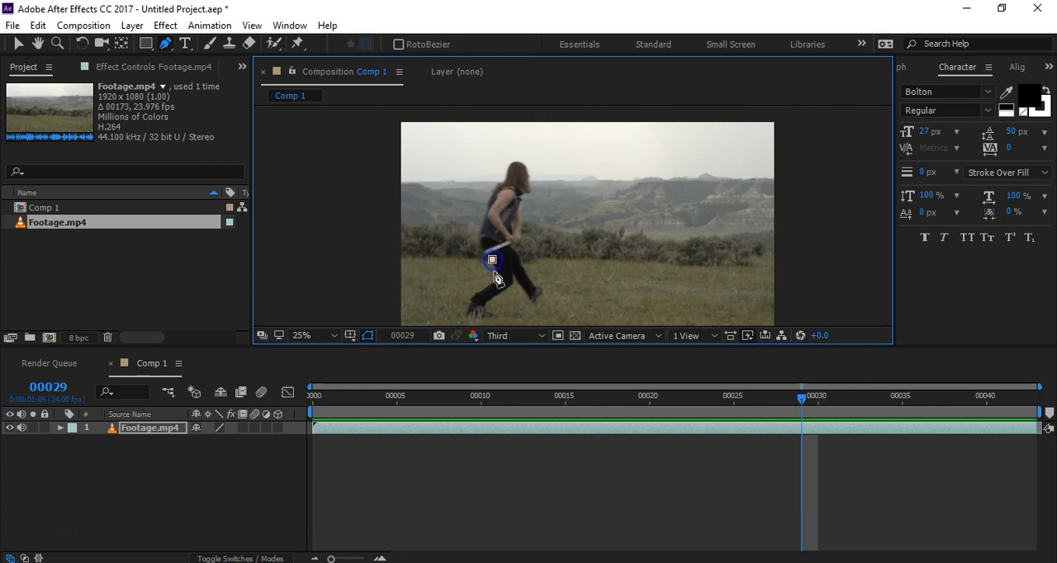
left_click(498, 277)
left_click_drag(482, 320, 496, 325)
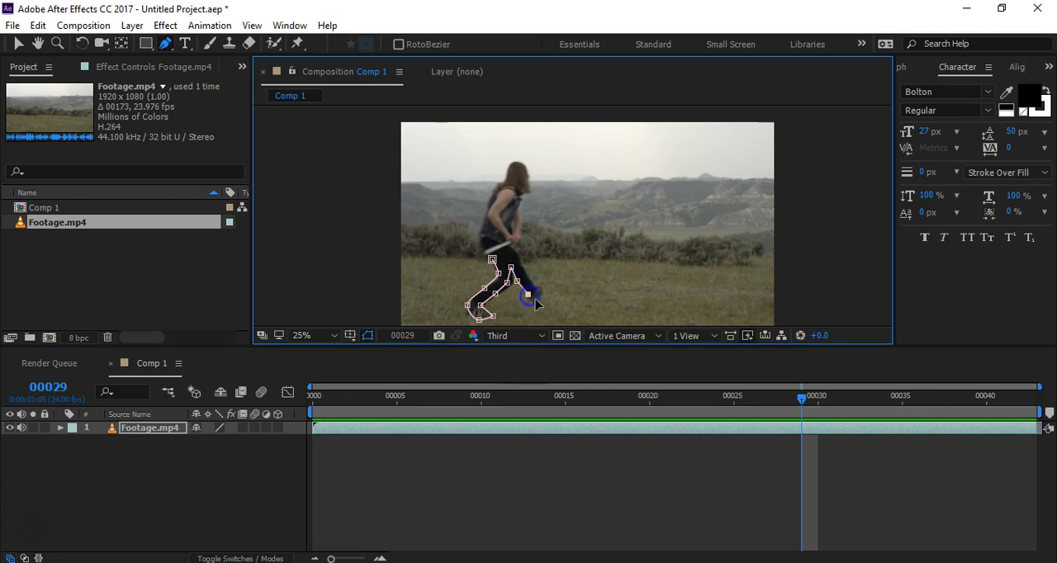
left_click(520, 259)
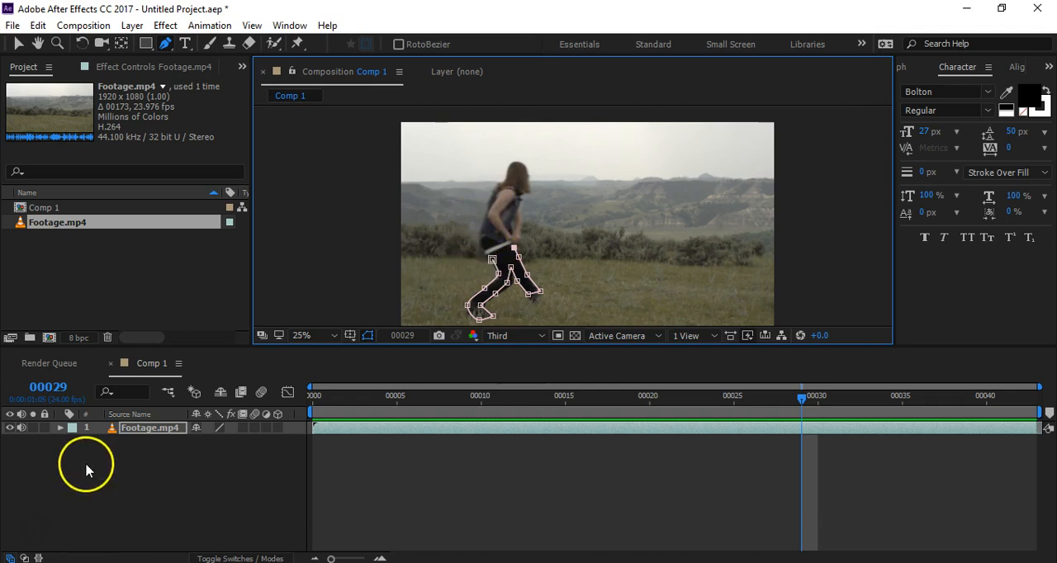
key("m")
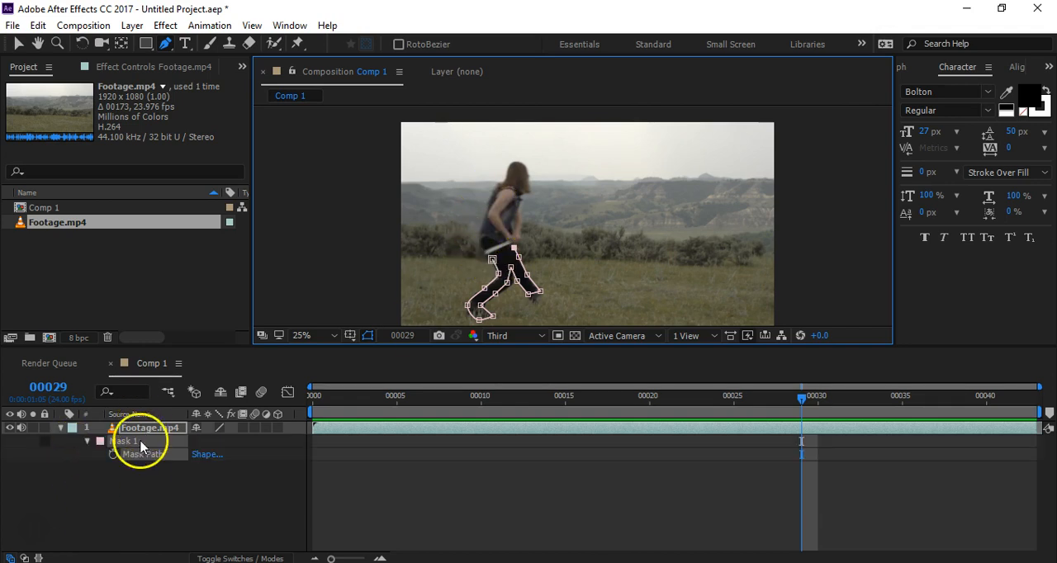
left_click(122, 442)
key("Delete")
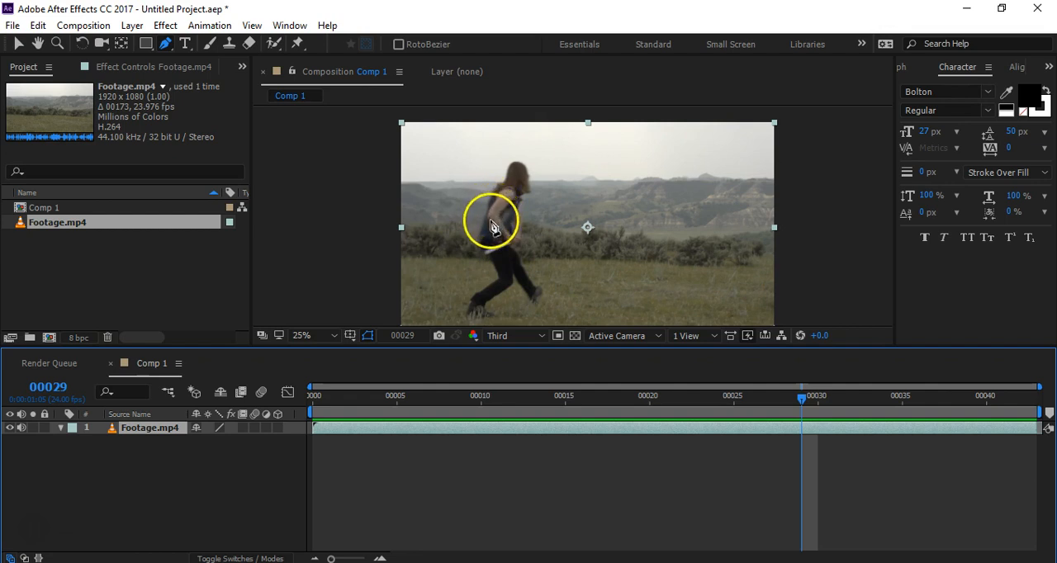
Step: Draw a closed, partly curved mask around the woman's near upper leg, from the waist down to the bent knee
scroll(472, 309, "up", 5)
scroll(518, 289, "down", 6)
scroll(518, 290, "up", 6)
scroll(521, 286, "down", 2)
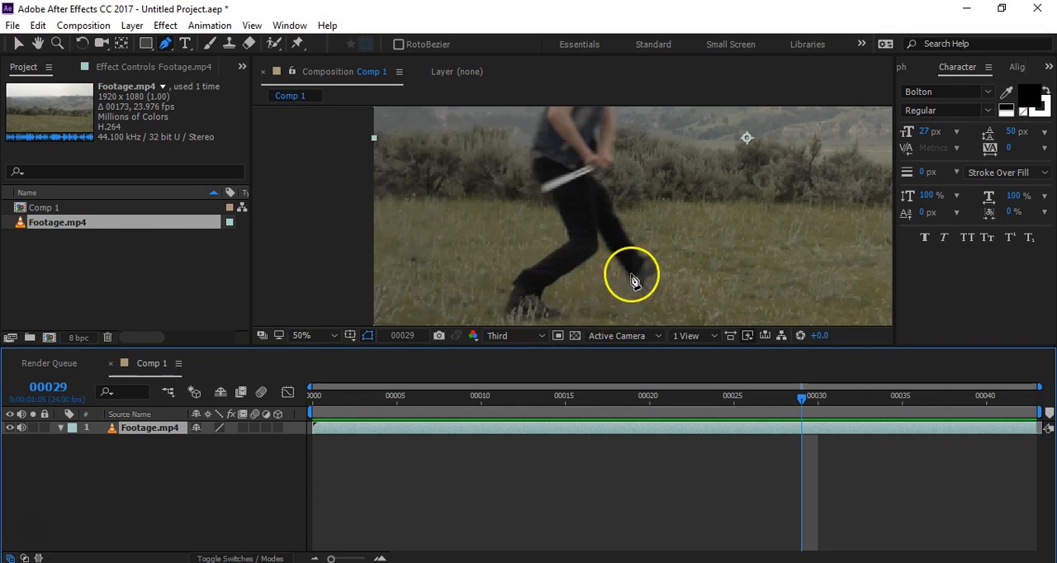
scroll(570, 186, "up", 1)
key("space")
left_click_drag(574, 205, 514, 212)
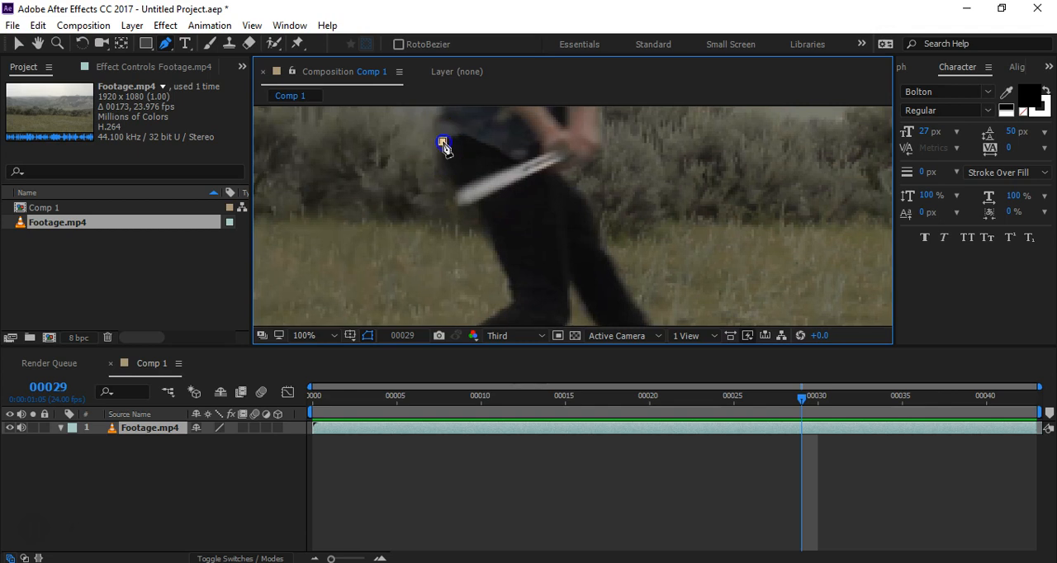
left_click(442, 141)
left_click_drag(463, 195, 469, 198)
left_click_drag(500, 261, 511, 293)
left_click(510, 294)
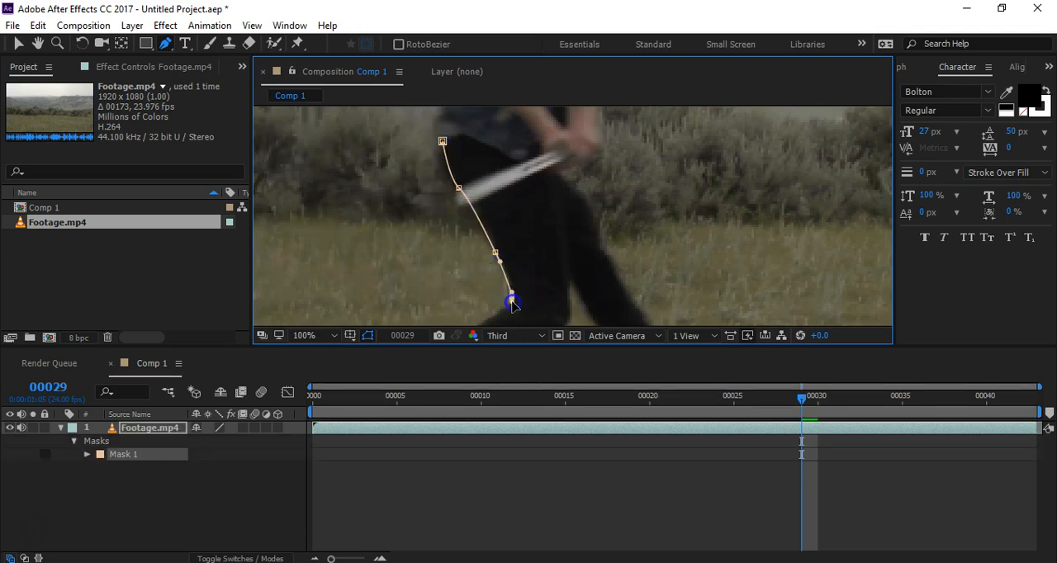
left_click(571, 312)
left_click(569, 259)
left_click(563, 195)
left_click(552, 174)
left_click_drag(552, 171, 462, 133)
left_click(444, 142)
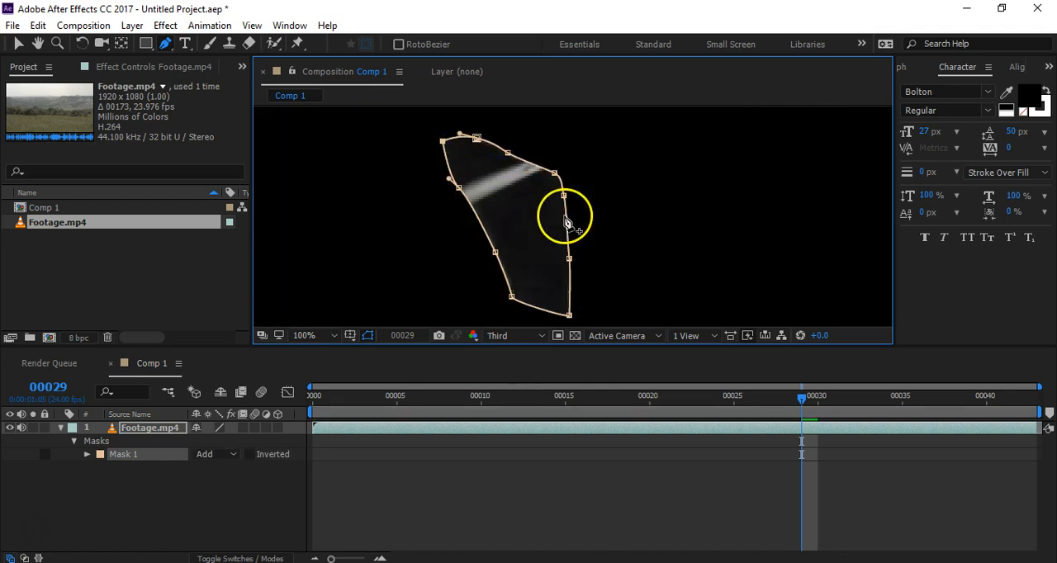
Step: Set the upper-leg mask's mode to None and reselect Mask 1 so its outline shows over the full footage
key("comma")
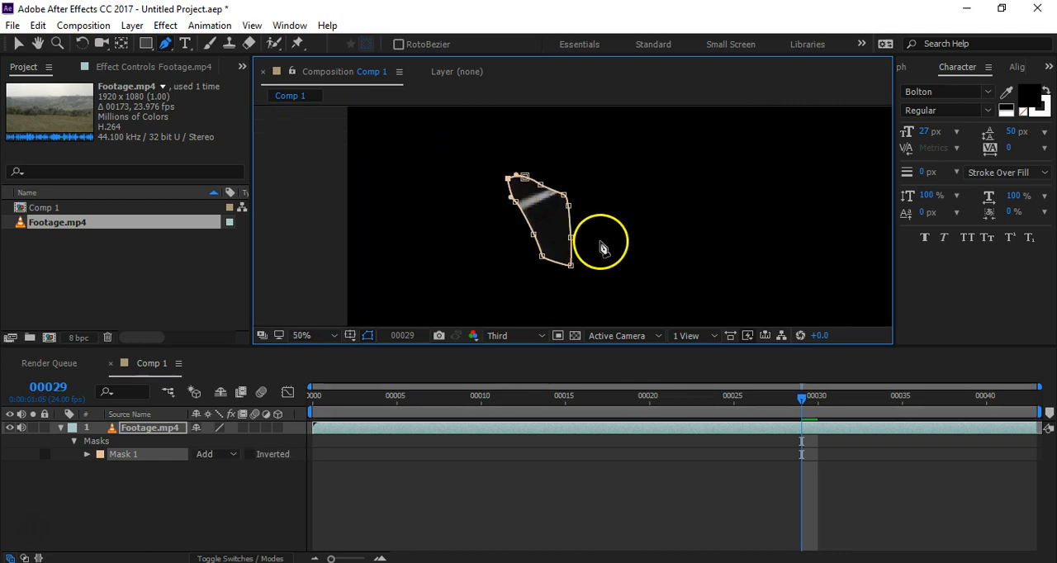
left_click(256, 493)
key("h")
left_click_drag(629, 260, 628, 220)
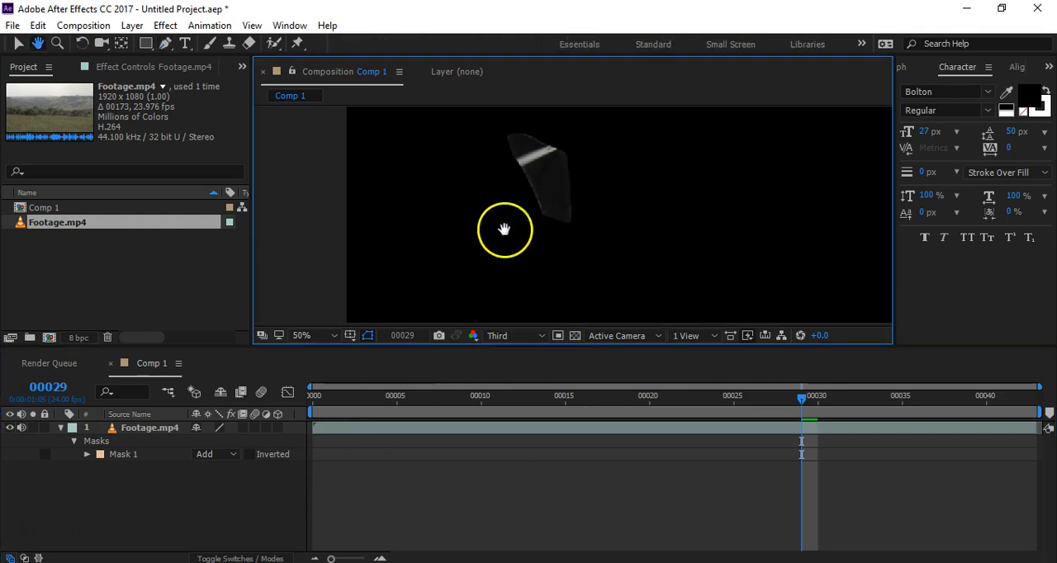
key("g")
left_click(210, 455)
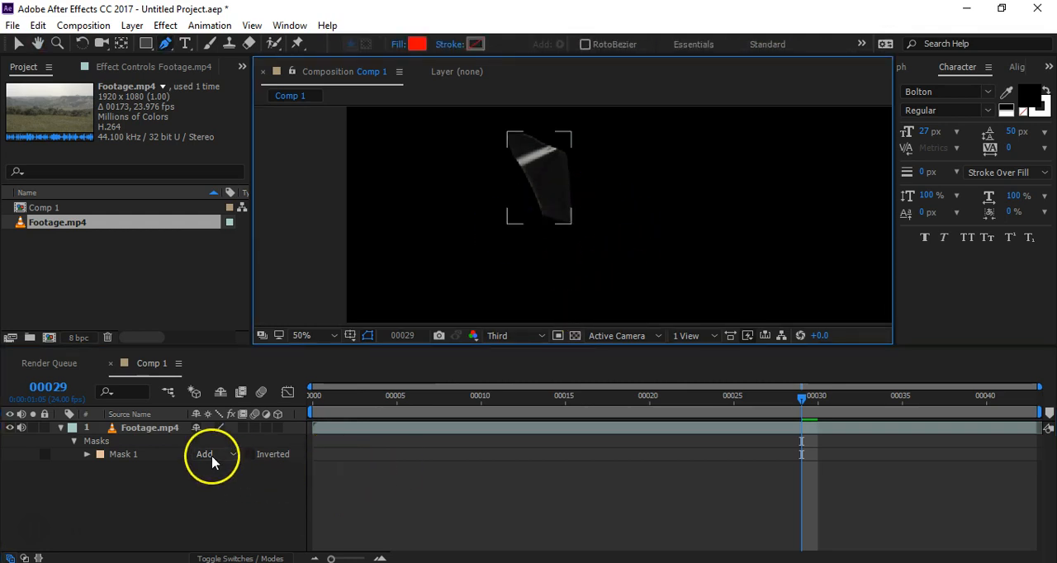
left_click(206, 460)
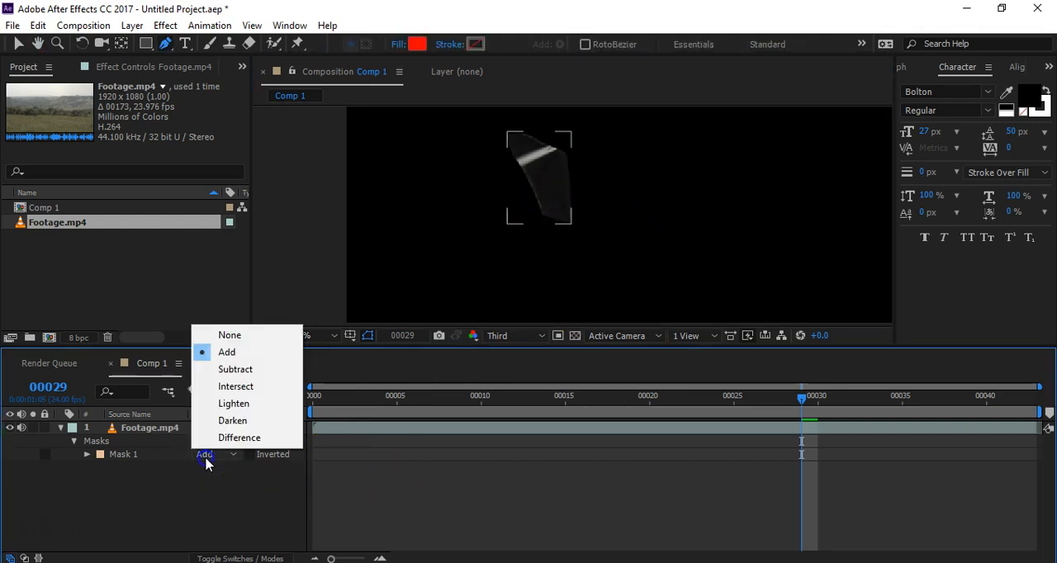
left_click(226, 336)
left_click(116, 454)
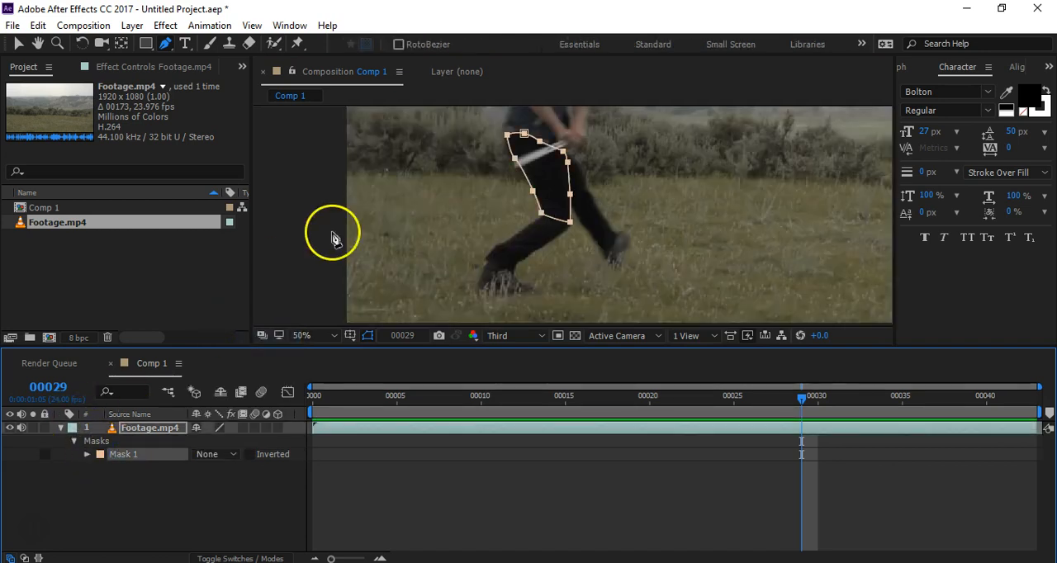
Step: Draw a second closed mask around the same leg's lower part, from the knee to the ankle, overlapping the upper-leg mask at the knee
scroll(607, 215, "up", 7)
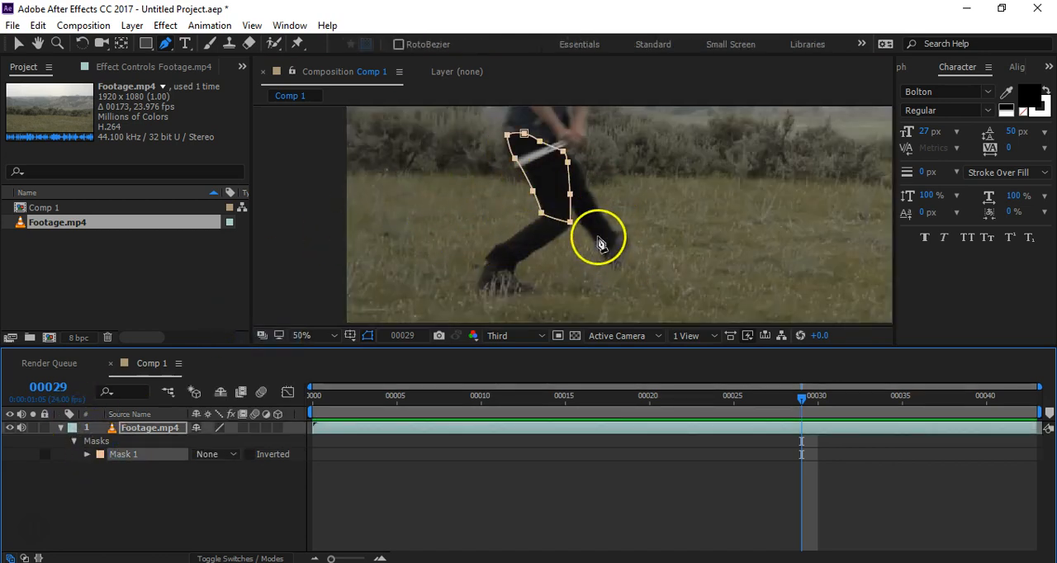
scroll(561, 224, "down", 5)
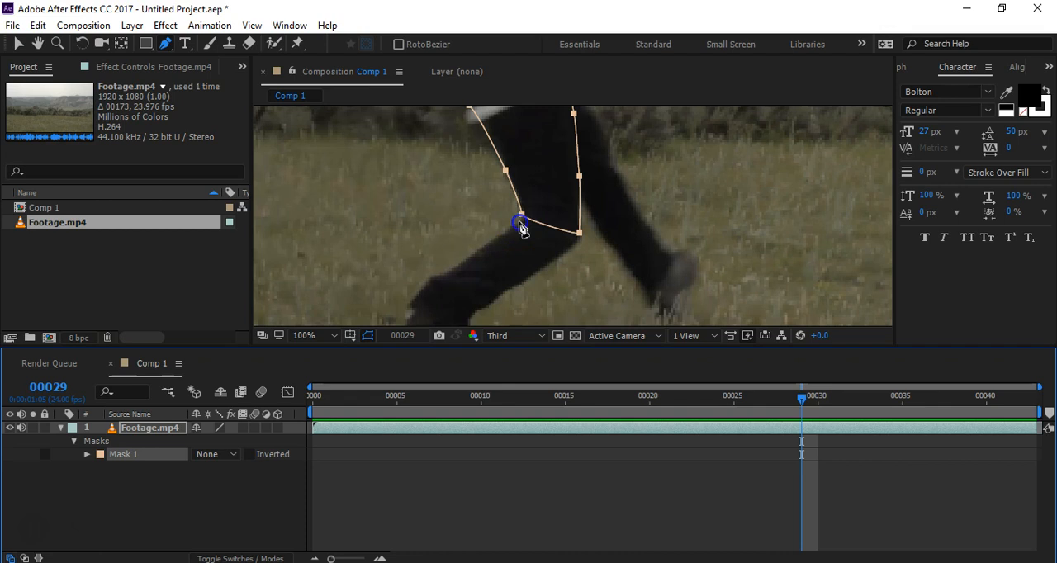
left_click(518, 221)
left_click_drag(439, 275, 465, 281)
key("space")
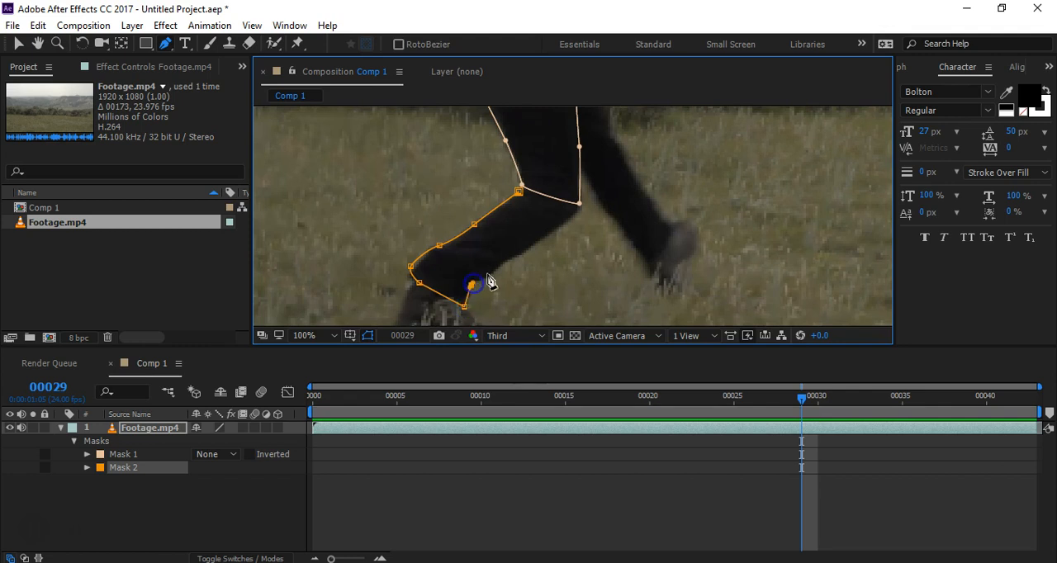
left_click(574, 217)
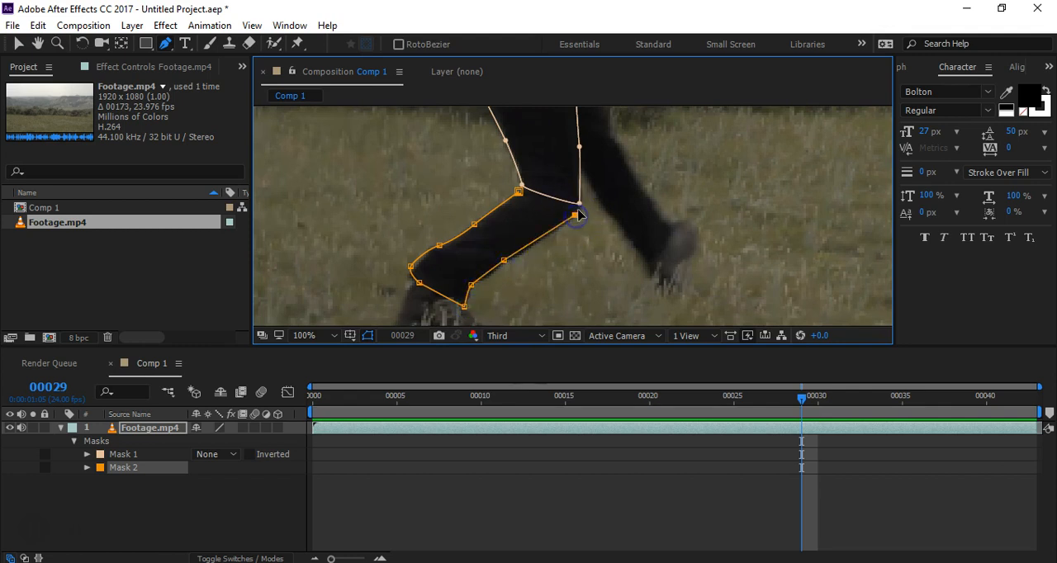
left_click(577, 191)
left_click(537, 174)
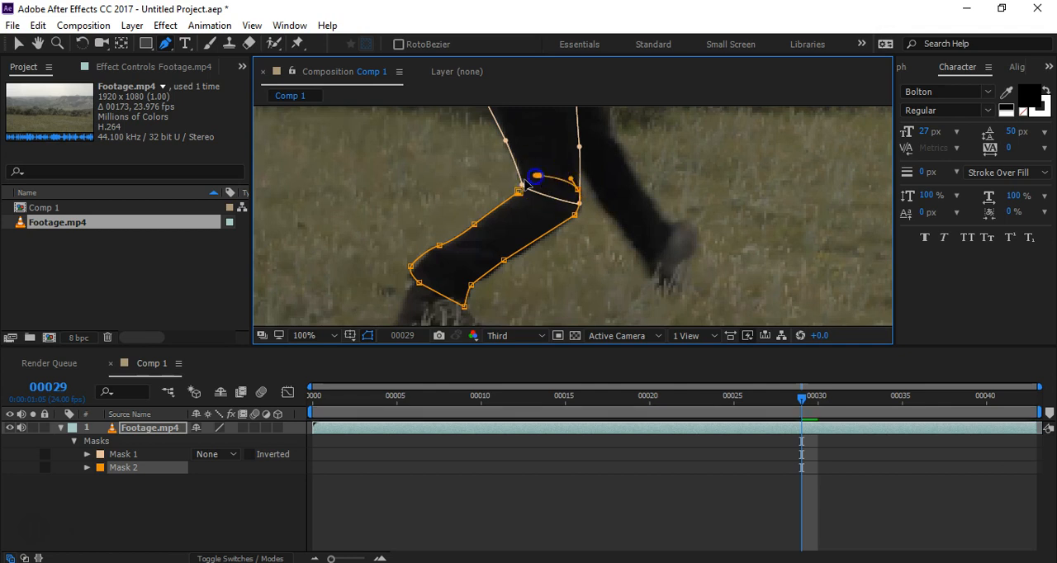
left_click(518, 191)
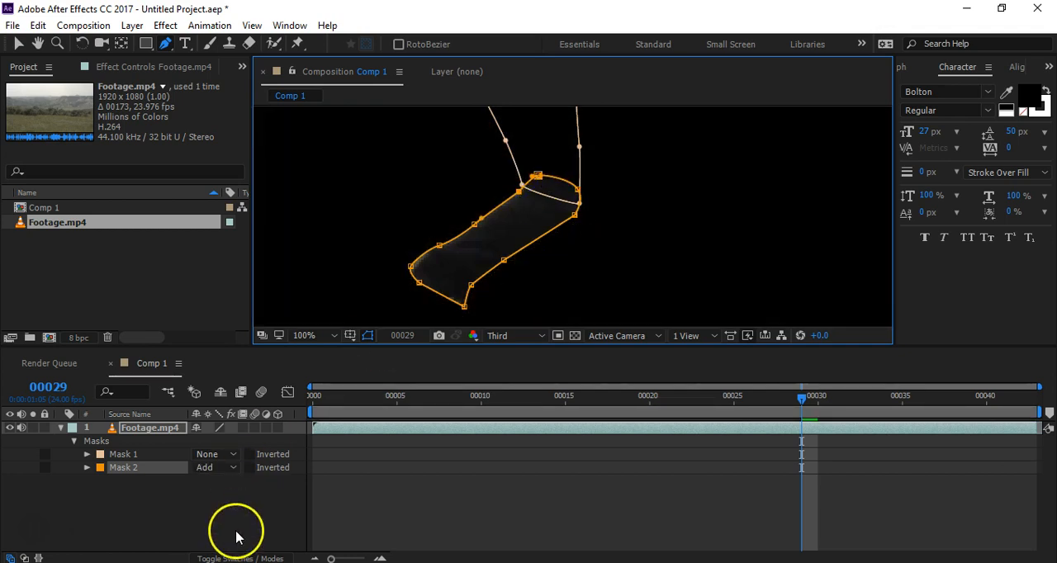
Step: Set the lower-leg mask's mode to None and reselect Mask 2
left_click(239, 506)
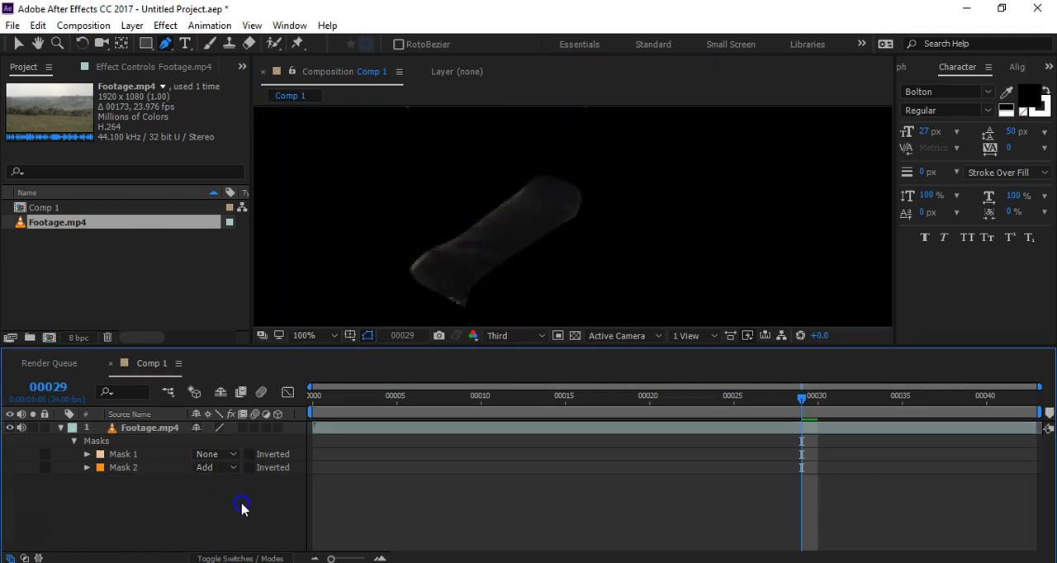
left_click(206, 468)
left_click(224, 353)
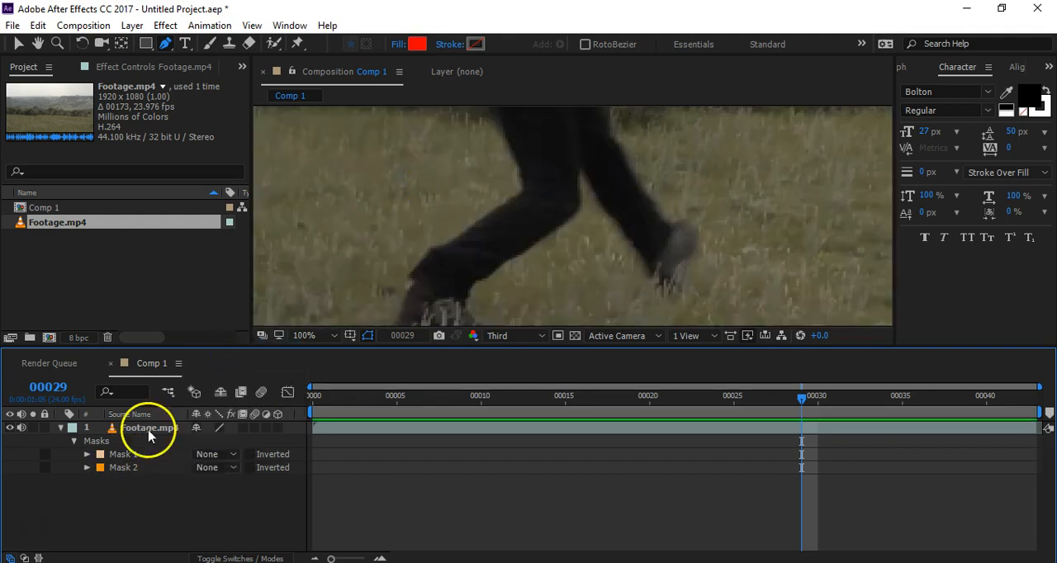
left_click(110, 456)
left_click(128, 467)
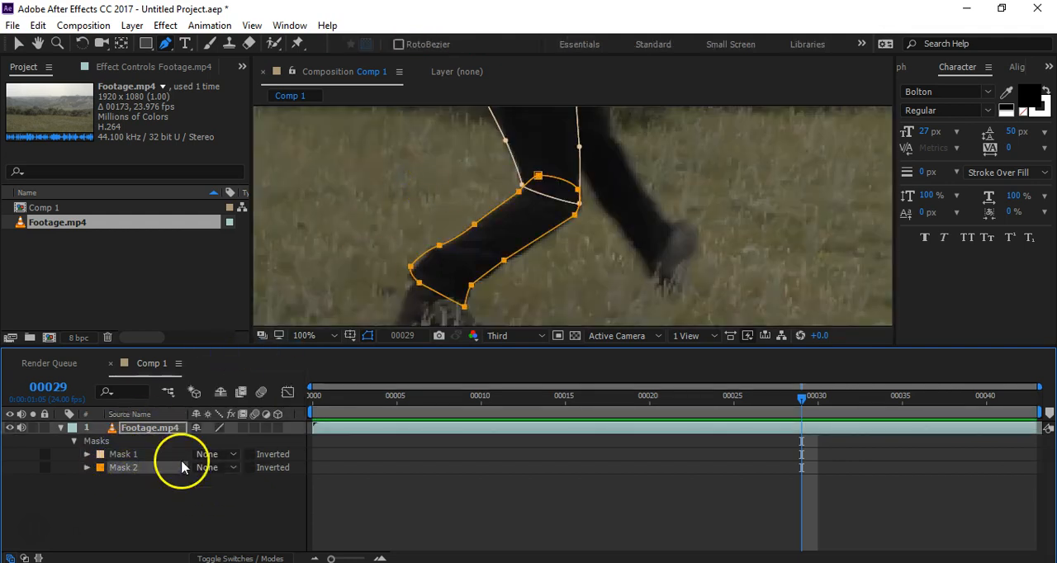
Step: Set the modes of both Mask 1 and Mask 2 to Add and deselect the masks
left_click(207, 468)
left_click(232, 387)
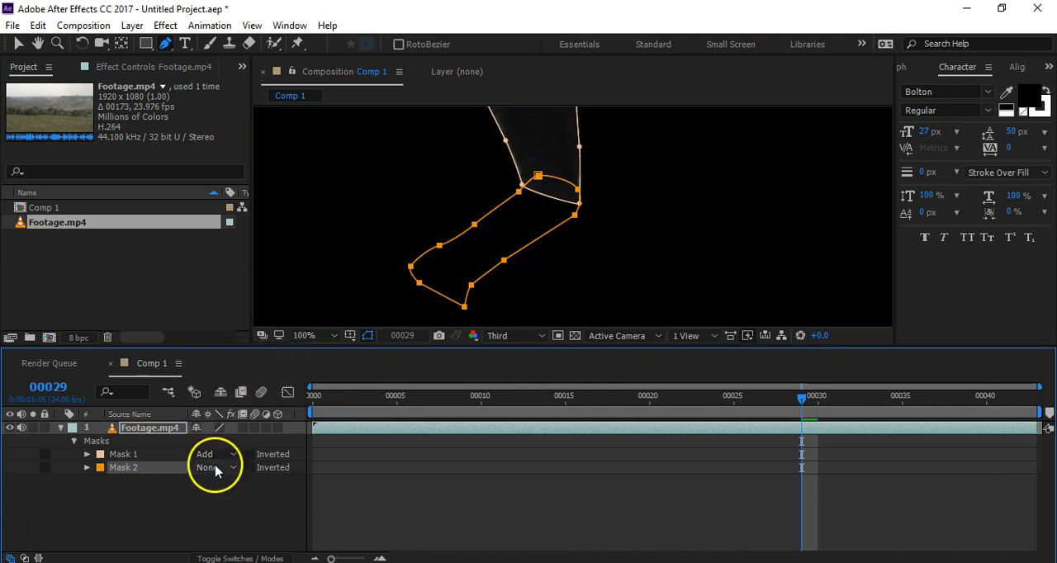
left_click(209, 467)
left_click(226, 365)
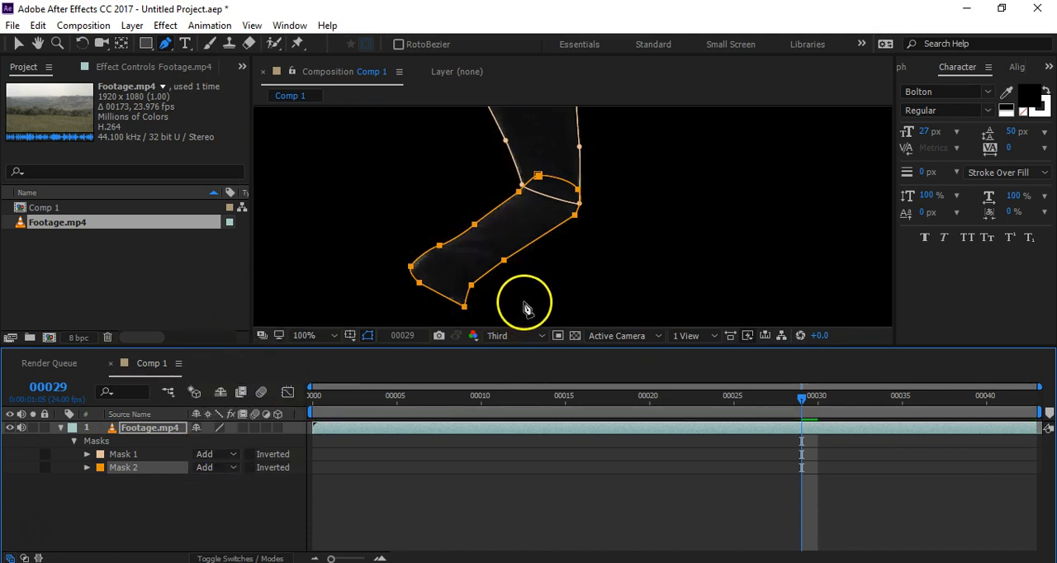
left_click(275, 495)
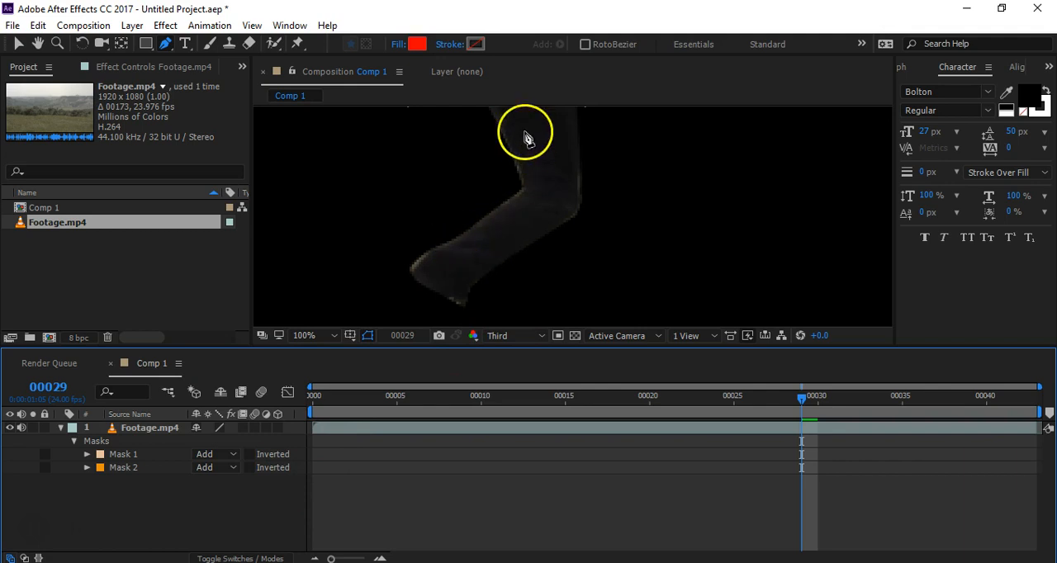
left_click(216, 468)
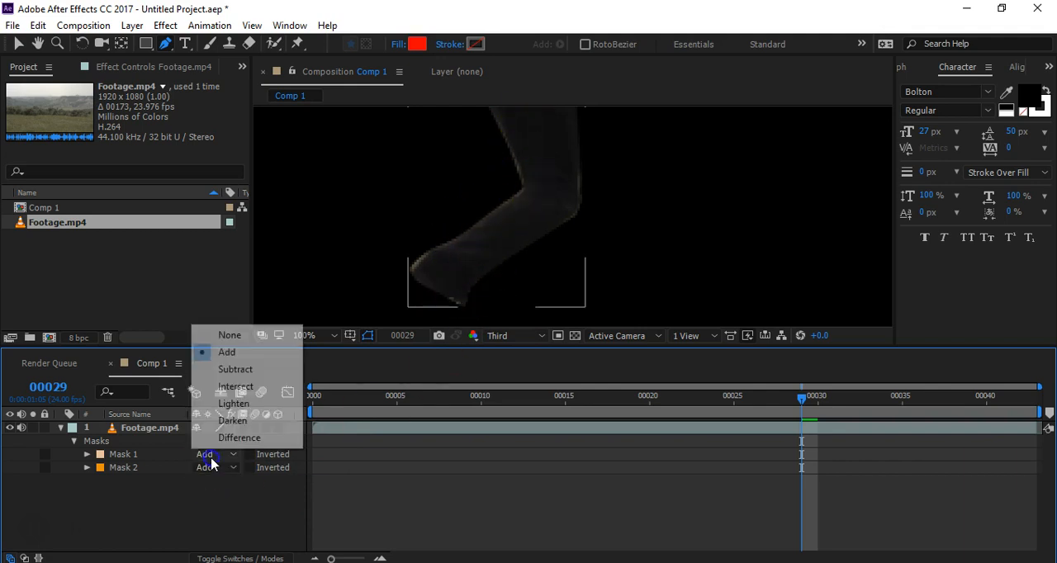
left_click_drag(460, 283, 470, 311)
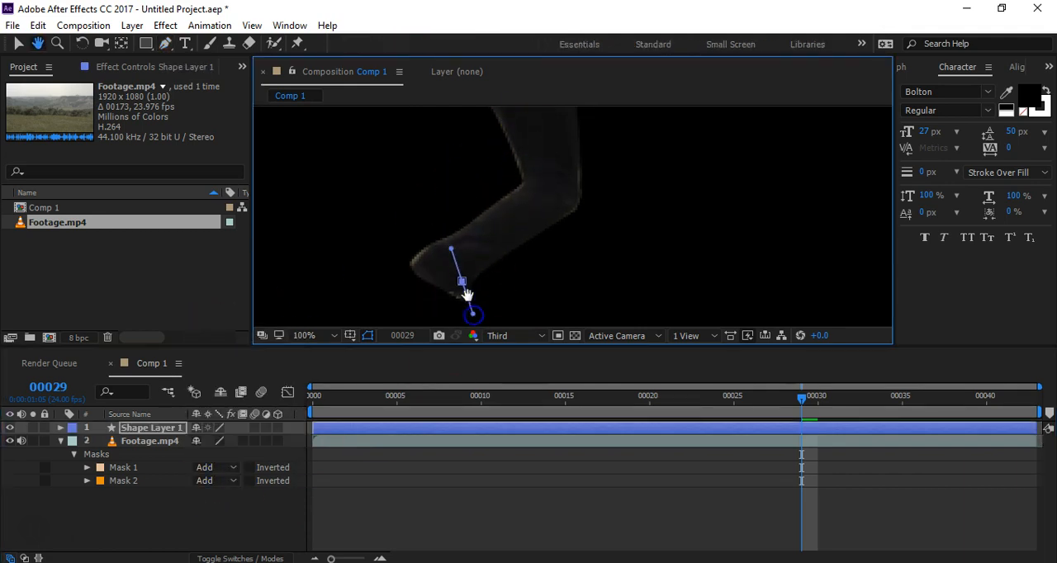
key("ctrl+z")
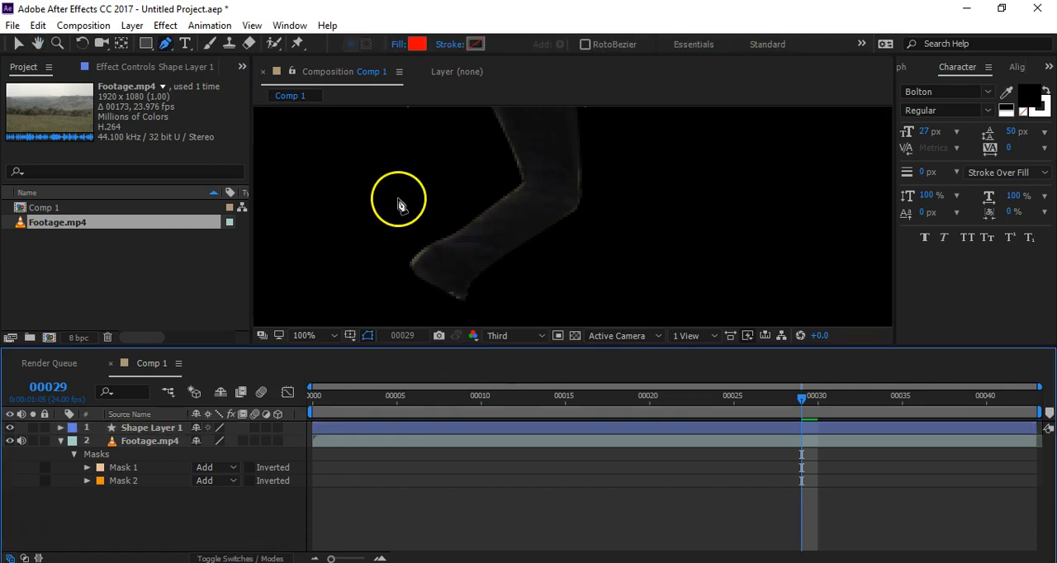
key("h")
left_click_drag(396, 196, 424, 305)
key("g")
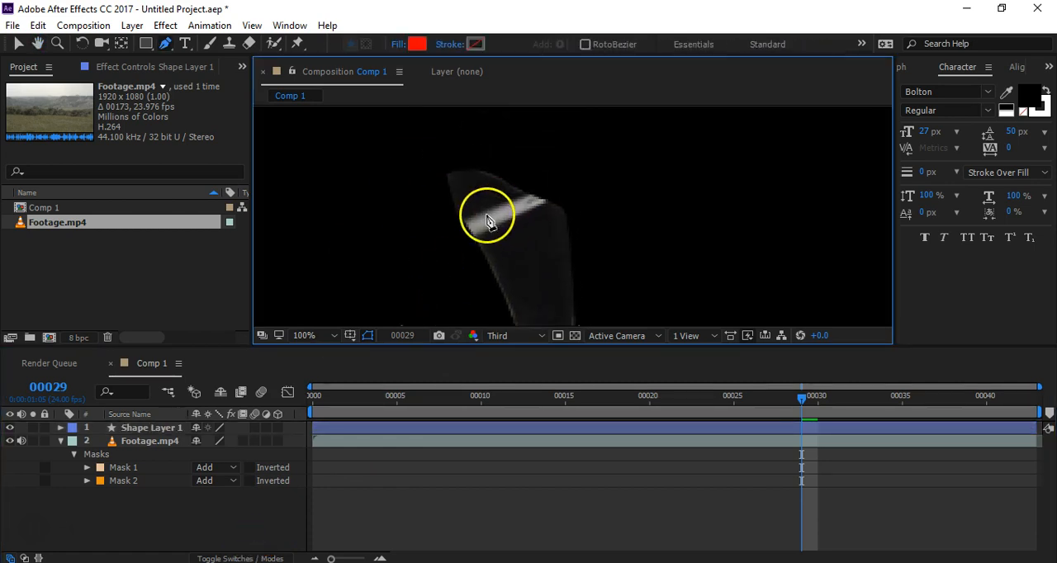
Step: Select the Footage.mp4 layer and set the modes of Mask 1 and Mask 2 to None
left_click(154, 443)
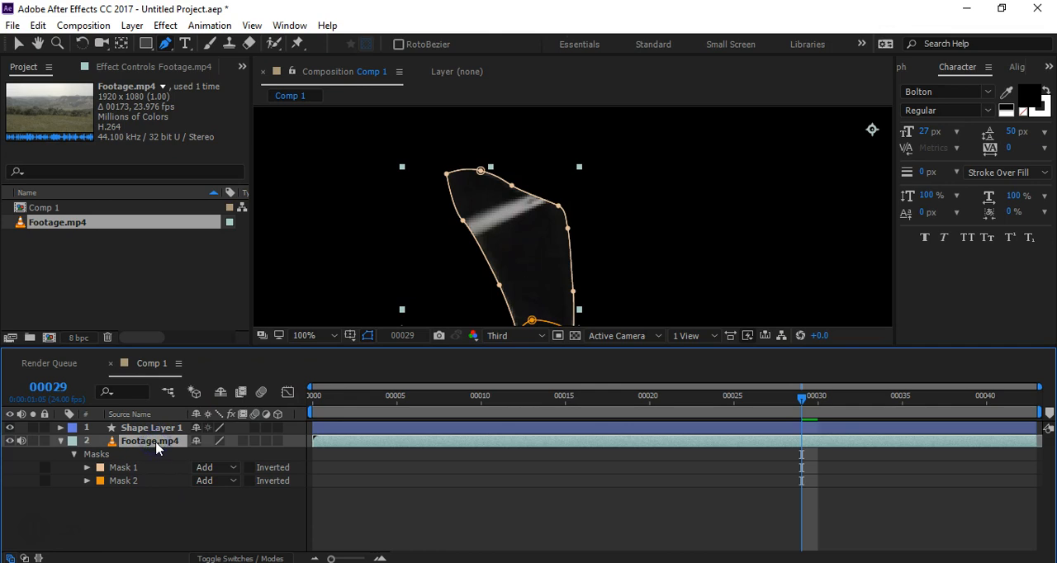
left_click(206, 467)
left_click(229, 348)
left_click(209, 481)
left_click(232, 360)
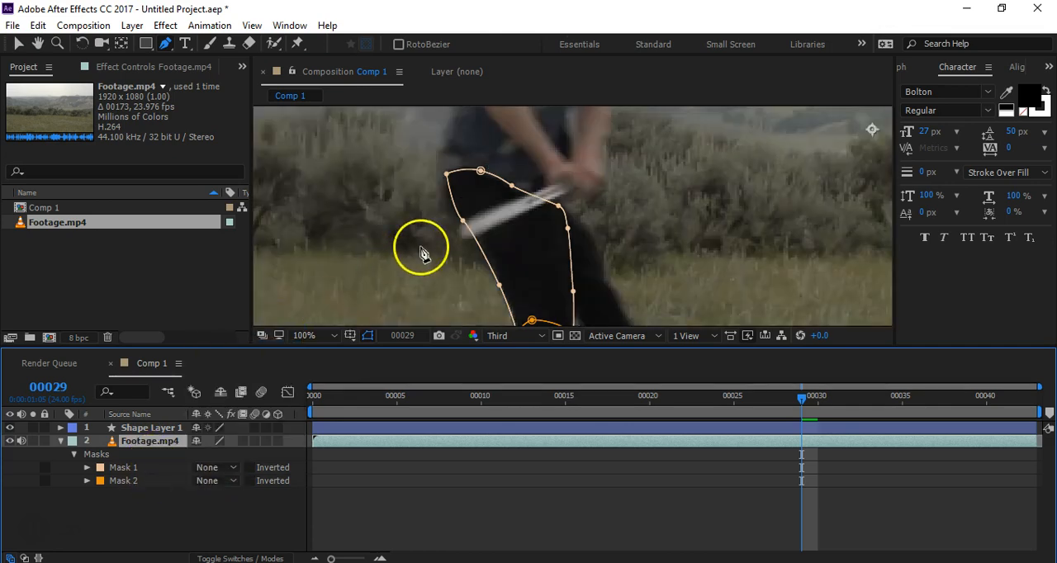
Step: Draw a third closed mask tightly around the knife blade in the woman's hand
left_click(553, 183)
left_click(459, 226)
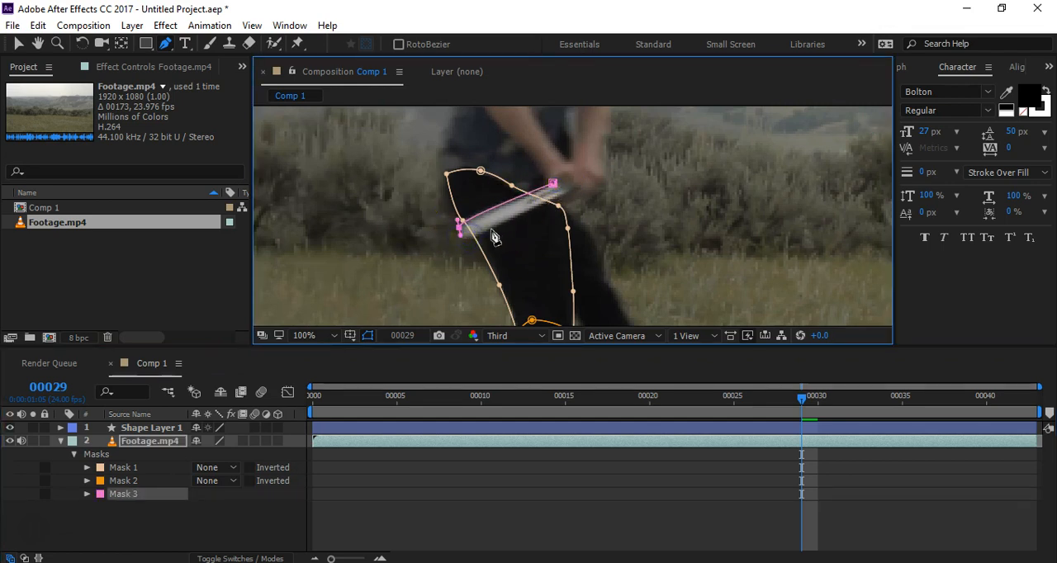
left_click_drag(501, 229, 506, 223)
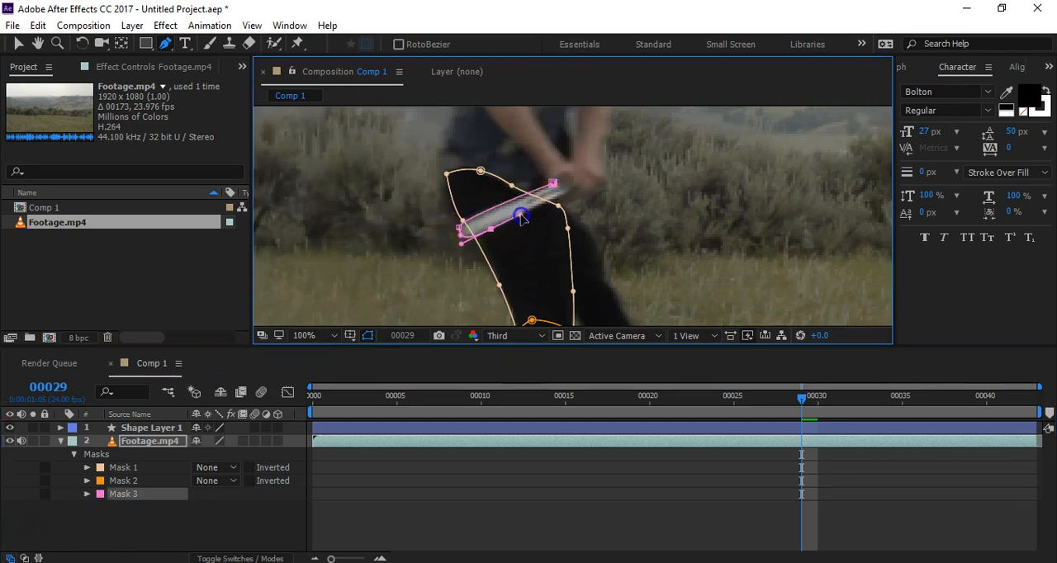
left_click(571, 189)
left_click(553, 185)
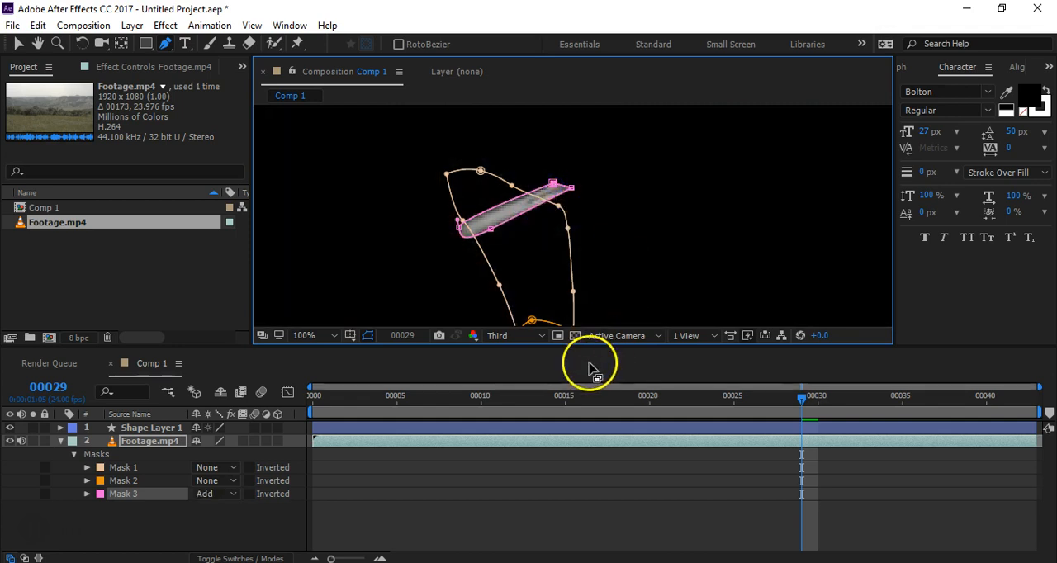
Step: Set the modes of Mask 1 and Mask 2 to Add and review the three combined masks with and without outlines
left_click(299, 529)
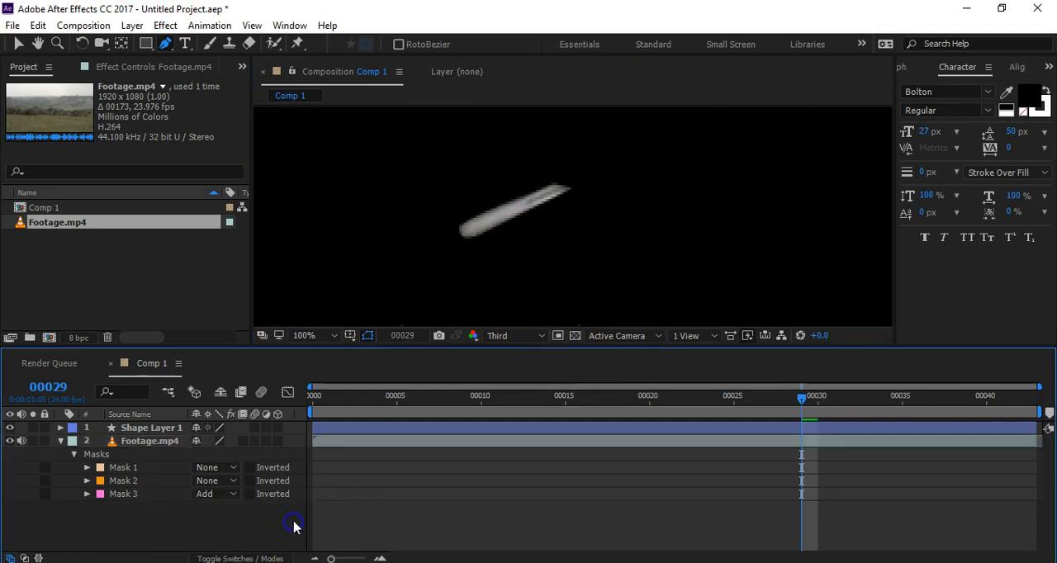
left_click(217, 468)
left_click(228, 378)
left_click(219, 481)
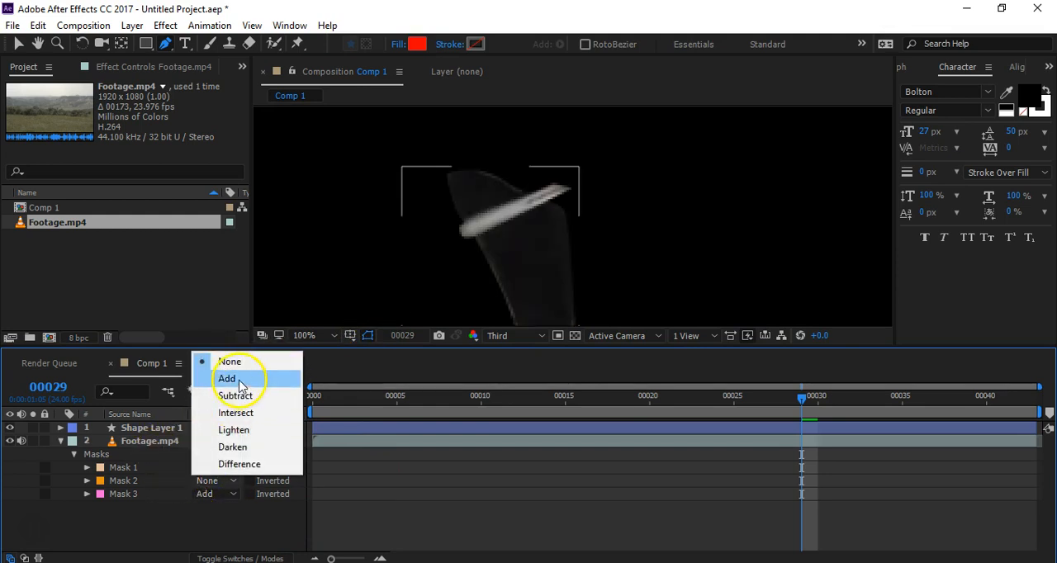
left_click(232, 378)
scroll(376, 250, "down", 2)
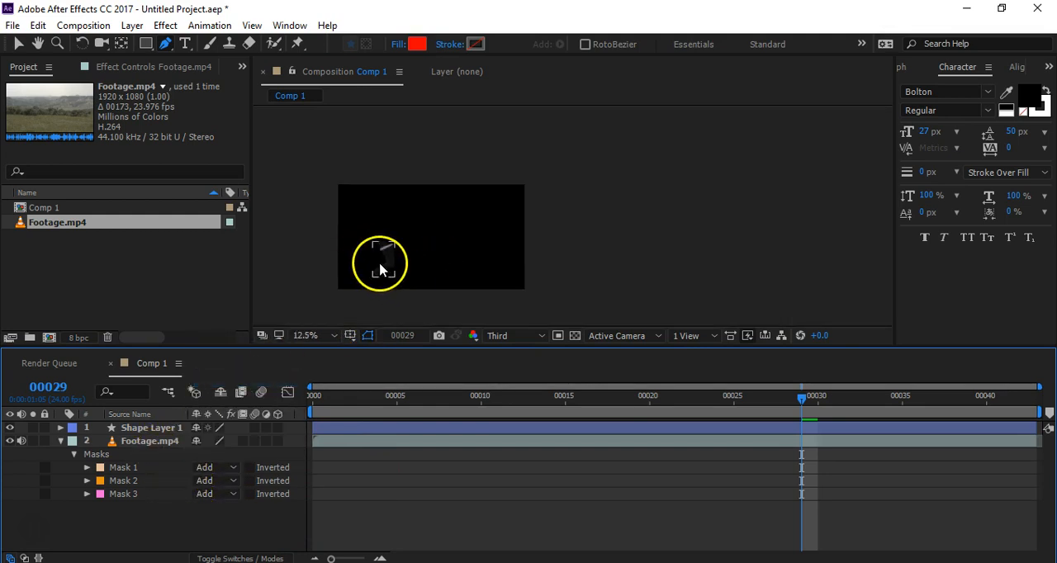
left_click(153, 469)
left_click(147, 494)
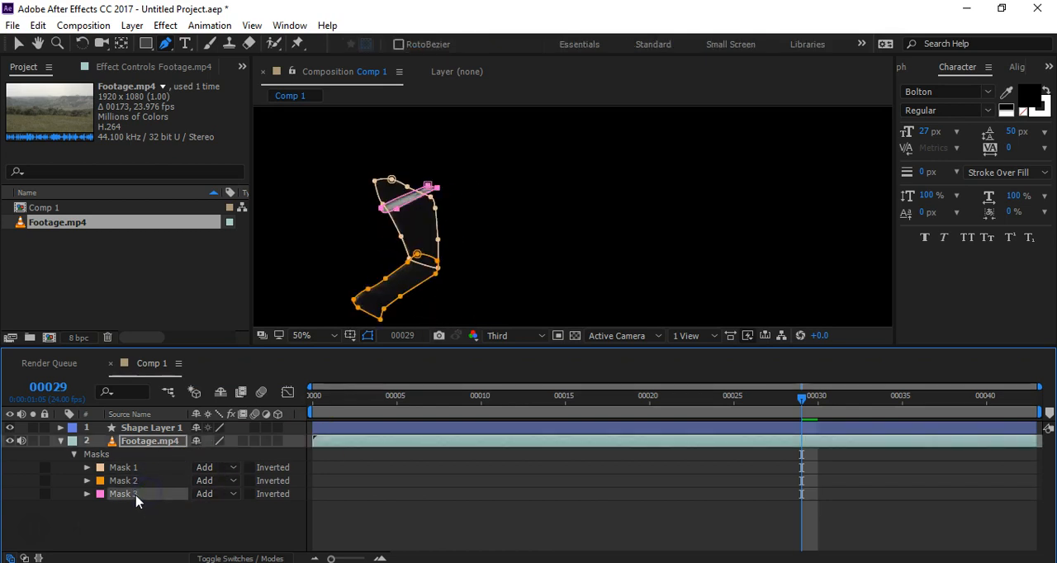
left_click(269, 518)
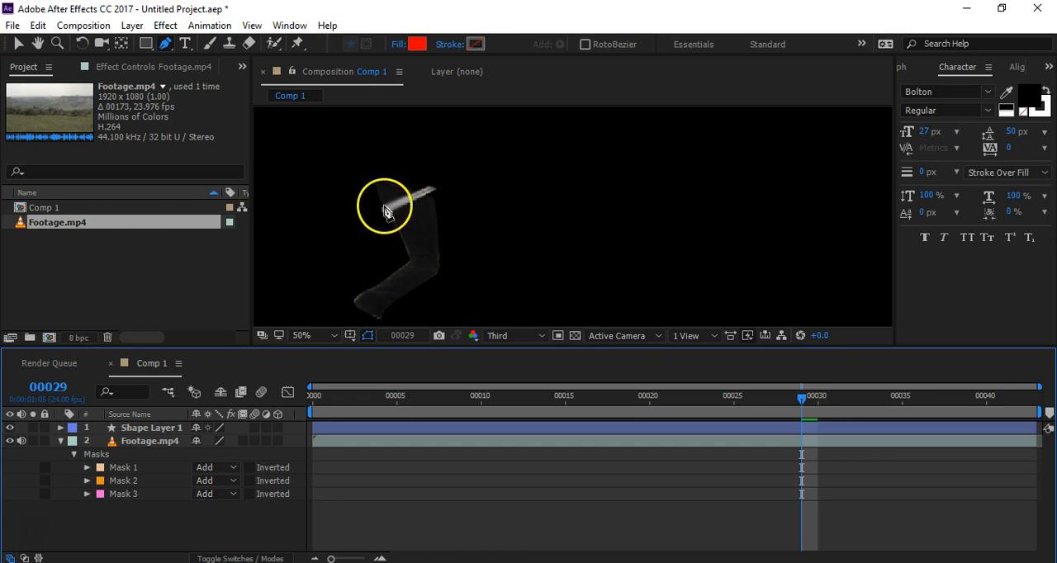
Step: Delete the knife mask (Mask 3) and the lower-leg mask (Mask 2)
left_click(124, 494)
key("Delete")
left_click(124, 481)
key("Delete")
Step: Set the mode of the remaining upper-leg mask, Mask 1, to None and keep it selected
left_click(124, 468)
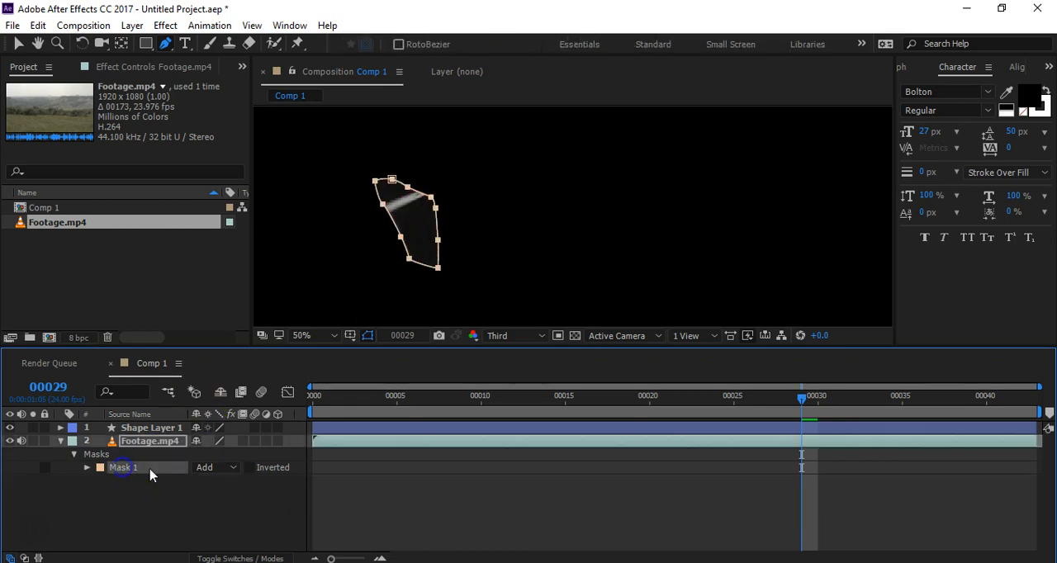
left_click(203, 469)
left_click(213, 345)
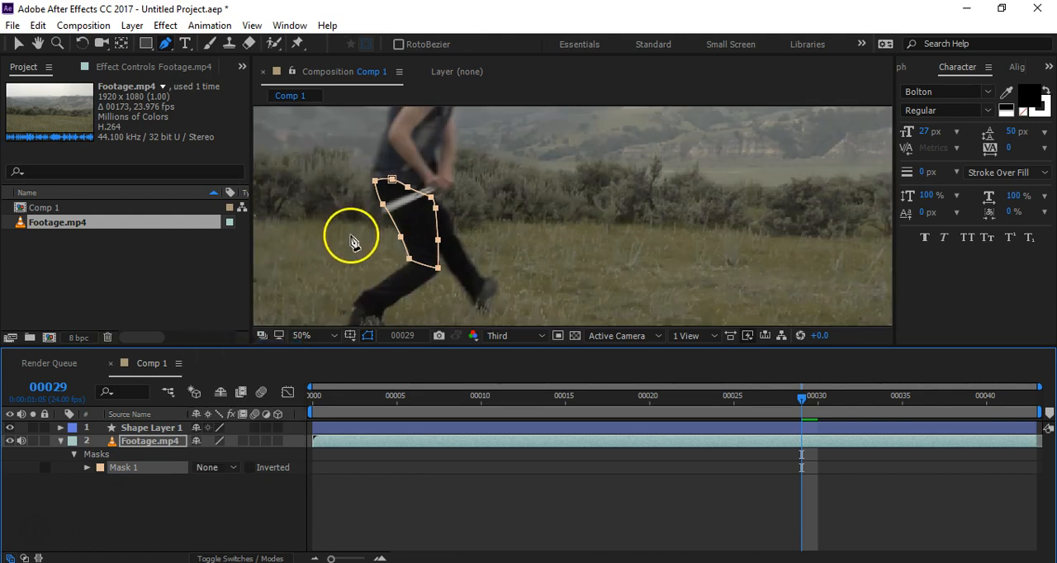
left_click(127, 511)
left_click(123, 468)
key("Delete")
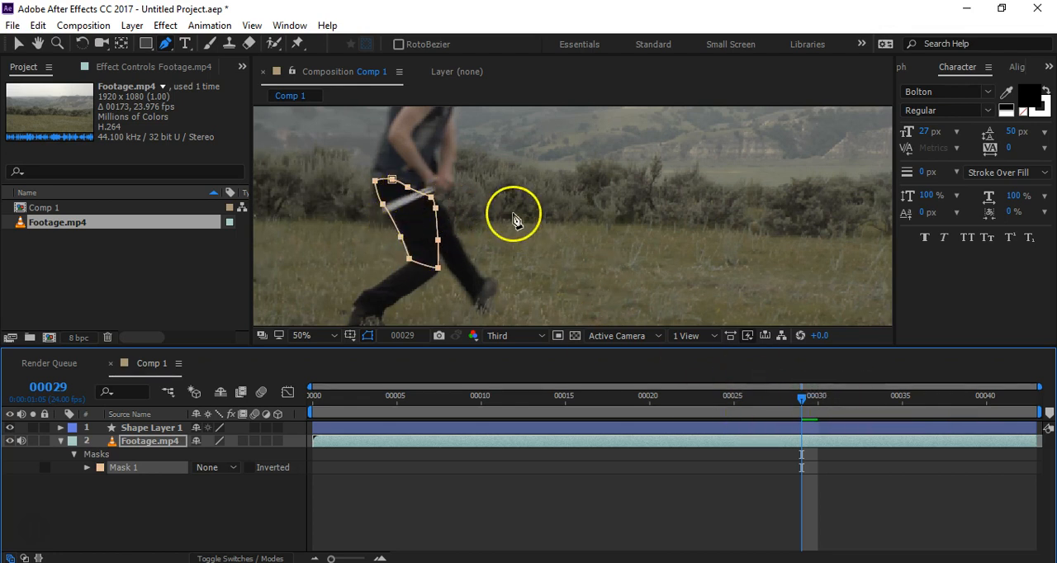
Step: Go to frame 35 and try adding extra points along the front edge of Mask 1
left_click(908, 400)
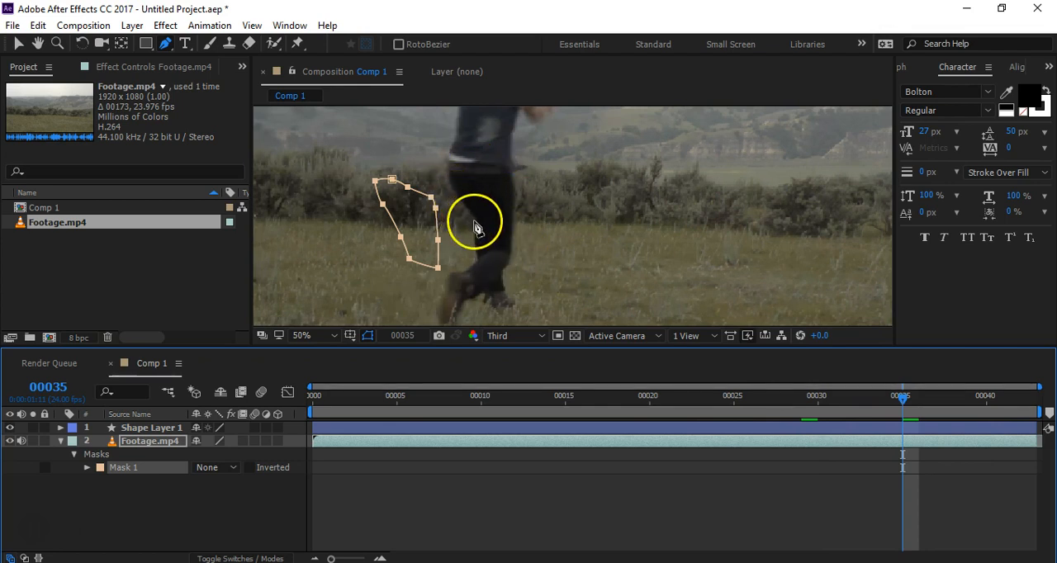
left_click(437, 227)
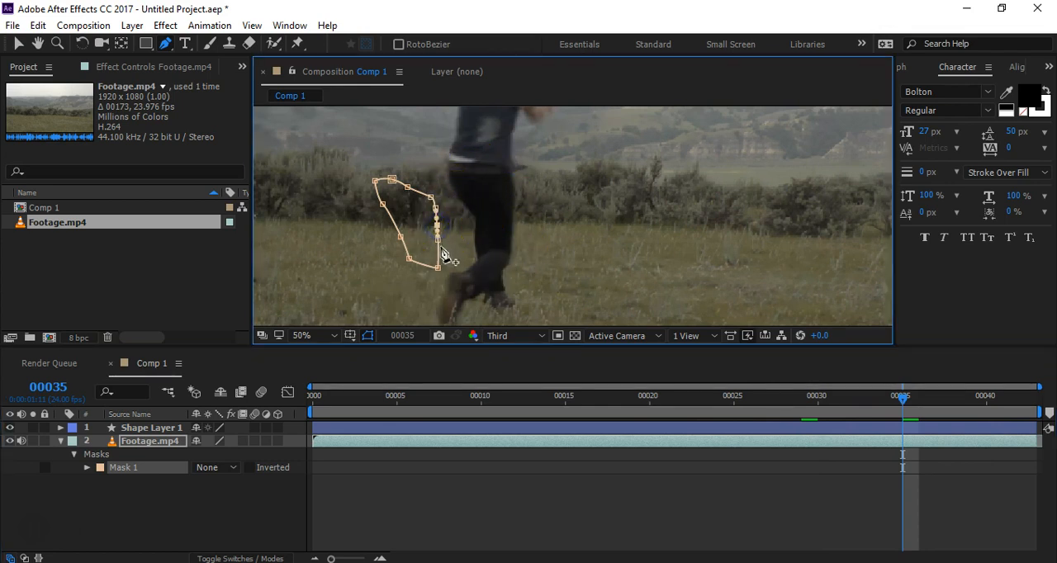
left_click(439, 250)
left_click(437, 235)
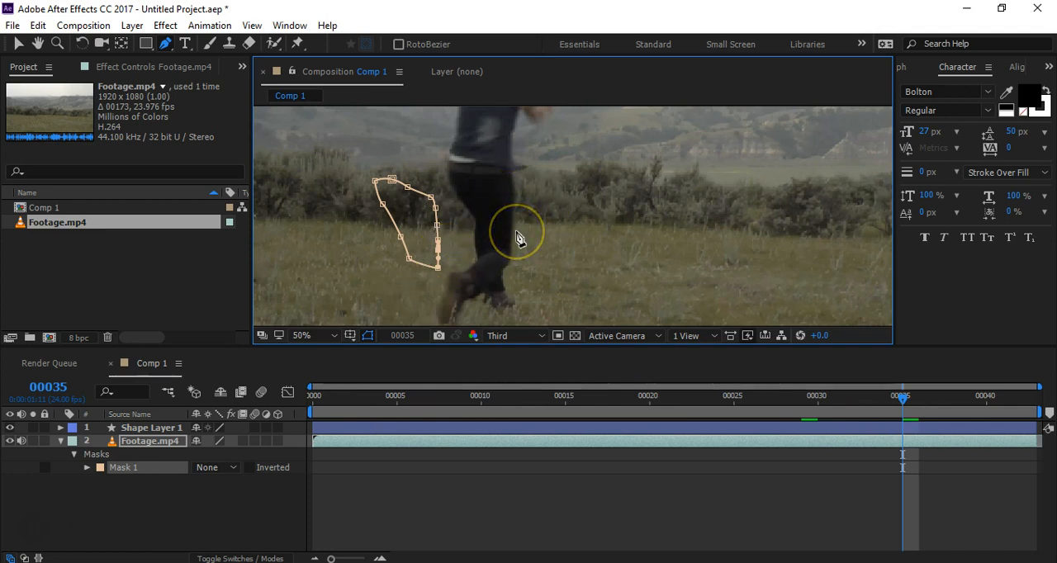
Step: Delete Mask 1 from the Footage.mp4 layer
left_click(124, 487)
left_click(124, 467)
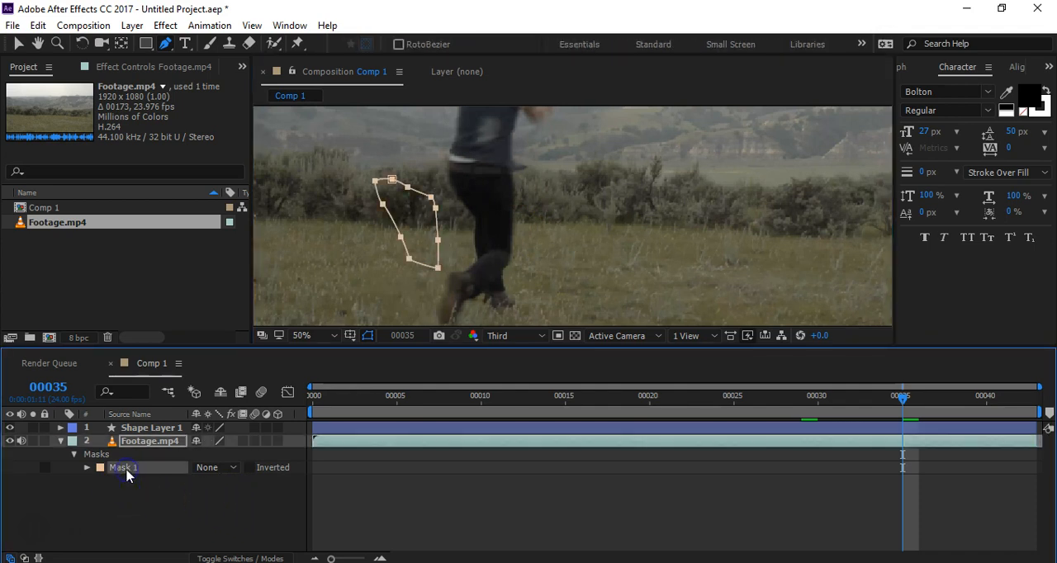
key("Delete")
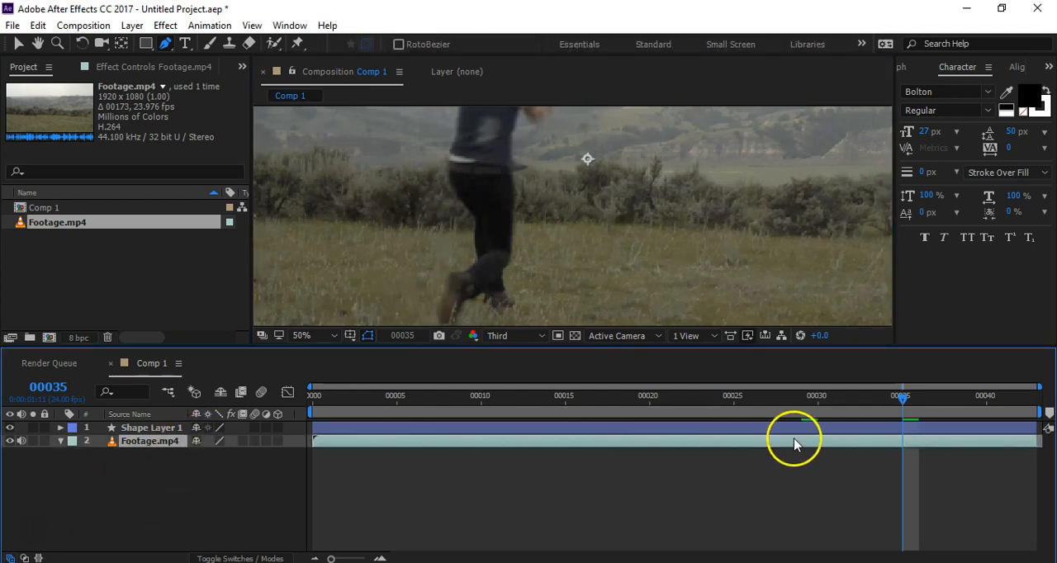
Step: Go to frame 27 and examine the woman's upper and lower legs up close
left_click_drag(903, 400, 767, 459)
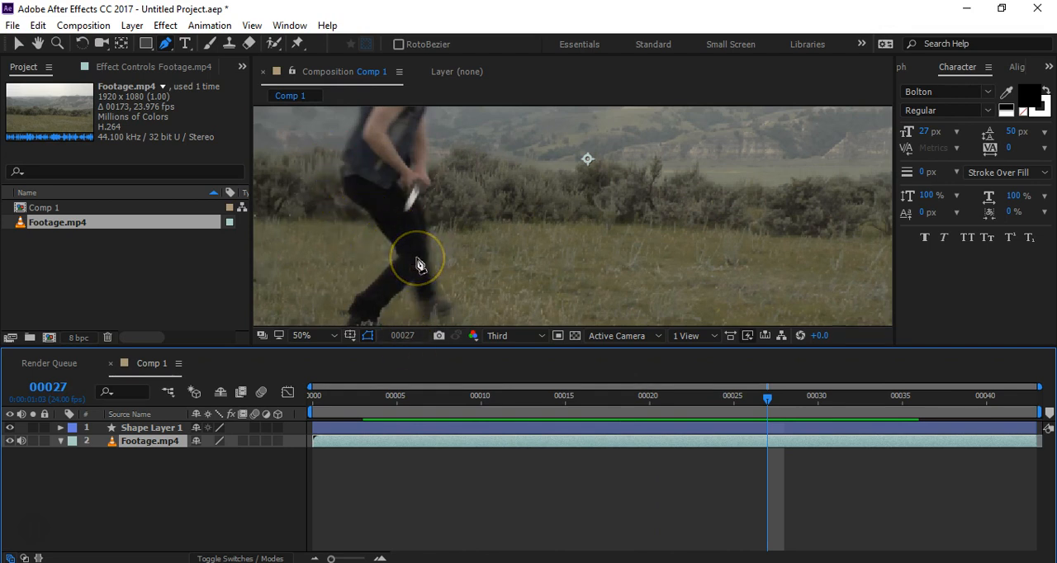
key("h")
left_click_drag(448, 224, 541, 216)
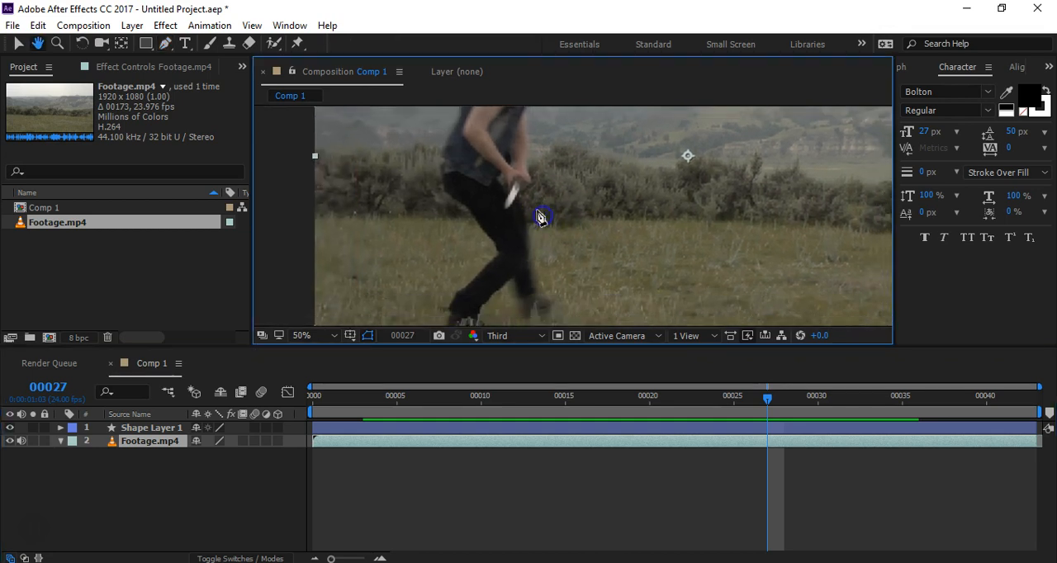
scroll(502, 208, "up", 1)
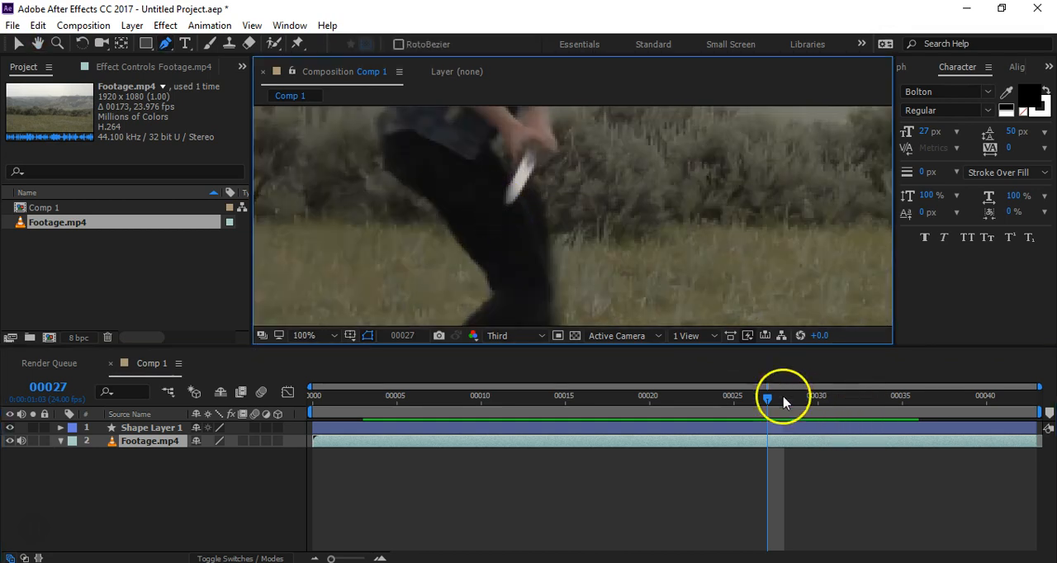
scroll(668, 295, "down", 3)
scroll(679, 270, "up", 3)
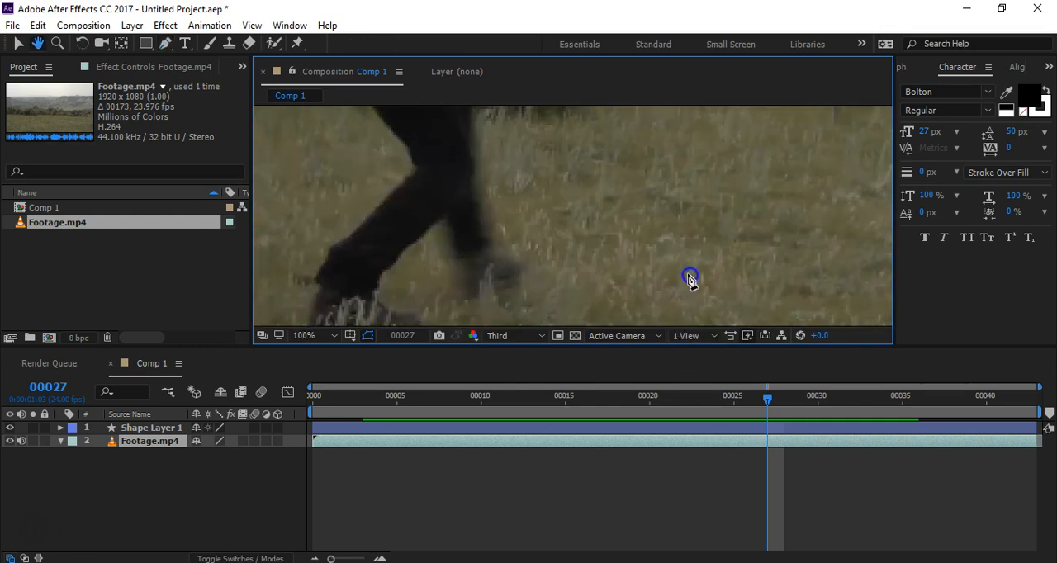
scroll(604, 254, "down", 1)
Step: At frame 28, start a new mask on the footage along the back edge of the near thigh, from the waist down
left_click_drag(764, 400, 788, 459)
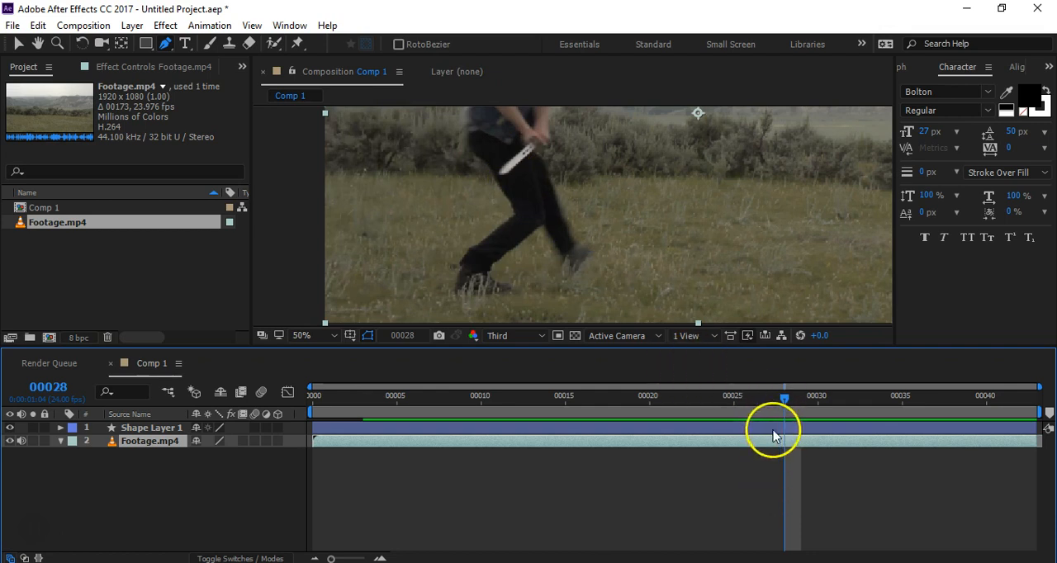
scroll(525, 166, "up", 2)
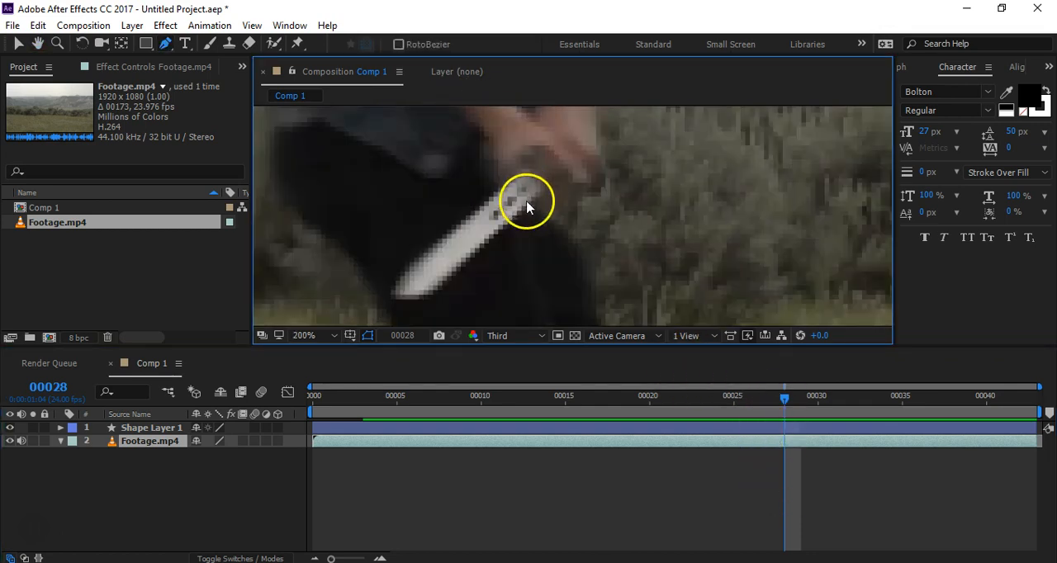
key("space")
left_click_drag(527, 207, 582, 217)
scroll(570, 225, "down", 2)
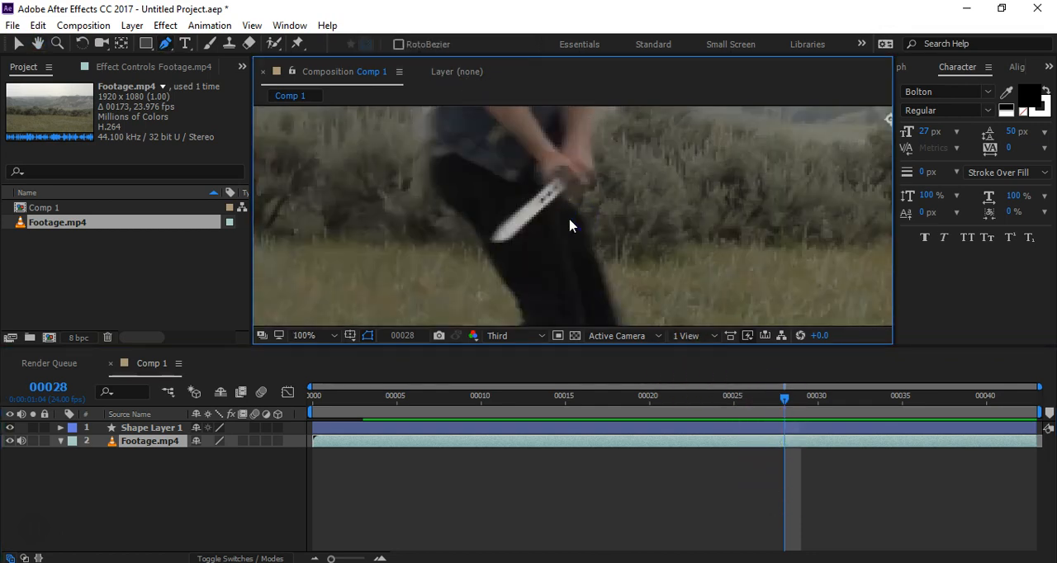
left_click(433, 158)
left_click(453, 210)
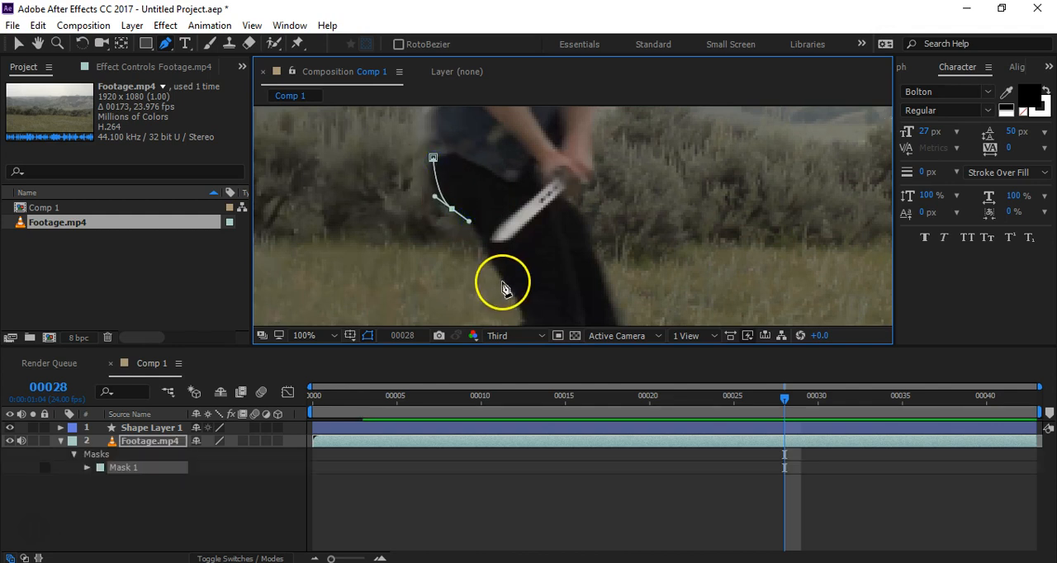
left_click_drag(506, 287, 534, 255)
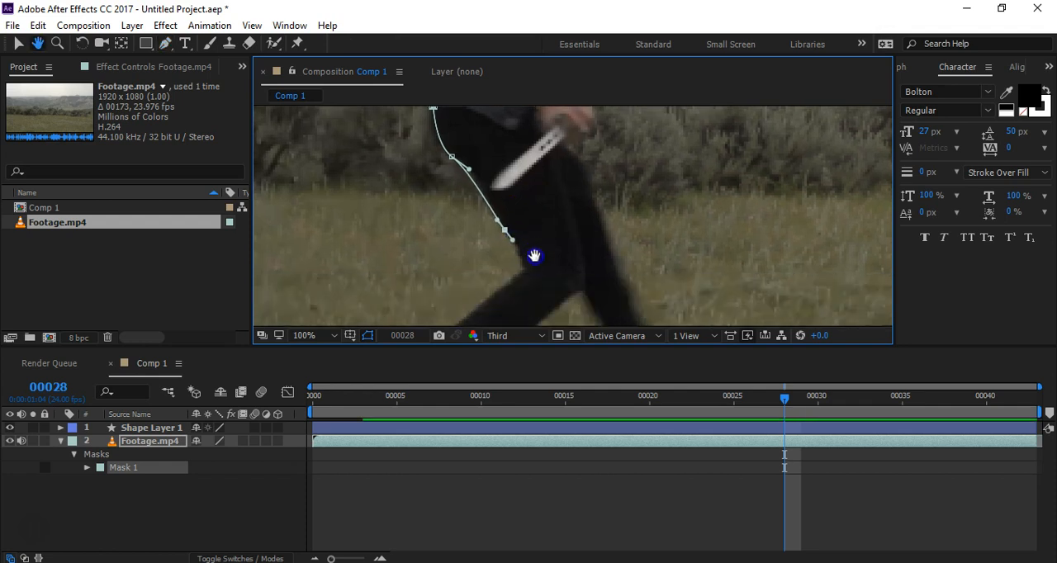
Step: Refine the curve on the thigh's back edge and continue the mask path down to the back of the knee and across it
scroll(496, 221, "up", 2)
left_click(500, 226)
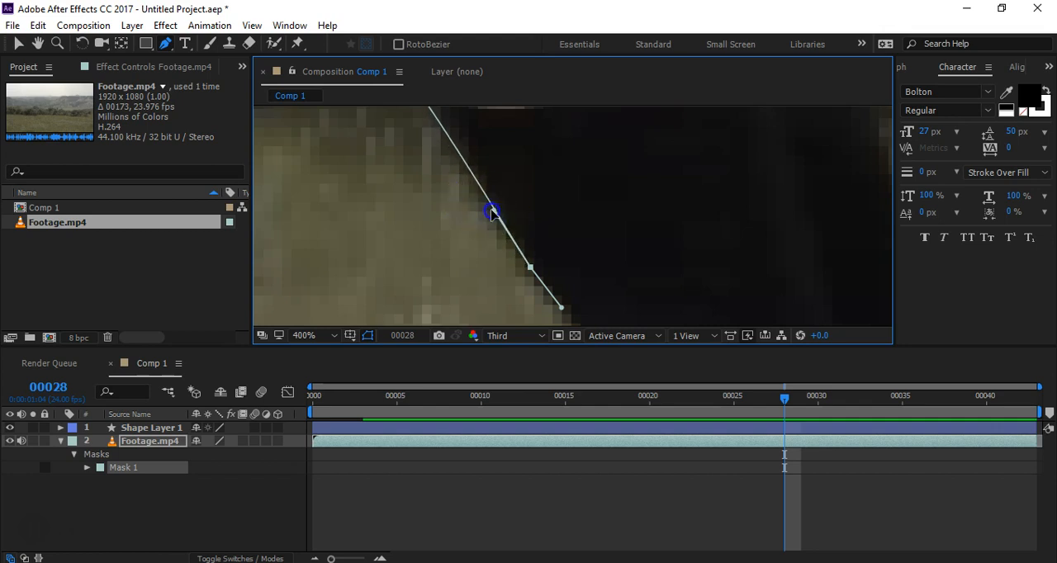
left_click_drag(596, 298, 596, 198)
left_click_drag(592, 266, 638, 274)
left_click_drag(492, 307, 479, 177)
scroll(511, 296, "down", 1)
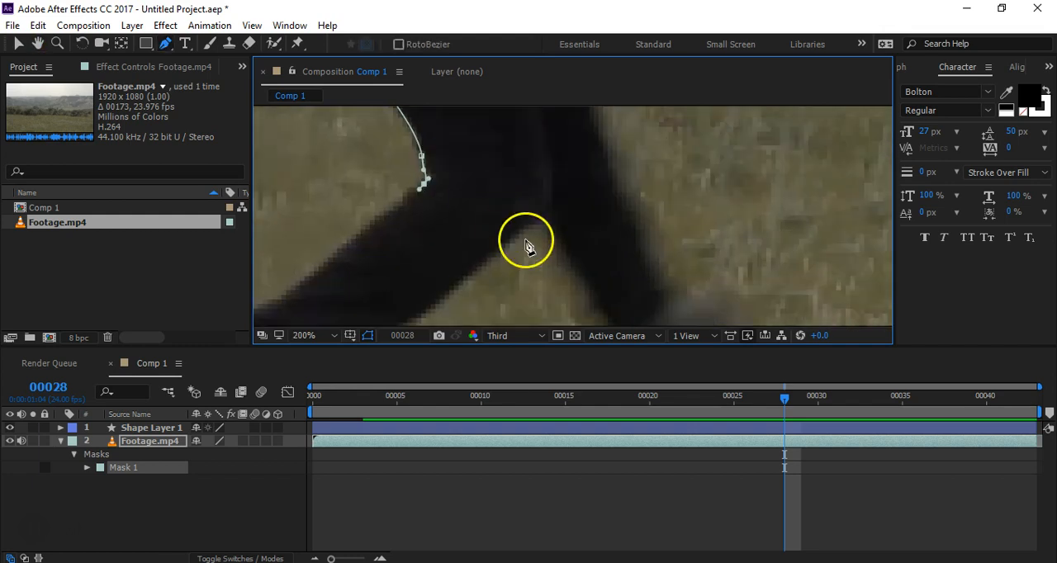
left_click_drag(523, 231, 592, 292)
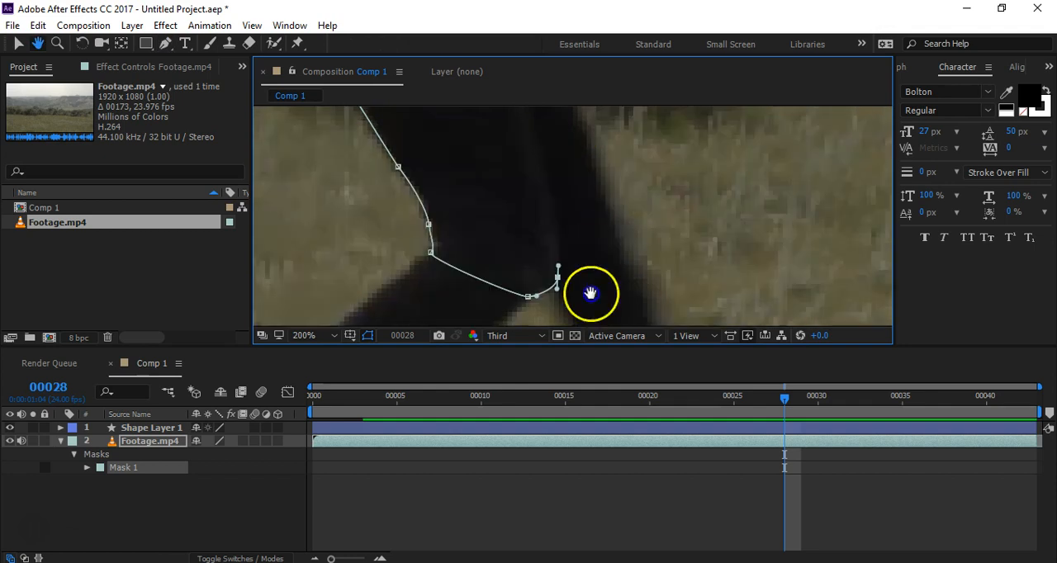
Step: Continue the mask path up the front of the thigh, over the shirt hem, and close it at its first point
left_click_drag(623, 211, 615, 322)
left_click_drag(511, 202, 498, 165)
left_click_drag(525, 112, 645, 263)
left_click_drag(550, 215, 386, 163)
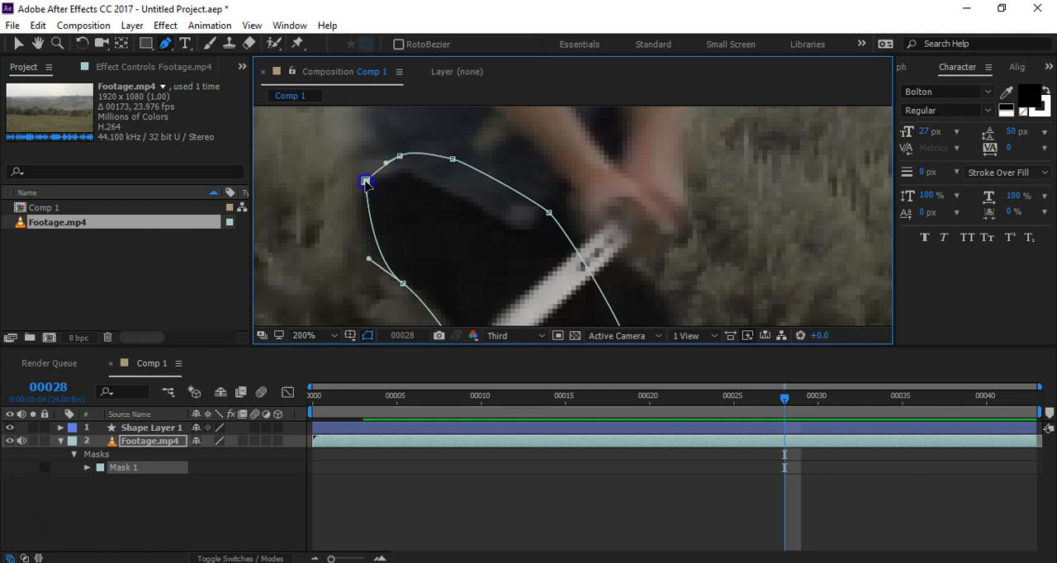
left_click(366, 181)
Step: Set the new upper-leg mask's mode to None and check its full outline against the footage
left_click(226, 468)
left_click(229, 347)
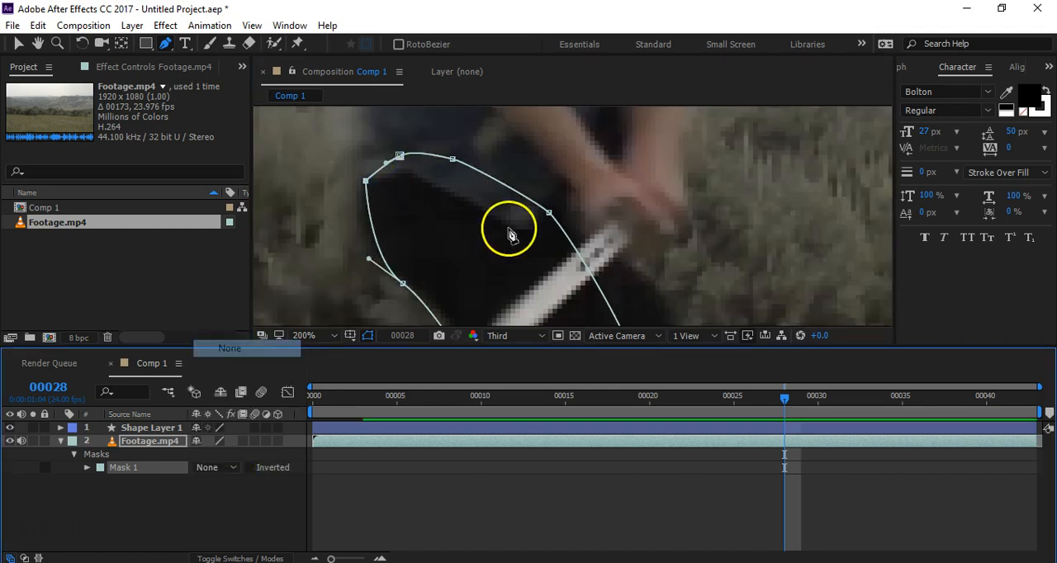
scroll(510, 235, "down", 5)
scroll(505, 255, "up", 4)
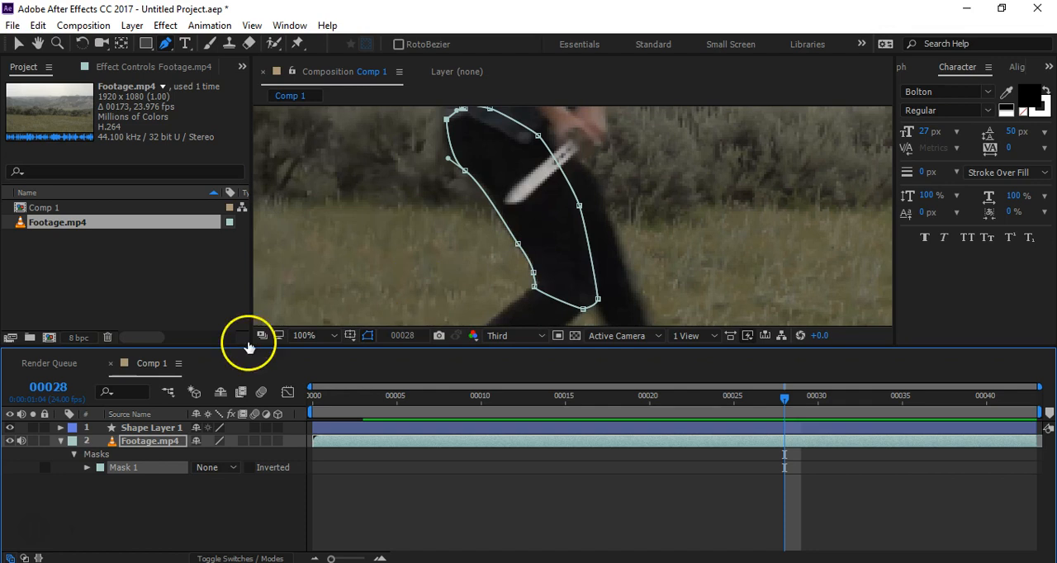
Step: Enable Mask Path keyframing for Mask 1 at frame 28 and switch to the Selection tool
left_click(87, 468)
left_click(111, 482)
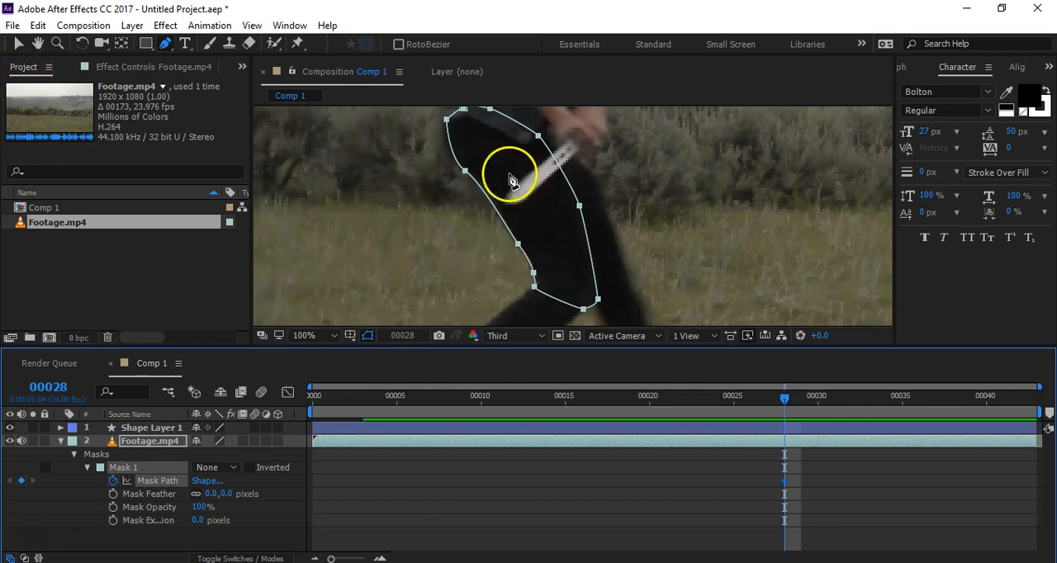
left_click(26, 51)
scroll(420, 242, "down", 2)
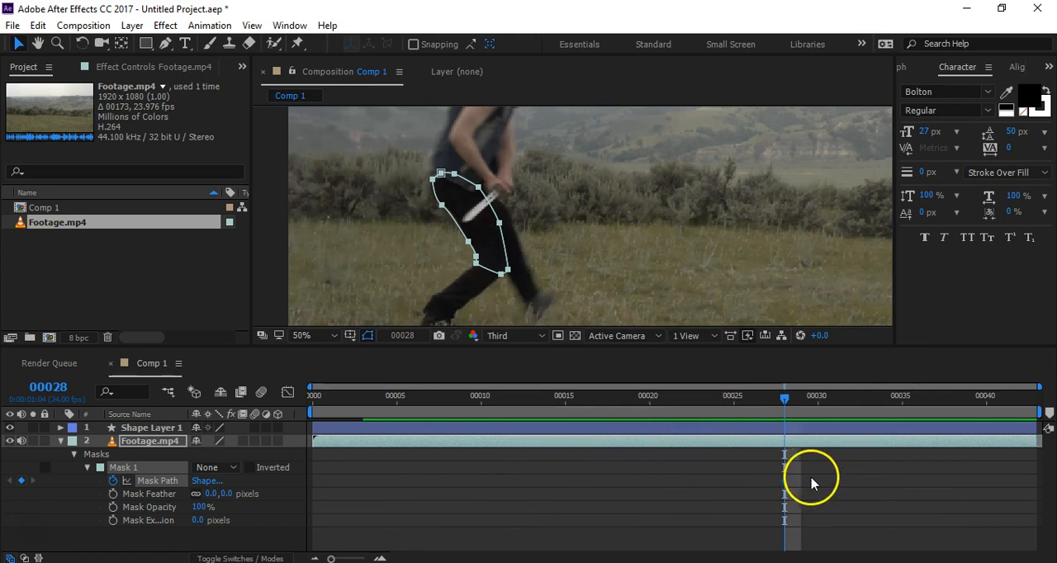
Step: Step back and forth through frames 28 to 32 to examine how the near upper leg moves and changes direction
left_click(864, 487)
key("Page_Down")
key("Page_Down")
key("Page_Down")
key("Page_Up")
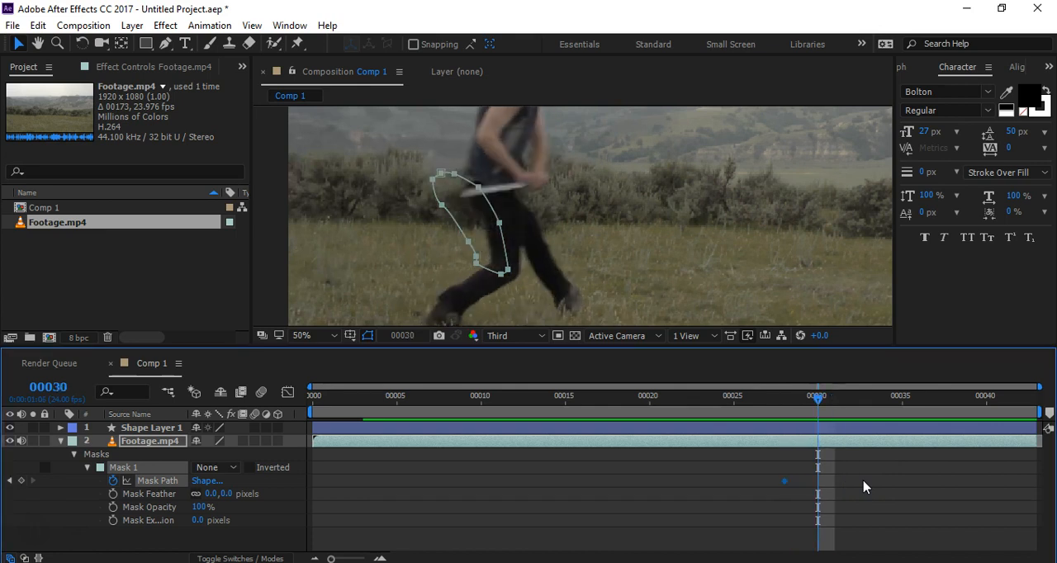
key("Page_Up")
key("Page_Up")
key("Page_Up")
key("Page_Up")
key("Page_Up")
key("Page_Down")
key("Page_Down")
key("Page_Down")
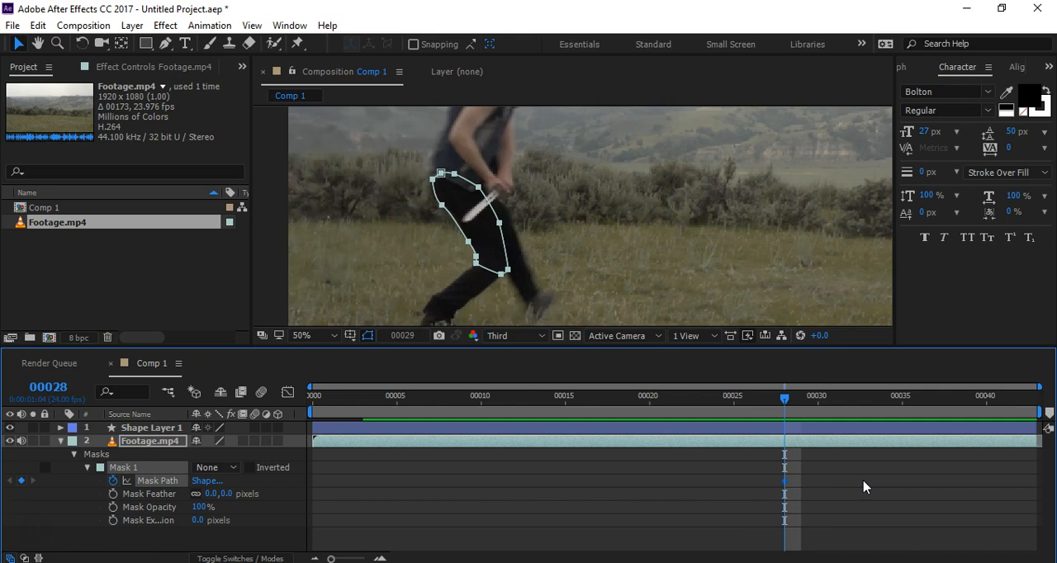
key("Page_Down")
key("Page_Down")
key("Page_Down")
key("Page_Down")
key("Page_Up")
key("Page_Up")
key("Page_Up")
key("Page_Down")
key("Page_Down")
key("Page_Down")
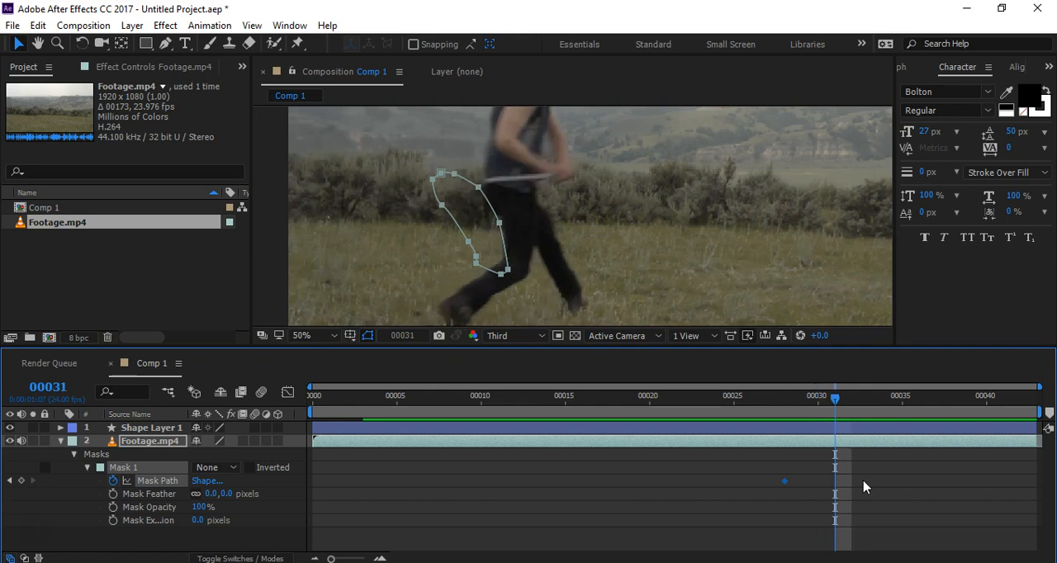
key("Page_Up")
key("Page_Up")
key("Page_Up")
key("Page_Up")
key("Page_Down")
key("Page_Down")
key("Page_Down")
key("Page_Down")
key("Page_Up")
key("Page_Down")
key("Page_Up")
Step: Try to fit the mask at frame 31 by moving individual front-edge points onto the thigh, and undo those moves
scroll(500, 258, "up", 1)
key("space")
left_click_drag(577, 182, 585, 246)
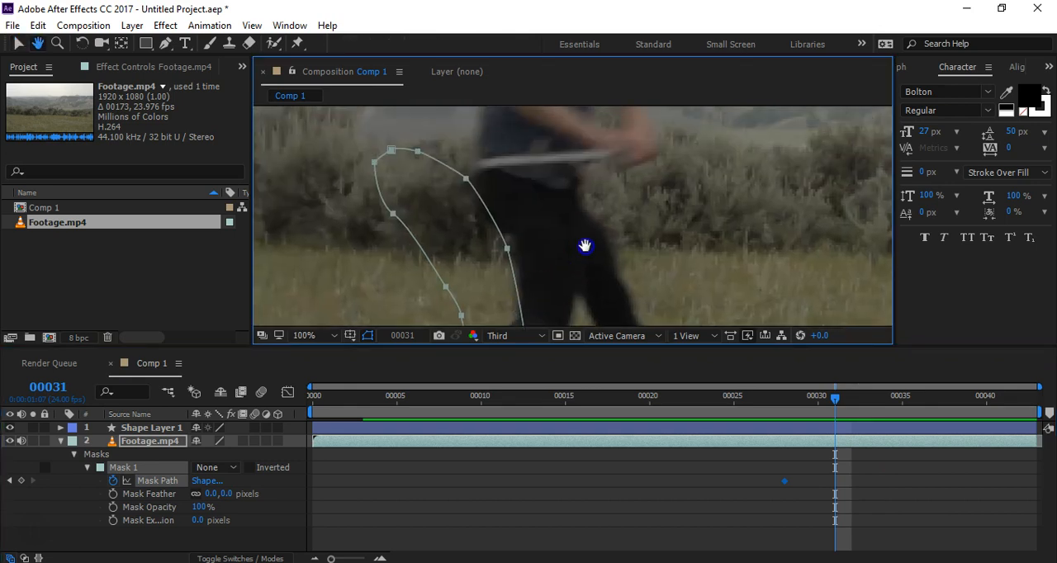
left_click_drag(509, 248, 583, 259)
left_click_drag(470, 179, 516, 192)
left_click_drag(577, 213, 576, 213)
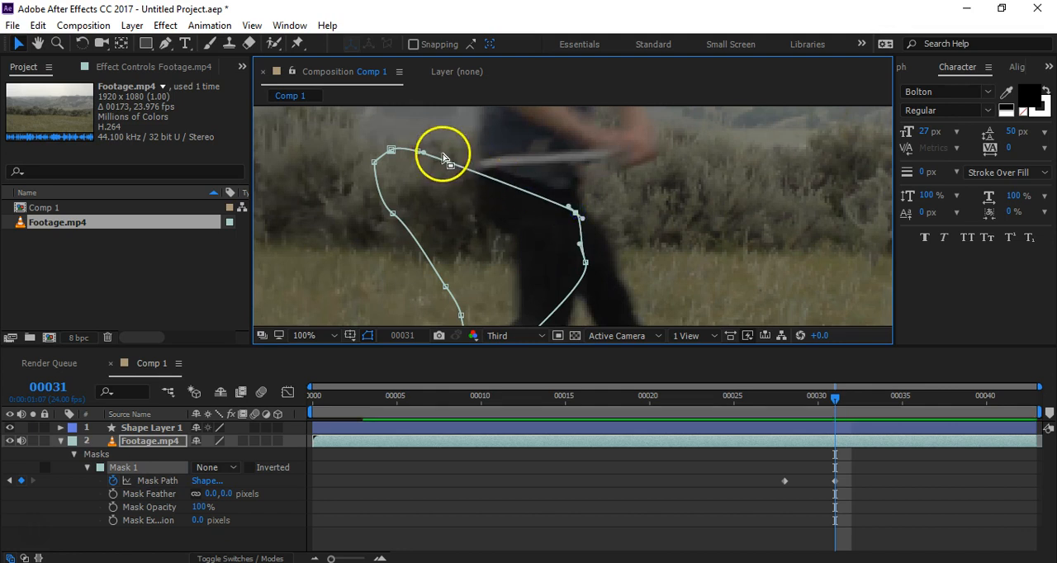
key("ctrl+z")
key("ctrl+z")
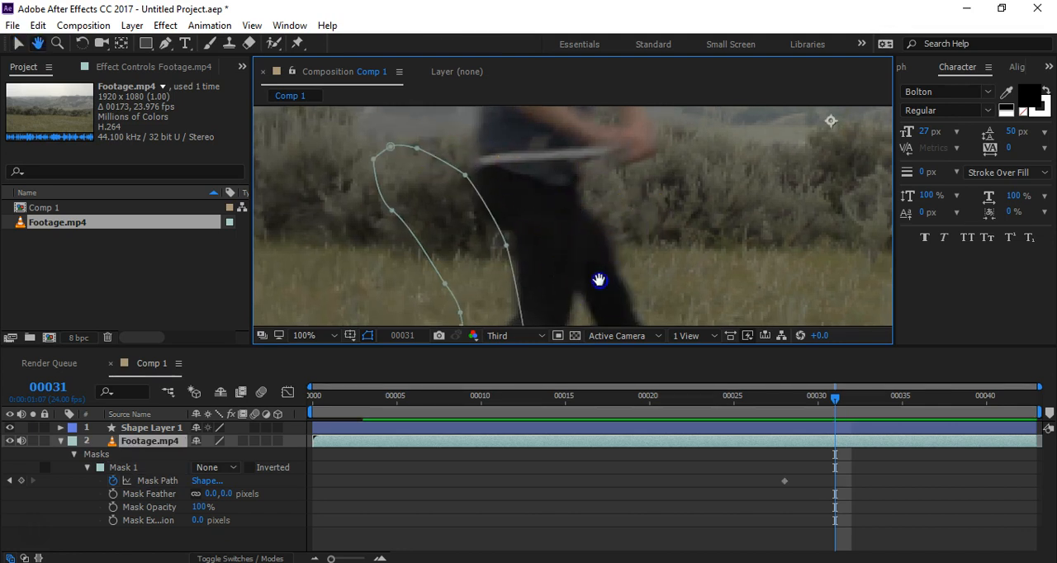
Step: At frame 31, move the whole Mask 1 path onto the near thigh and rotate it to match the leg's angle
left_click_drag(600, 282, 596, 212)
scroll(583, 232, "down", 1)
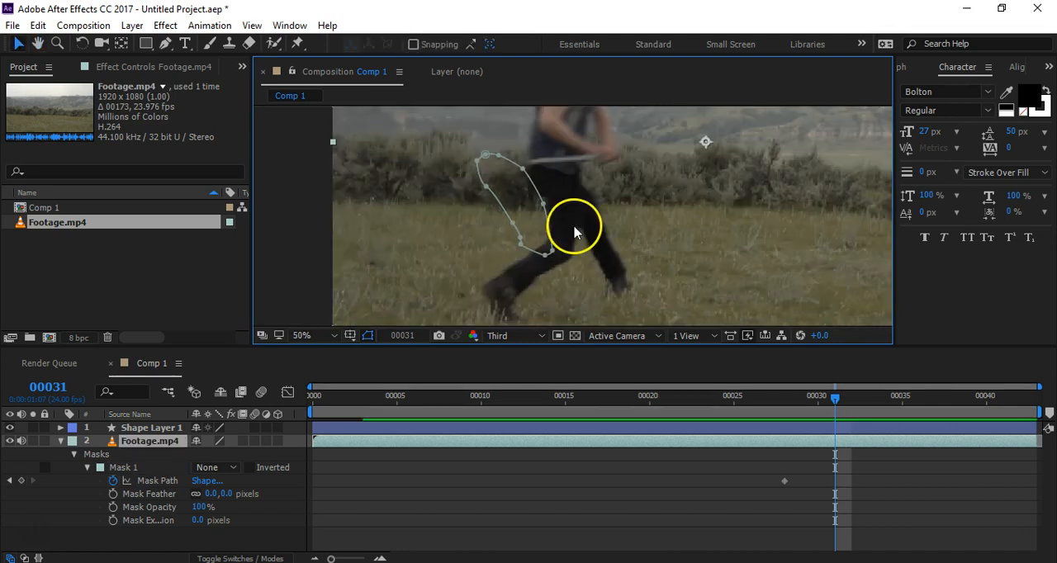
scroll(576, 233, "up", 1)
double_click(514, 185)
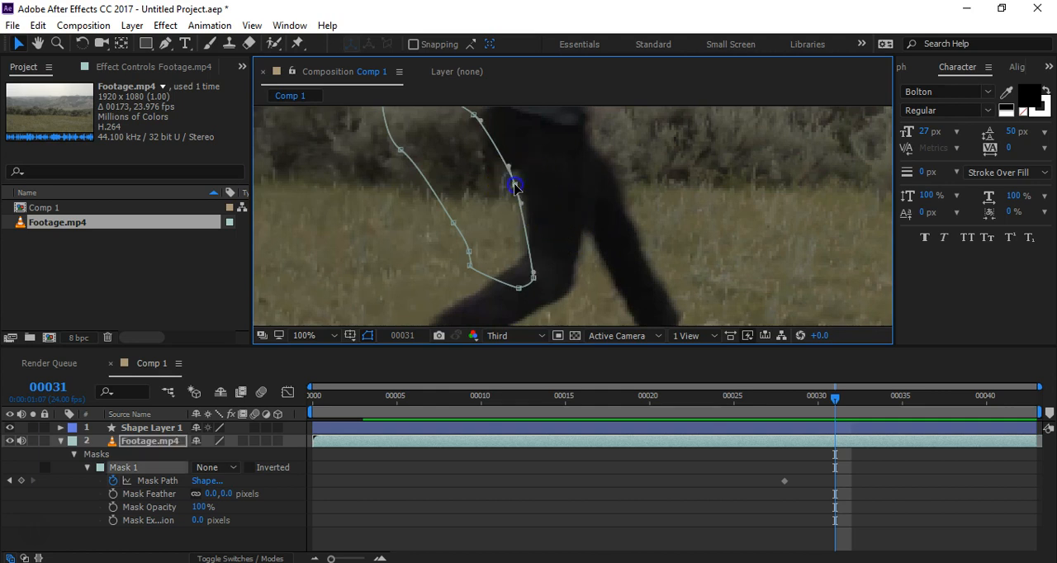
left_click_drag(506, 168, 549, 171)
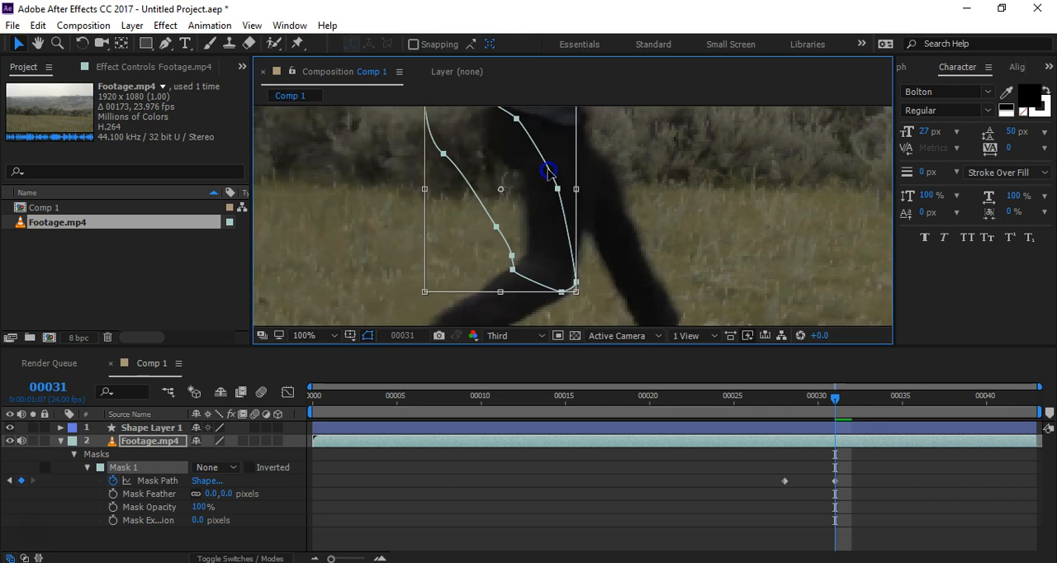
scroll(548, 170, "down", 1)
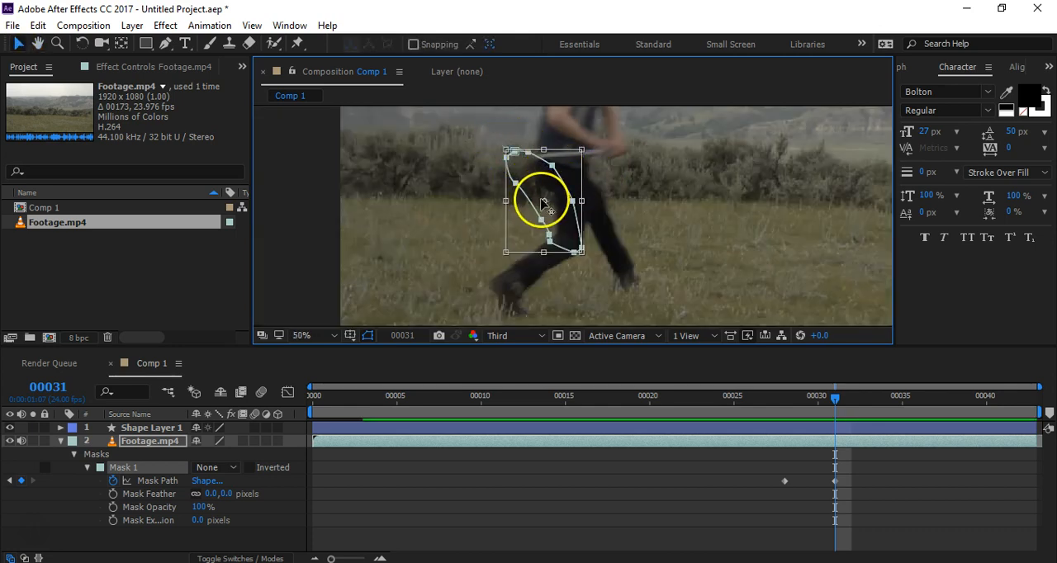
left_click_drag(546, 201, 562, 215)
left_click_drag(502, 150, 559, 150)
left_click(629, 195)
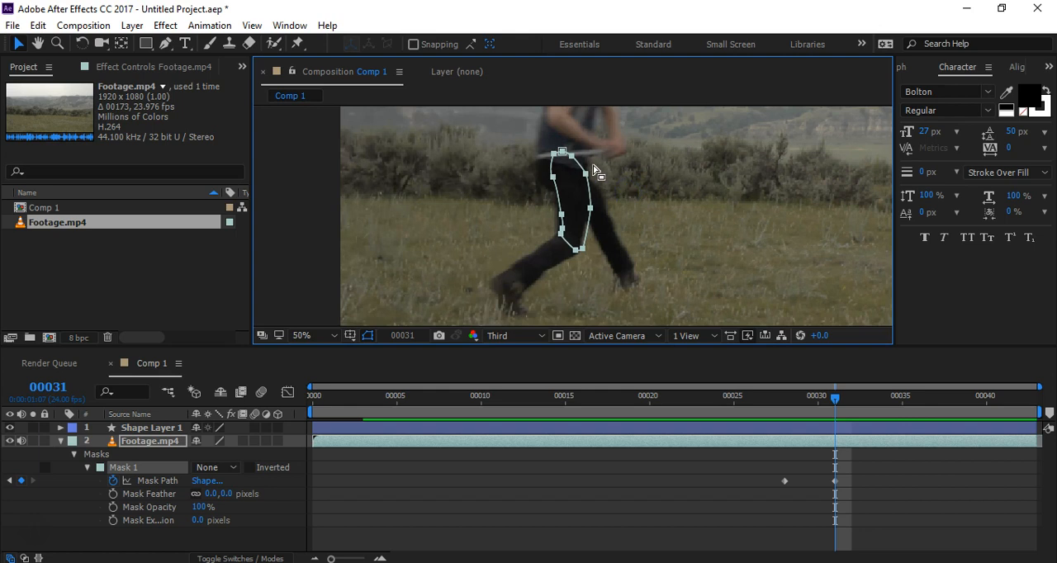
left_click(642, 195)
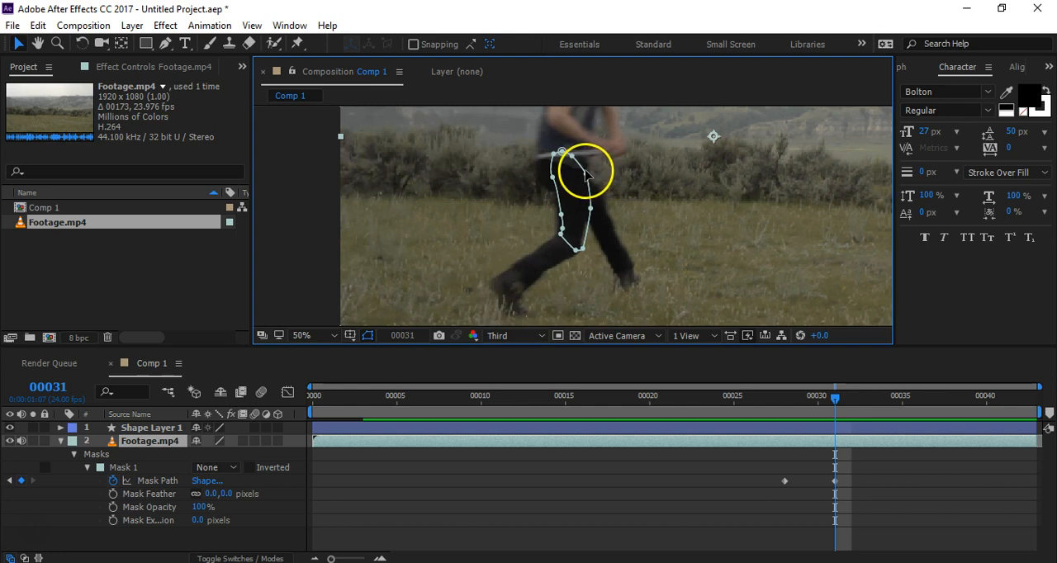
Step: Move the mask's knee point and front-edge points inward onto the near leg's outline at frame 31
left_click(587, 174)
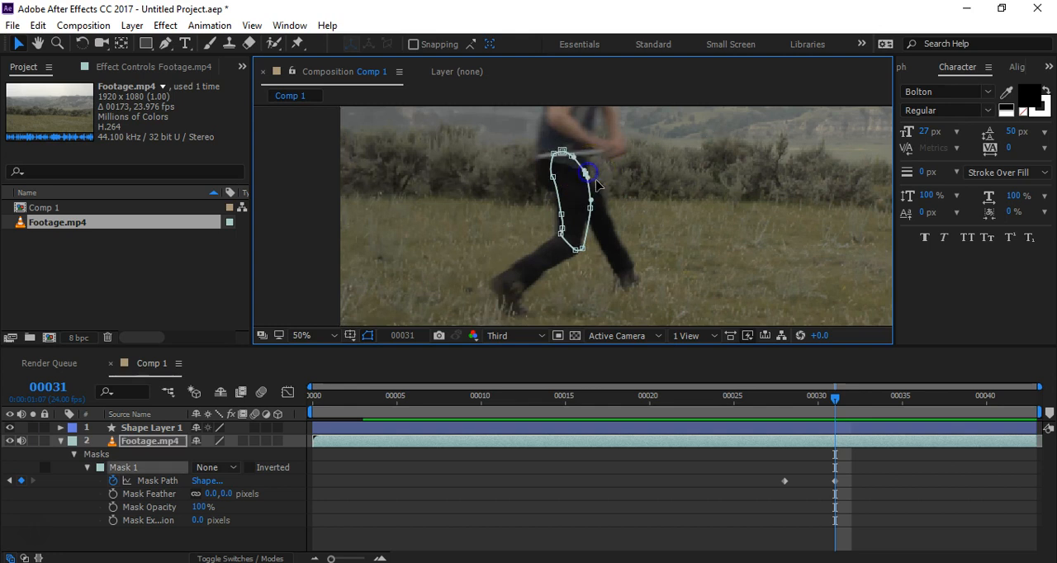
scroll(585, 245, "up", 5)
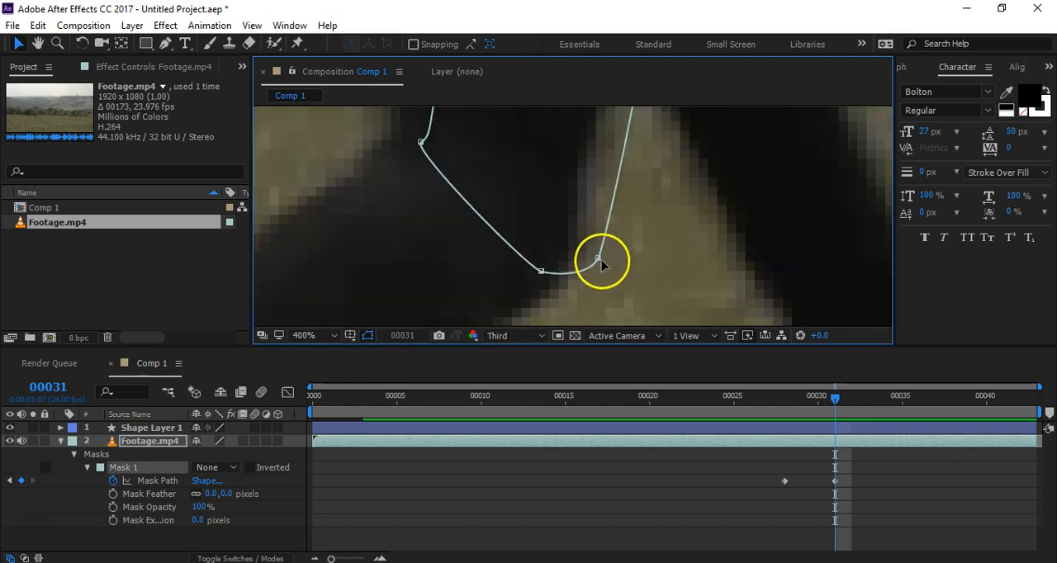
scroll(551, 238, "down", 6)
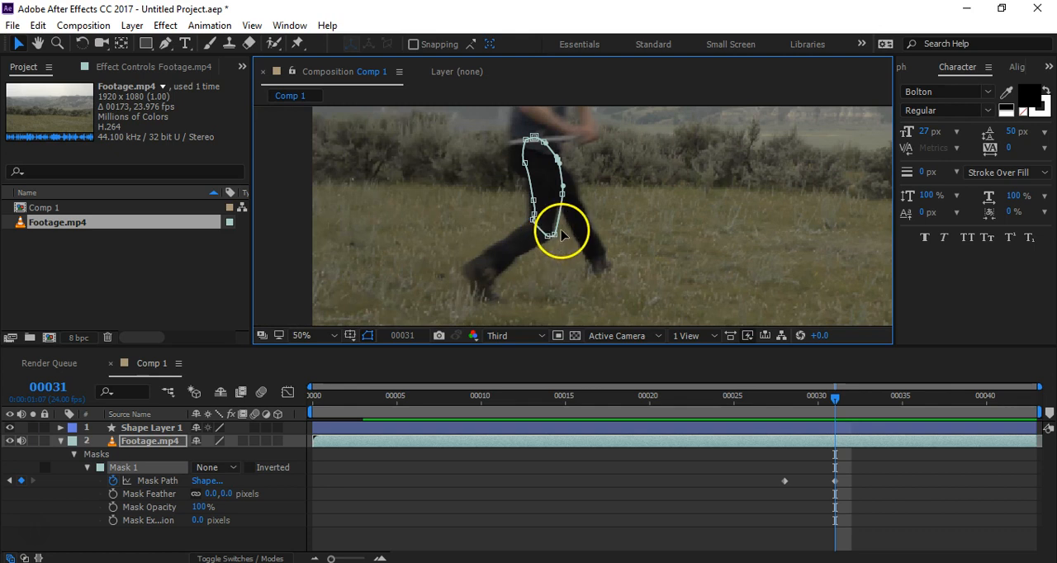
scroll(553, 238, "up", 2)
scroll(578, 239, "up", 1)
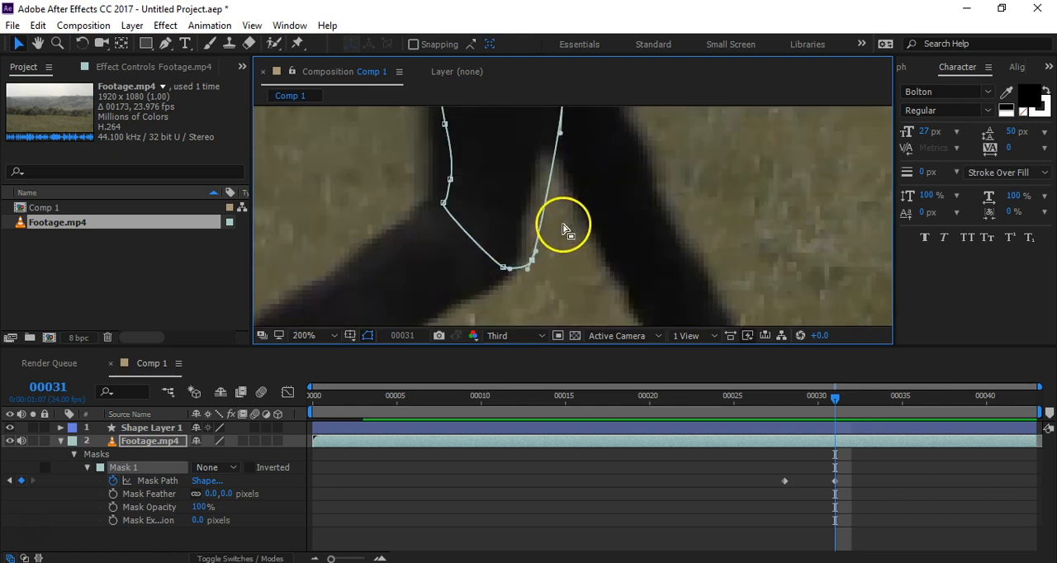
left_click_drag(429, 168, 563, 295)
left_click_drag(537, 264, 522, 261)
left_click_drag(573, 169, 601, 303)
left_click_drag(585, 232, 571, 229)
left_click_drag(605, 157, 629, 255)
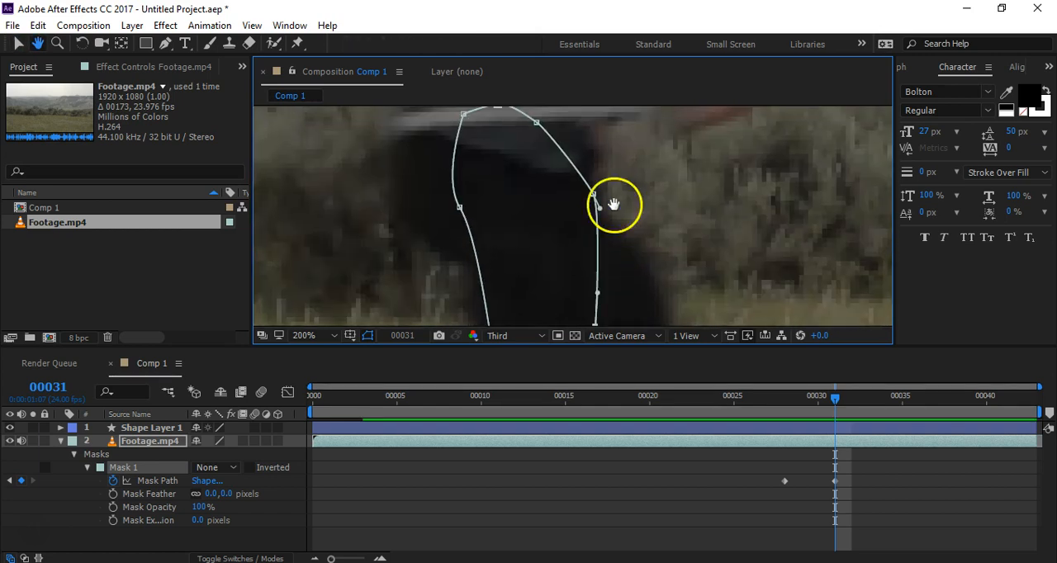
Step: Reposition the mask points around the shirt hem and the back of the upper thigh to fit the hip
left_click_drag(562, 129, 465, 241)
left_click_drag(485, 160, 457, 177)
left_click(544, 155)
left_click_drag(529, 186, 541, 203)
mouse_move(490, 167)
left_mouse_down()
mouse_move(496, 190)
mouse_move(496, 168)
left_mouse_up()
key("space")
left_click_drag(537, 261, 535, 252)
left_click_drag(539, 195, 555, 180)
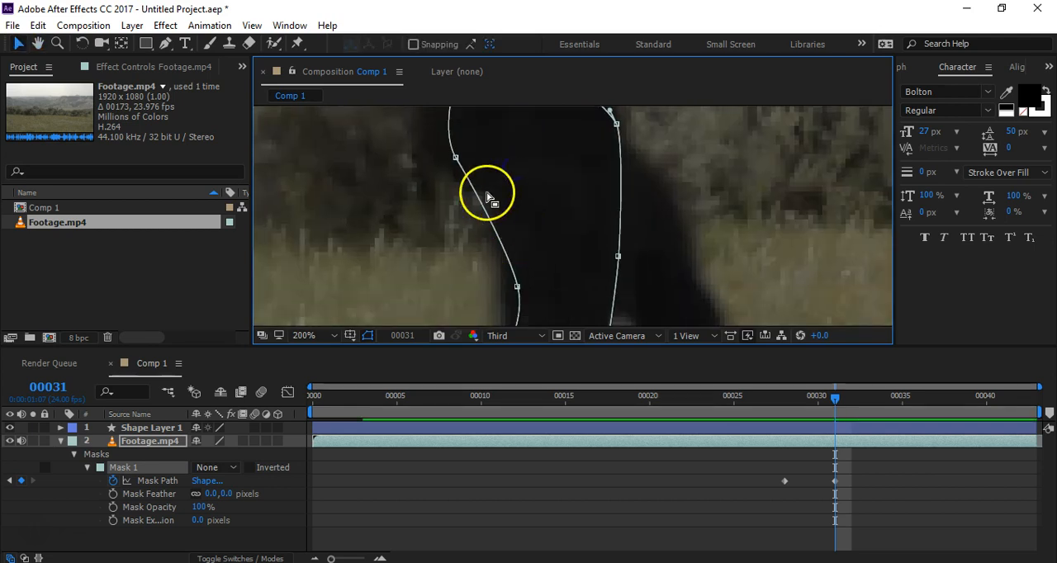
left_click_drag(456, 157, 456, 164)
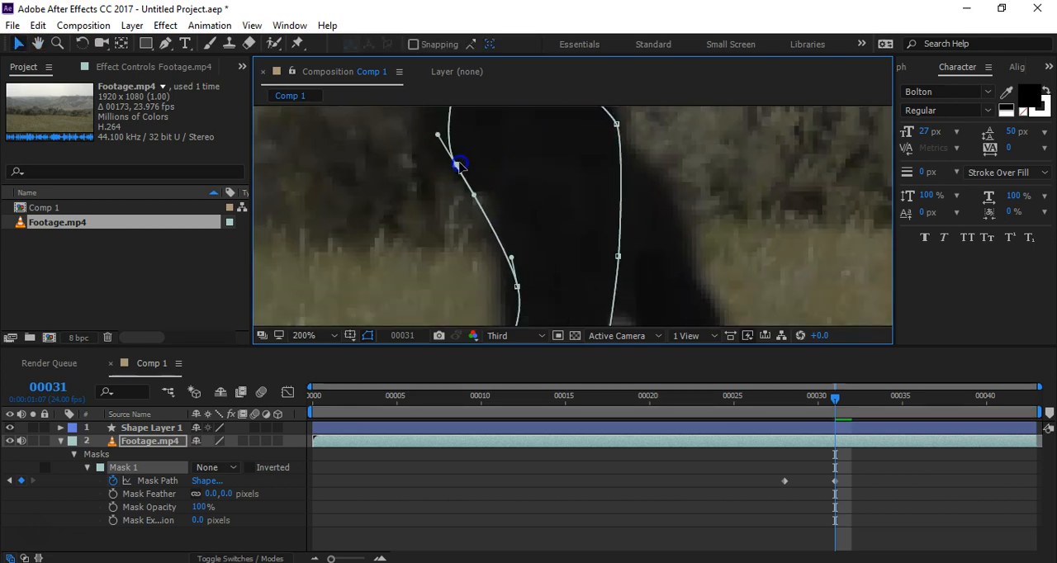
Step: Adjust the back-edge point above the knee and extend the curve handle below the buttock to follow the thigh
key("space")
left_click_drag(552, 275, 597, 226)
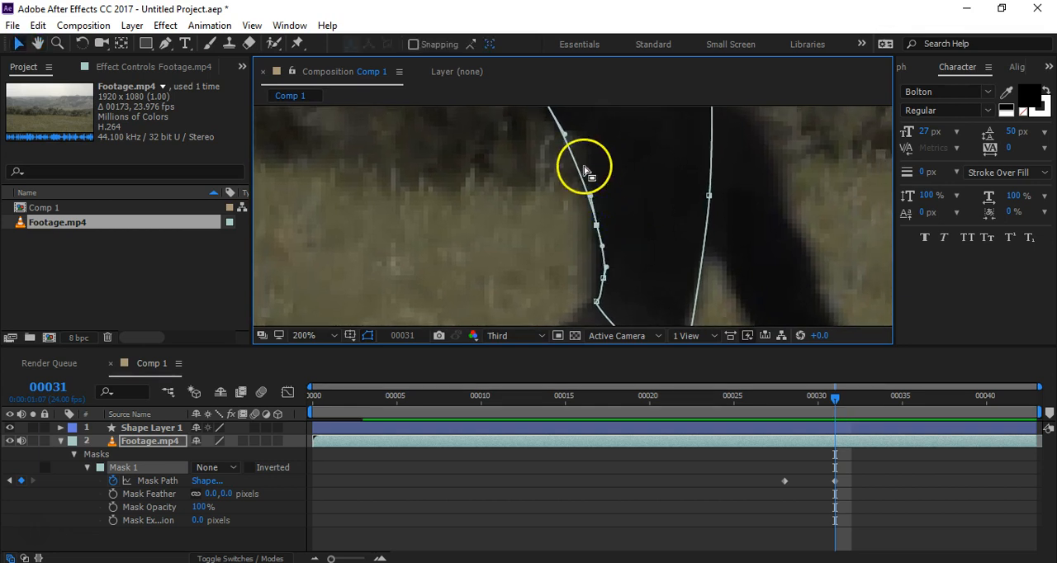
left_click_drag(565, 134, 586, 263)
key("space")
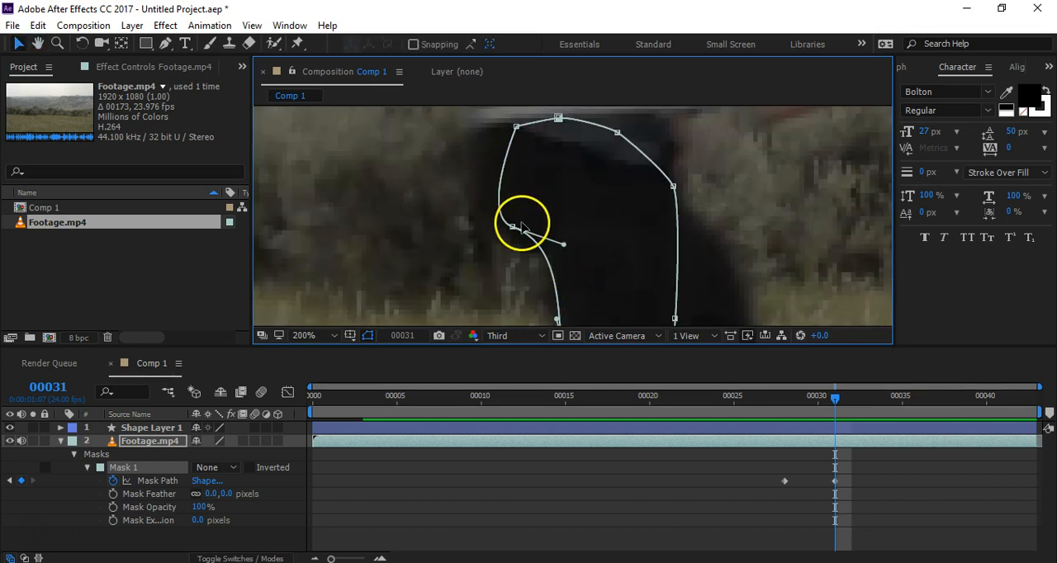
Step: Move the mask's upper back corner out to the hip, smooth it with the Convert Vertex tool, and fine-tune its position
left_click_drag(518, 132, 485, 136)
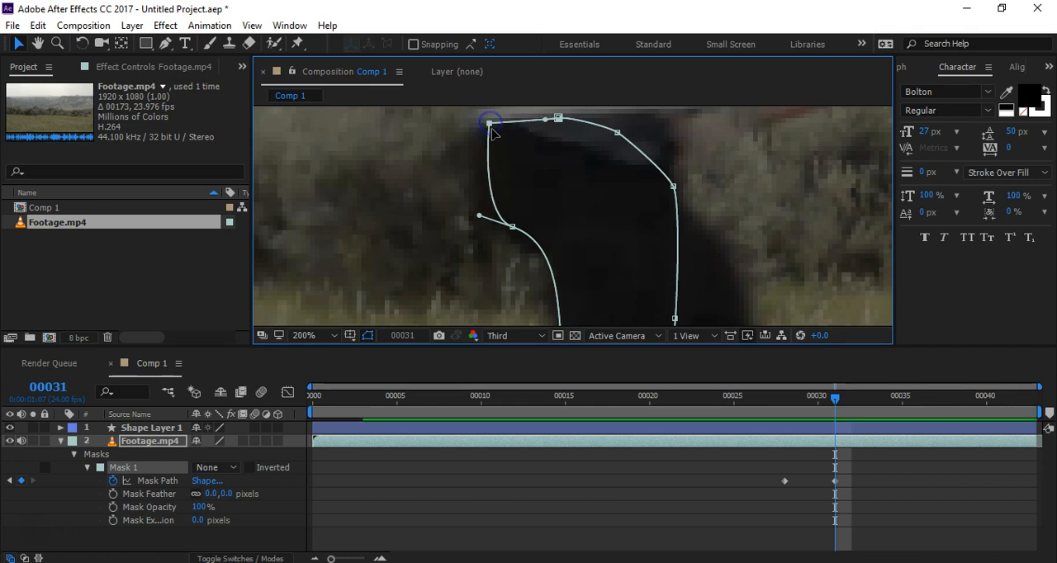
left_click_drag(164, 47, 199, 94)
left_click_drag(489, 125, 499, 136)
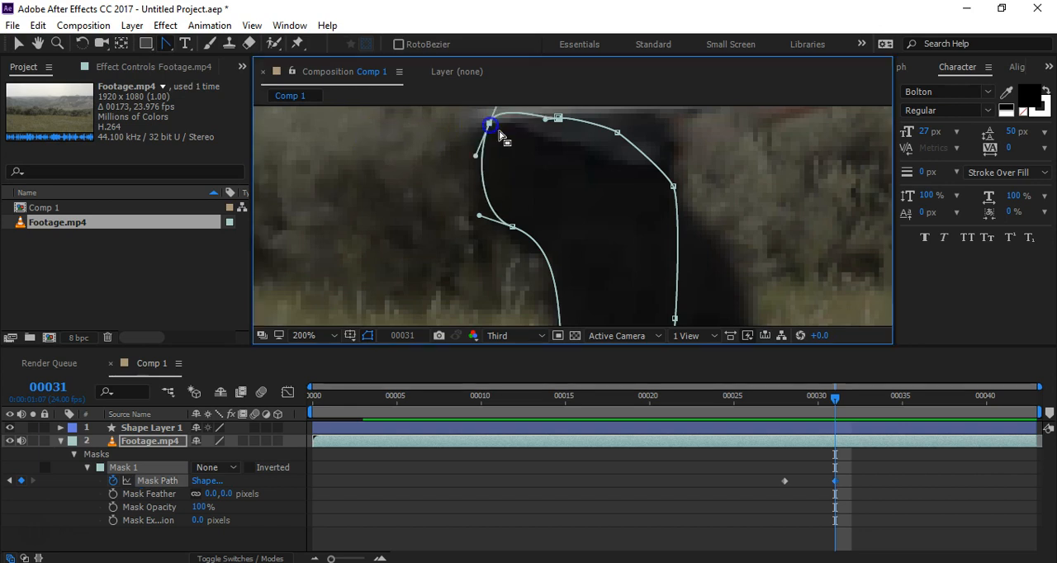
left_click(19, 42)
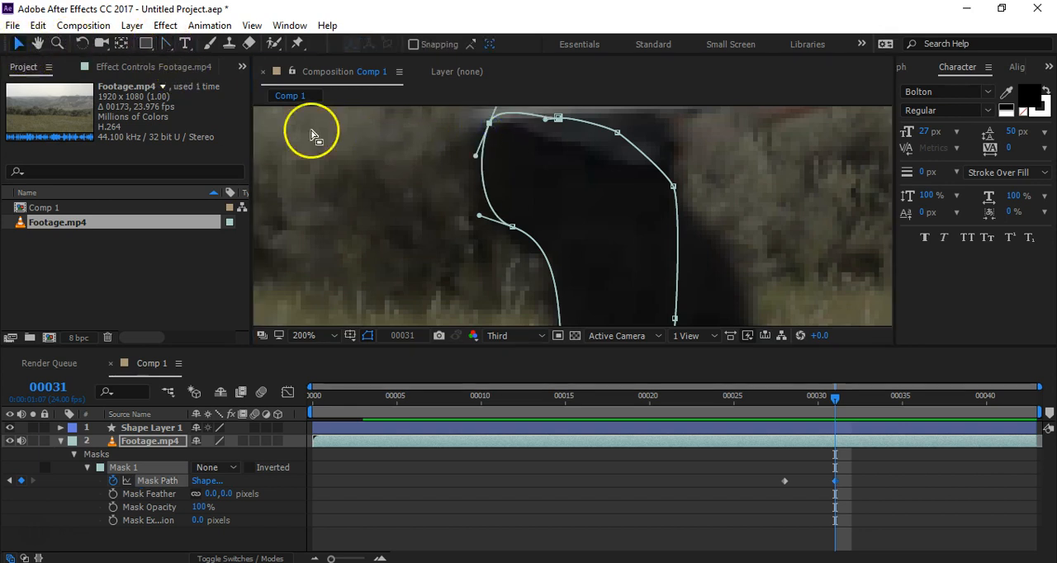
left_click_drag(491, 123, 483, 127)
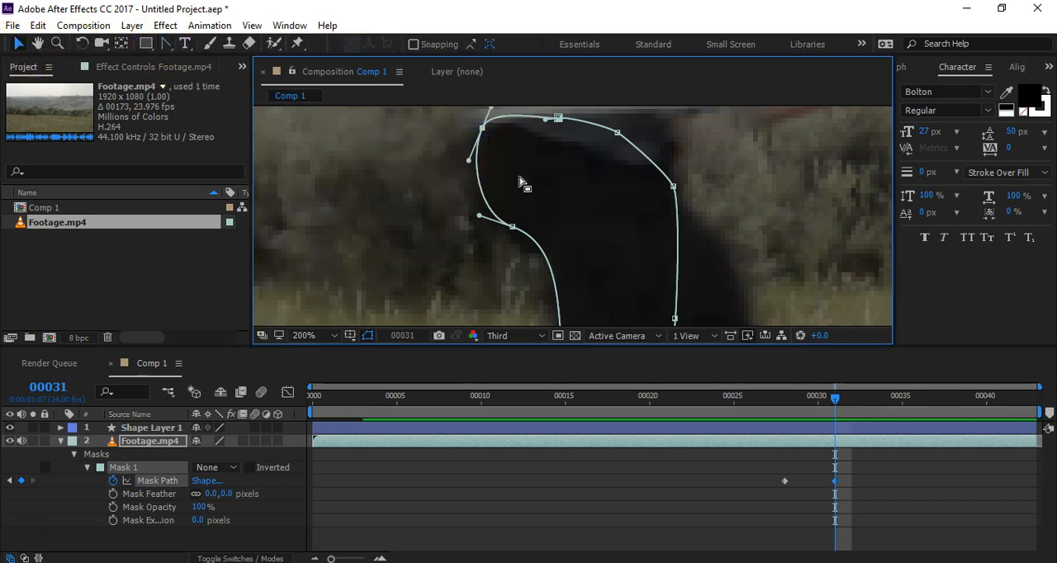
Step: Align the lower back-edge points with the thigh and adjust the curve handle at the back of the knee
left_click(513, 228)
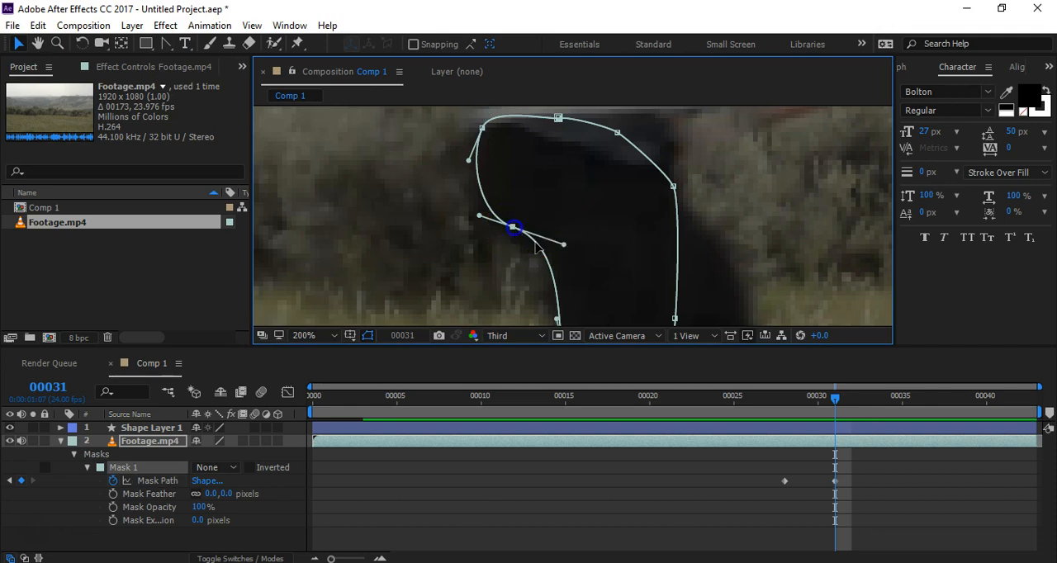
left_click_drag(575, 280, 553, 267)
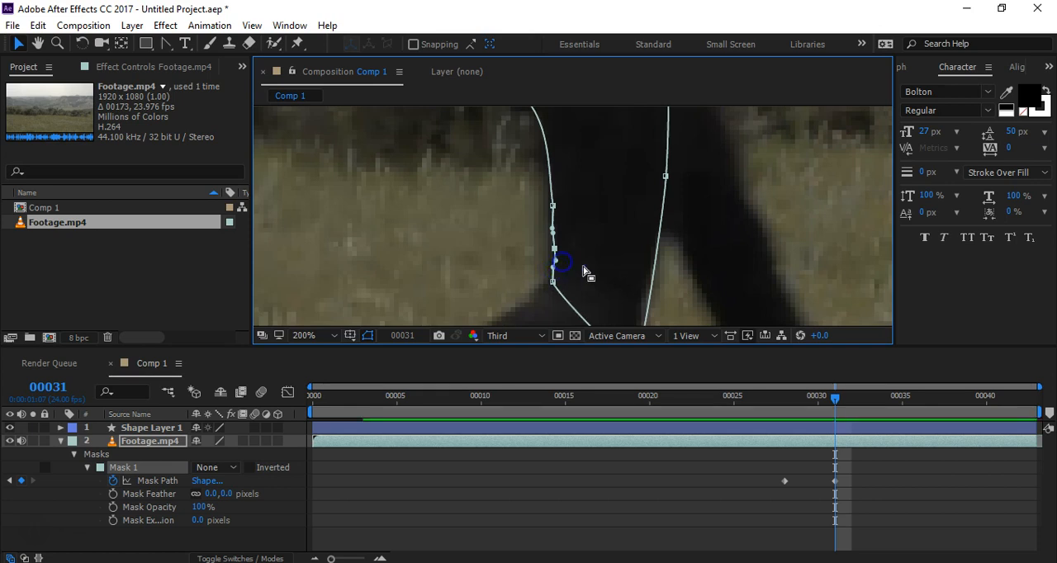
left_click(572, 253)
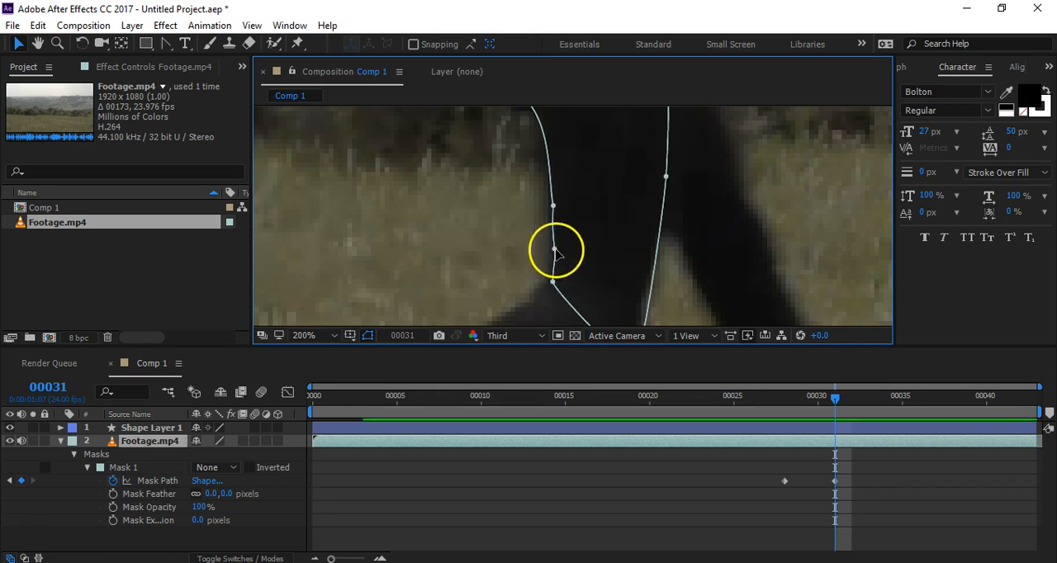
left_click(554, 249)
left_click(553, 282)
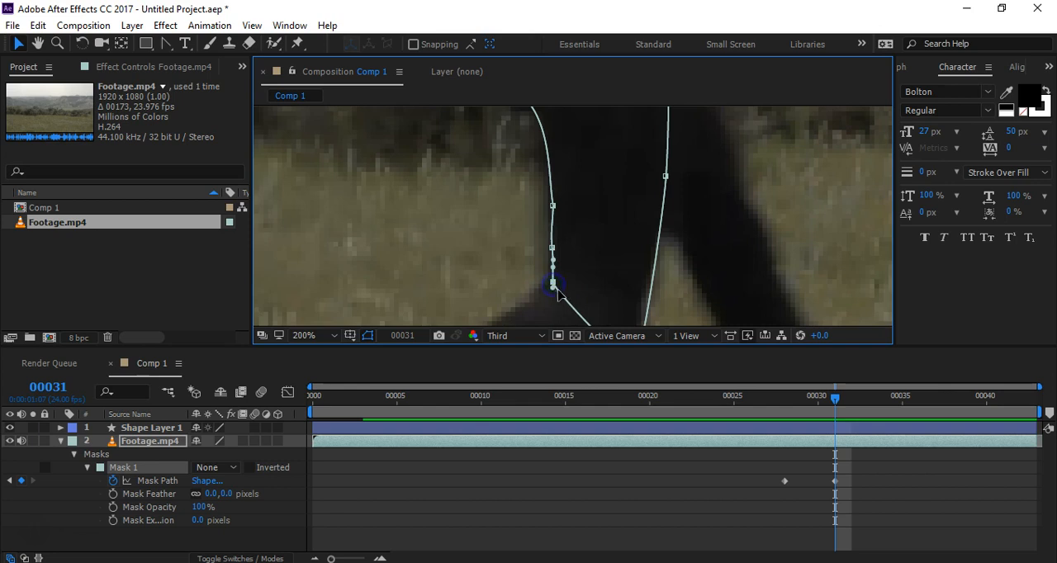
left_click_drag(556, 293, 558, 296)
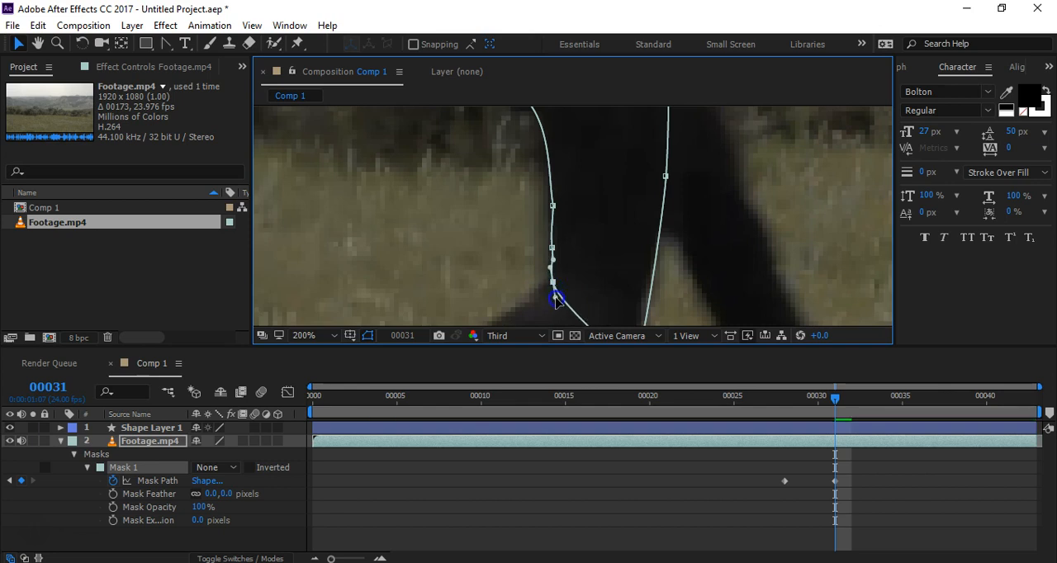
left_click(590, 285)
Step: Adjust the front-edge curve handle above the knee so the path follows the lower thigh
left_click_drag(679, 291, 652, 241)
left_click(614, 289)
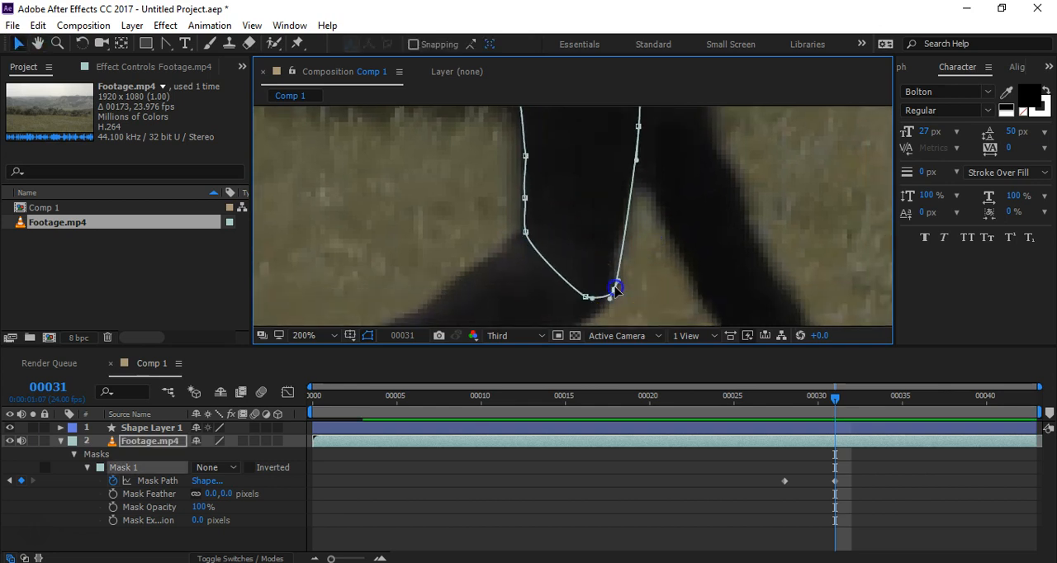
left_click_drag(636, 160, 634, 162)
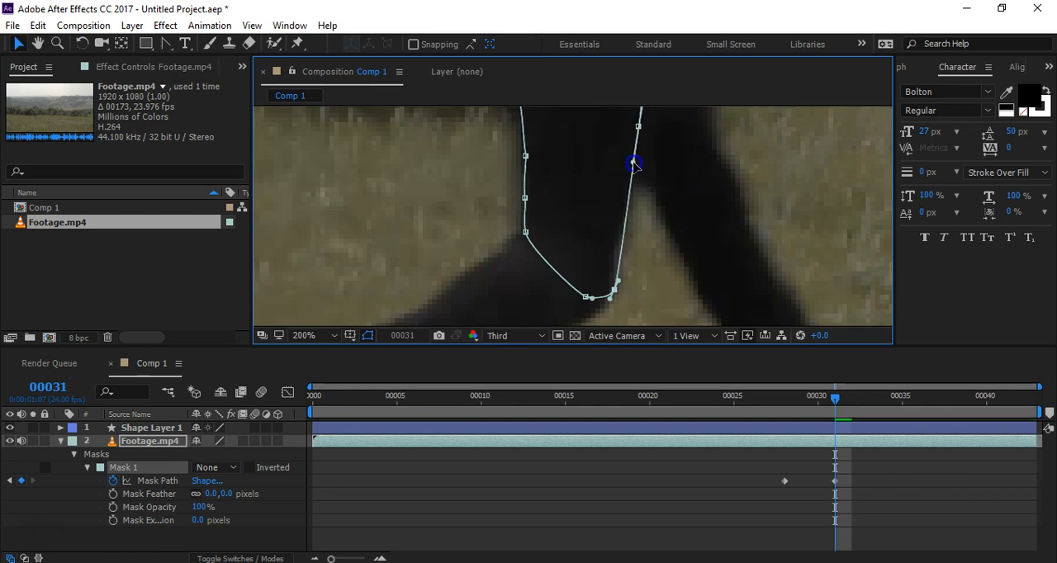
Step: Step through frames 29 to 31 to check how closely the interpolated mask follows the thigh between the two keyframes
scroll(656, 198, "down", 4)
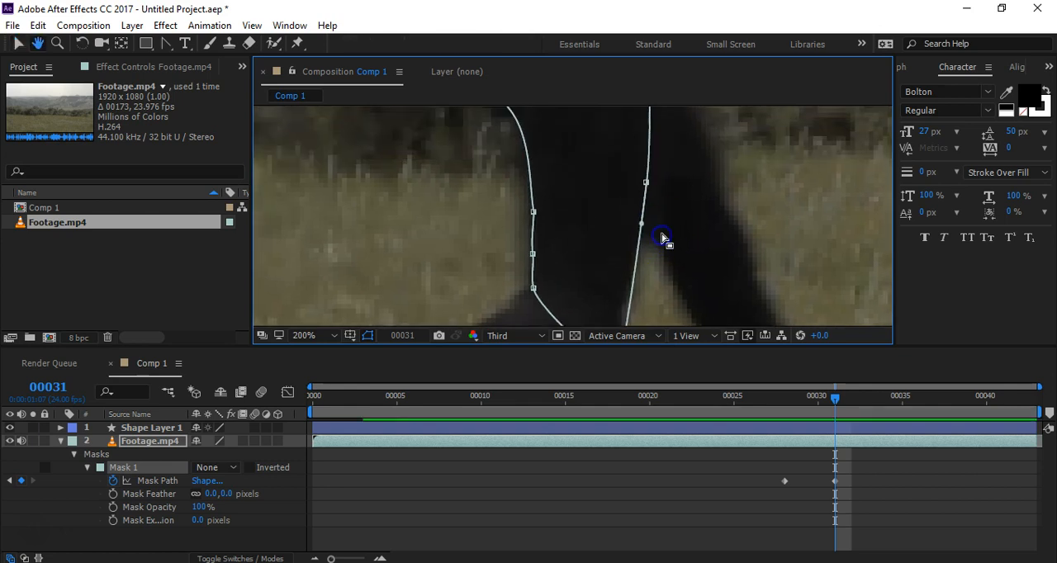
scroll(679, 239, "up", 2)
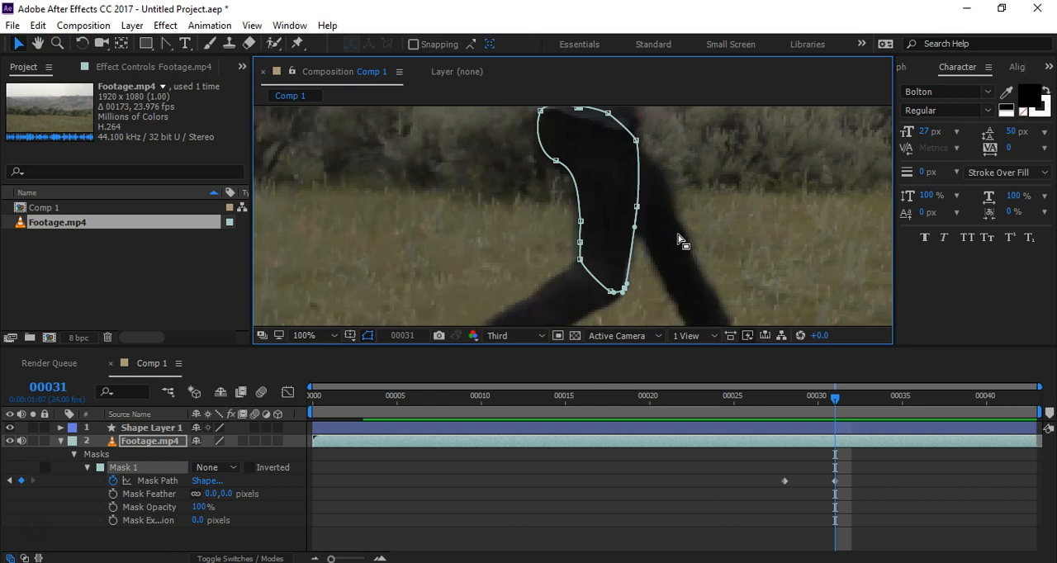
key("Page_Up")
key("Page_Up")
key("Page_Down")
key("Page_Up")
key("Page_Down")
key("Page_Down")
key("Page_Up")
key("Page_Up")
key("Page_Down")
key("Page_Down")
Step: At frame 29, select the whole mask path and shift it back onto the rear edge of the upper leg
key("Page_Up")
key("Page_Up")
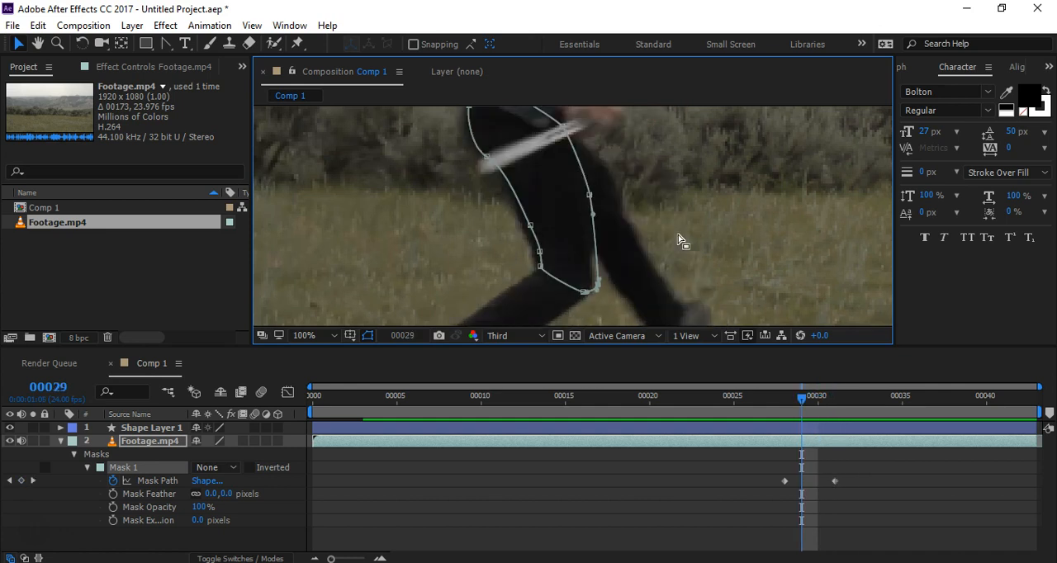
key("Page_Up")
key("Page_Down")
double_click(530, 225)
scroll(524, 247, "up", 3)
scroll(600, 258, "down", 1)
key("space")
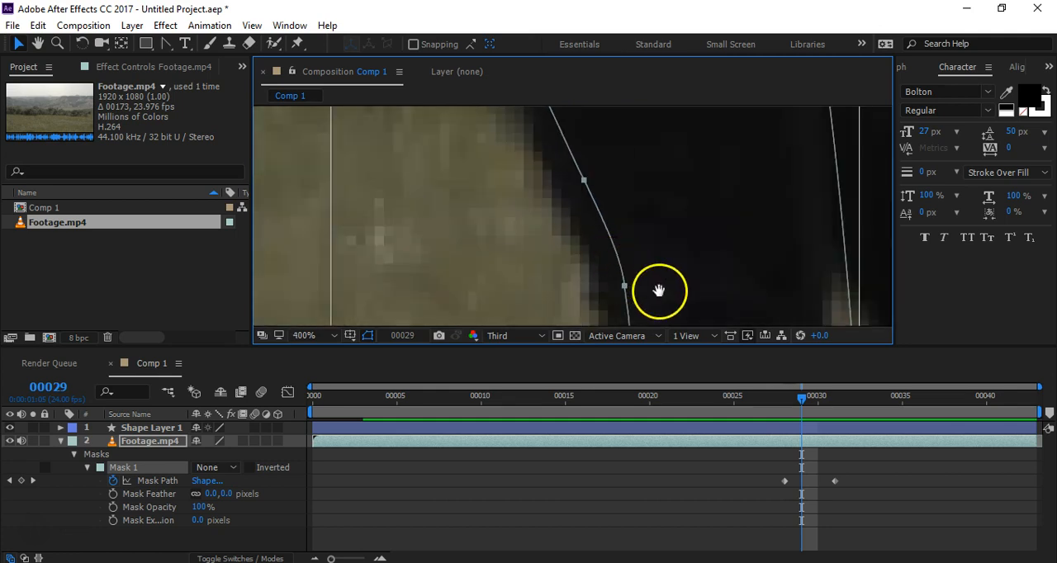
left_click_drag(658, 290, 609, 183)
left_click_drag(578, 238, 559, 239)
key("space")
left_click_drag(622, 214, 646, 305)
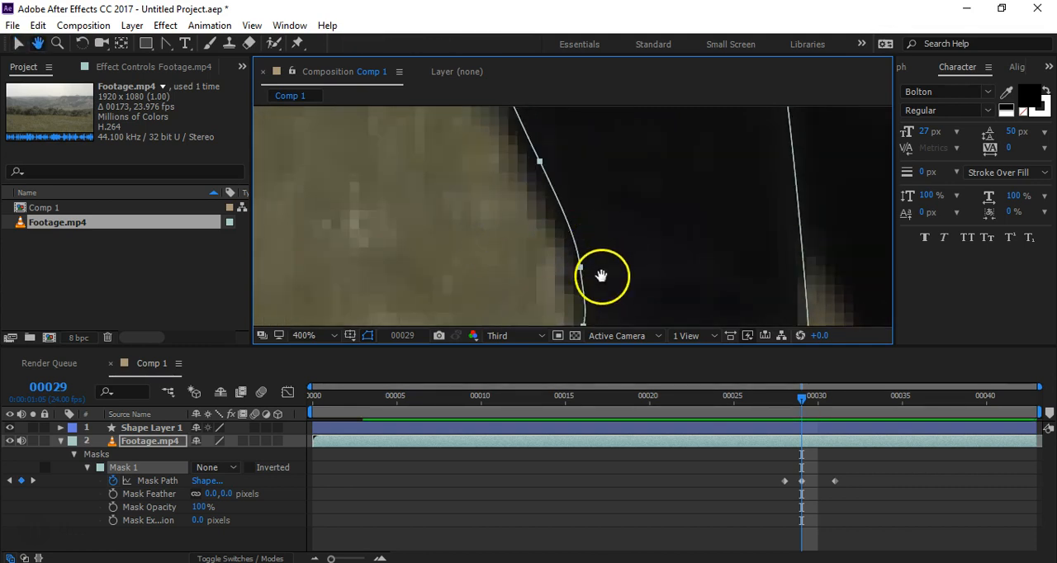
Step: Pull the back-edge point above the knee out to the leg's outline and adjust the curve handle just below it
key("space")
left_click_drag(602, 278, 590, 237)
left_click(555, 246)
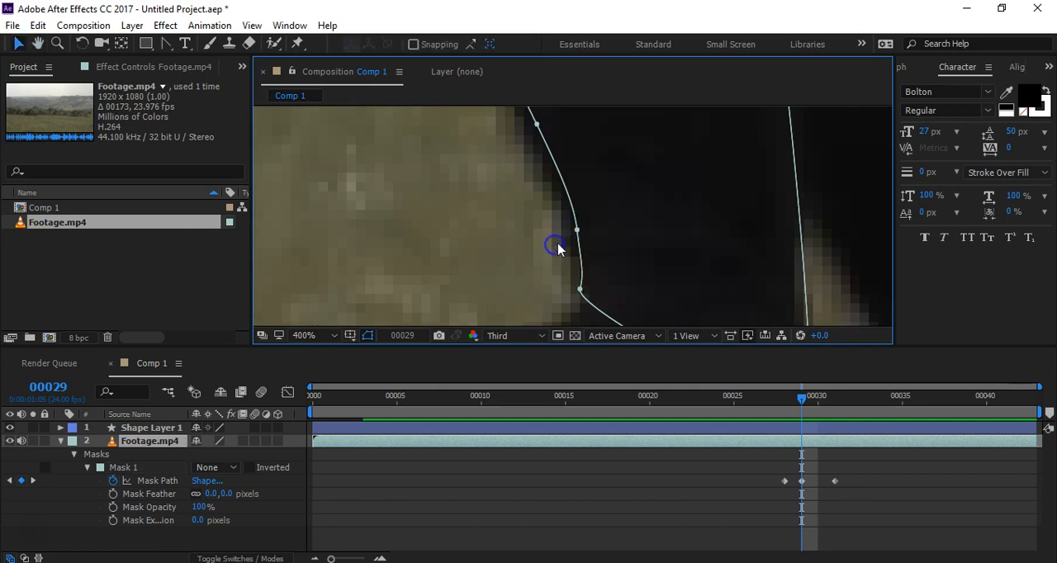
left_click(579, 231)
left_click_drag(575, 233, 572, 233)
left_click_drag(583, 273, 576, 270)
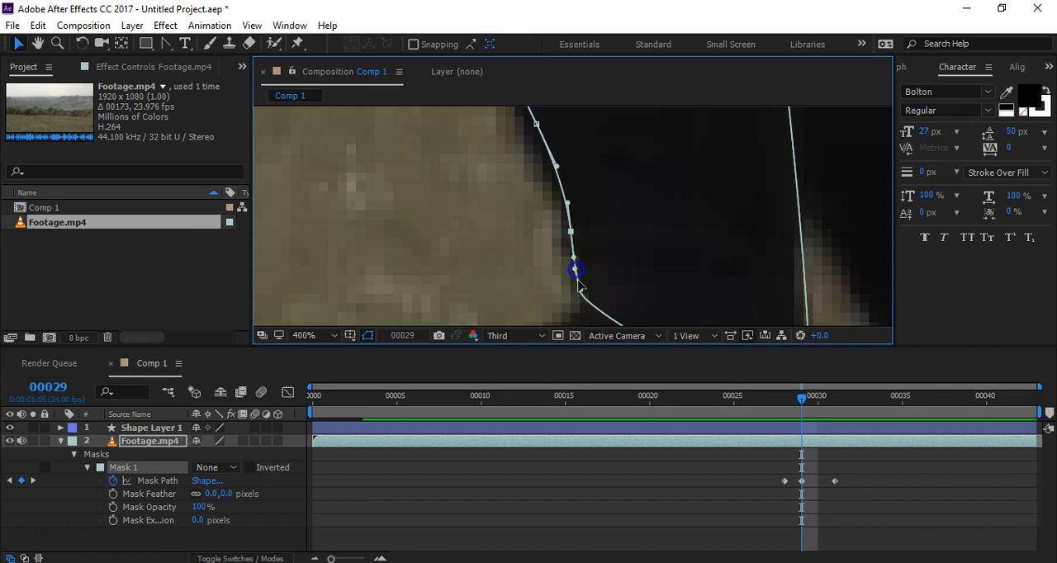
left_click(582, 290)
key("space")
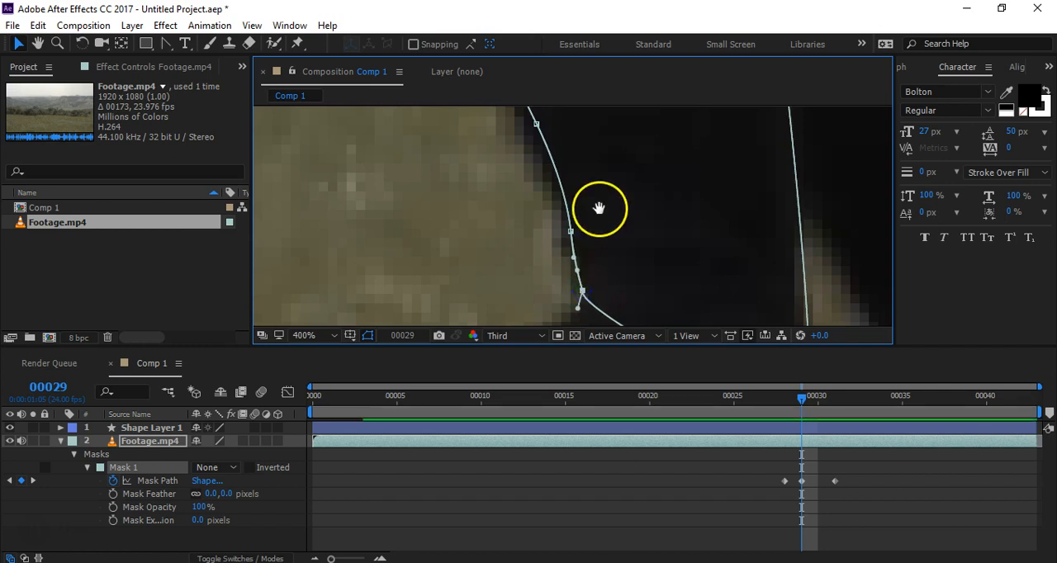
Step: Move the lower-thigh point on the mask's back edge outward so the path follows the thigh at frame 29
left_click_drag(599, 205, 620, 302)
left_click(559, 223)
left_click_drag(559, 224, 554, 225)
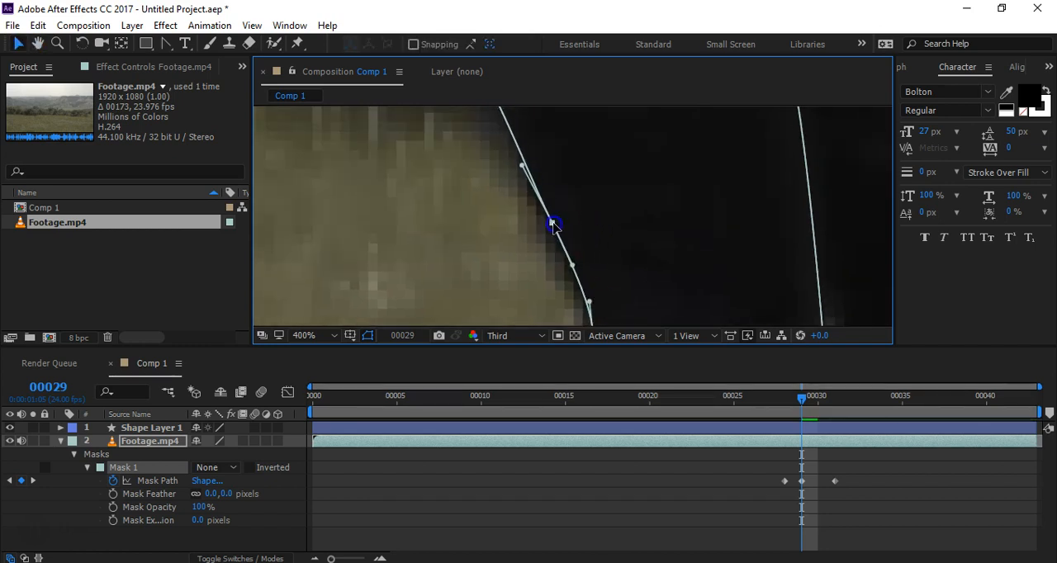
scroll(602, 252, "down", 2)
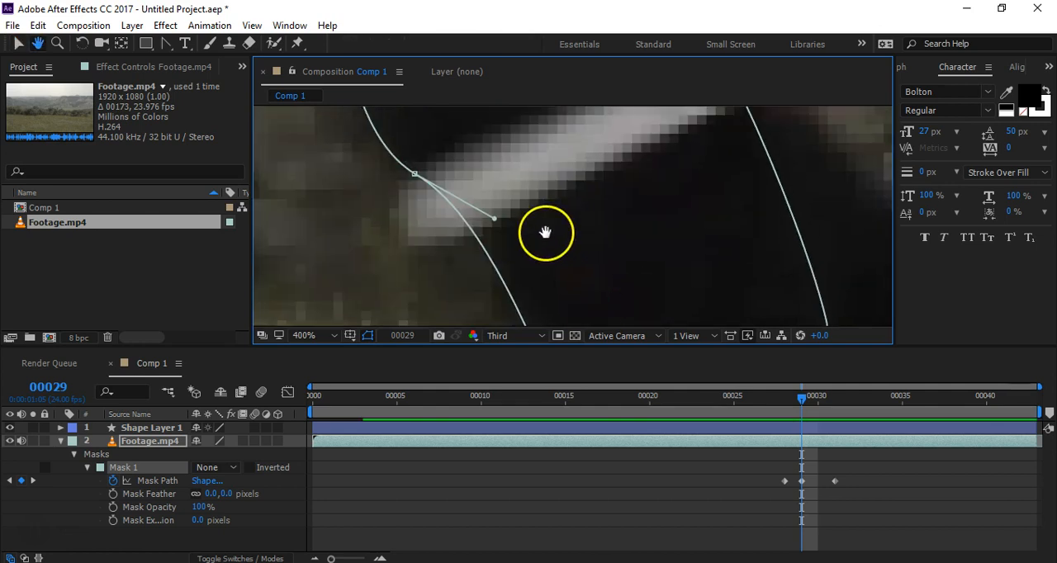
scroll(546, 235, "down", 4)
scroll(543, 232, "up", 3)
key("space")
mouse_move(666, 264)
left_mouse_down()
mouse_move(656, 224)
mouse_move(652, 266)
left_mouse_up()
scroll(554, 261, "up", 2)
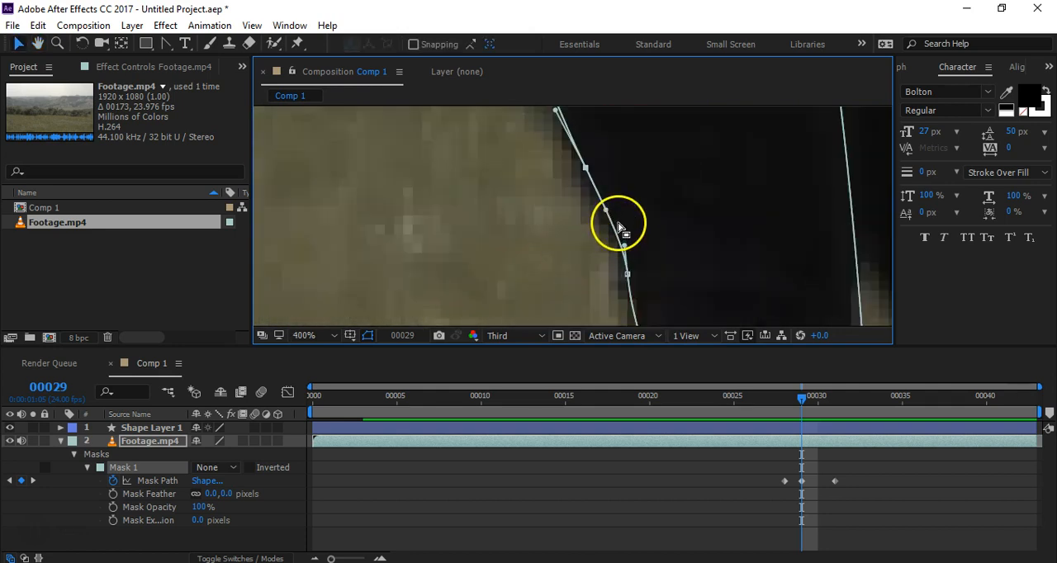
left_click(583, 170)
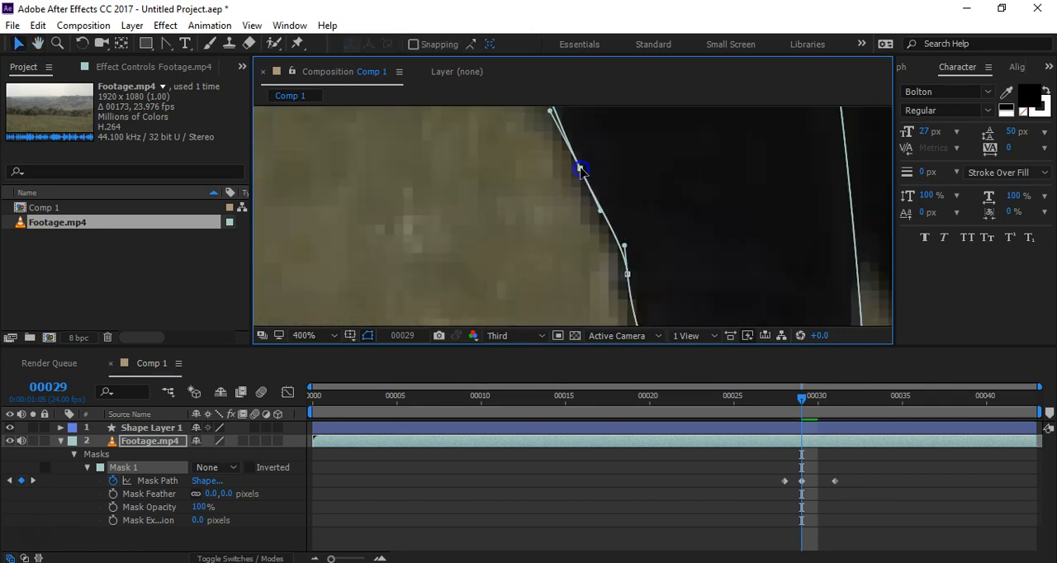
Step: Refine the points and curve handle behind the knee and reposition the mask's lowest knee point at frame 29
left_click_drag(626, 274, 627, 189)
left_click_drag(617, 225, 613, 225)
left_click(609, 197)
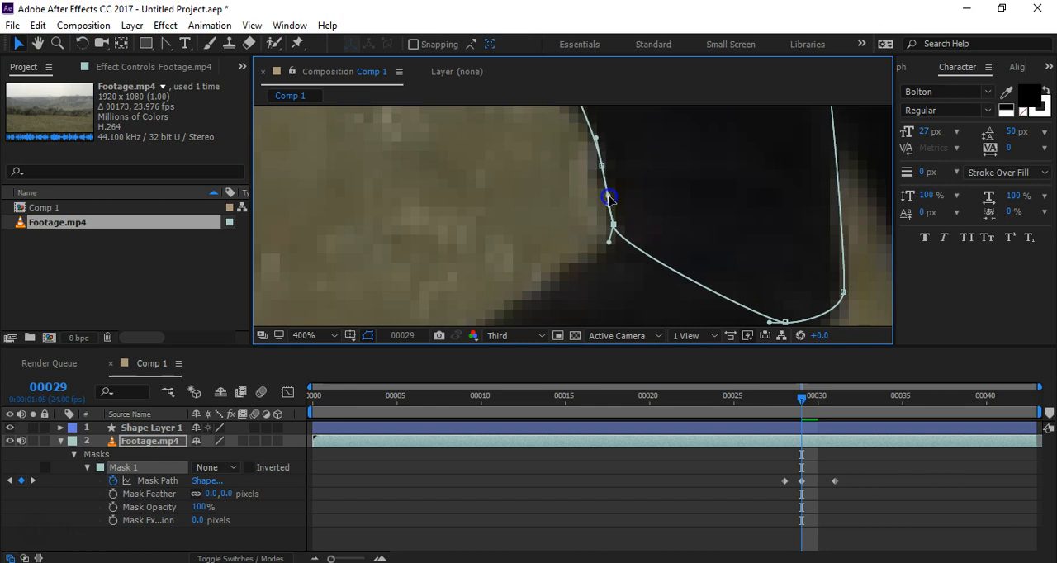
left_click_drag(713, 205, 607, 199)
left_click(696, 265)
left_click(740, 293)
left_click_drag(731, 294, 724, 294)
Step: At frame 30, select the whole mask path and shift it back so its front edge follows the leg
key("Page_Down")
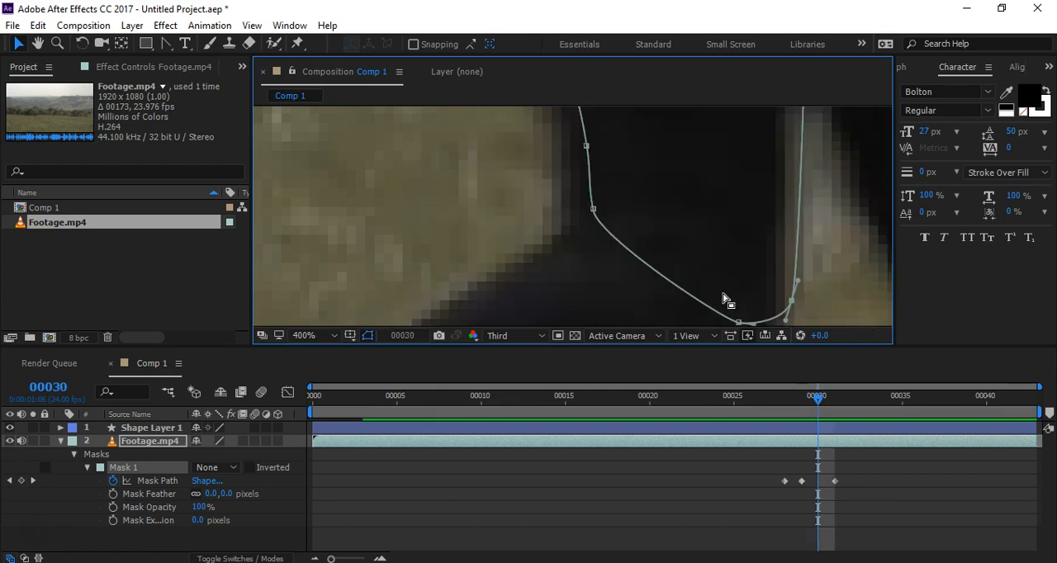
left_click(591, 210)
double_click(592, 211)
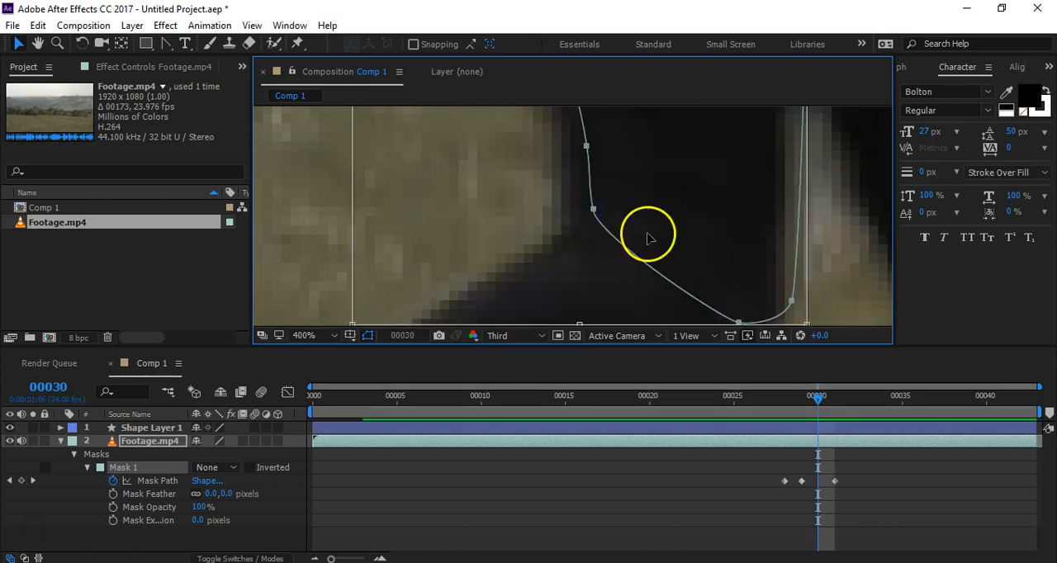
left_click_drag(790, 304, 774, 304)
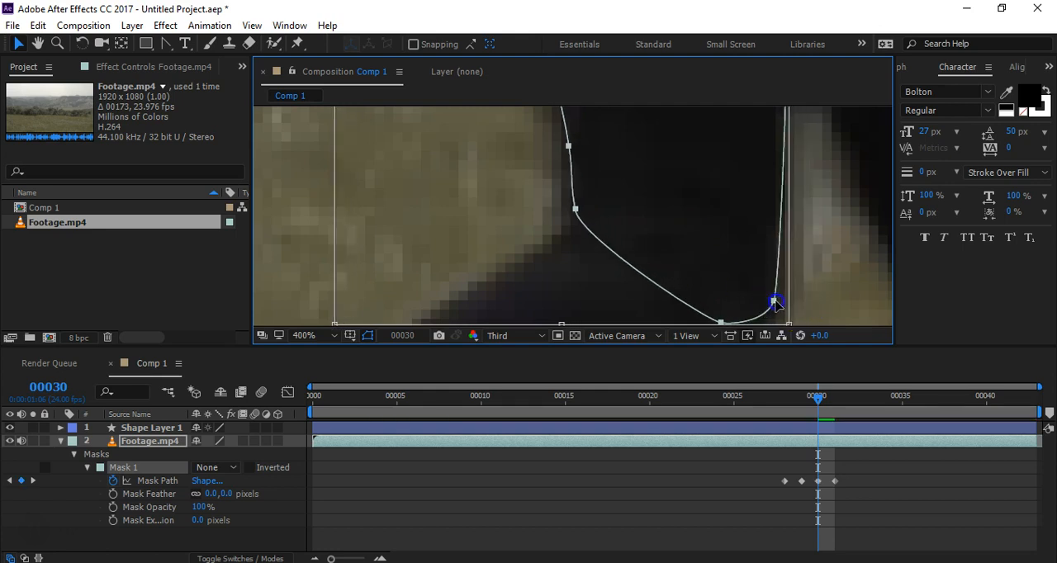
double_click(297, 173)
Step: Adjust the back-edge points and their curve handles above the knee to follow the leg's outline at frame 30
left_click_drag(532, 188, 512, 266)
left_click(557, 289)
left_click(571, 285)
left_click(556, 286)
left_click(550, 224)
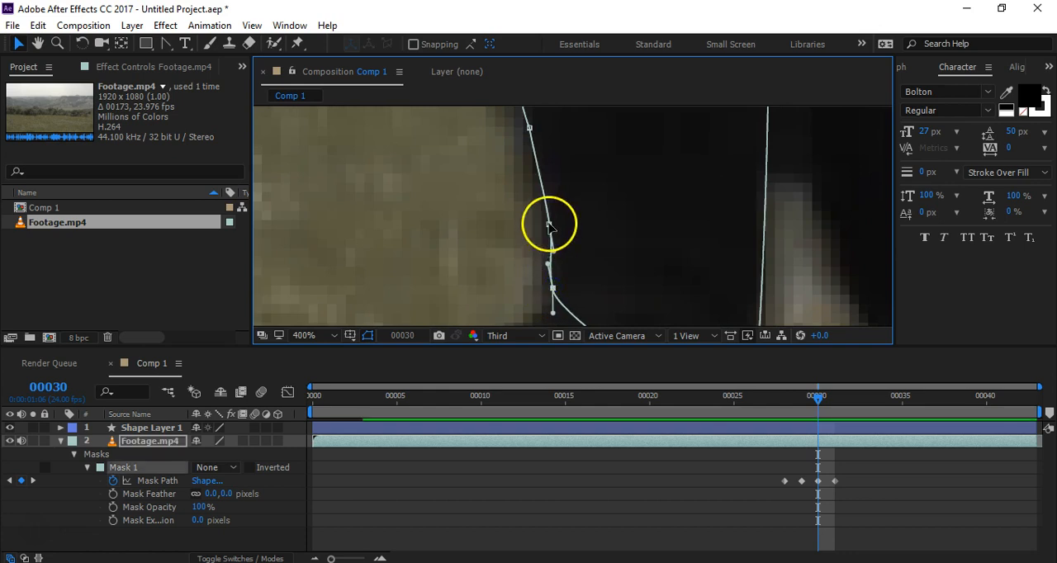
scroll(567, 247, "down", 4)
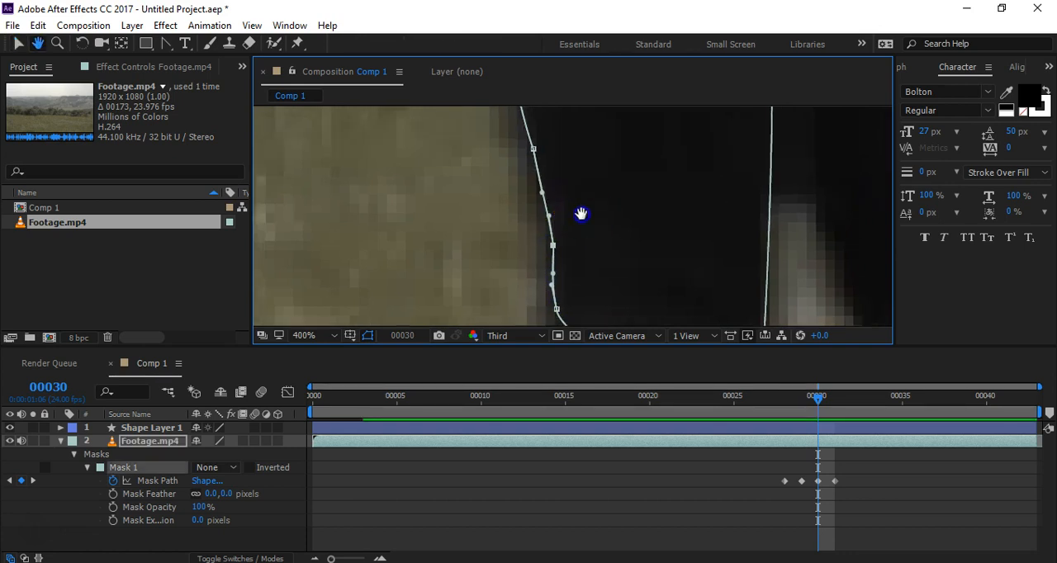
left_click_drag(579, 240, 551, 227)
Step: Move the front knee points of the mask slightly forward to the leg's edge at frame 30
left_click_drag(494, 153, 492, 218)
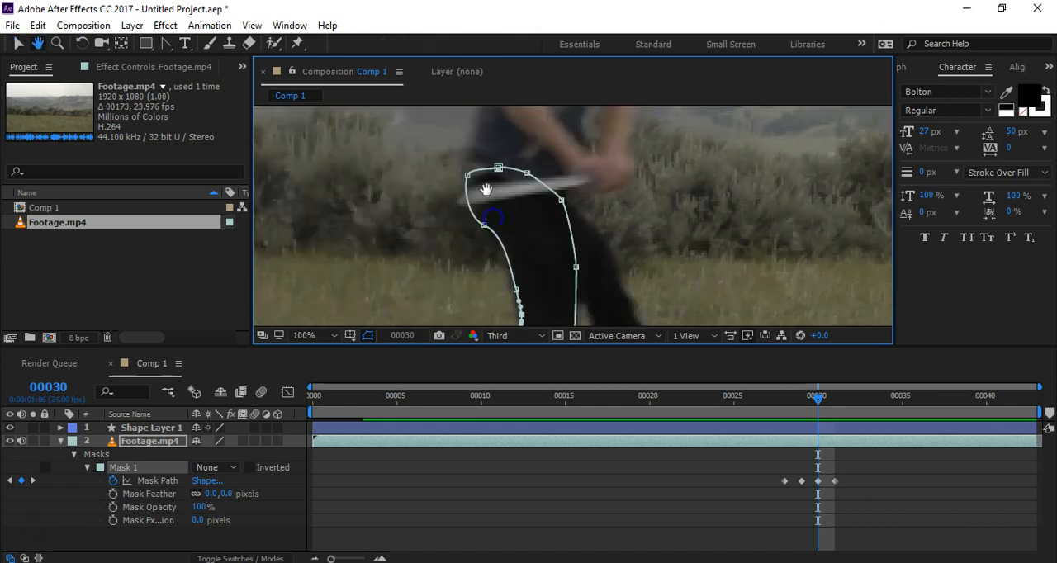
left_click_drag(456, 159, 491, 230)
left_click_drag(611, 290, 609, 229)
scroll(569, 314, "up", 1)
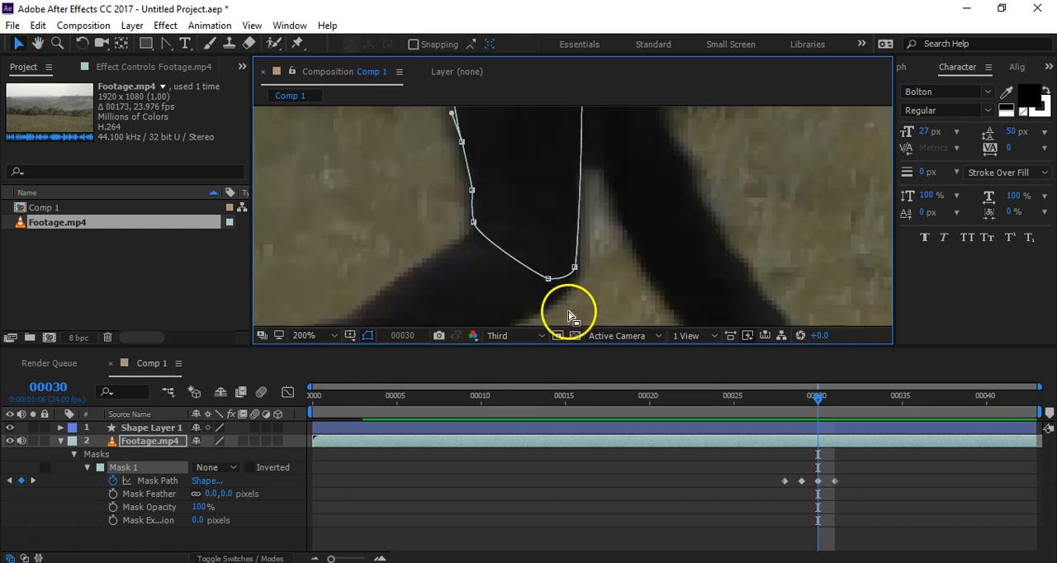
left_click(576, 277)
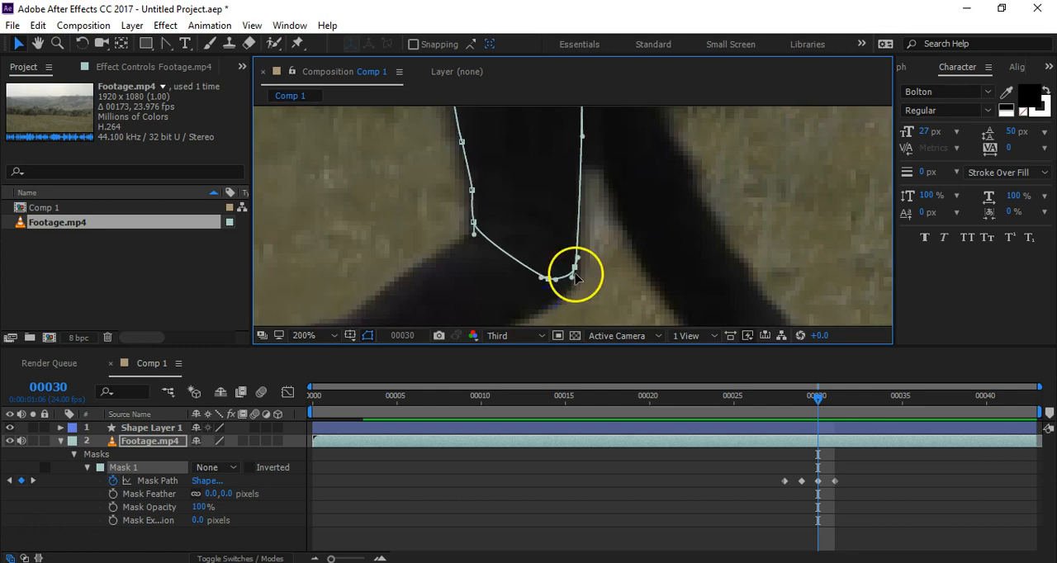
left_click_drag(575, 270, 579, 269)
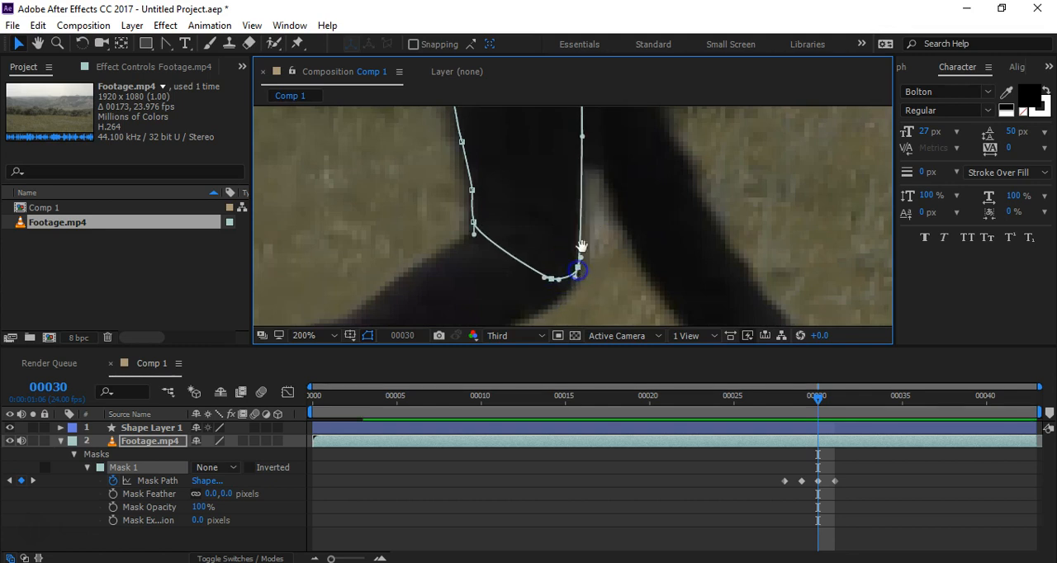
left_click_drag(602, 190, 589, 294)
left_click_drag(590, 224, 593, 219)
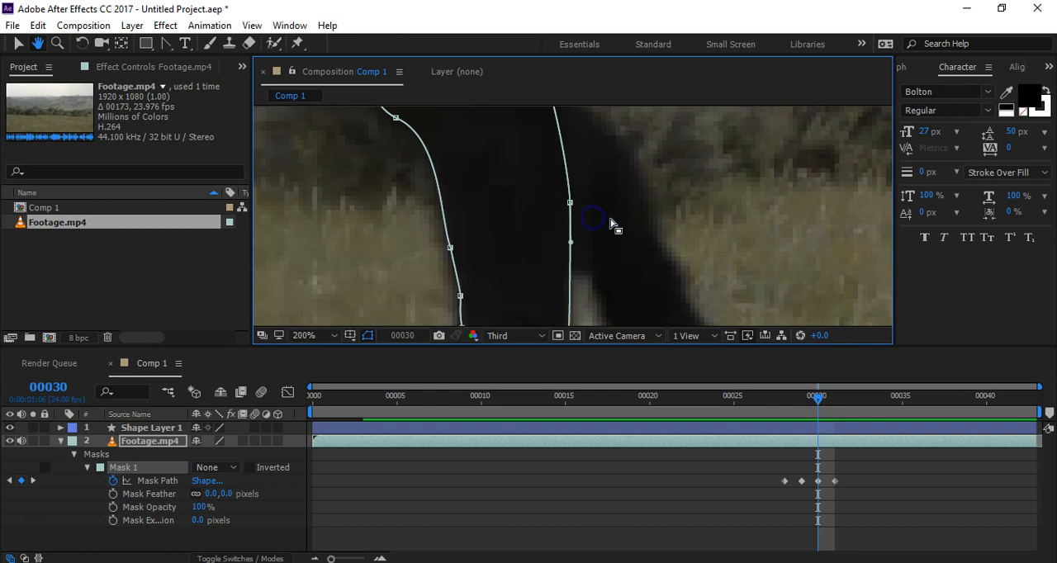
Step: Step through the frames up to 31 and return to frame 30 to check how the mask follows the leg
scroll(614, 224, "down", 2)
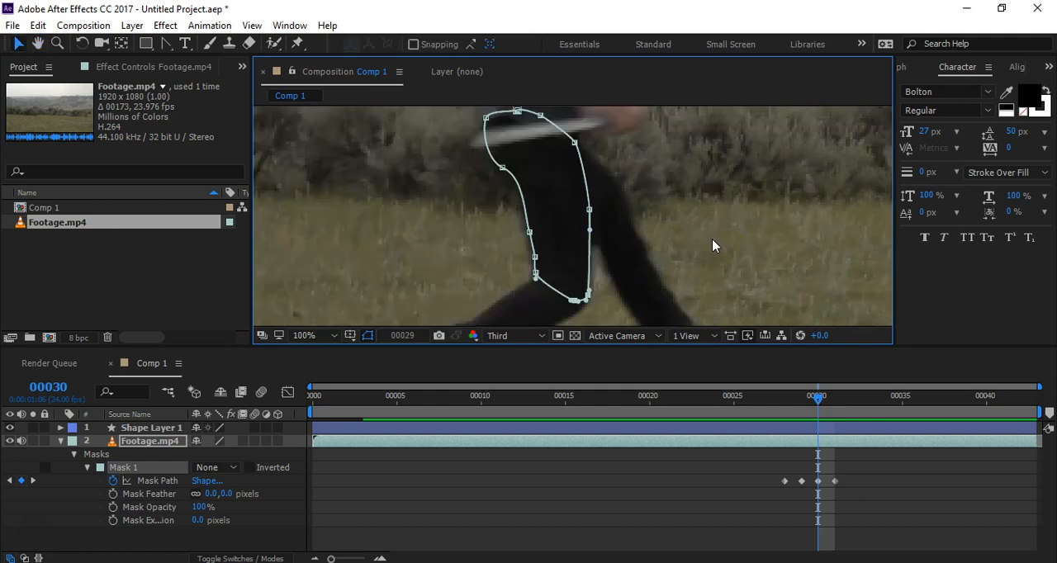
key("Page_Up")
key("Page_Up")
key("Page_Down")
key("Page_Down")
key("Page_Down")
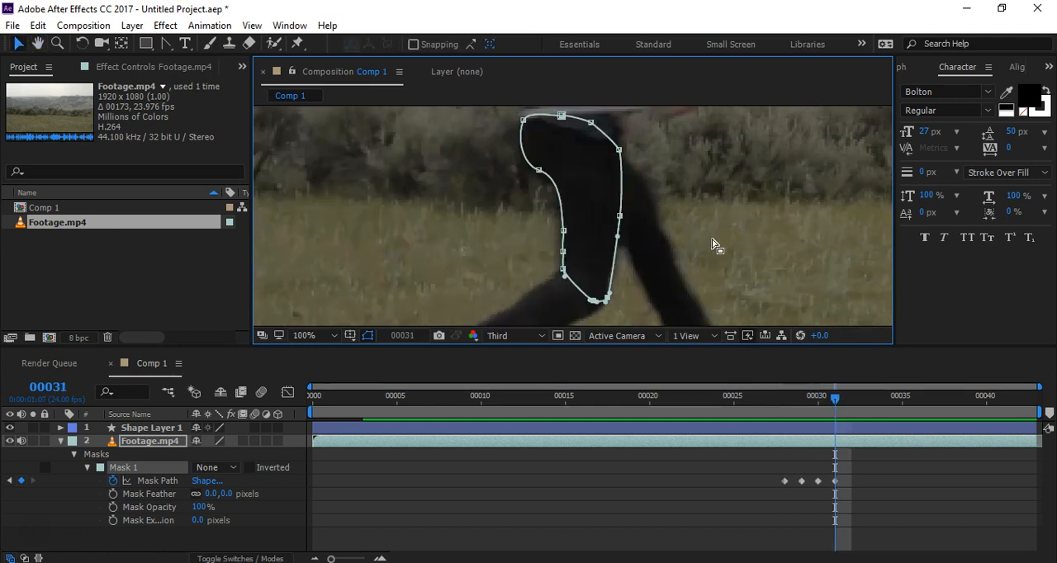
key("Page_Up")
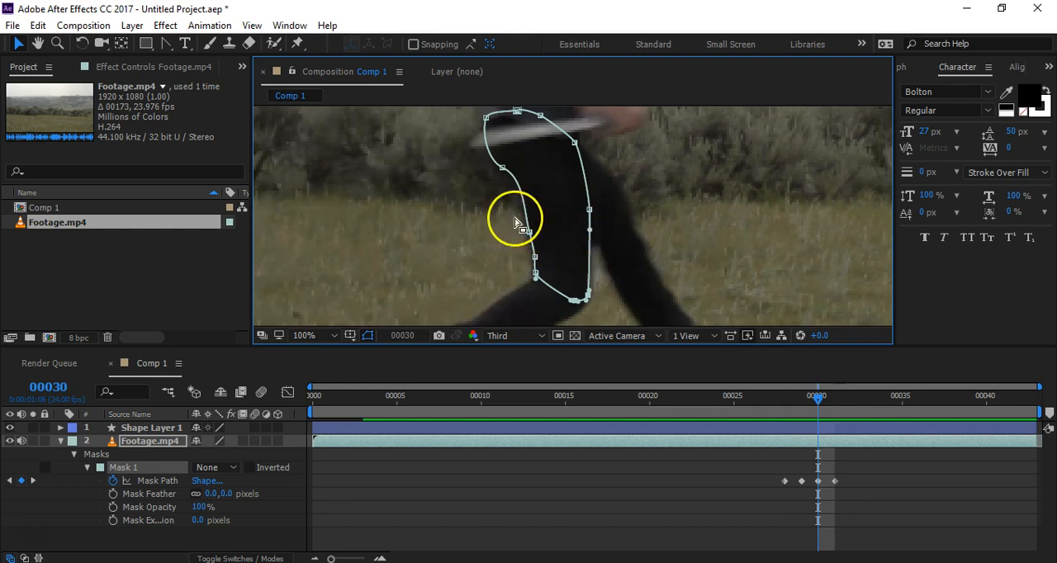
Step: At frame 30, move the two lowest back-edge points outward to the leg's outline behind the knee
left_click_drag(520, 221, 555, 289)
scroll(543, 277, "up", 2)
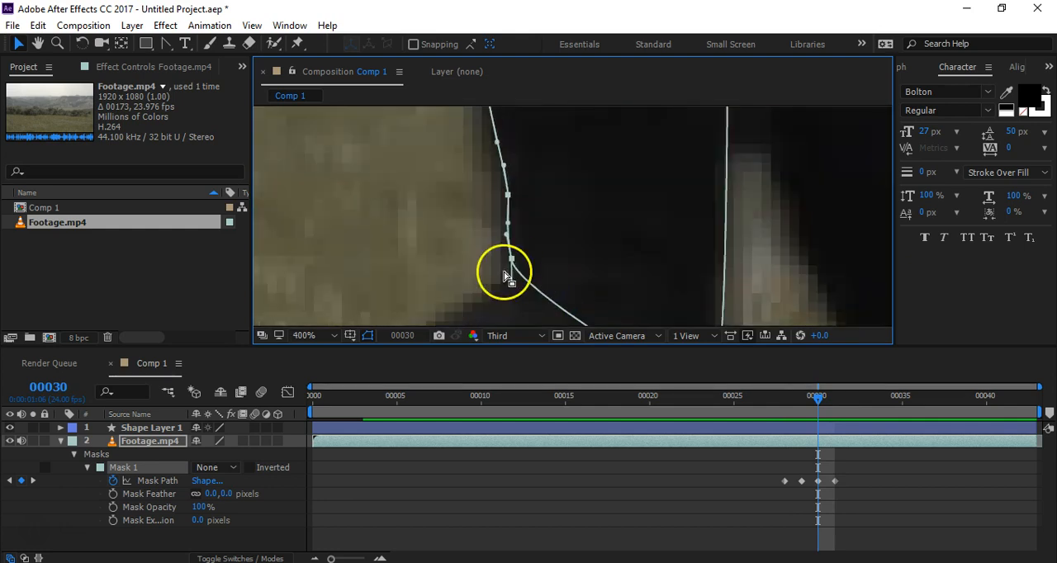
left_click_drag(511, 259, 506, 260)
left_click(531, 213)
left_click(504, 196)
left_click_drag(506, 196, 501, 197)
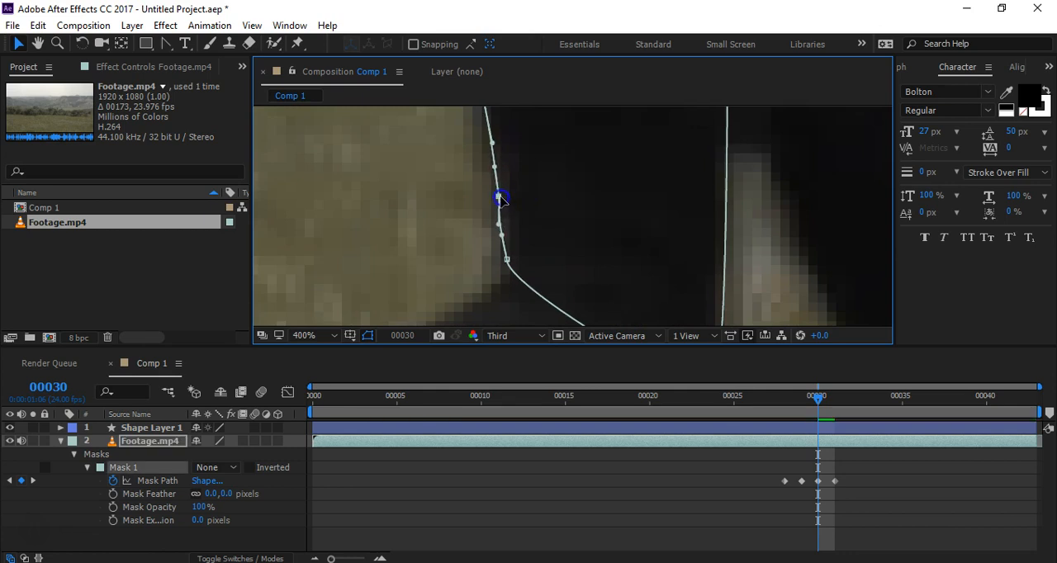
Step: Step back and forth between frames 28 and 30 to examine the mask's motion against the thigh and knee
scroll(542, 217, "down", 1)
scroll(579, 223, "down", 1)
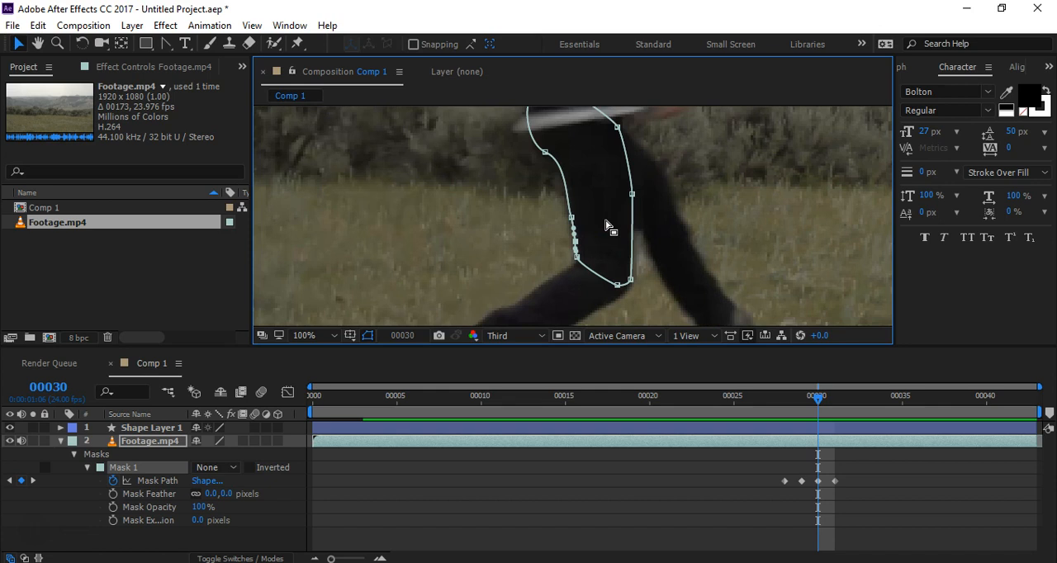
key("Page_Up")
key("Page_Up")
key("Page_Down")
key("Page_Down")
key("Page_Up")
key("Page_Up")
key("Page_Up")
key("Page_Down")
key("Page_Down")
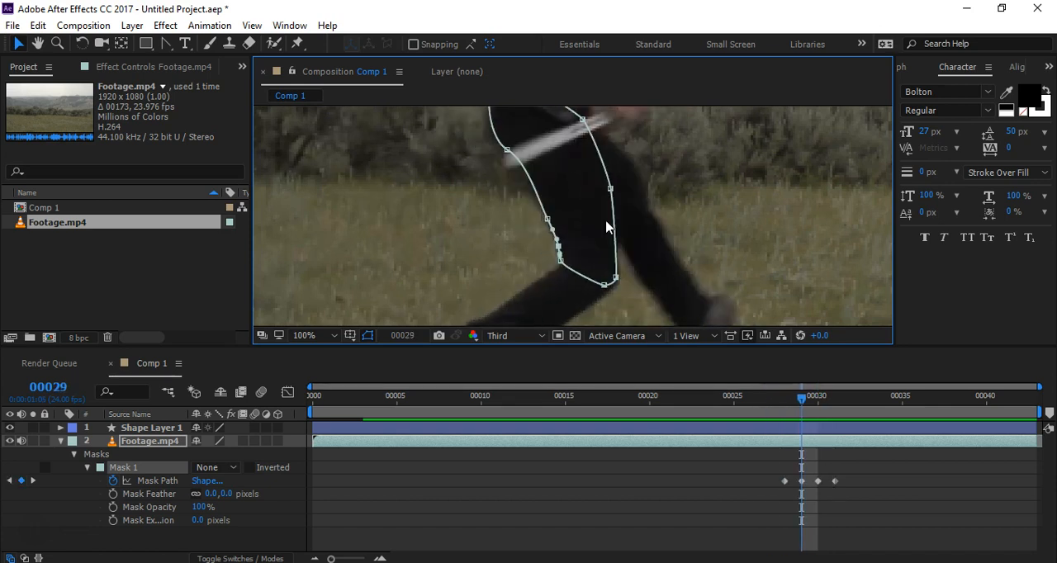
key("Page_Down")
key("Page_Up")
key("Page_Up")
key("Page_Down")
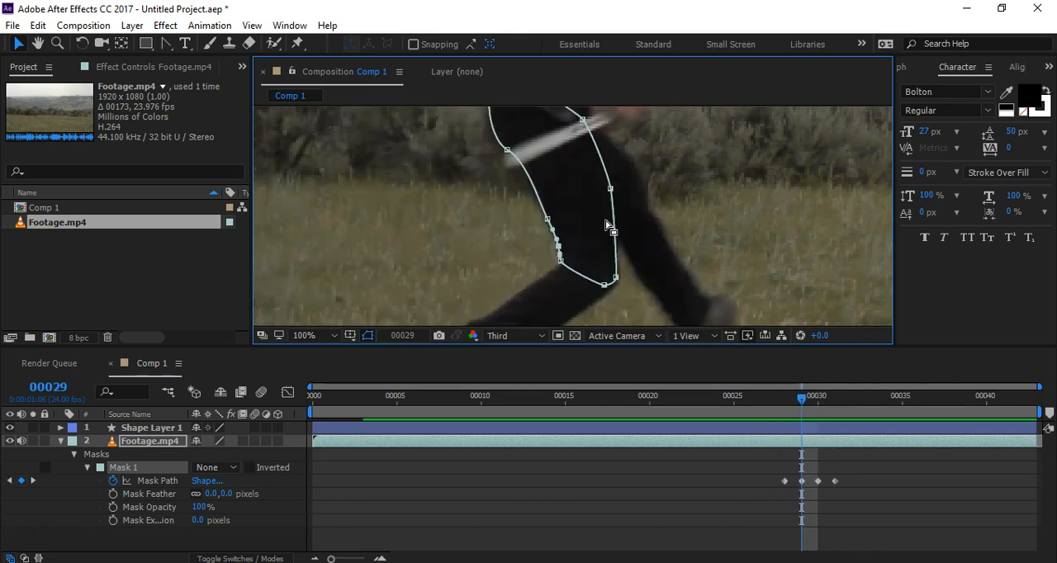
Step: At frame 29, fine-tune the mask's lowest knee point and nudge the front knee point outward to the leg's edge
scroll(625, 309, "up", 1)
left_click_drag(581, 264, 588, 270)
key("ctrl+z")
left_click(525, 260)
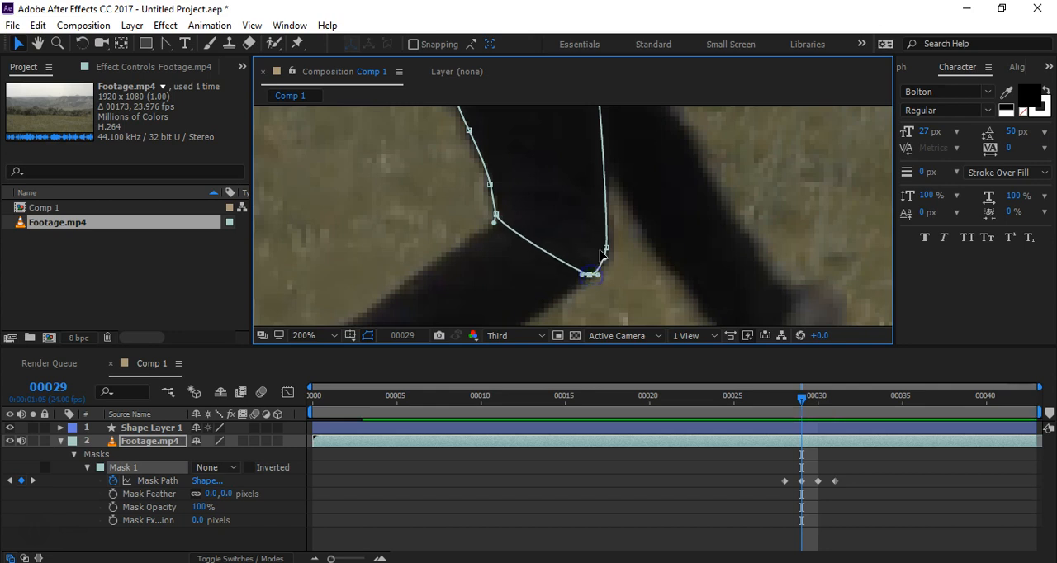
left_click_drag(607, 251, 609, 250)
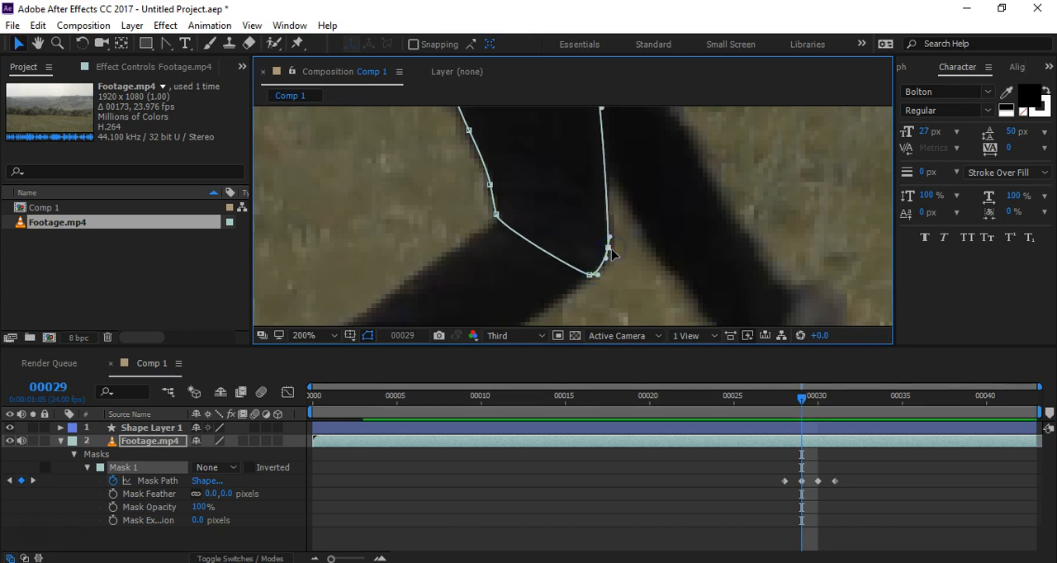
Step: Move the mask's lowest knee point down to the underside of the knee at frames 30 and 31
key("Page_Down")
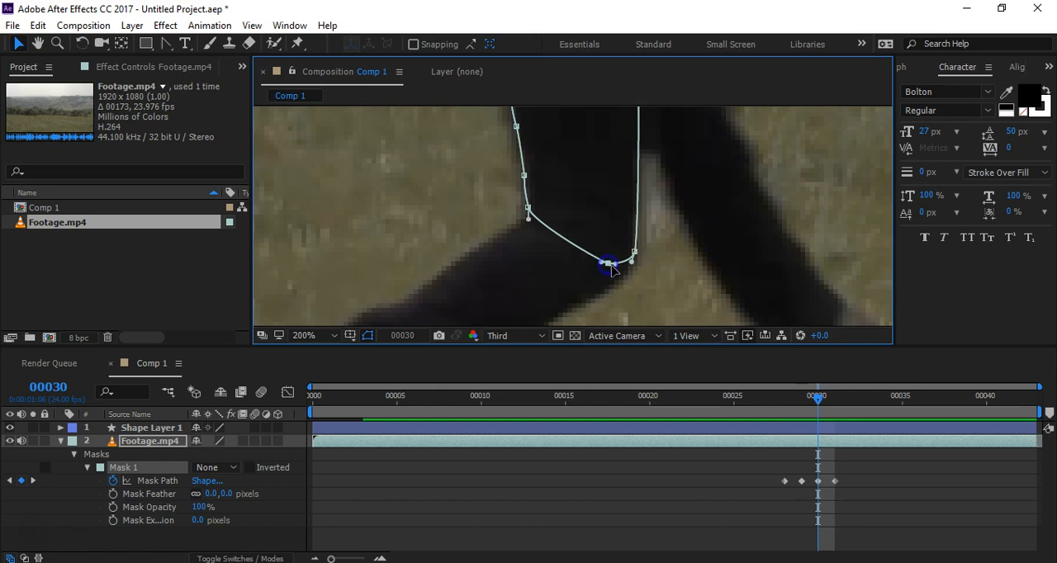
left_click_drag(612, 264, 653, 278)
key("Page_Down")
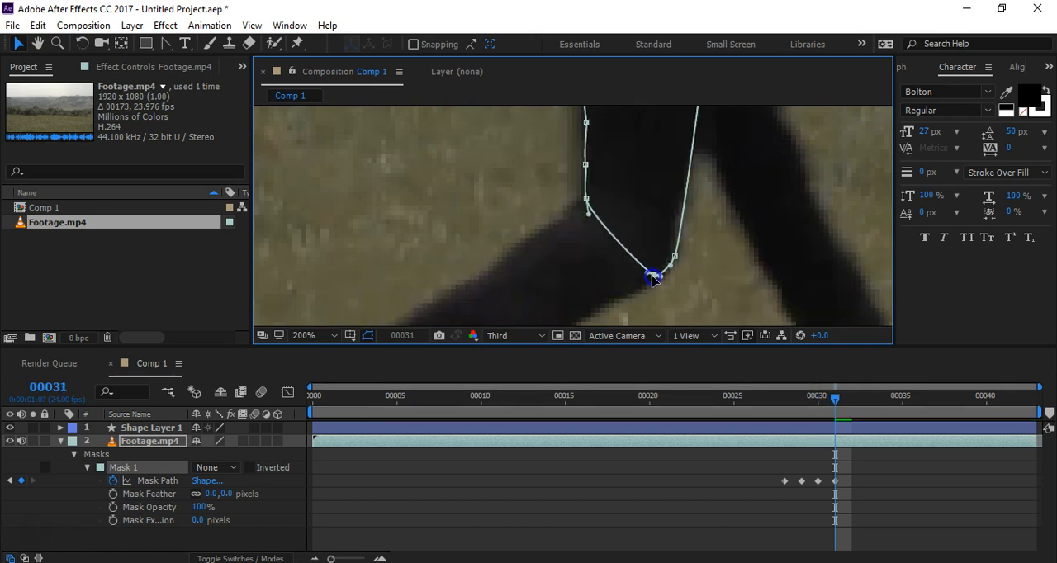
Step: Step back from frame 31 to 28 and review the whole upper-leg mask against the runner
key("Page_Up")
key("Page_Up")
key("Page_Up")
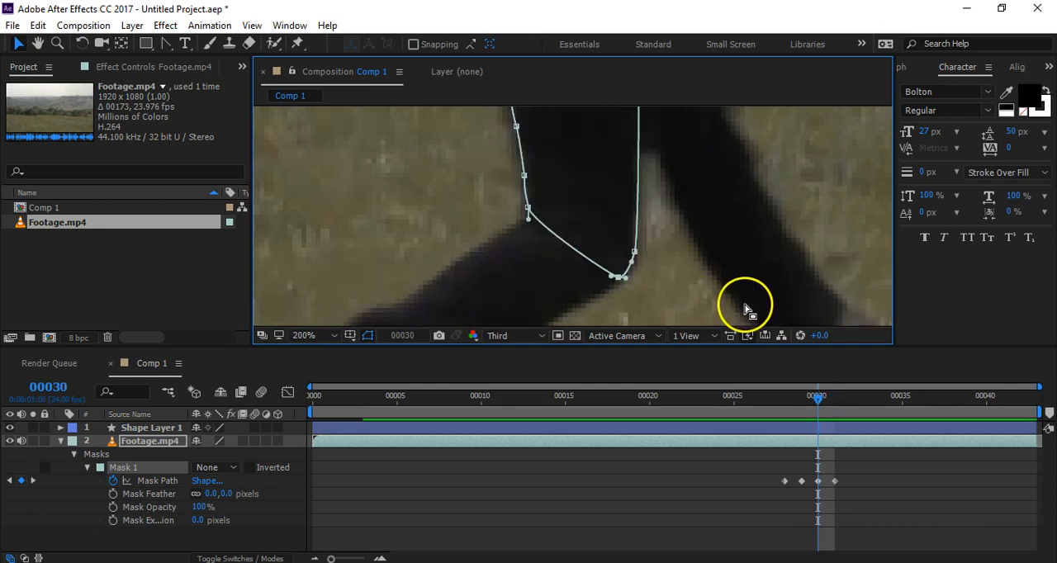
scroll(685, 253, "down", 2)
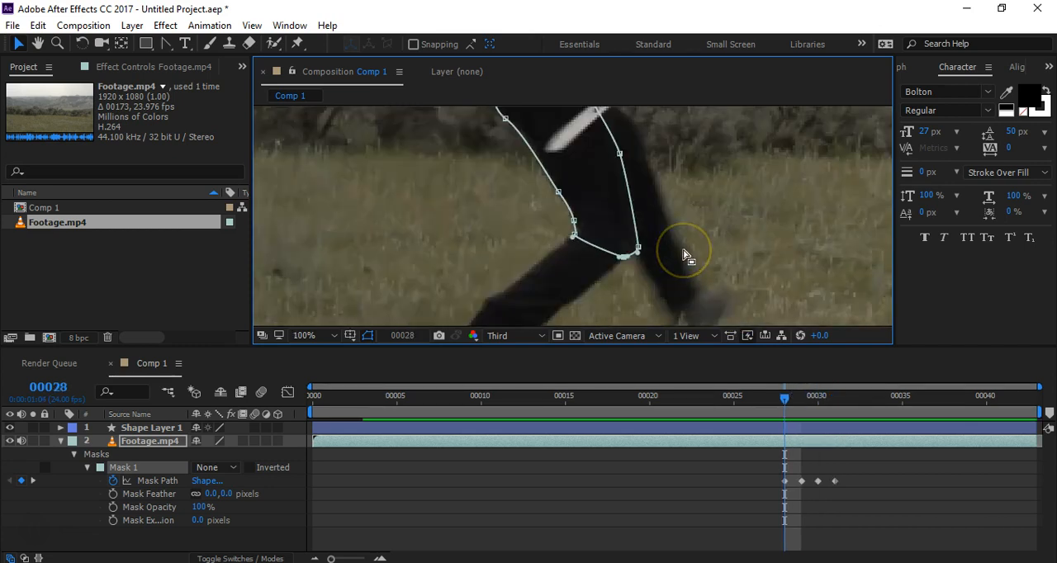
key("space")
left_click_drag(714, 225, 701, 243)
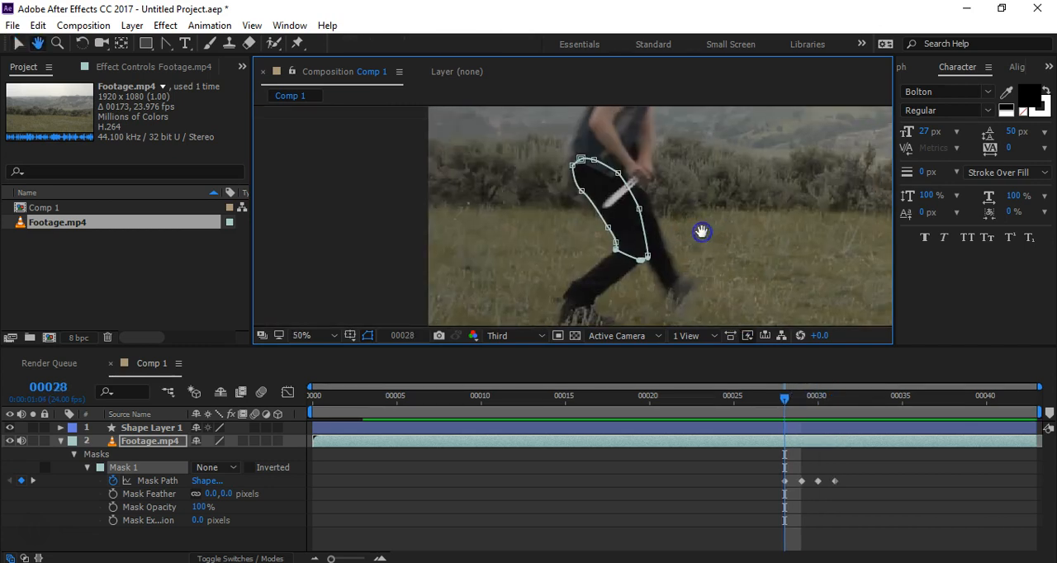
Step: At frame 29, set Mask 1's mode to Add so only the masked upper leg is displayed
left_click(746, 483)
left_click_drag(788, 402, 797, 402)
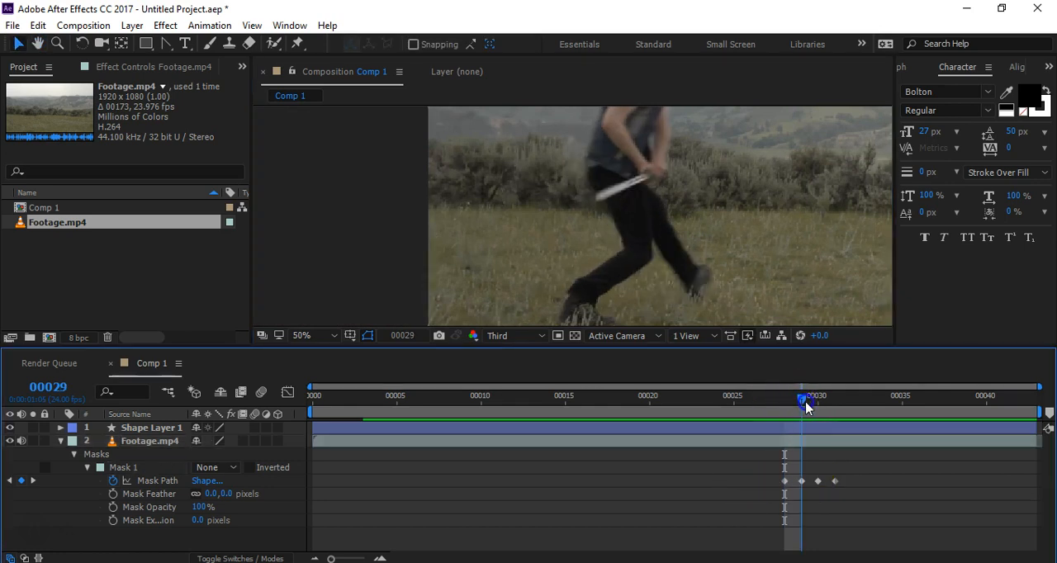
left_click(213, 468)
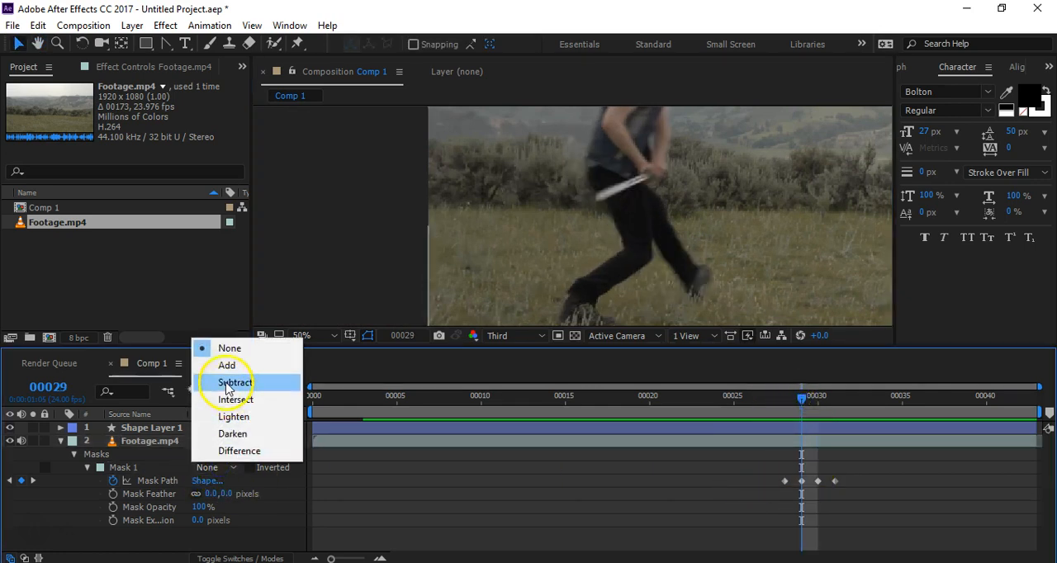
left_click(228, 366)
left_click(587, 502)
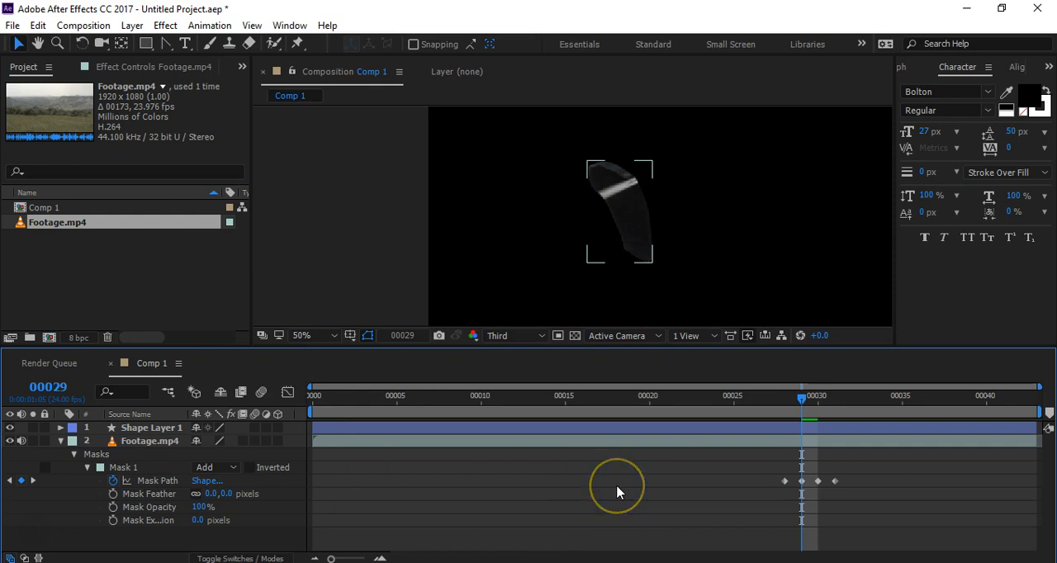
Step: Step back and forth between frames 28 and 31 to examine the isolated upper-leg cutout for shape changes and jitter
key("Page_Up")
key("Page_Up")
key("Page_Down")
key("Page_Down")
key("Page_Down")
key("Page_Down")
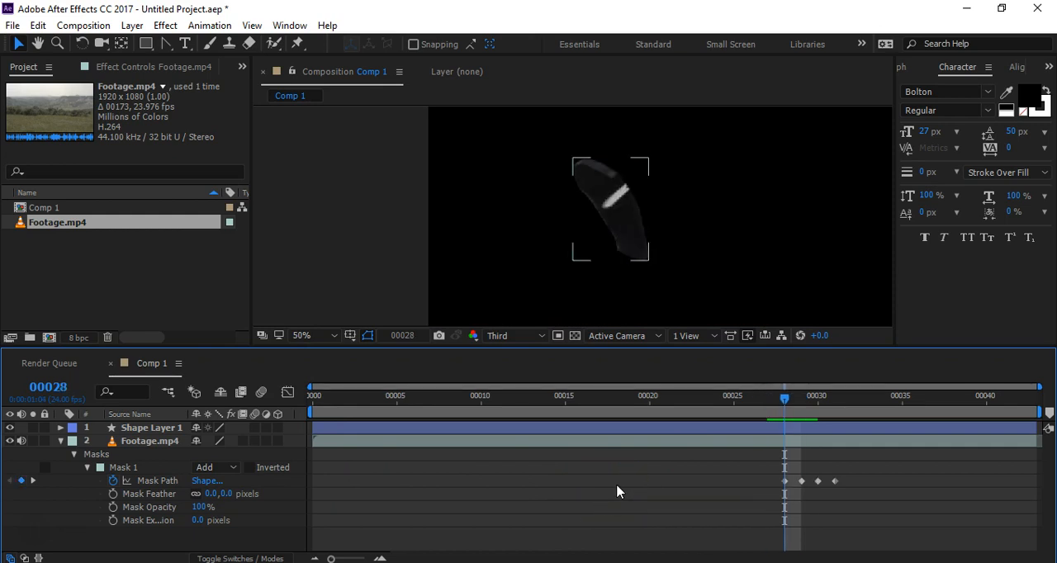
key("Page_Up")
key("Page_Up")
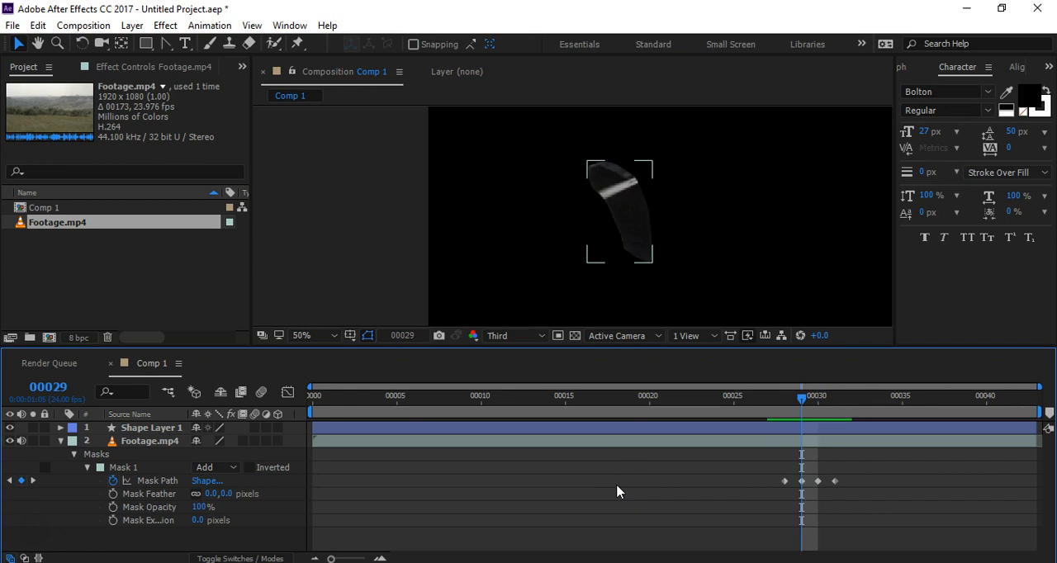
key("Page_Up")
key("Page_Down")
key("Page_Down")
key("Page_Down")
key("Page_Up")
key("Page_Up")
key("Page_Up")
key("Page_Down")
key("Page_Down")
key("Page_Down")
key("Page_Up")
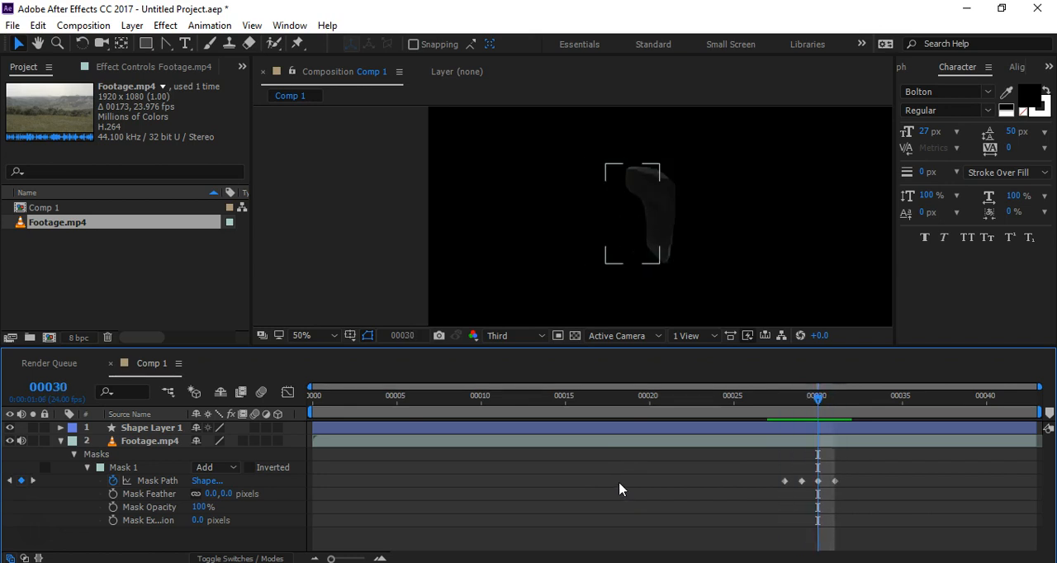
key("Page_Up")
key("Page_Up")
key("Page_Down")
key("Page_Down")
key("Page_Down")
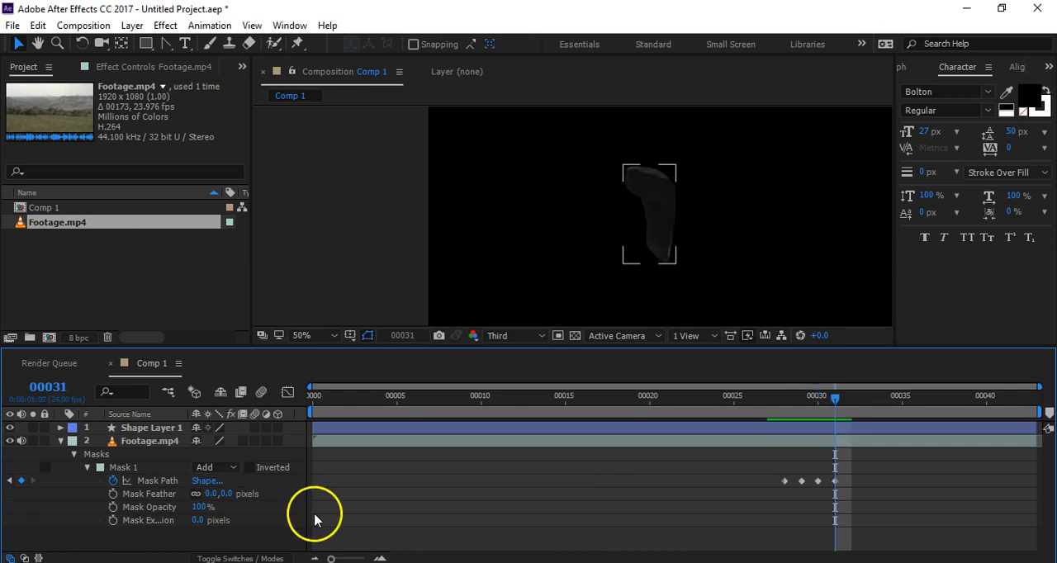
Step: Set Mask 1's mode back to None and select the Footage.mp4 layer to display its mask path at frame 31
left_click(213, 468)
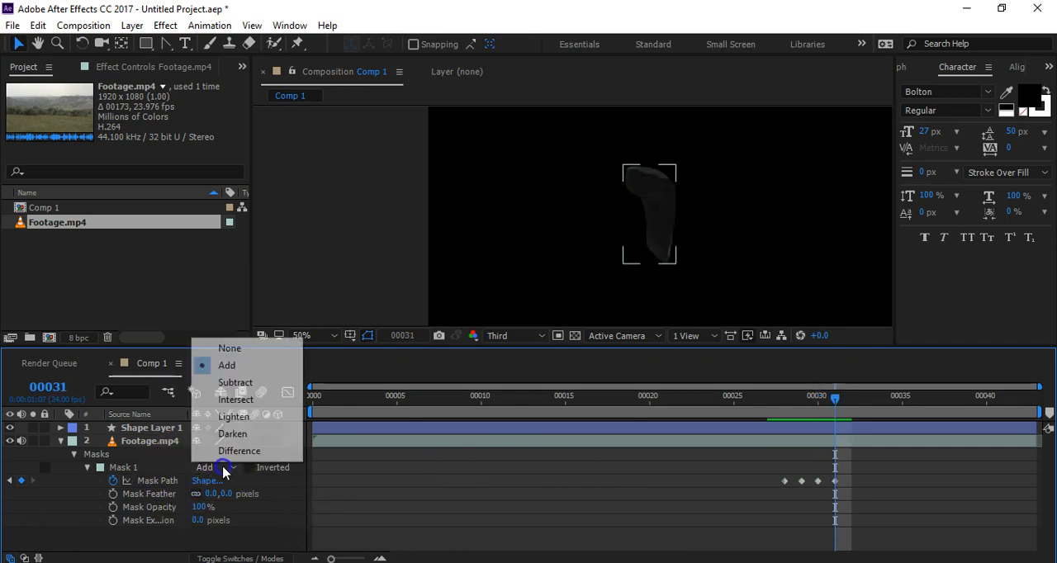
left_click(226, 349)
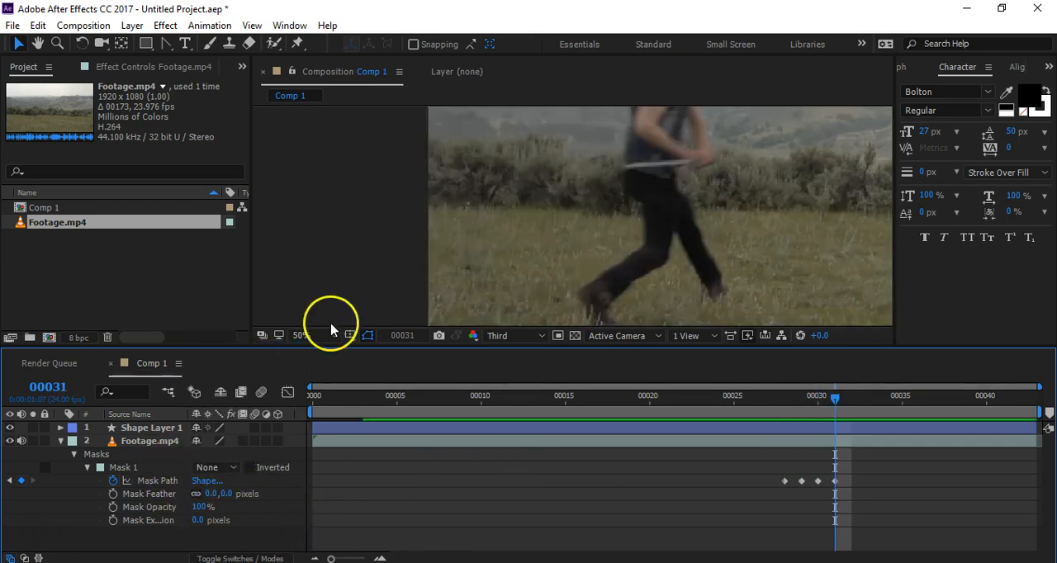
left_click(139, 441)
left_click_drag(616, 226, 601, 236)
key("v")
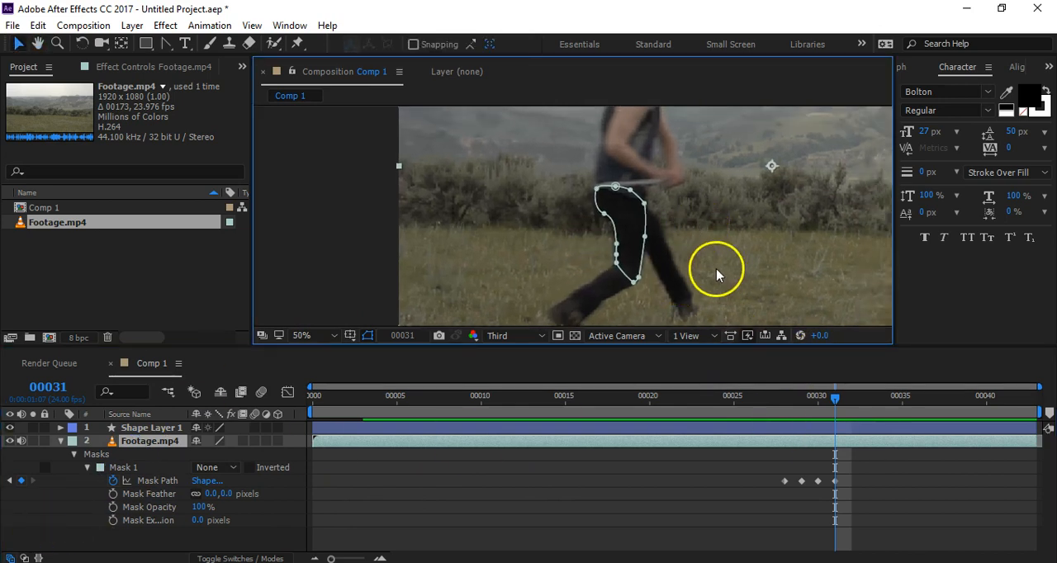
Step: Step back and forth through the frames after 31 to examine how the upper leg moves relative to the mask
key("Page_Down")
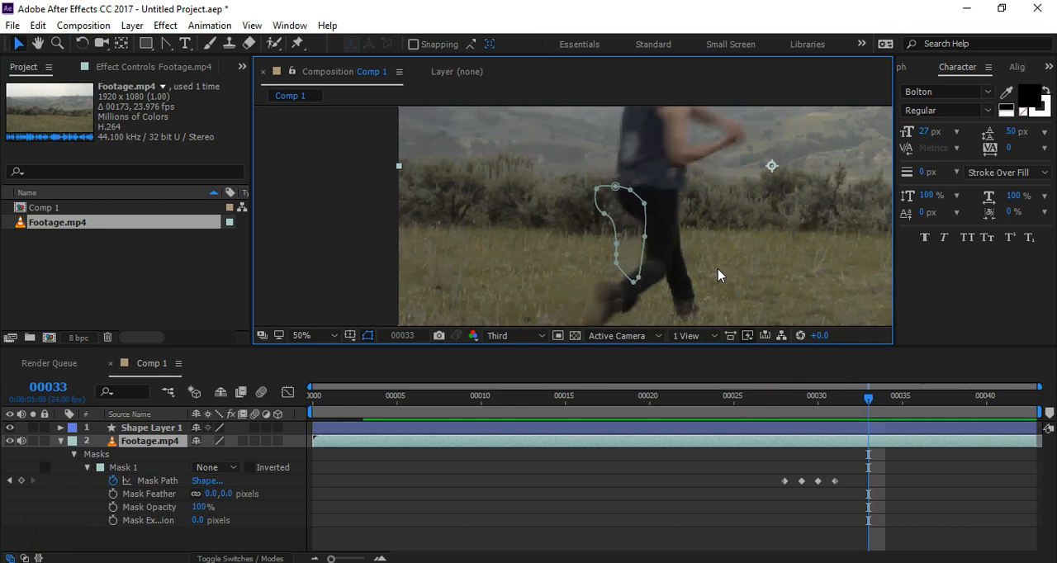
key("Page_Down")
key("Page_Up")
key("Page_Up")
key("Page_Down")
key("Page_Down")
key("Page_Down")
key("Page_Down")
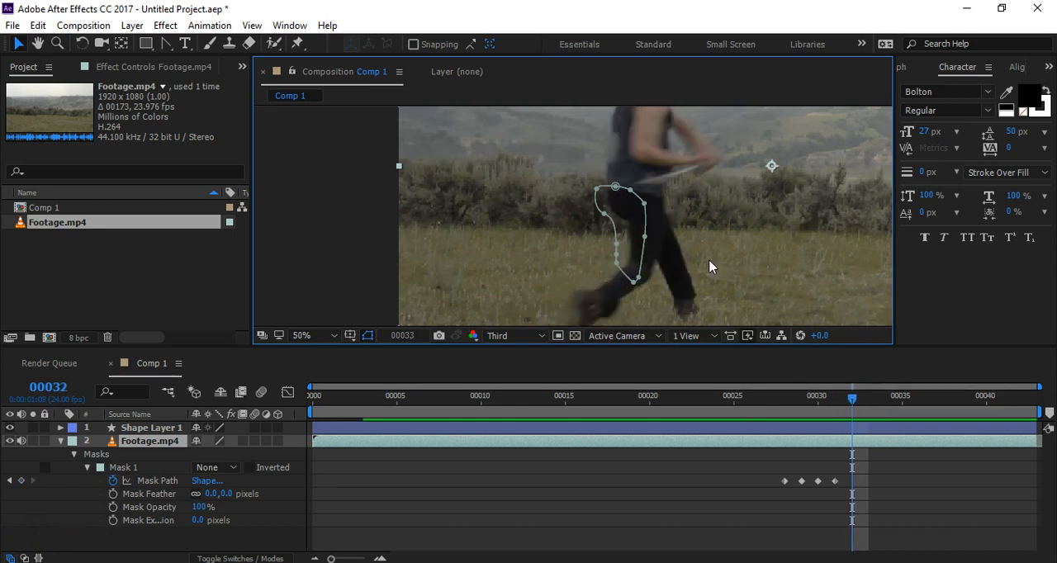
key("Page_Down")
key("Page_Down")
key("Page_Down")
key("Page_Down")
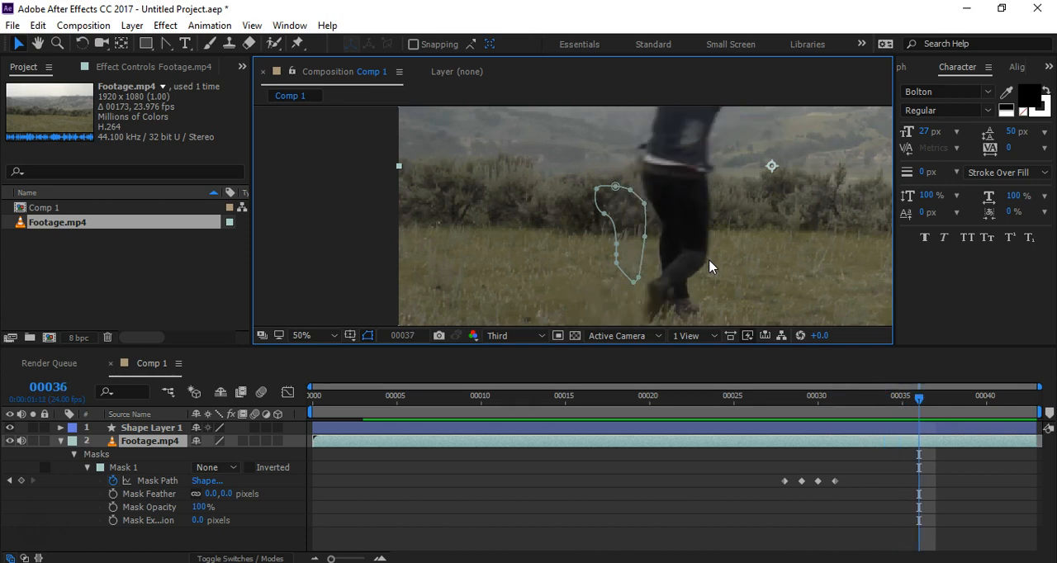
key("Page_Up")
key("Page_Up")
key("Page_Up")
key("Page_Up")
key("Page_Up")
key("Page_Up")
key("Page_Up")
key("Page_Up")
key("Page_Up")
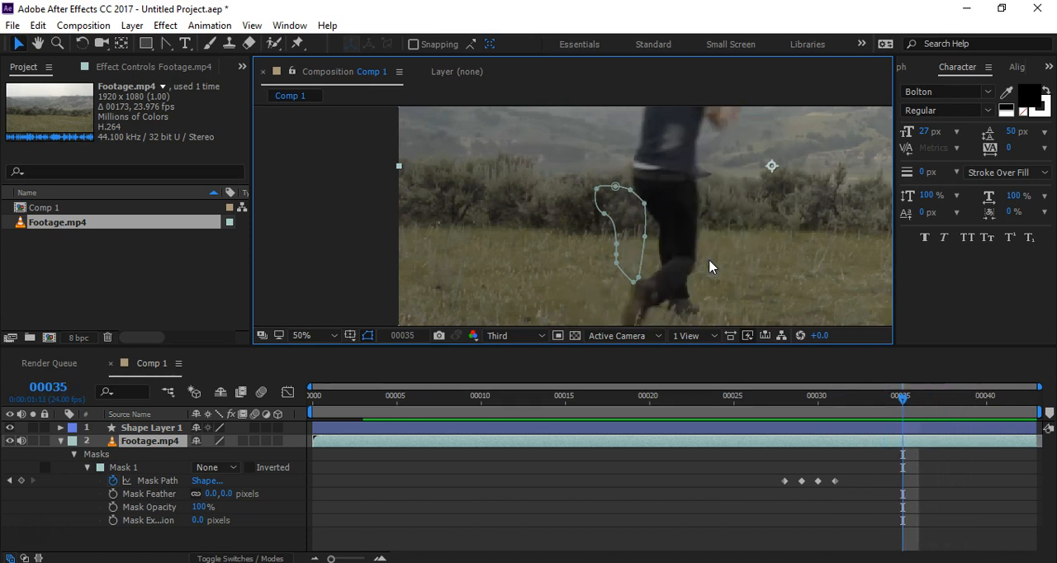
key("Page_Down")
key("Page_Down")
key("Page_Down")
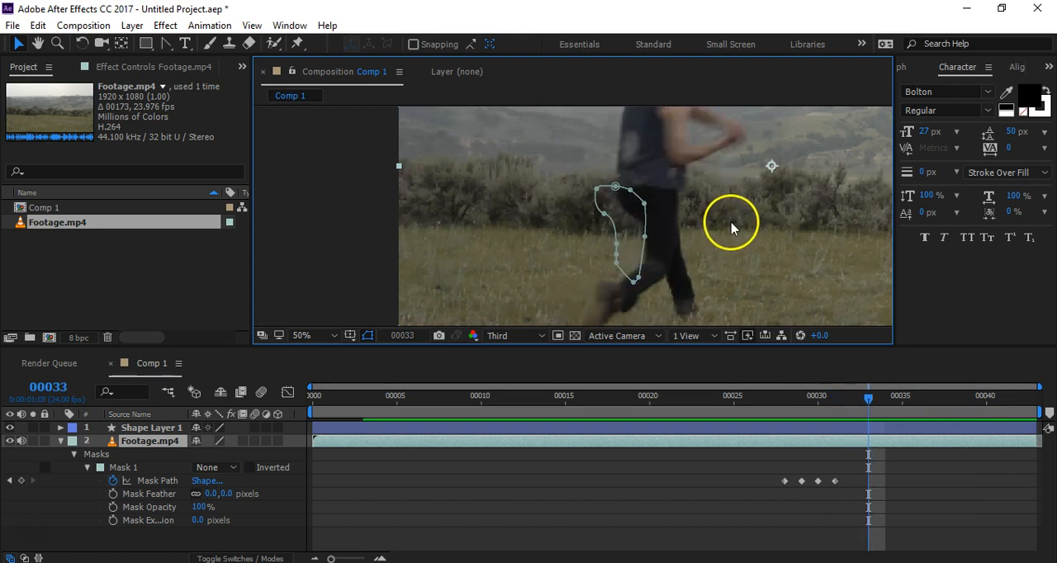
Step: At frame 33, move the whole mask path onto the runner's near upper leg, aligning its lowest point with the knee
scroll(653, 246, "up", 4)
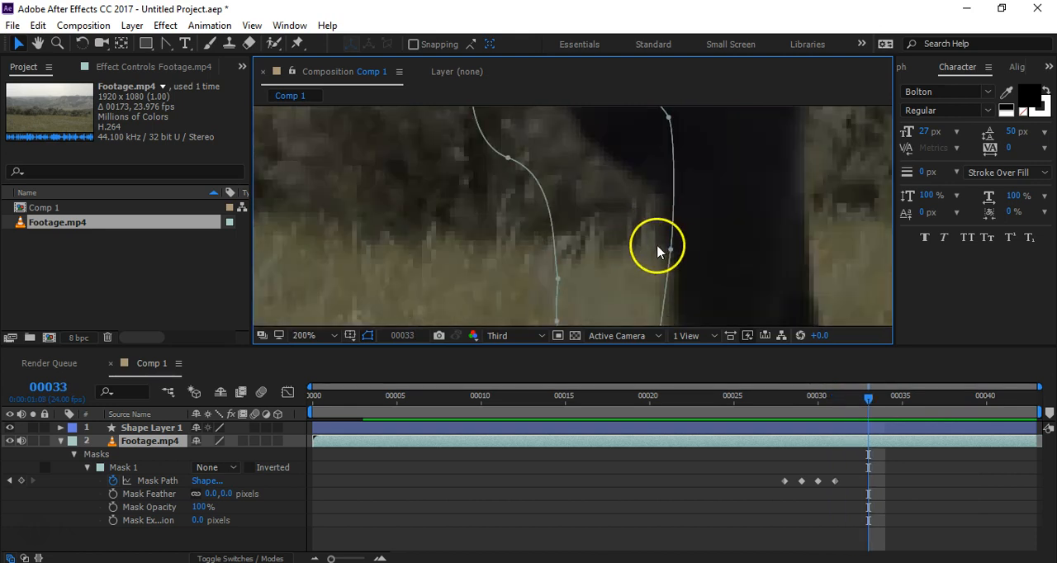
left_click_drag(735, 280, 621, 154)
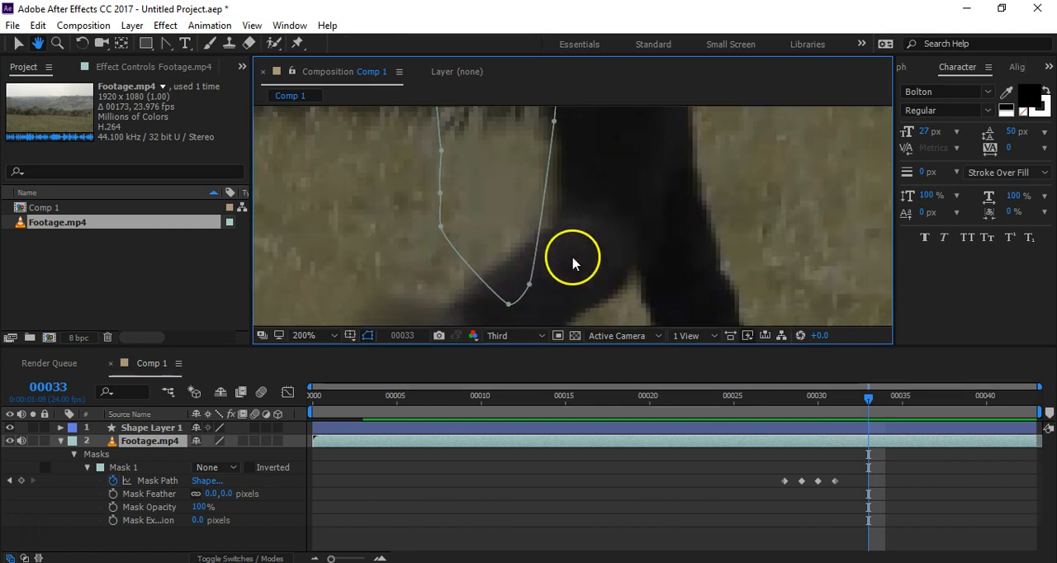
double_click(530, 286)
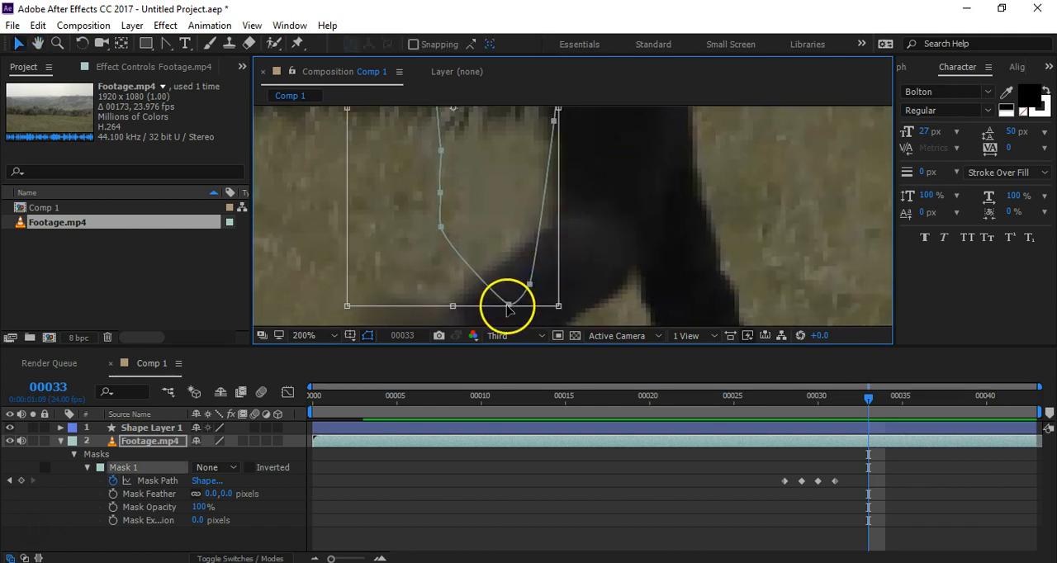
left_click_drag(509, 307, 622, 270)
left_click_drag(620, 198, 607, 286)
left_click_drag(588, 205, 541, 196)
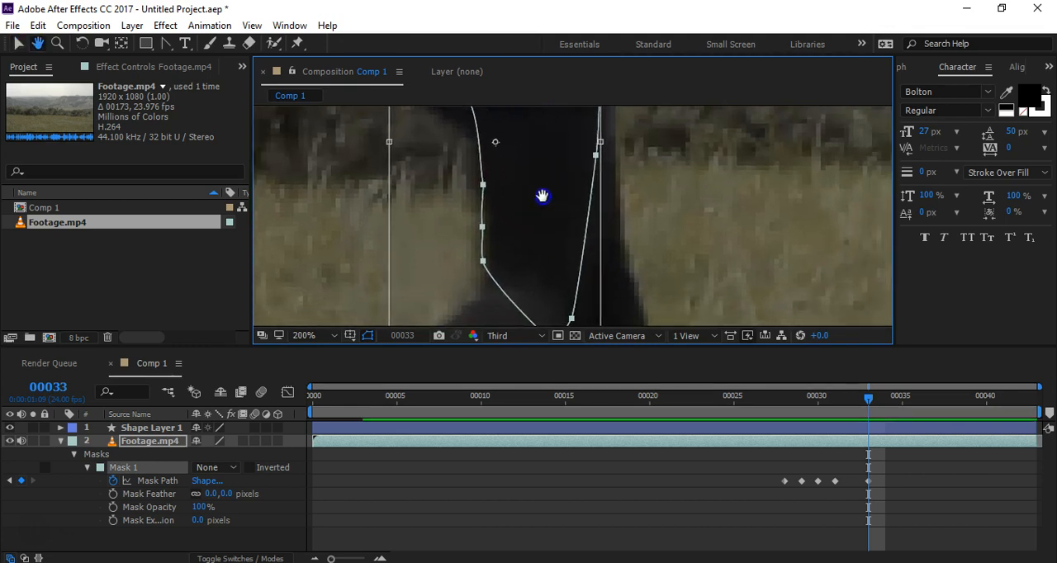
scroll(550, 207, "down", 2)
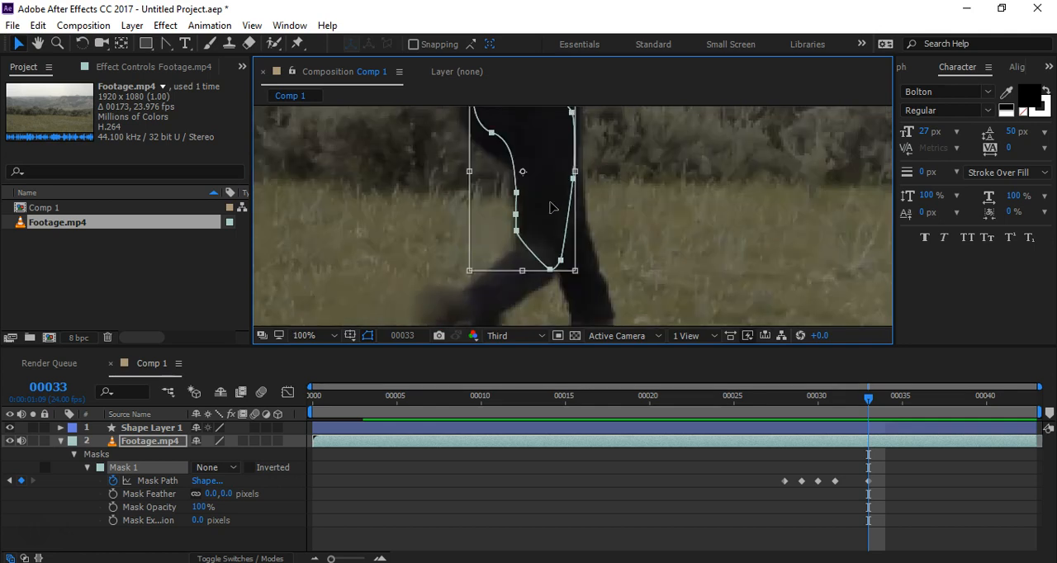
left_click_drag(619, 203, 647, 232)
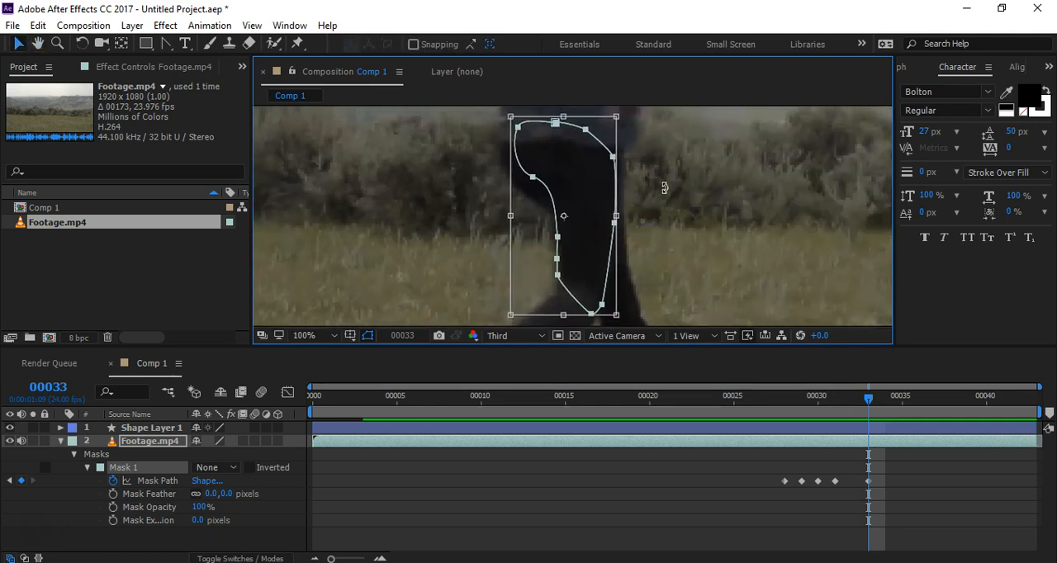
key("Return")
Step: At frame 32, move the mask's front knee point and lowest knee point inward to the knee's edge
key("Page_Up")
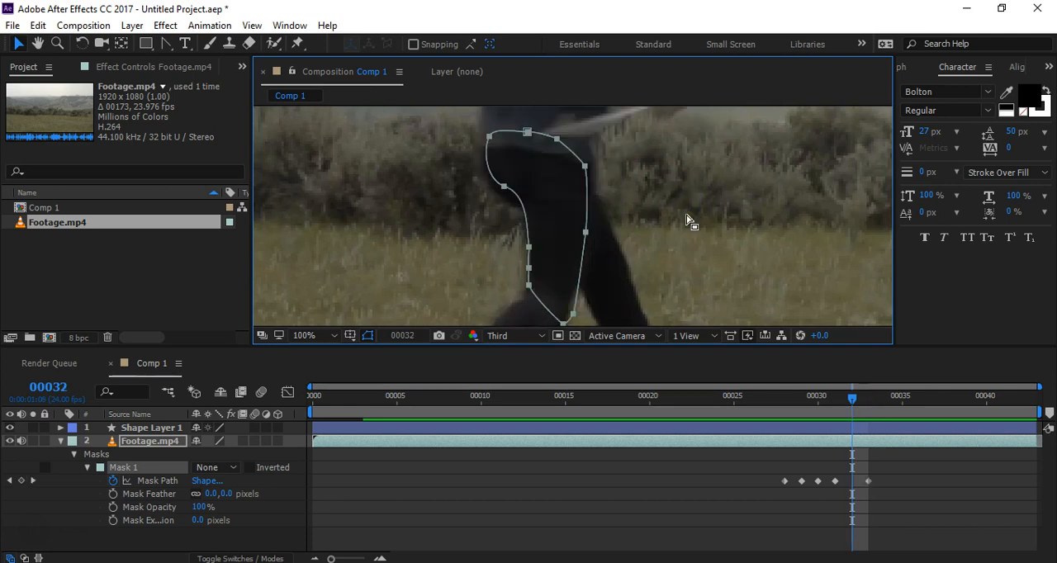
key("Page_Up")
key("Page_Down")
left_click_drag(599, 220, 594, 306)
scroll(594, 304, "up", 5)
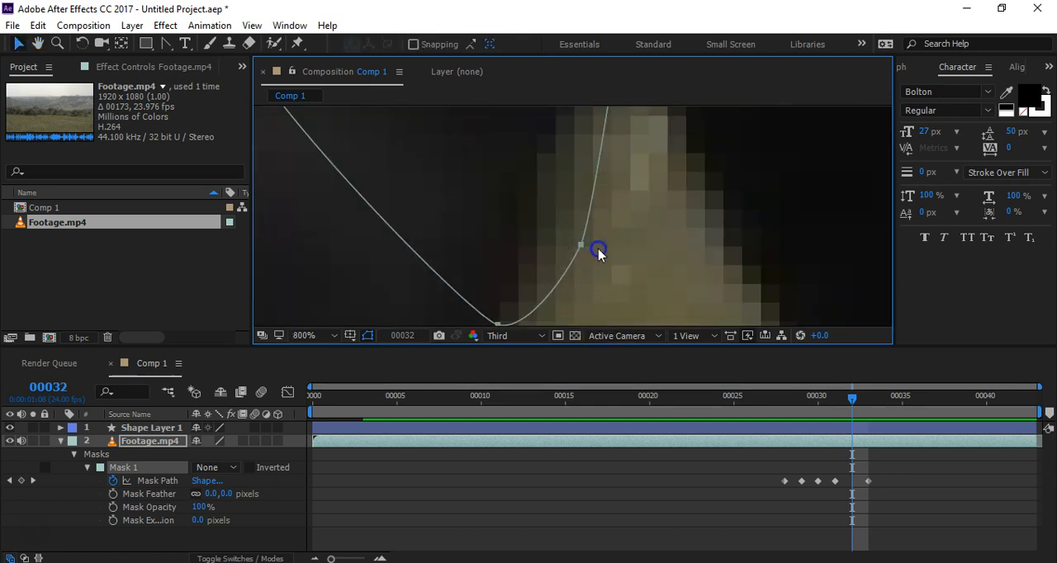
left_click_drag(583, 245, 532, 219)
left_click_drag(499, 324, 481, 276)
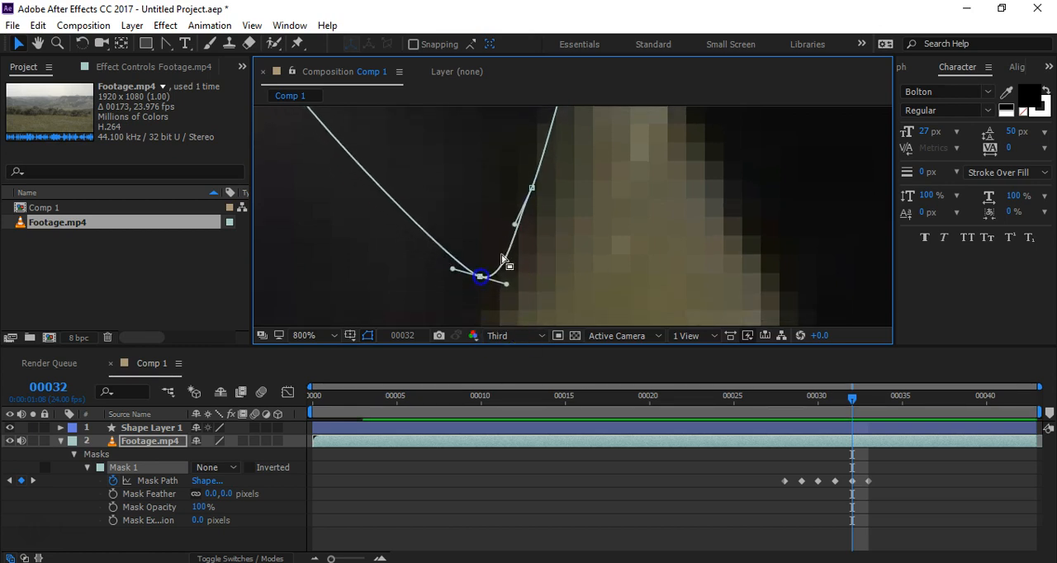
scroll(567, 253, "up", 3)
left_click_drag(548, 253, 567, 138)
key("ctrl+z")
scroll(619, 188, "down", 2)
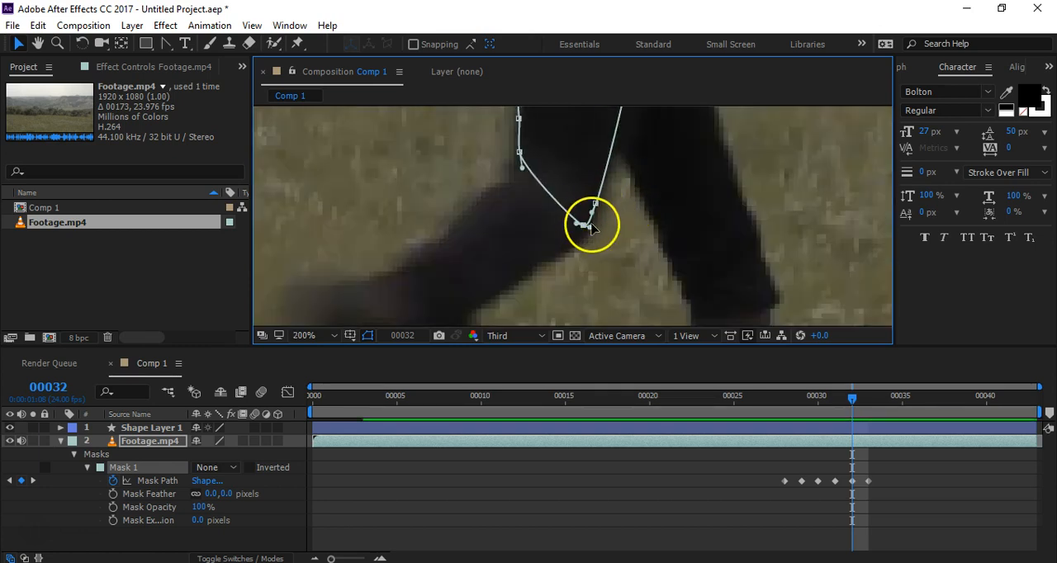
left_click_drag(584, 226, 606, 256)
key("v")
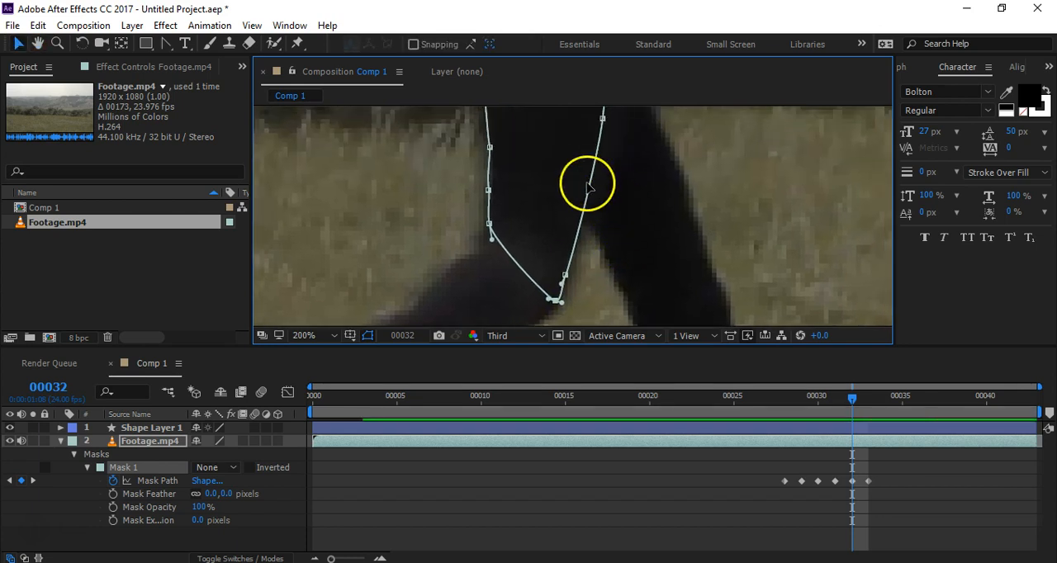
Step: Straighten the tangent of the mask point at the back of the knee and nudge the point onto the leg's edge
key("h")
left_click_drag(609, 170, 627, 218)
key("v")
scroll(552, 246, "up", 3)
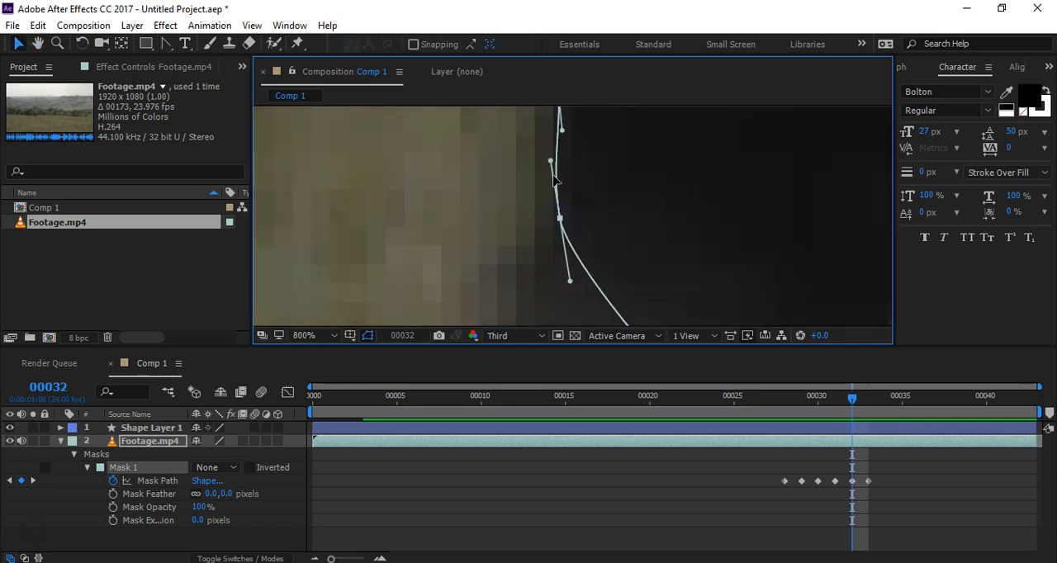
left_click_drag(553, 165, 560, 161)
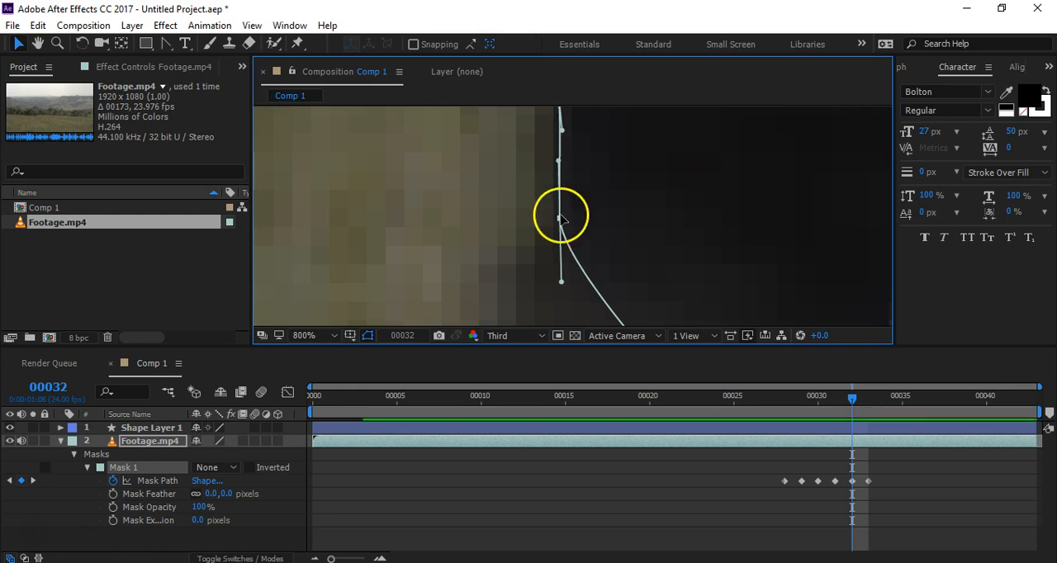
left_click_drag(562, 219, 558, 219)
key("space")
Step: Adjust the points and tangent handles above the back of the knee so the mask follows the rear thigh edge
left_click_drag(609, 162, 621, 287)
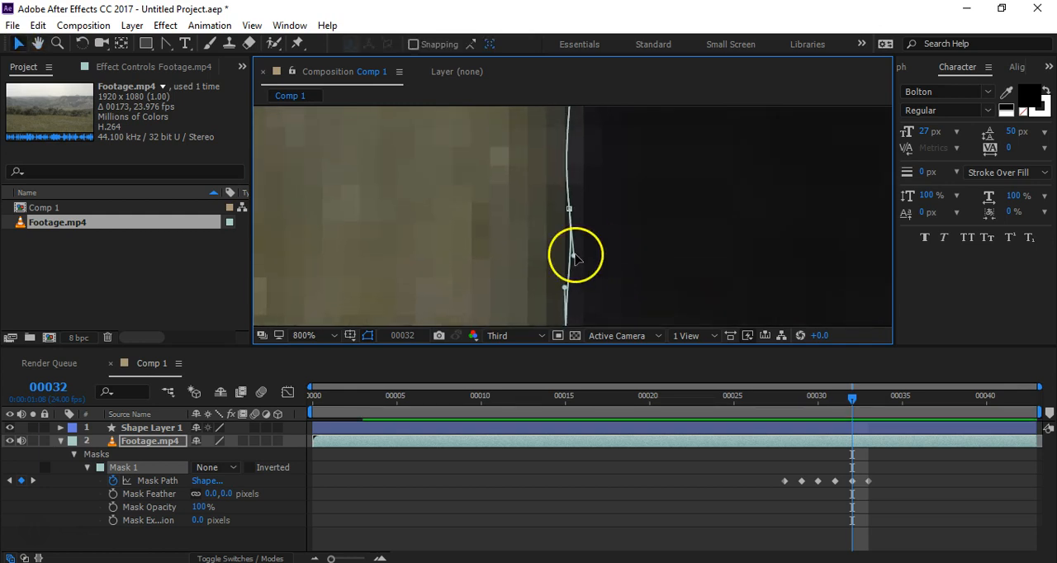
left_click_drag(575, 255, 565, 257)
left_click_drag(570, 209, 595, 267)
key("space")
left_click_drag(574, 223, 569, 221)
key("space")
left_click_drag(581, 141, 607, 291)
key("space")
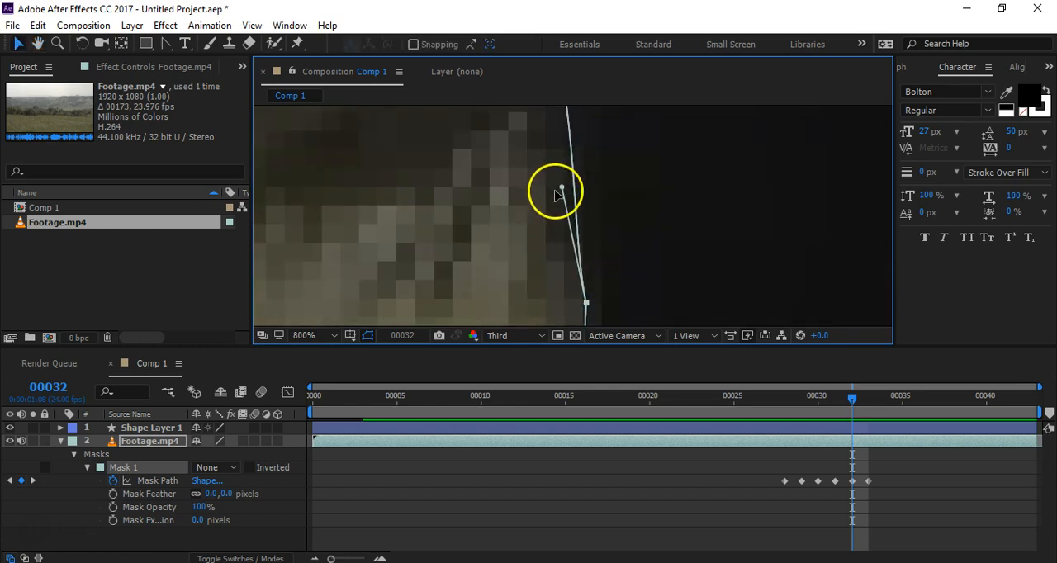
left_click_drag(562, 189, 569, 186)
Step: Move the mask point beneath the buttock down onto the rear thigh edge and nudge the upper rear hip point inward
scroll(632, 200, "down", 3)
key("space")
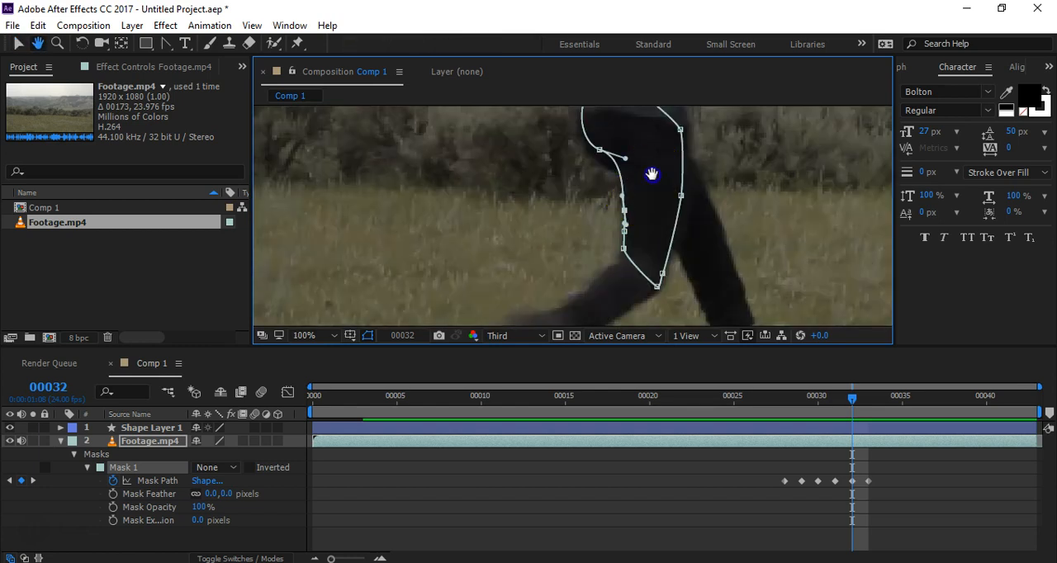
left_click_drag(652, 174, 643, 207)
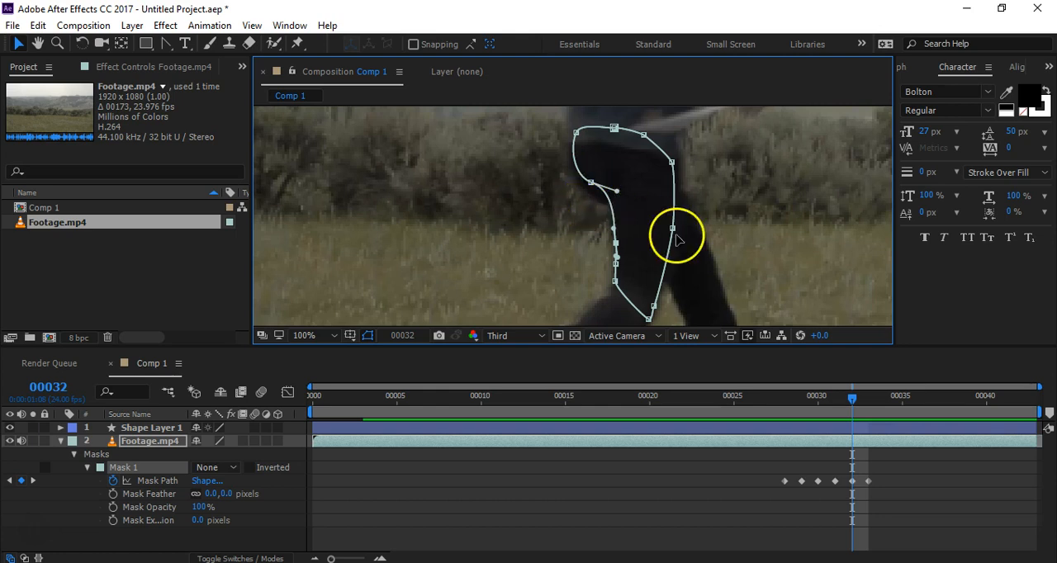
scroll(592, 183, "up", 2)
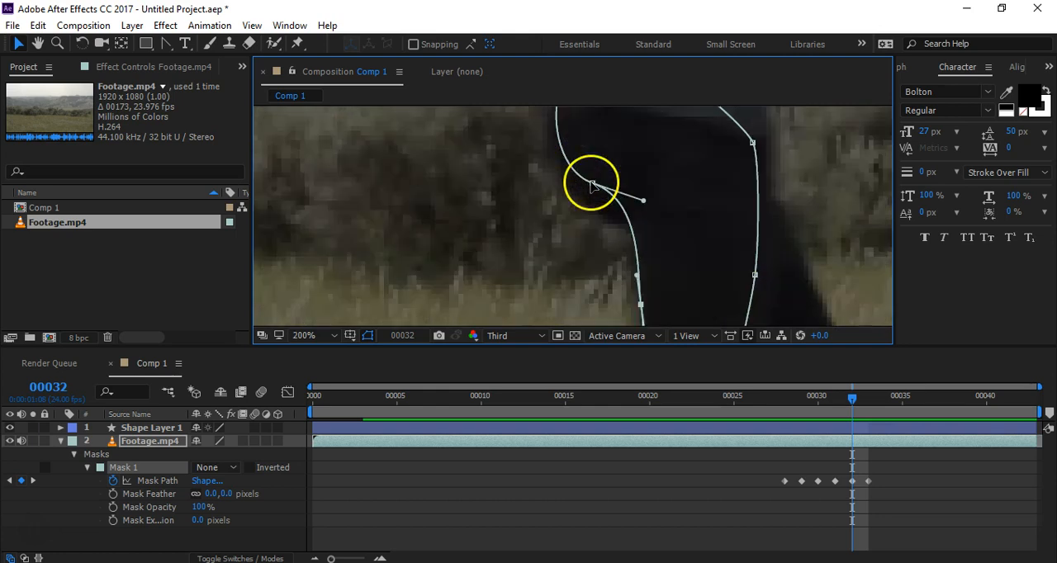
left_click_drag(592, 185, 581, 206)
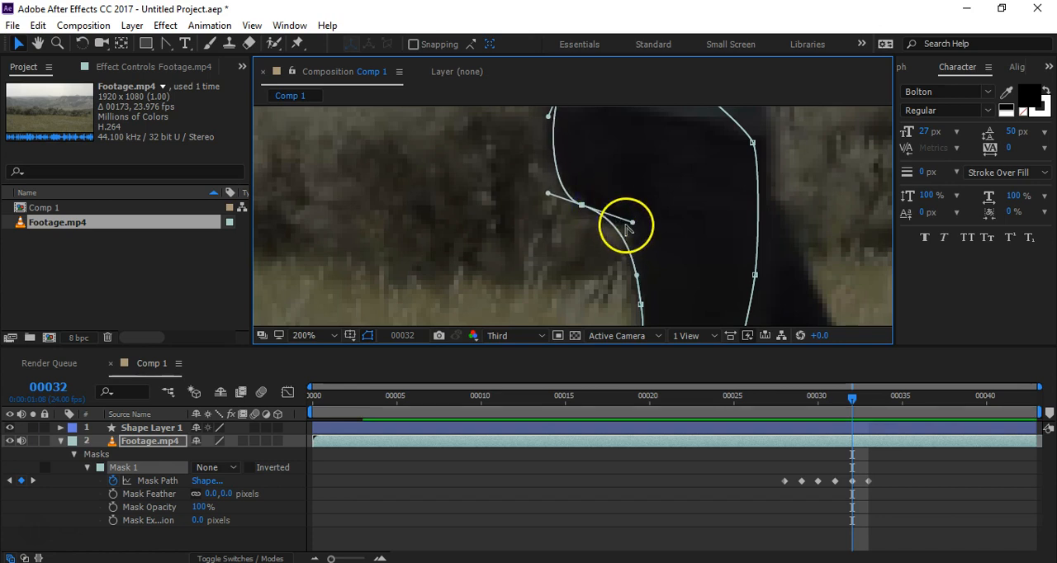
key("space")
left_click_drag(626, 205, 574, 250)
left_click_drag(499, 152, 503, 154)
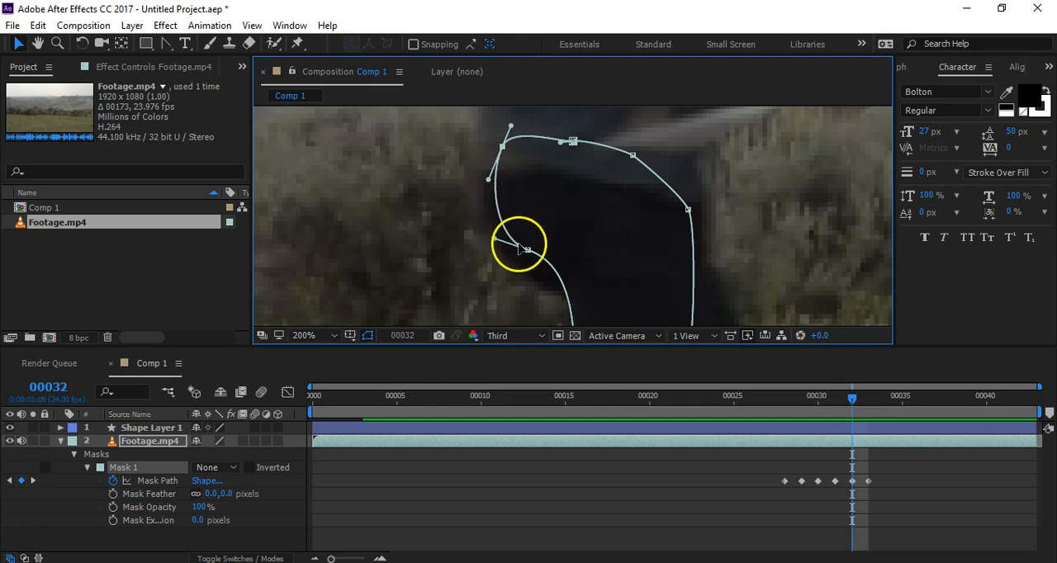
Step: At frame 32, adjust the upper tangent handle of the mask's front knee point so the path follows the knee's edge
scroll(594, 274, "down", 2)
key("space")
left_click_drag(654, 306, 589, 190)
left_click_drag(613, 249, 599, 224)
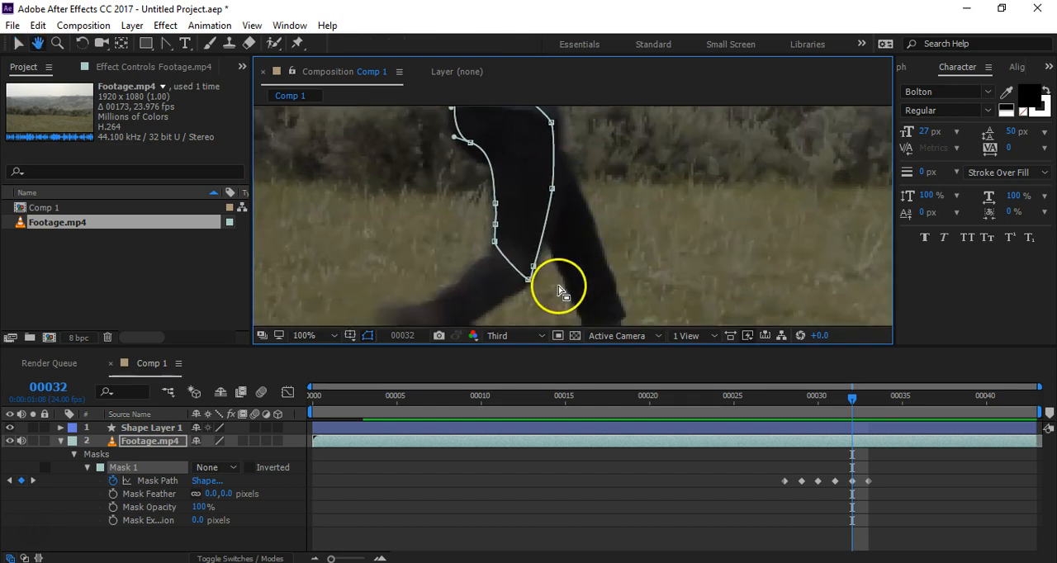
scroll(537, 294, "up", 1)
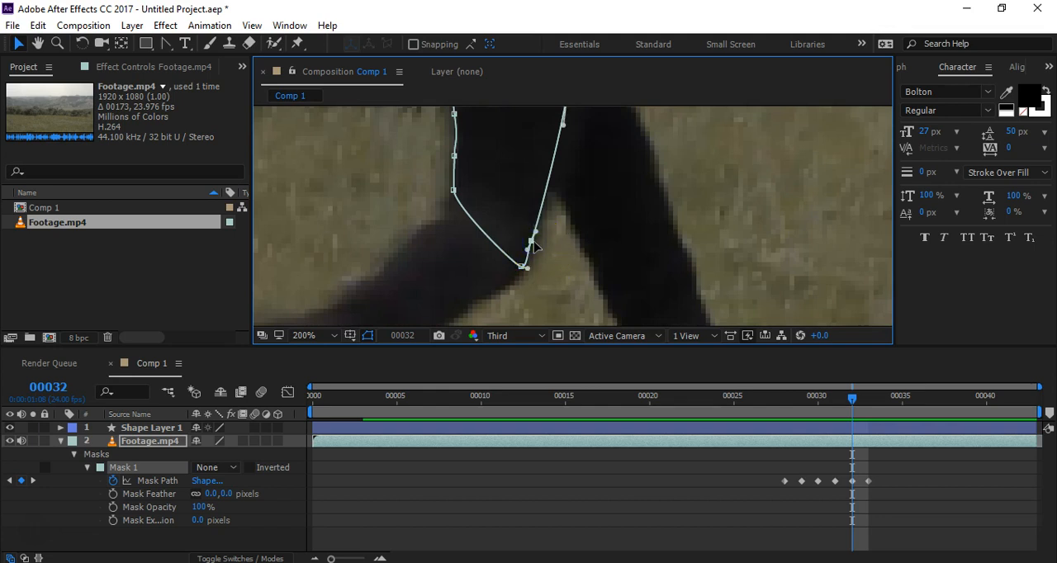
left_click_drag(535, 246, 537, 229)
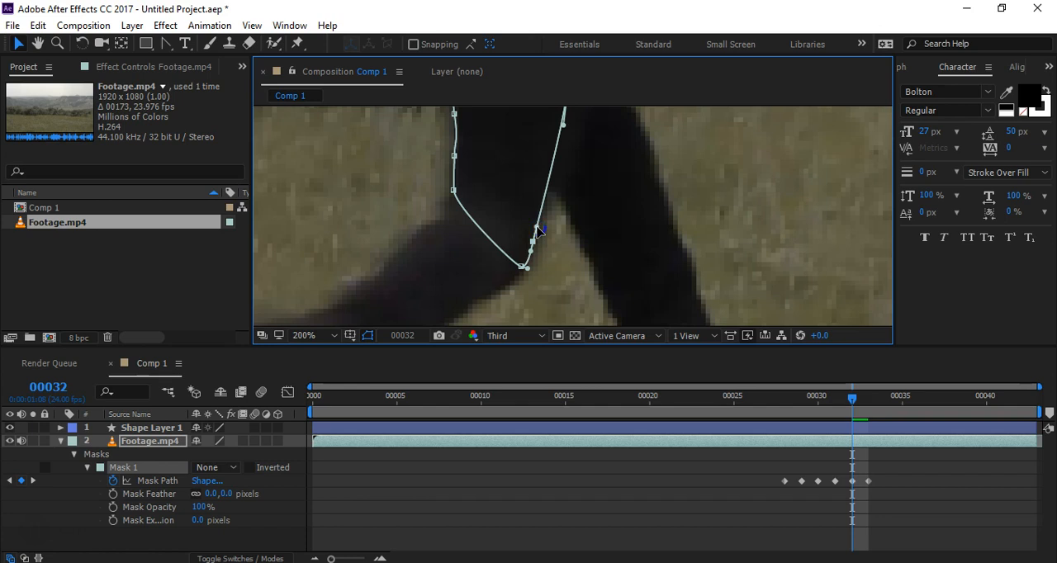
Step: At frame 31, fit the mask's front knee point and its tangent to the knee's edge, comparing it with frames 30 and 32
key("Page_Up")
left_click_drag(489, 259, 488, 248)
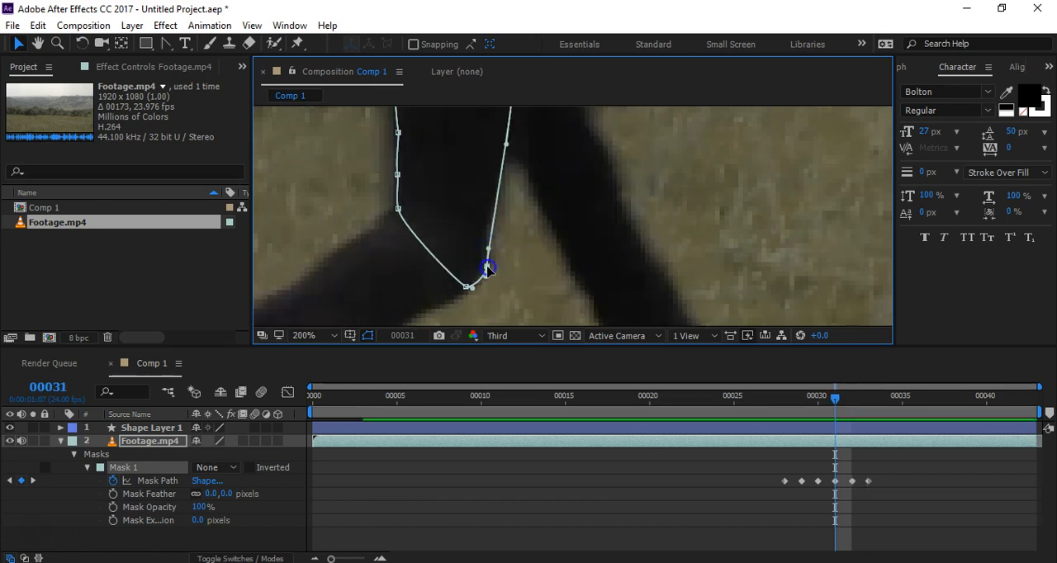
key("Page_Up")
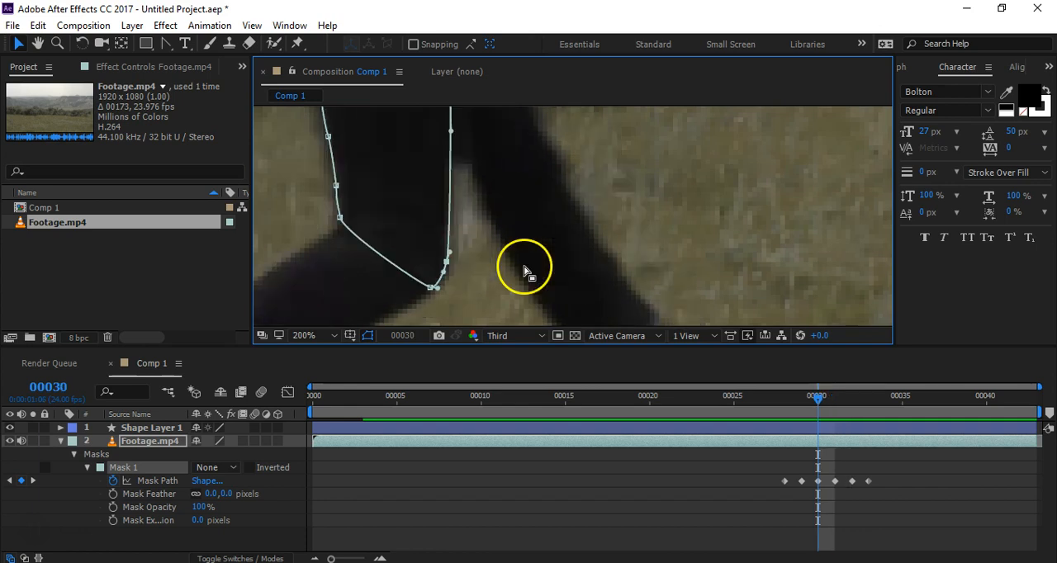
key("Page_Down")
key("Page_Down")
key("Page_Up")
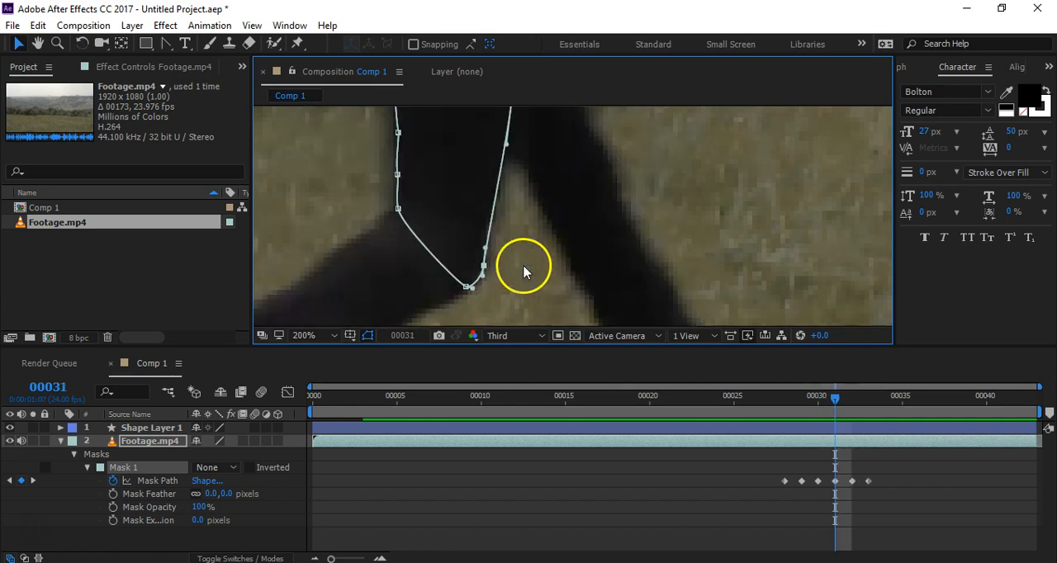
key("Page_Down")
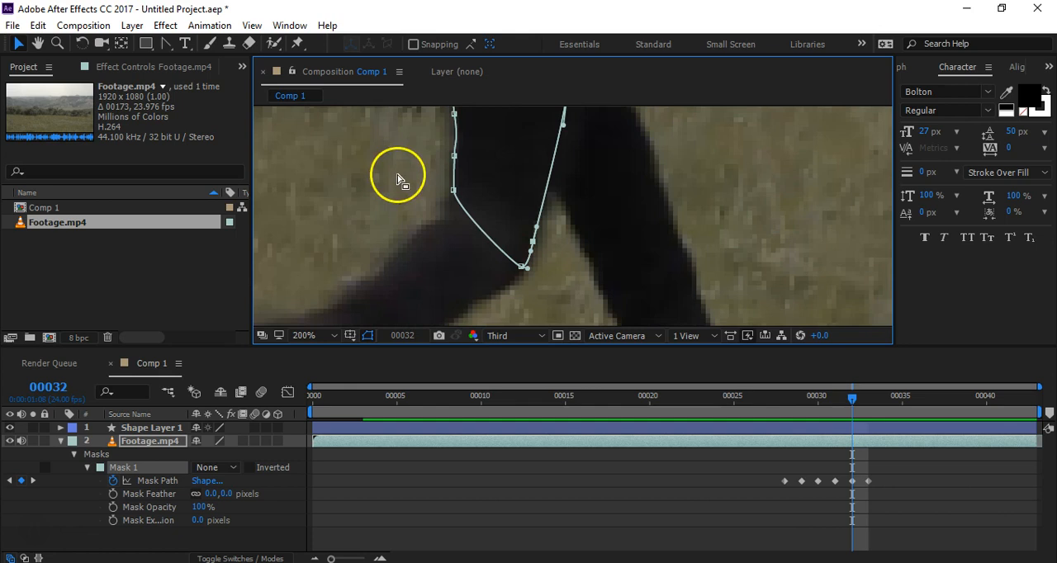
Step: At frame 32, fine-tune the tangent handle above the back of the knee and compare the rear thigh edge across frames 30 to 33
left_click(456, 143)
key("Page_Up")
key("Page_Down")
key("Page_Down")
key("Page_Up")
key("Page_Up")
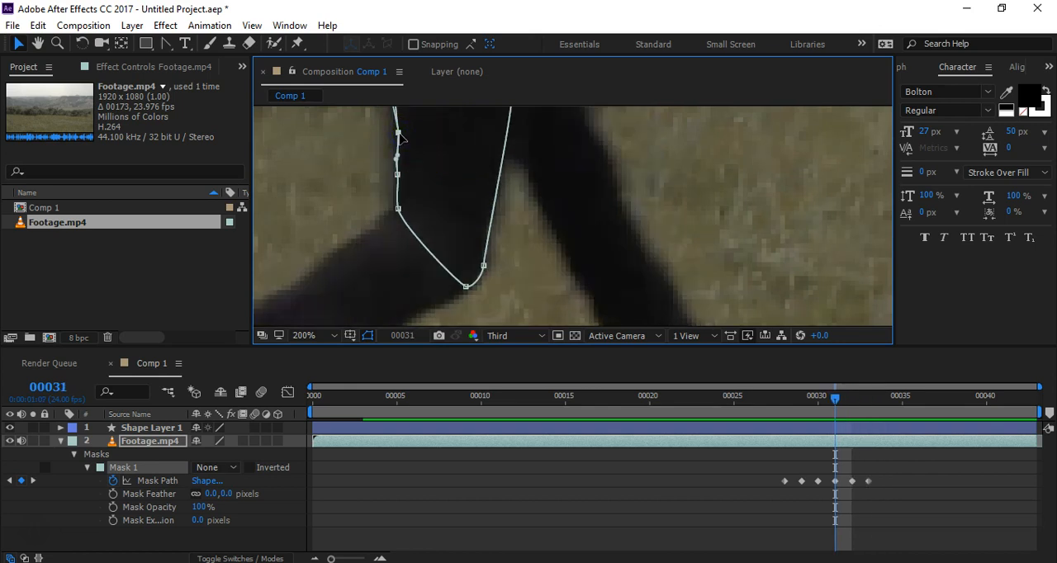
key("Page_Up")
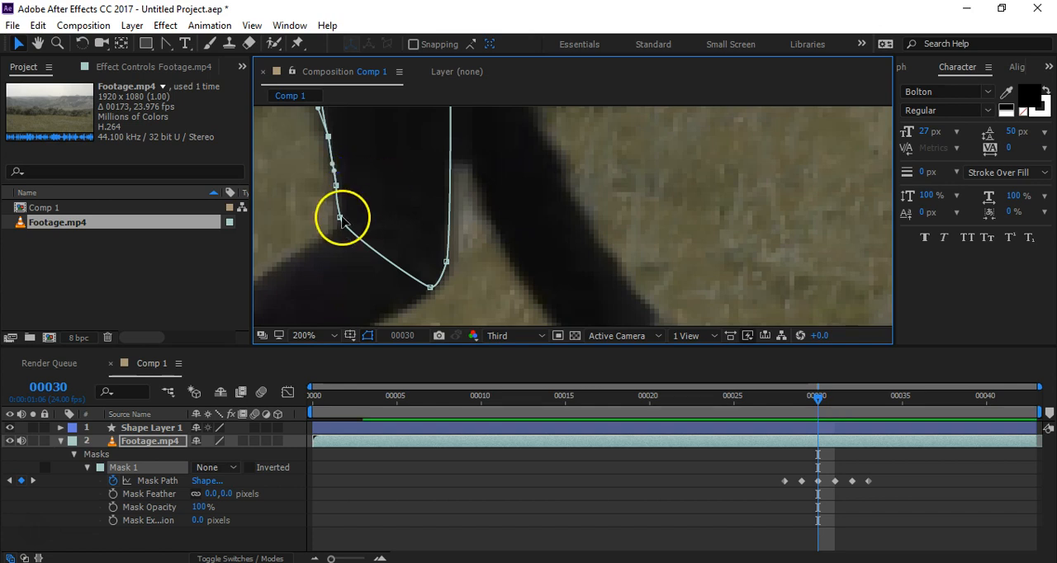
key("Page_Down")
key("Page_Down")
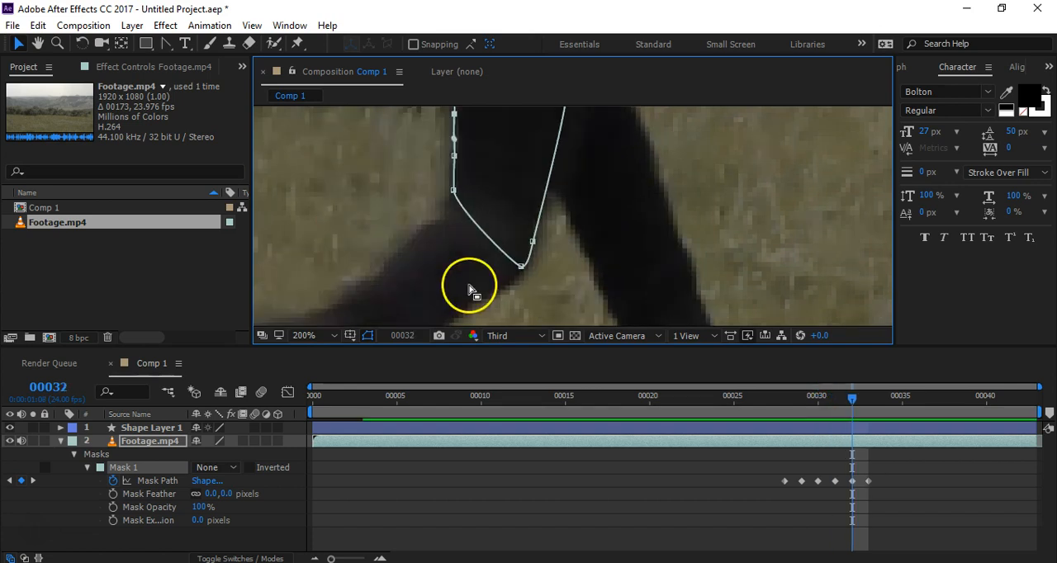
Step: At frame 33, align the tangent handle between the mask points above the back of the knee
key("Page_Down")
key("space")
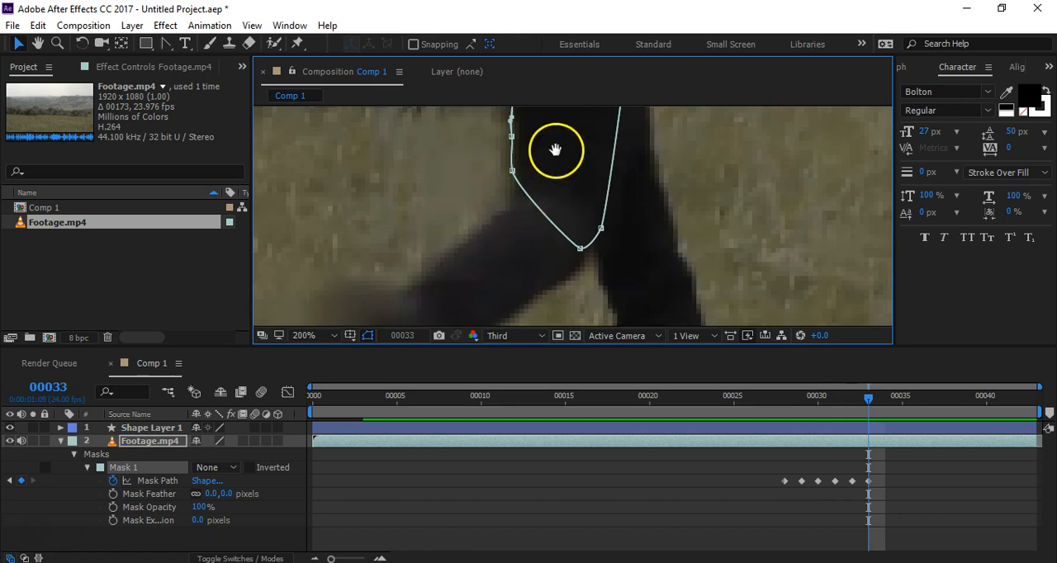
left_click_drag(555, 150, 549, 252)
left_click(503, 228)
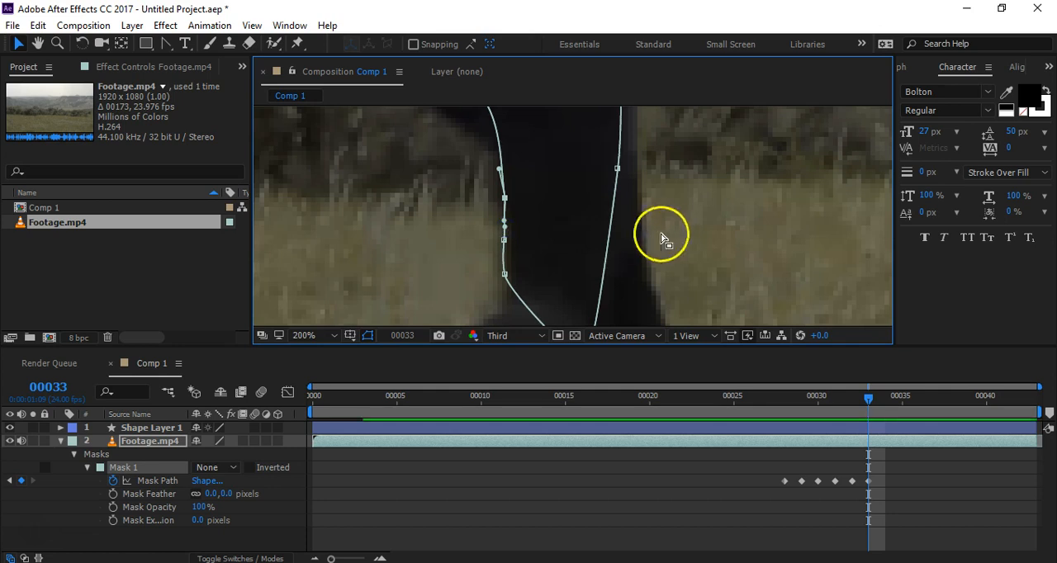
Step: Step back and forth through frames 29 to 33 to examine how well the whole mask follows the upper leg
scroll(669, 238, "down", 4)
key("Page_Up")
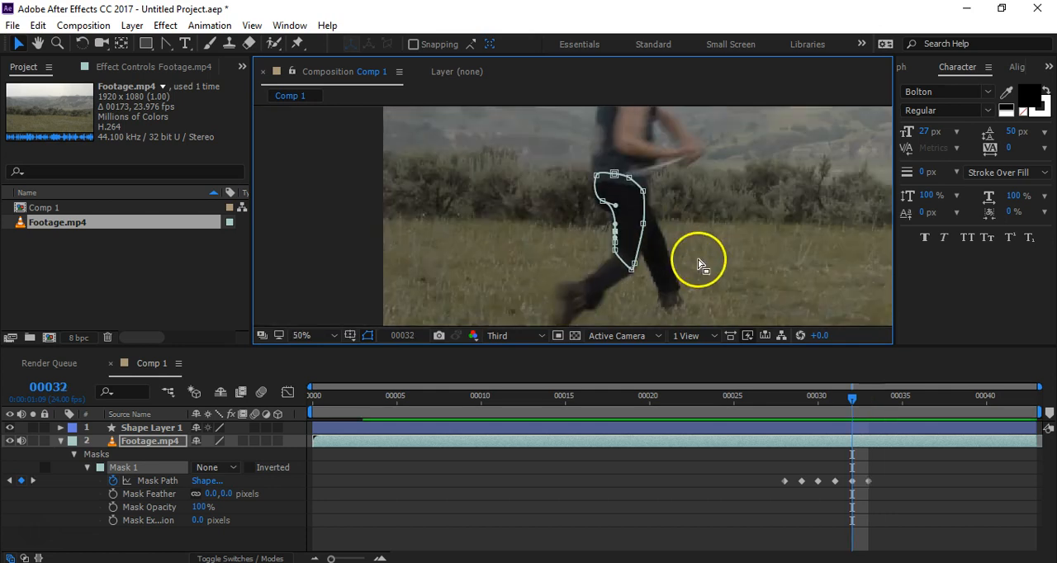
key("Page_Down")
key("Page_Up")
key("Page_Down")
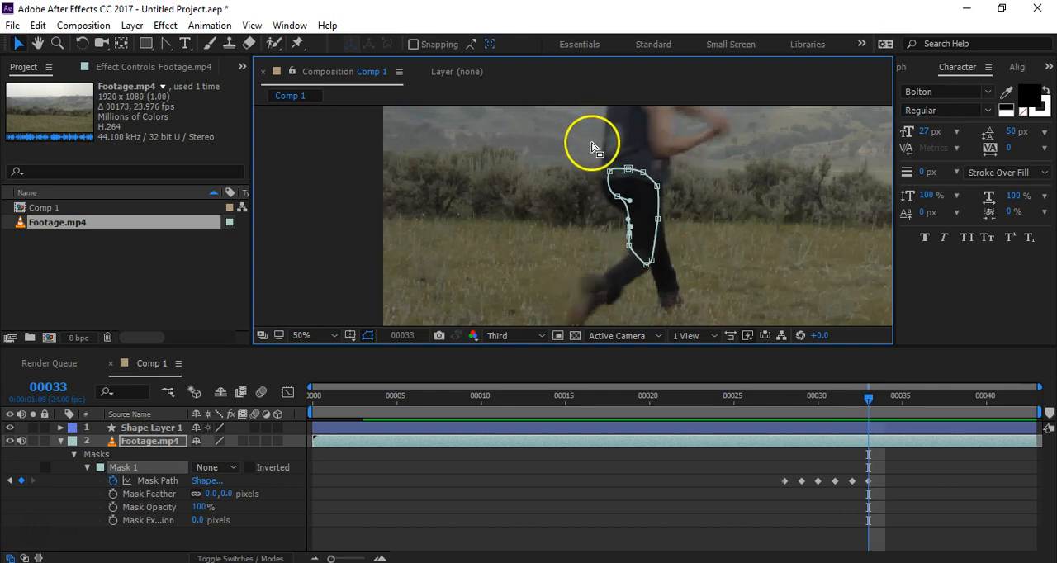
key("Page_Up")
key("Page_Up")
key("Page_Up")
key("Page_Down")
key("Page_Down")
key("Page_Down")
key("Page_Down")
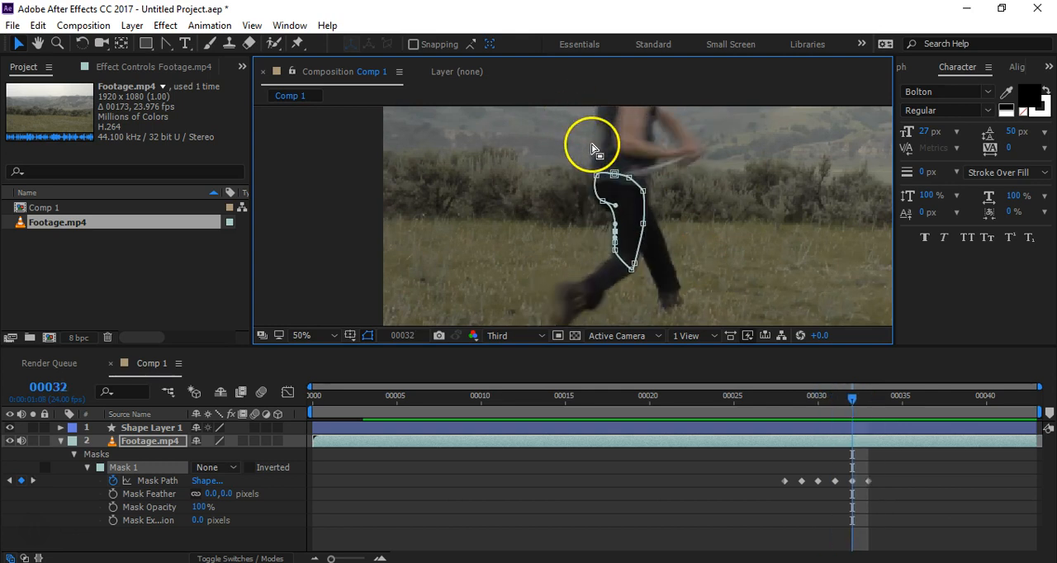
key("Page_Up")
key("Page_Up")
key("Page_Up")
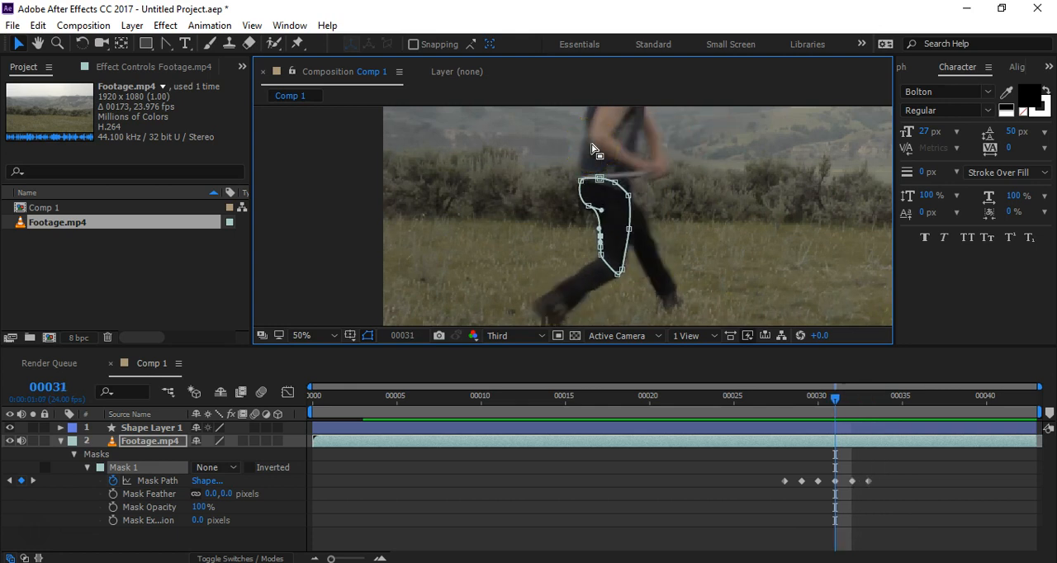
key("Page_Up")
key("Page_Up")
key("Page_Down")
key("Page_Down")
key("Page_Down")
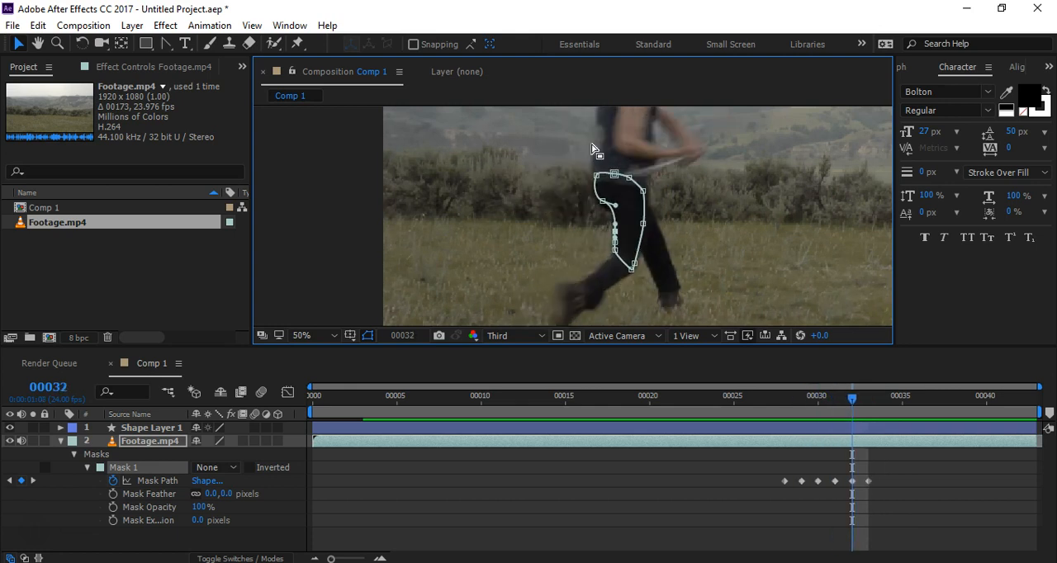
key("Page_Down")
key("Page_Up")
key("Page_Up")
key("Page_Up")
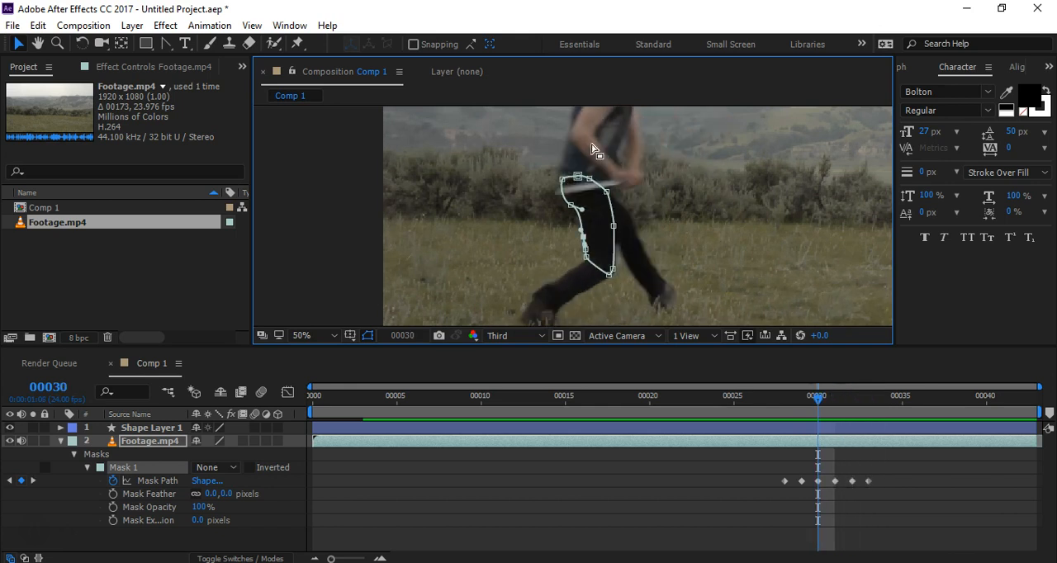
Step: On frames 30 to 33, adjust the lower tangent handle of the mask point beneath the buttock to follow the rear thigh
scroll(585, 235, "up", 4)
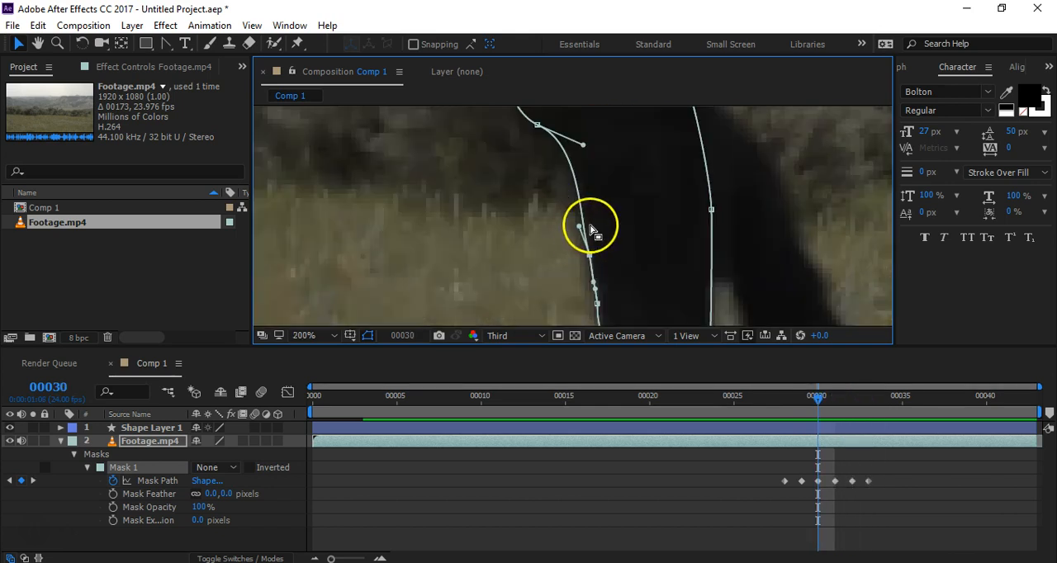
left_click_drag(576, 144, 654, 150)
key("Page_Down")
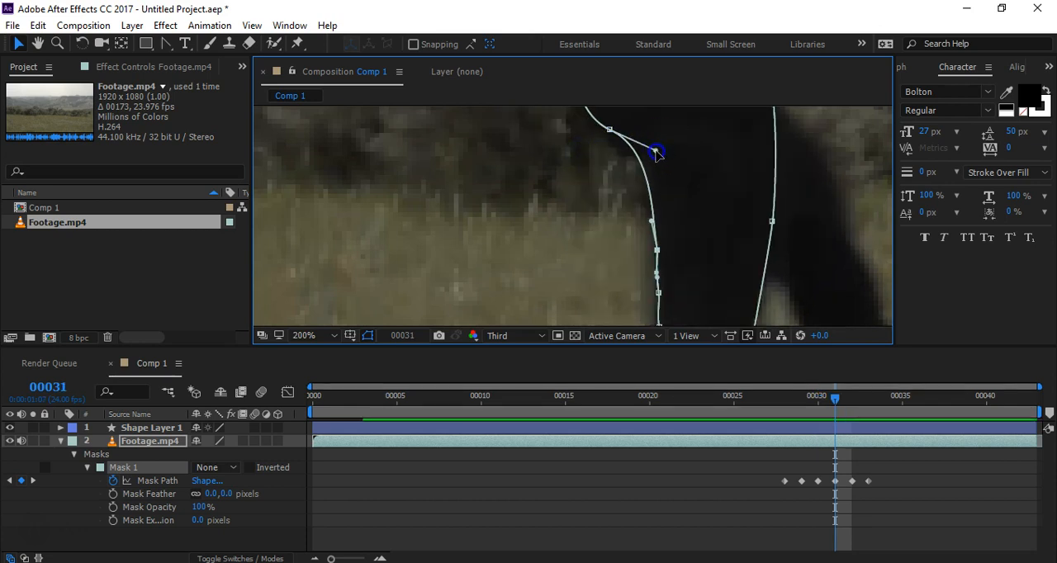
key("Page_Down")
left_click(708, 142)
left_click_drag(715, 132, 708, 129)
key("Page_Down")
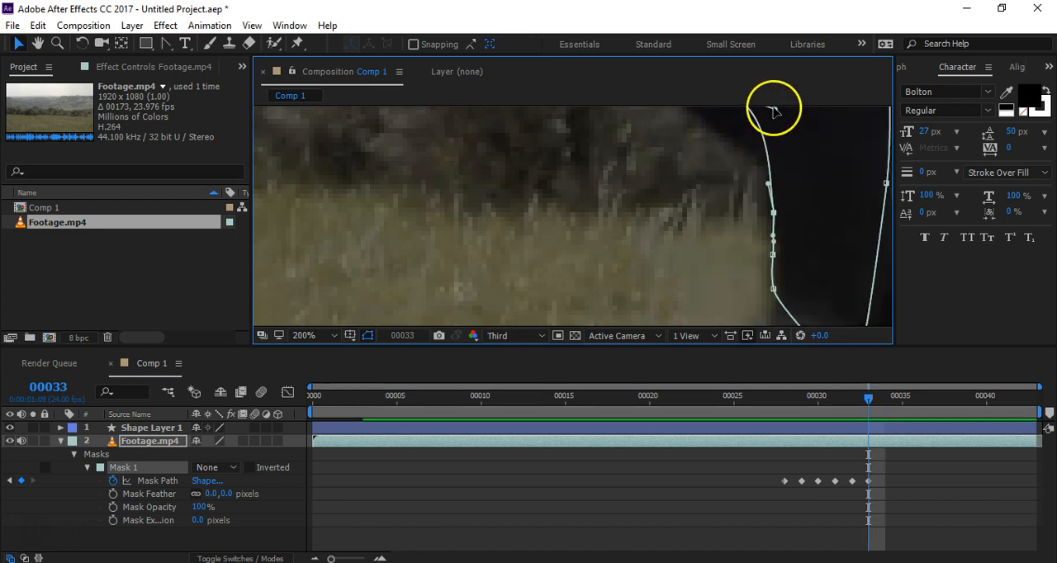
left_click_drag(773, 109, 772, 113)
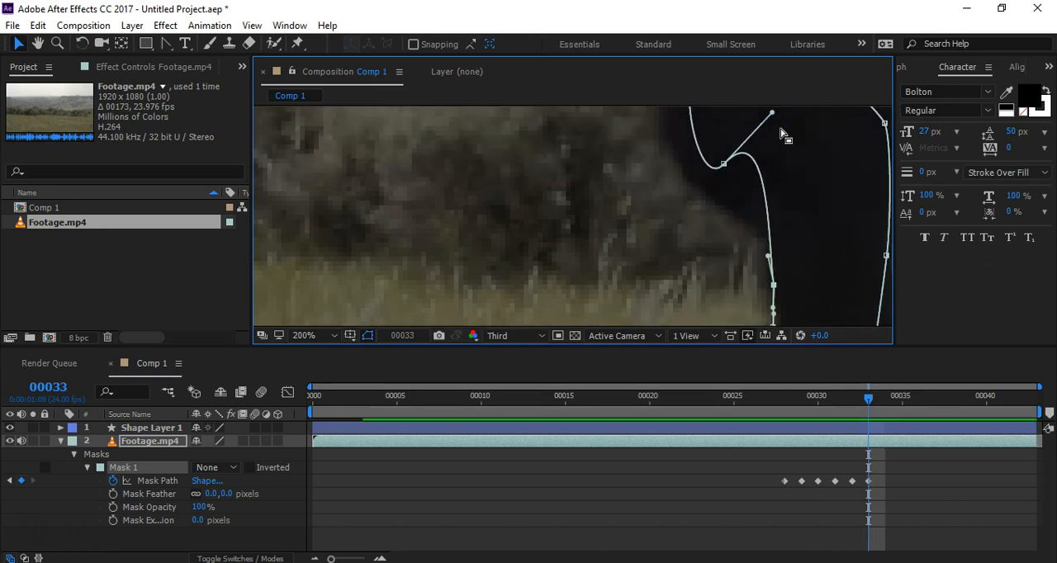
left_click_drag(845, 236, 753, 221)
Step: At frame 34, select the whole mask and move it forward so its lowest point sits on the knee
key("Page_Down")
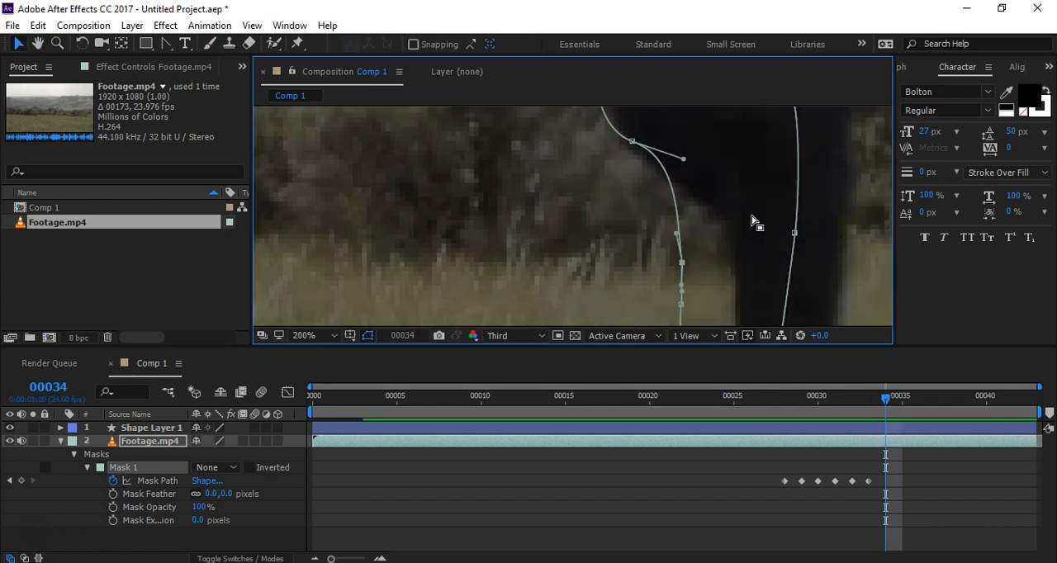
scroll(717, 232, "down", 4)
left_click_drag(797, 254, 744, 255)
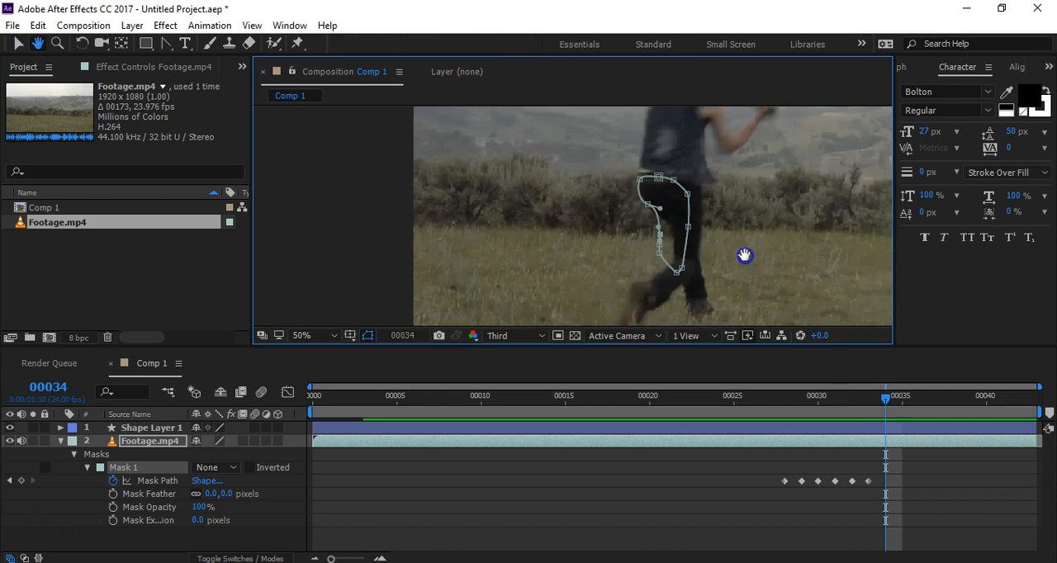
scroll(715, 227, "up", 2)
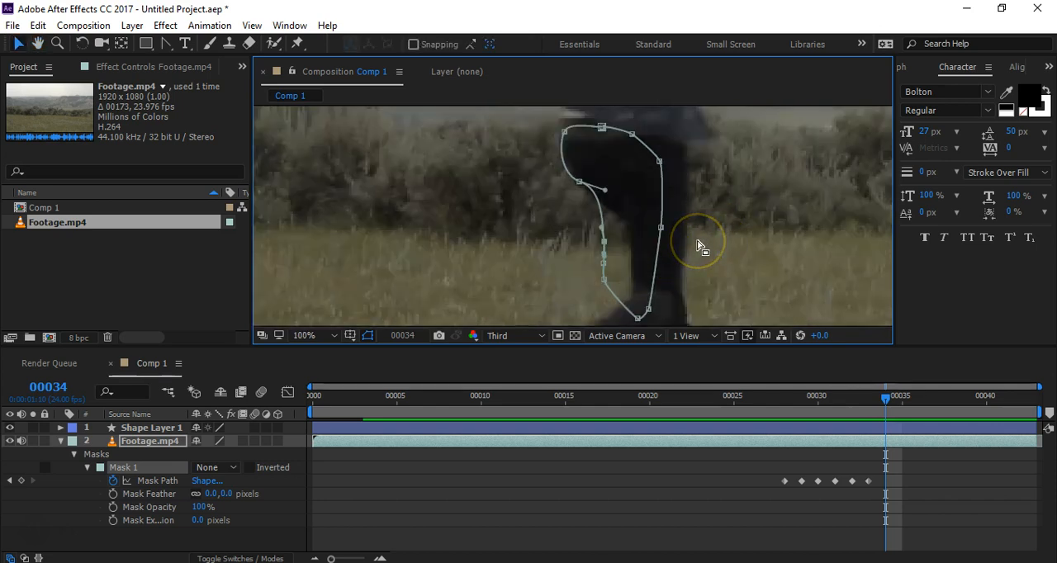
key("Page_Up")
key("Page_Down")
double_click(648, 308)
left_click_drag(638, 322, 676, 280)
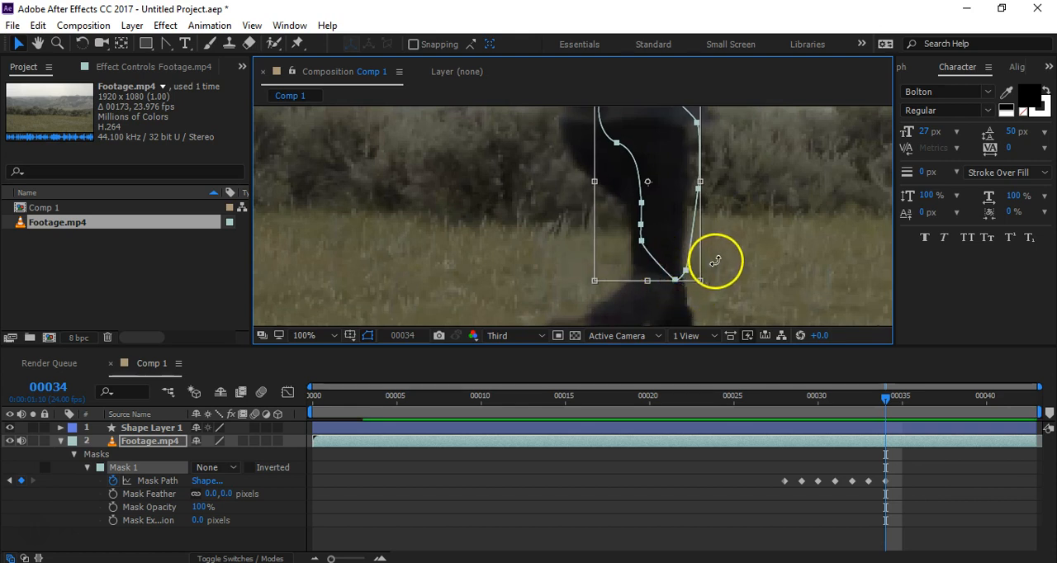
Step: Rotate the whole mask counter-clockwise about its knee point to match the upper leg's angle at frame 34, and finish the transform
key("space")
left_click_drag(720, 157, 711, 216)
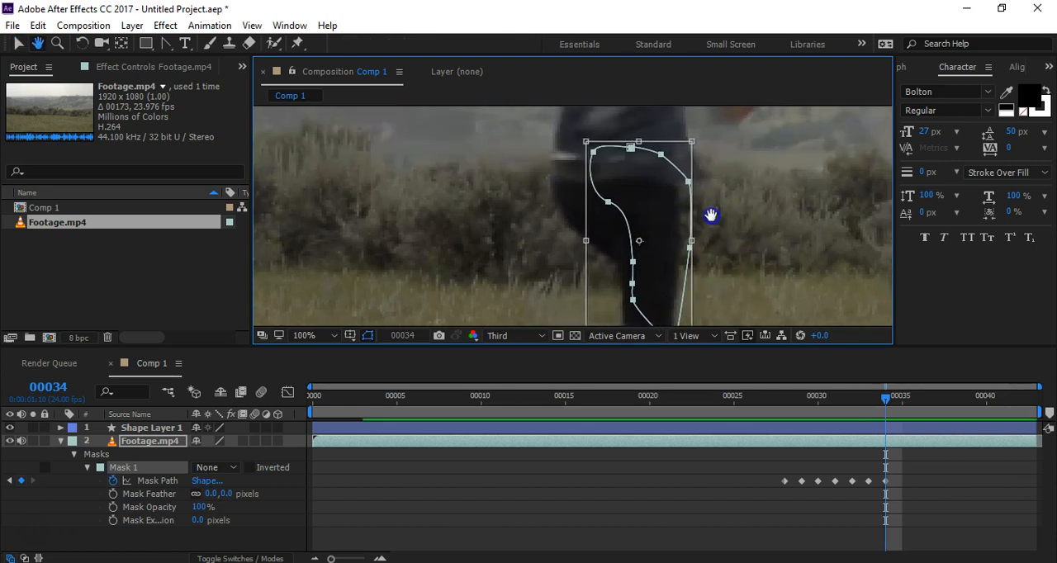
left_click_drag(706, 139, 696, 137)
key("ctrl+z")
key("space")
left_click_drag(669, 233, 657, 301)
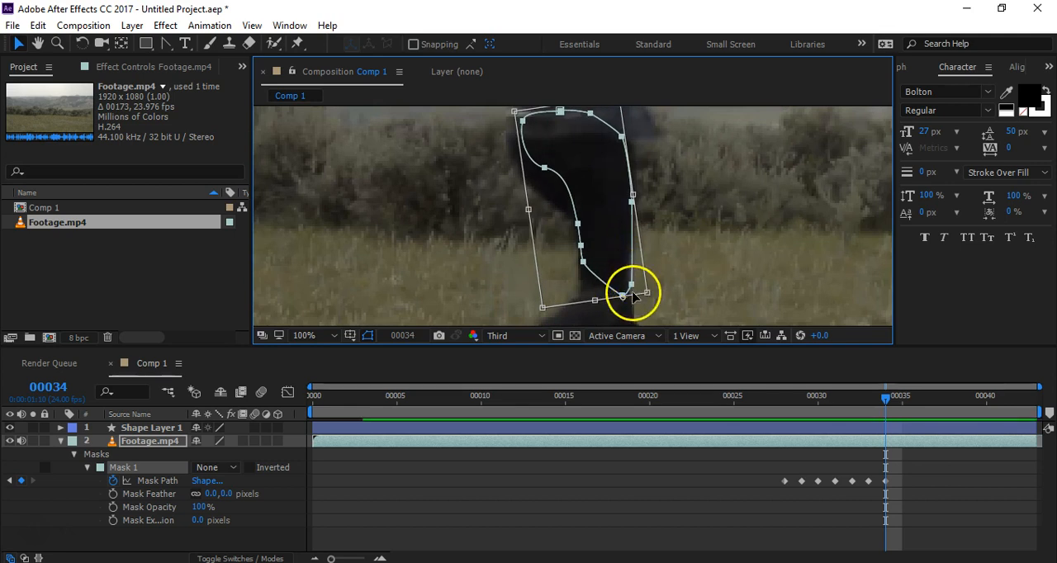
left_click(689, 262)
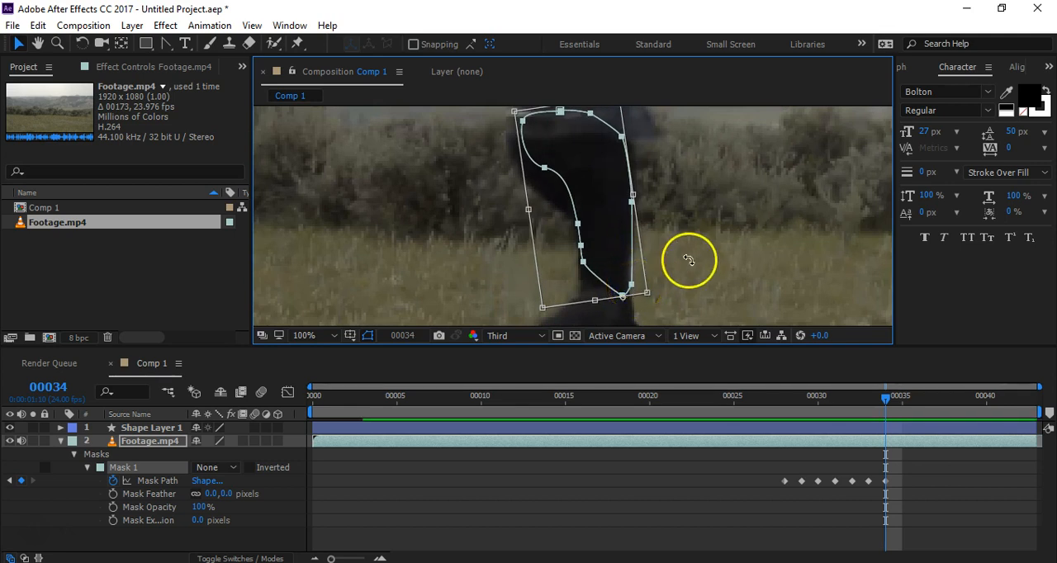
left_click(606, 264)
Step: Move the mask points at the back of the knee outward and the front knee point slightly inward onto the leg's edges
left_click(582, 262)
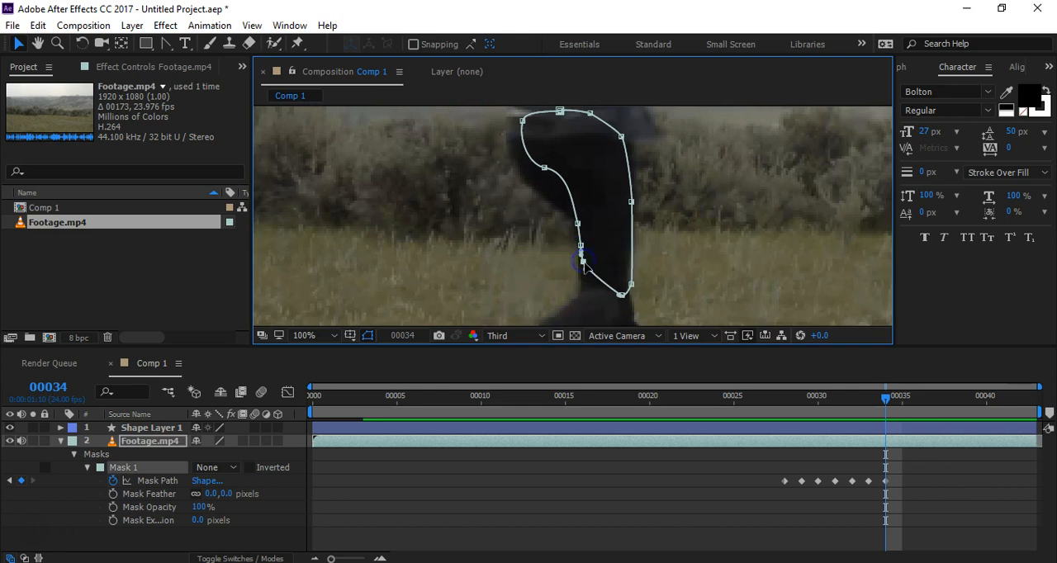
scroll(582, 262, "up", 1)
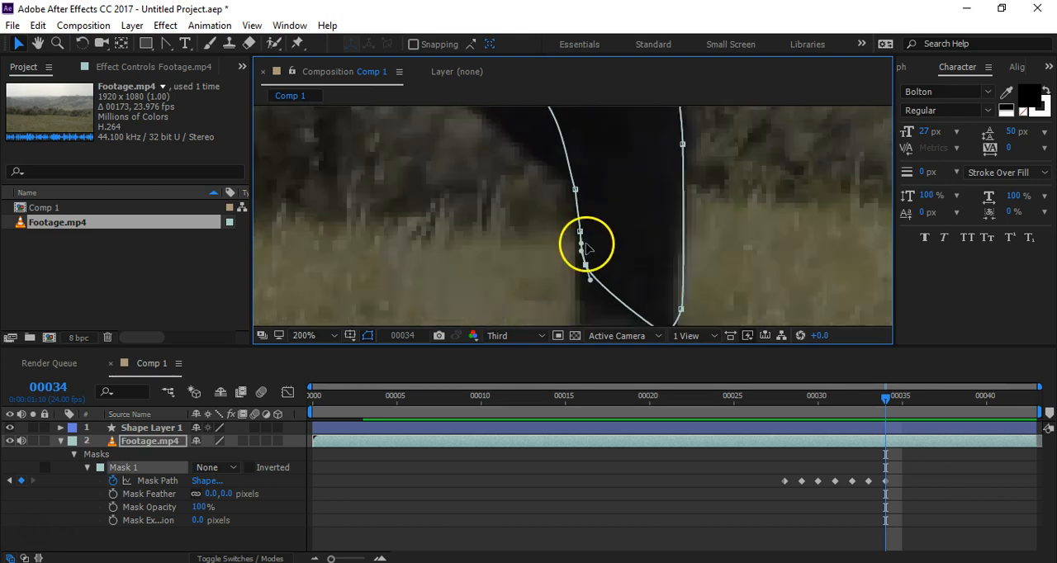
left_click_drag(585, 264, 582, 269)
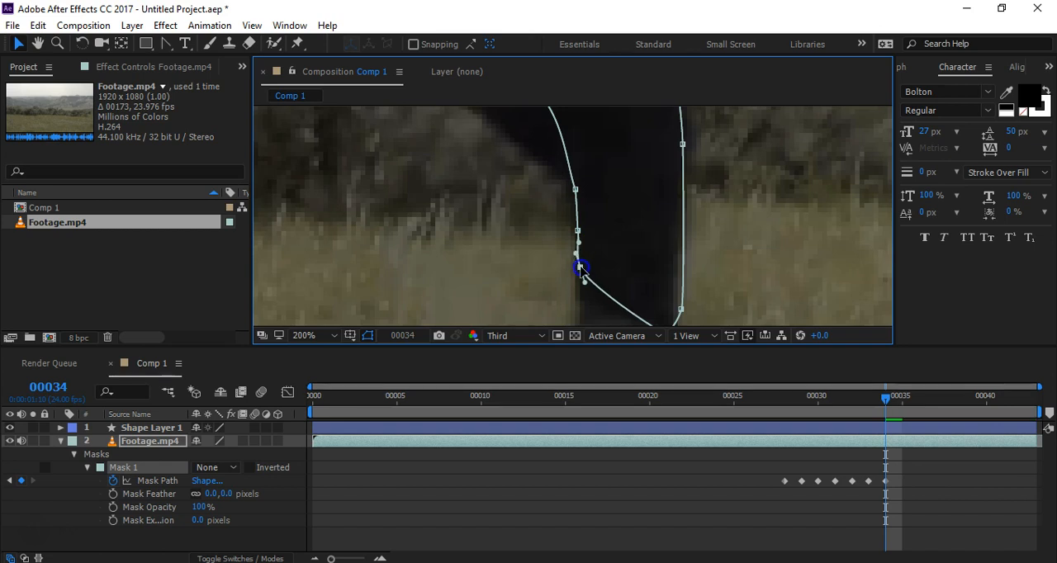
left_click_drag(680, 309, 677, 308)
Step: Adjust the tangent handles of the mask point beneath the buttock and move the upper rear hip point inward
key("space")
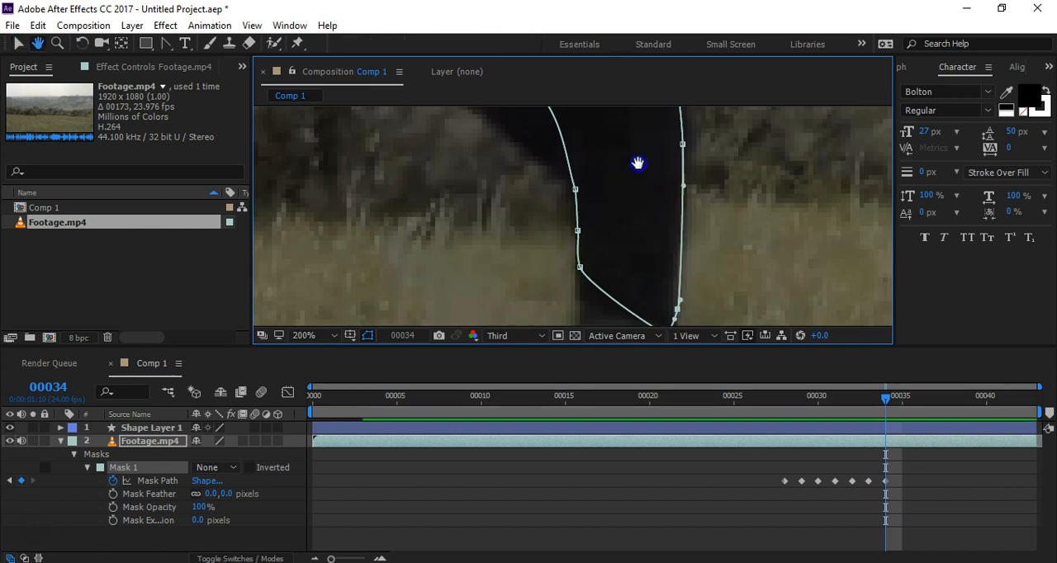
left_click_drag(636, 161, 668, 287)
left_click_drag(594, 214, 595, 219)
key("space")
left_click_drag(587, 171, 603, 236)
left_click_drag(514, 173, 534, 184)
left_click(530, 259)
left_click_drag(524, 260, 545, 253)
Step: Reposition the two mask points along the waist and move the front hip point forward toward the hip's edge
left_click_drag(584, 154, 651, 161)
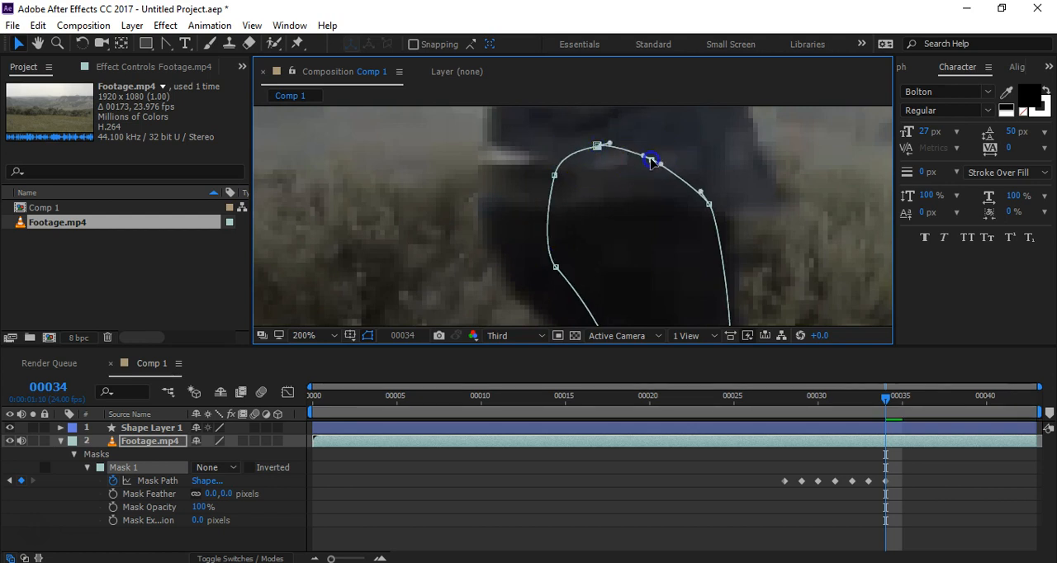
left_click_drag(712, 206, 724, 207)
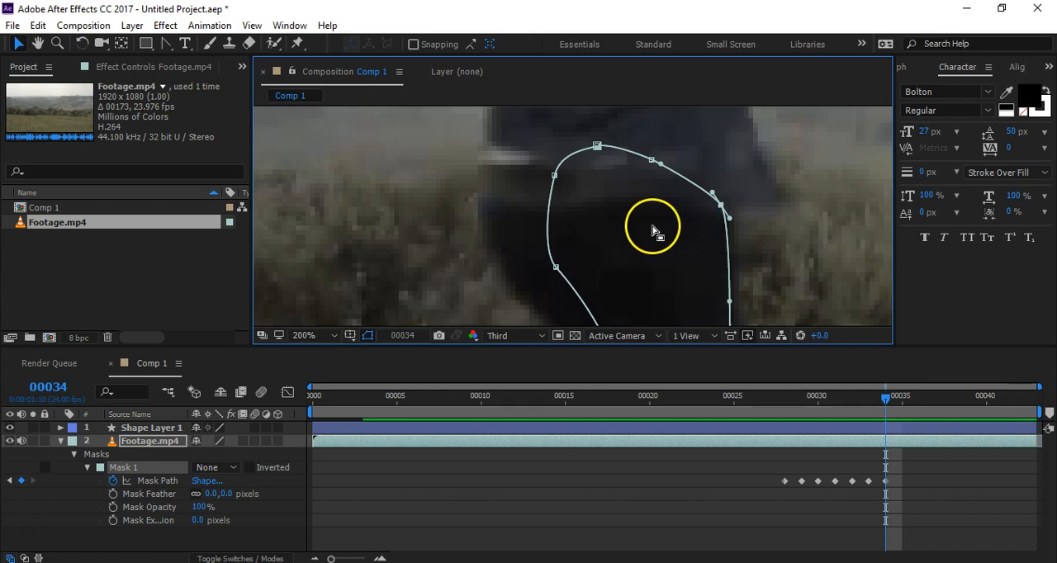
Step: Check the mask outline against the upper leg from hip to knee at frame 34, selecting the front knee point
scroll(653, 231, "down", 4)
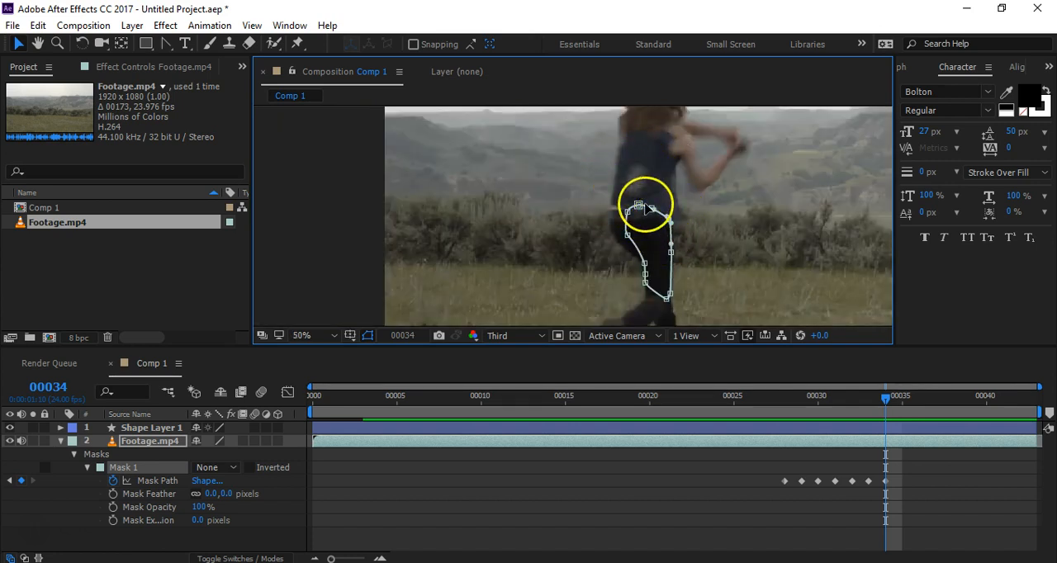
scroll(653, 240, "up", 2)
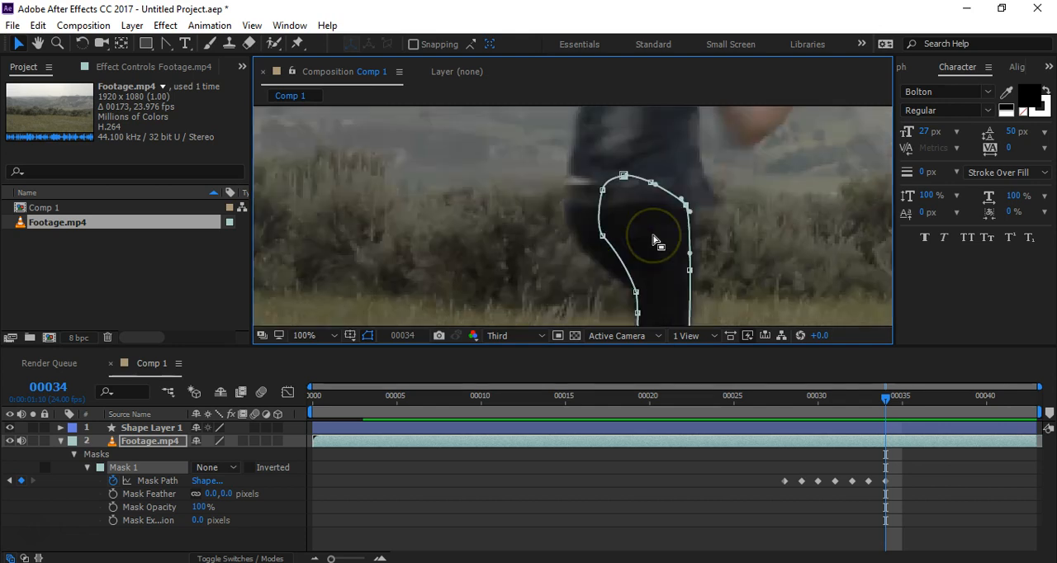
scroll(702, 264, "up", 2)
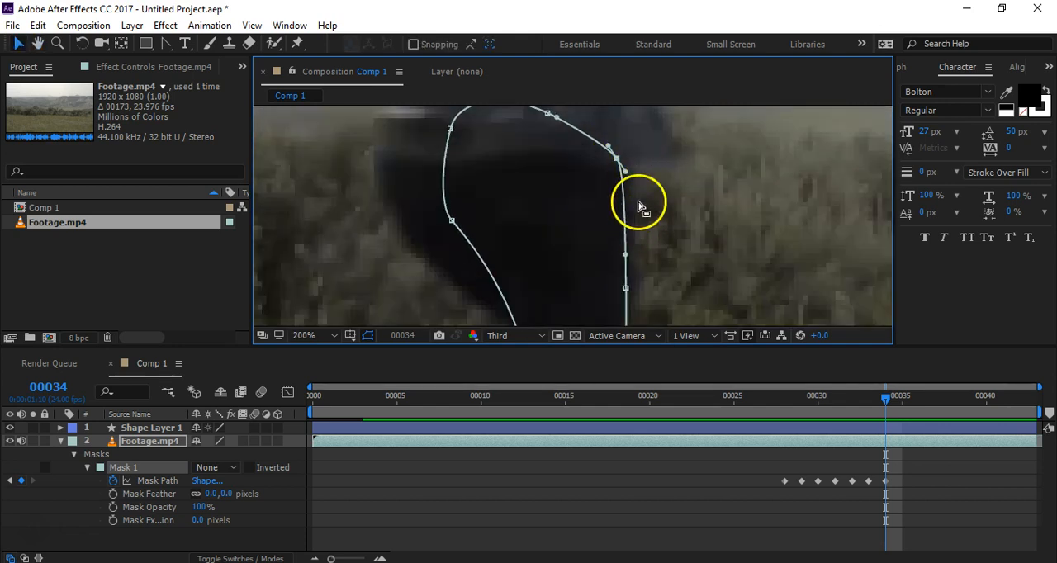
key("space")
left_click_drag(655, 276, 566, 202)
key("space")
left_click_drag(598, 292, 605, 162)
left_click(565, 236)
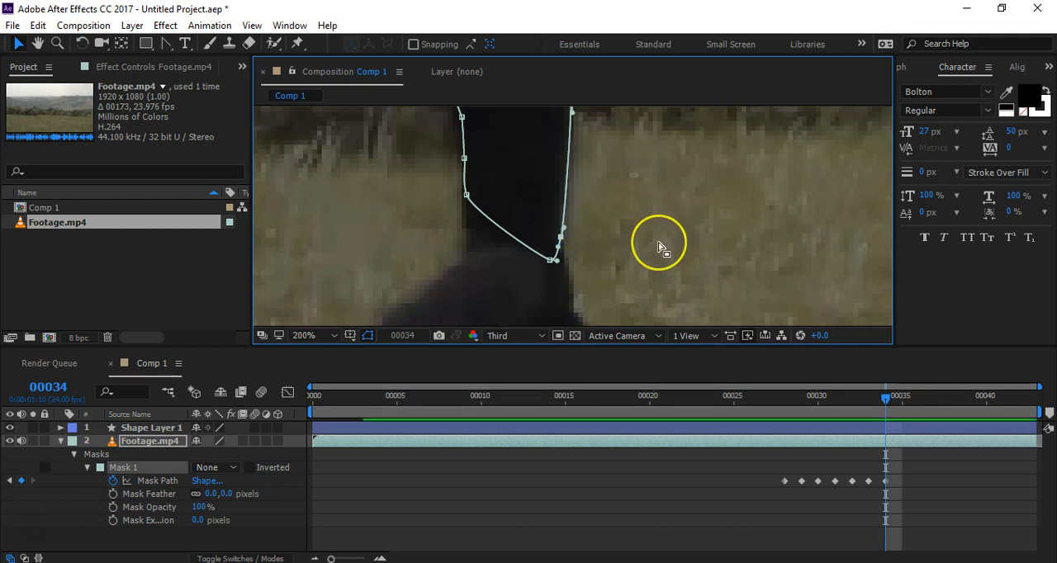
scroll(659, 246, "down", 2)
scroll(659, 246, "down", 4)
scroll(655, 222, "up", 2)
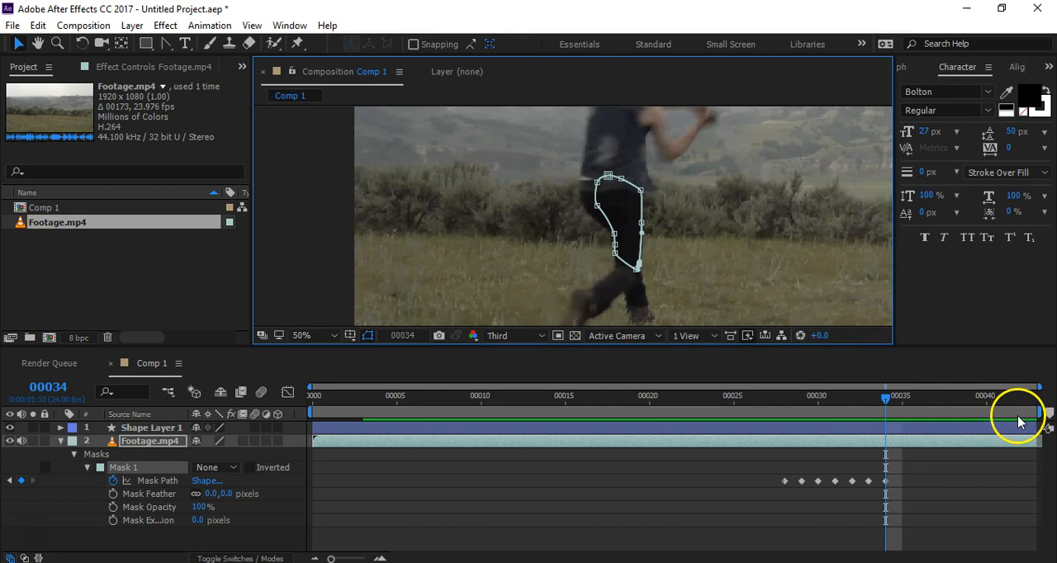
Step: Limit the work area to frames 28 through 34 and preview the mask's motion over that range
key("n")
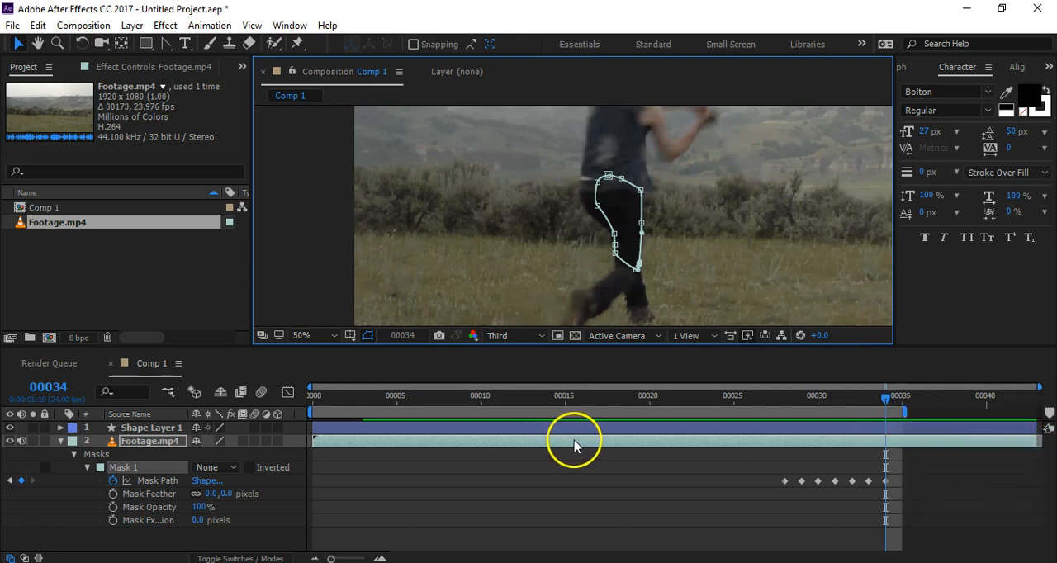
left_click(786, 400)
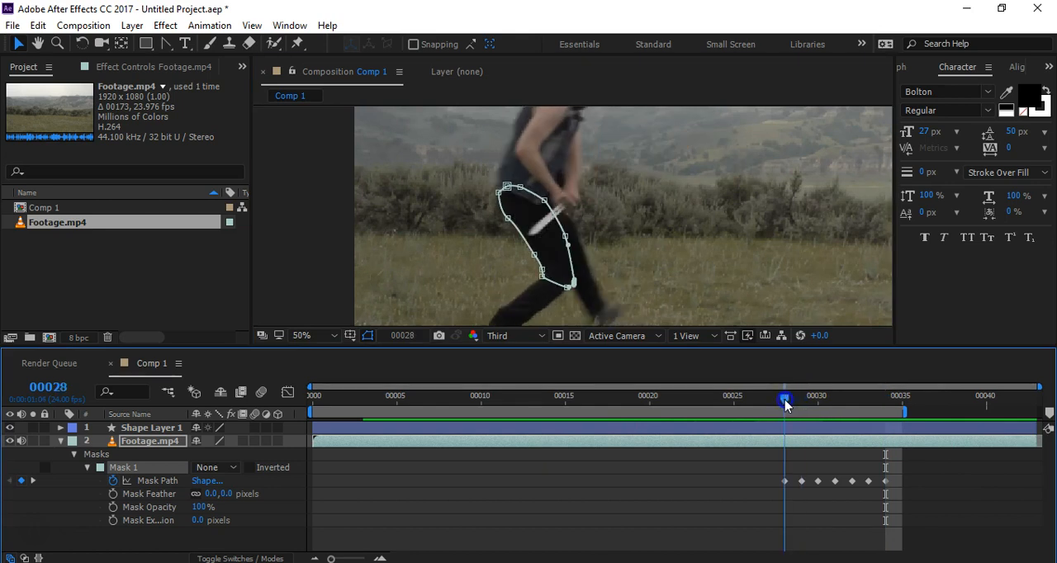
key("b")
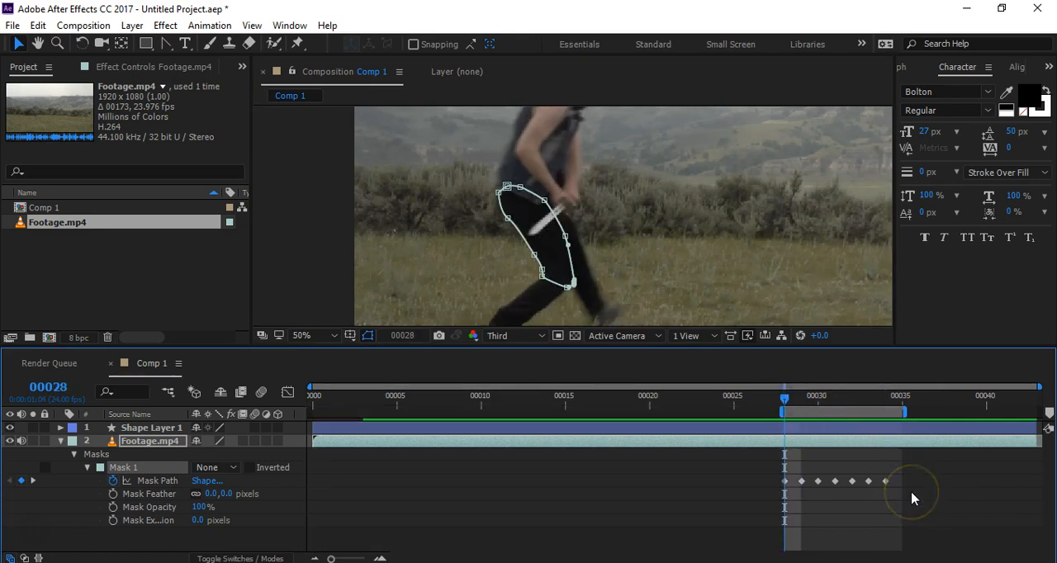
key("space")
key("space")
Step: Go to frame 27 and set the mode of Mask 1 on the Footage.mp4 layer to Add
key("Page_Up")
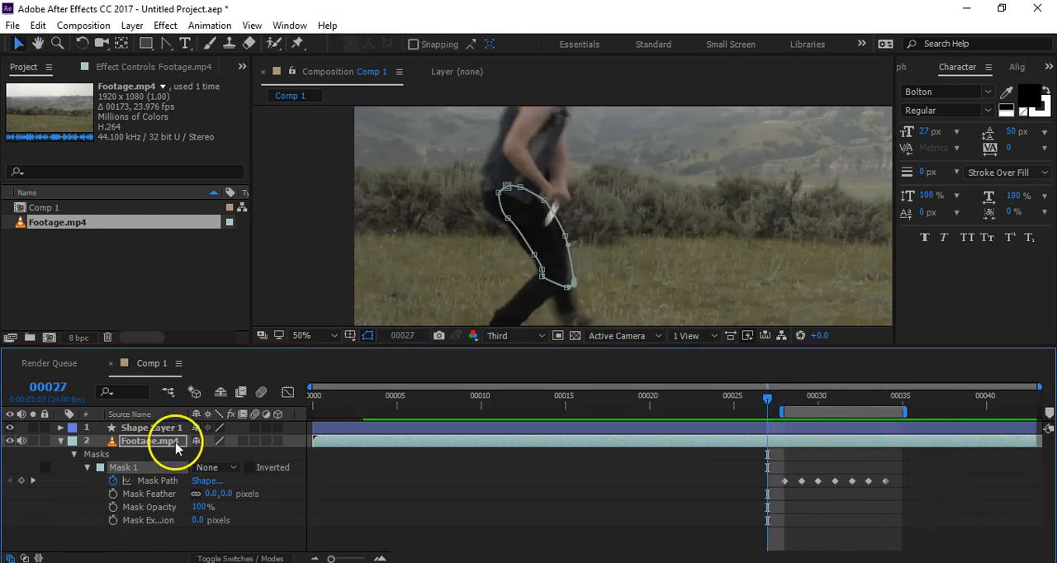
left_click(211, 467)
left_click(263, 364)
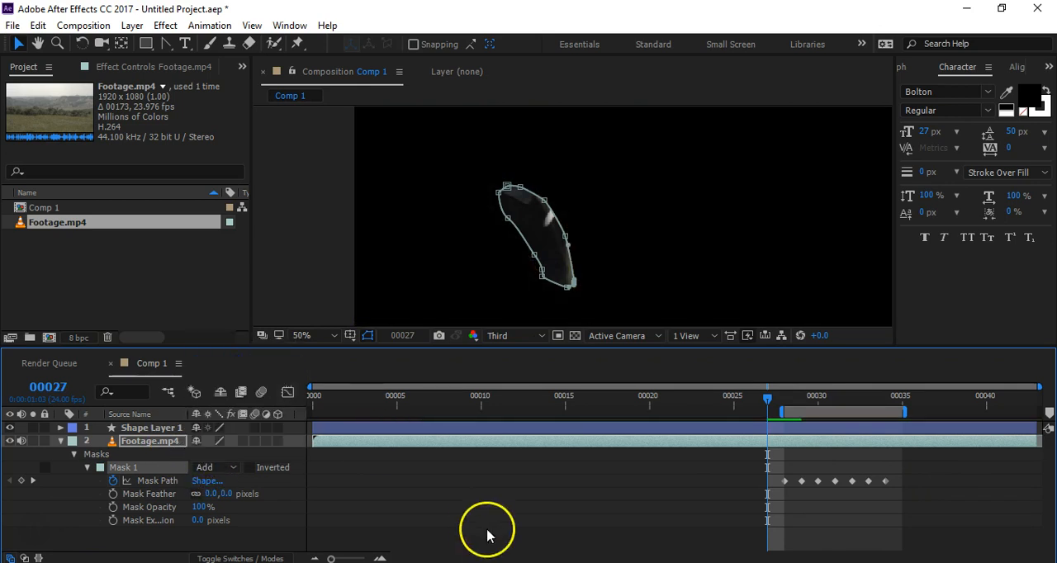
Step: Deselect the footage layer, turn on the transparency grid and preview the isolated upper leg
left_click(487, 535)
left_click(575, 336)
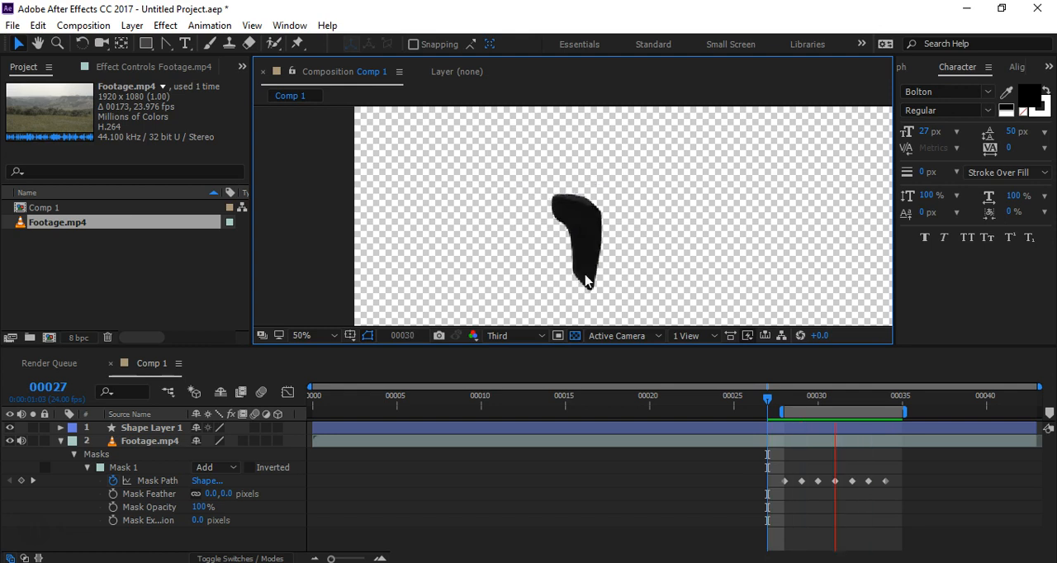
key("space")
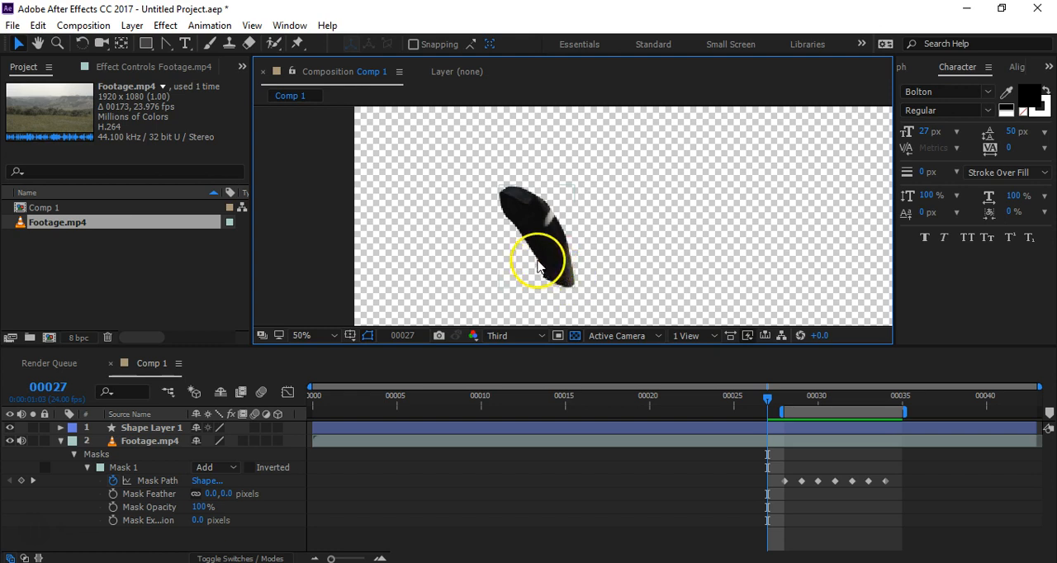
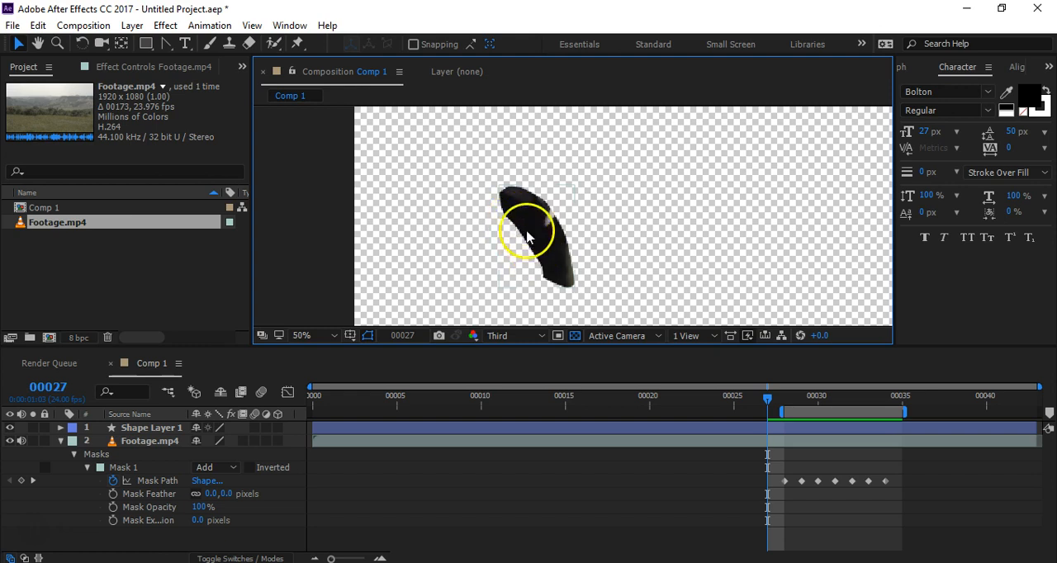
Step: Enable motion blur for the composition and the Footage.mp4 layer at frame 31, and preview the blurred leg cut-out
key("Page_Down")
key("Page_Down")
key("Page_Down")
key("Page_Down")
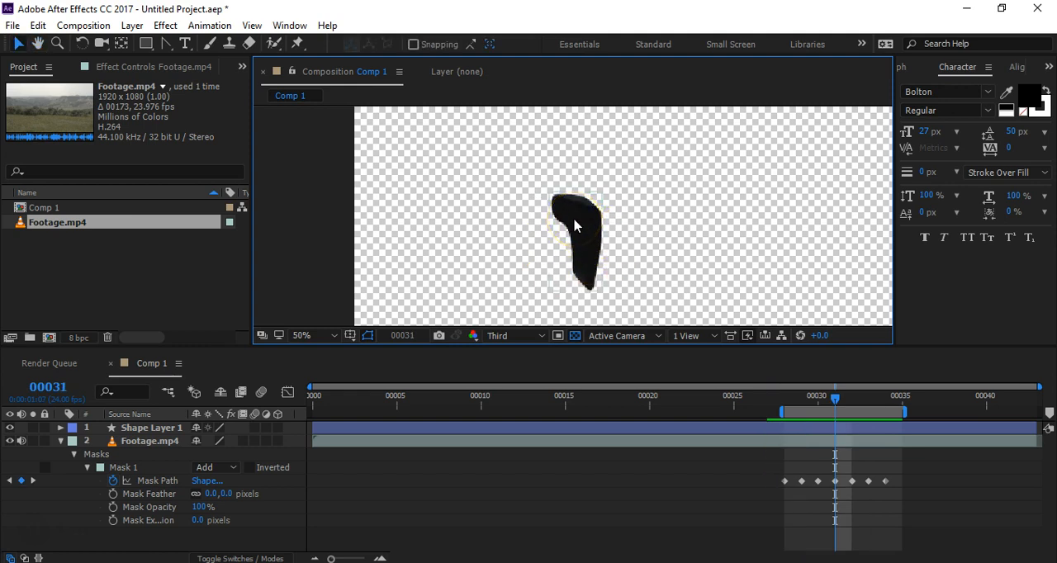
left_click(262, 393)
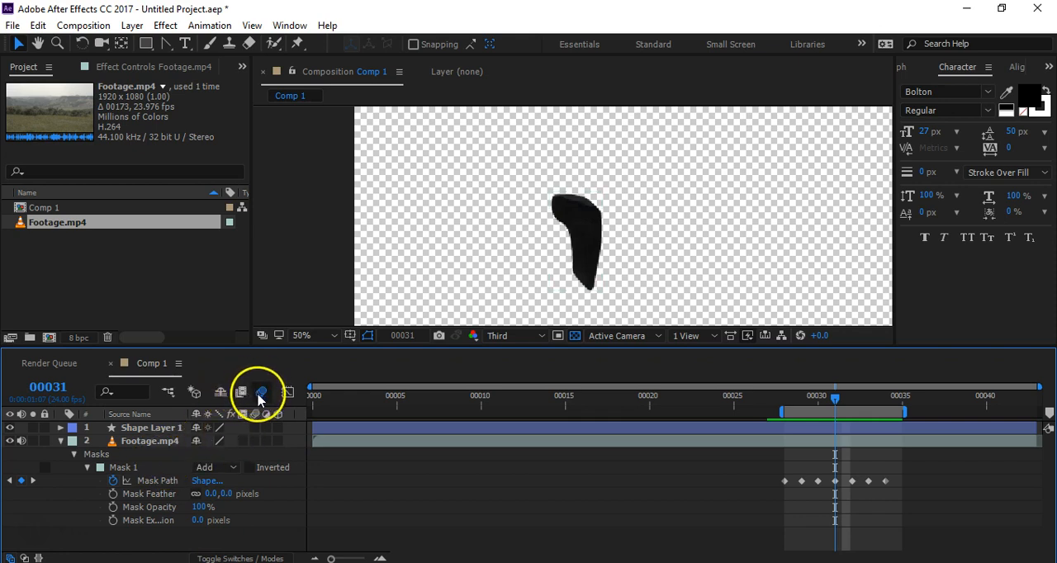
left_click(239, 556)
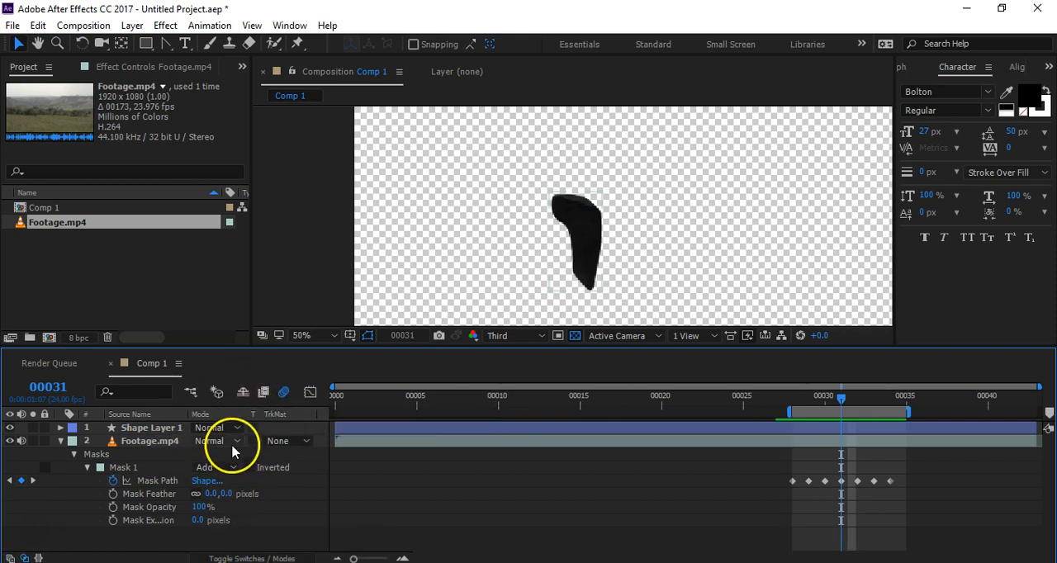
left_click(251, 557)
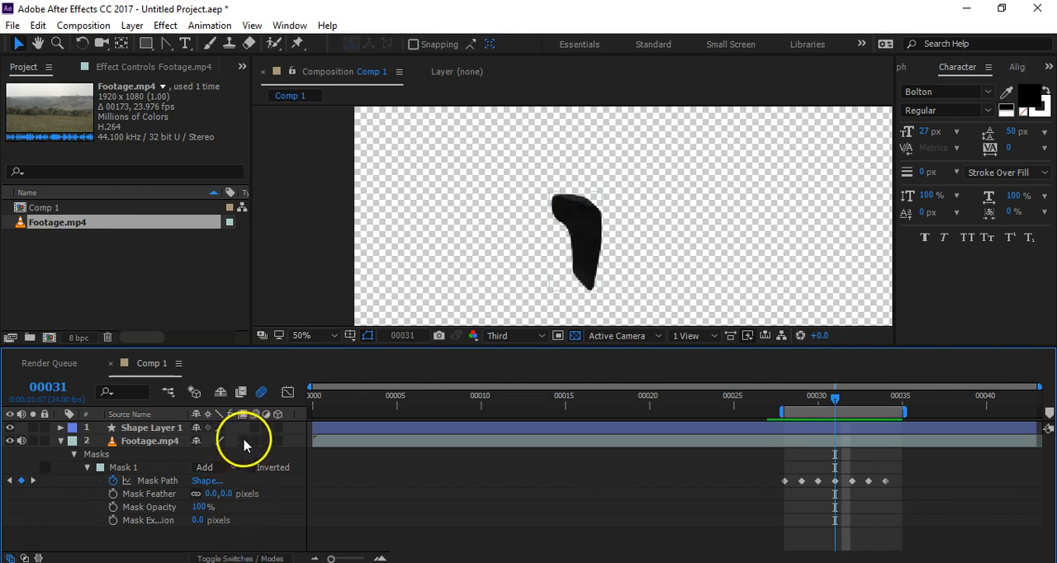
left_click(254, 443)
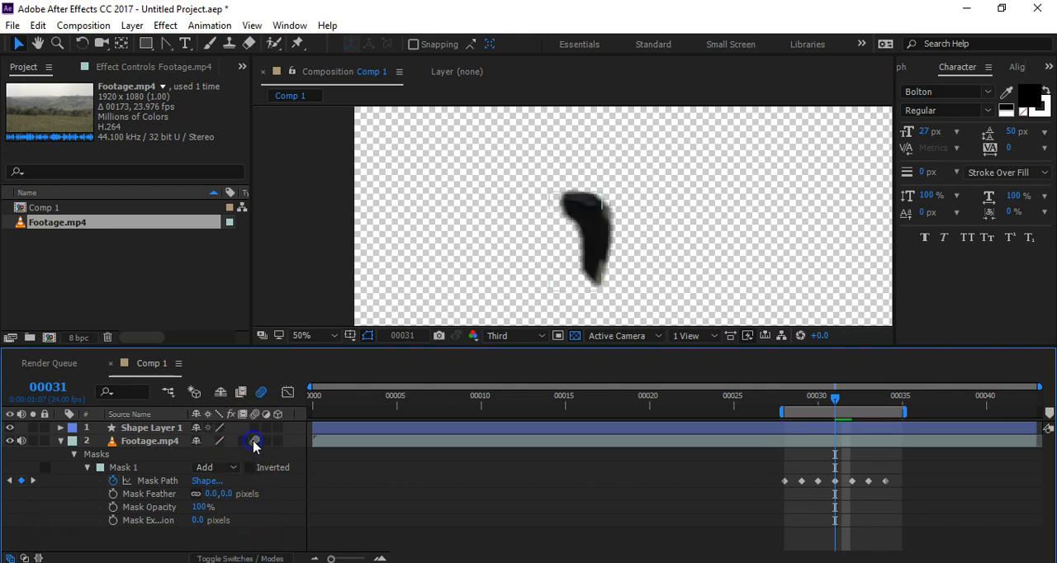
key("space")
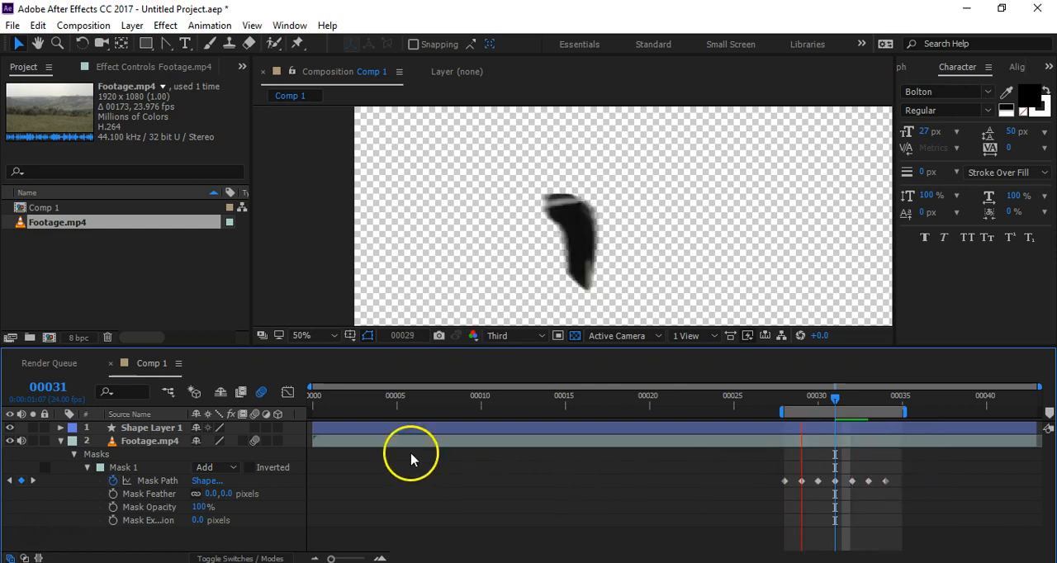
key("space")
Step: Turn motion blur back off and preview the leg cut-out without it
left_click(261, 392)
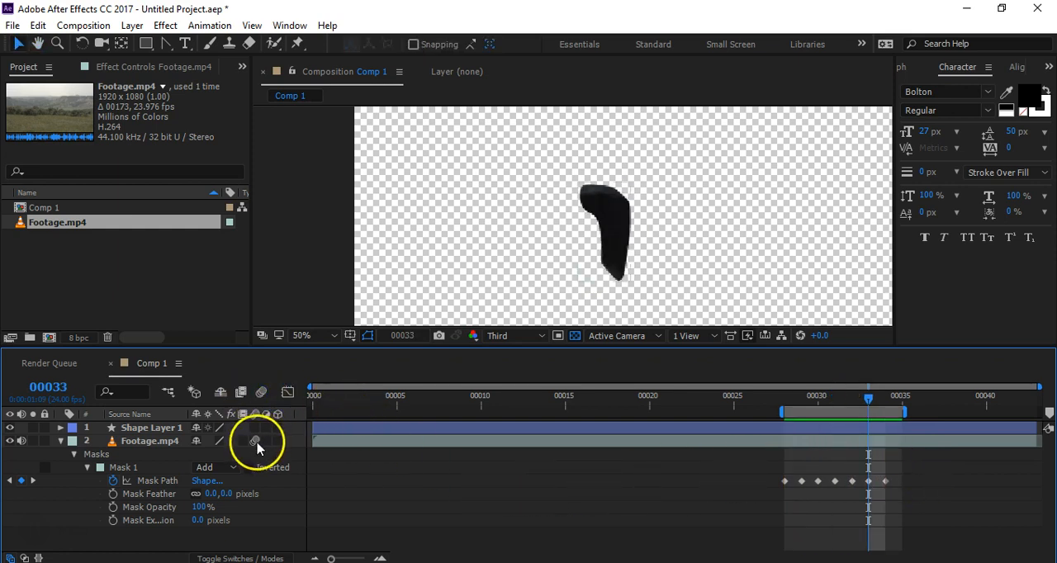
key("space")
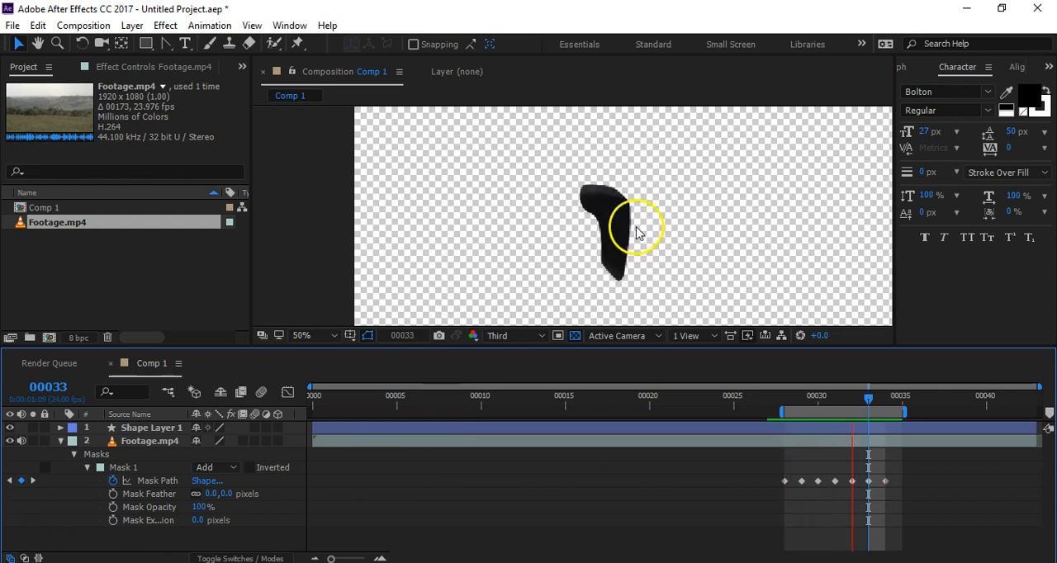
key("space")
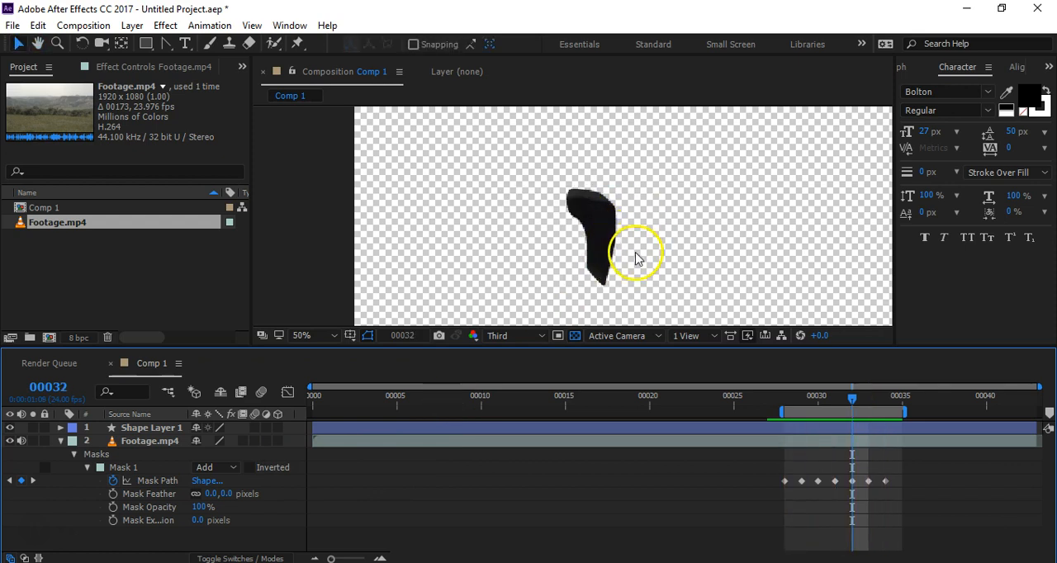
left_click(261, 395)
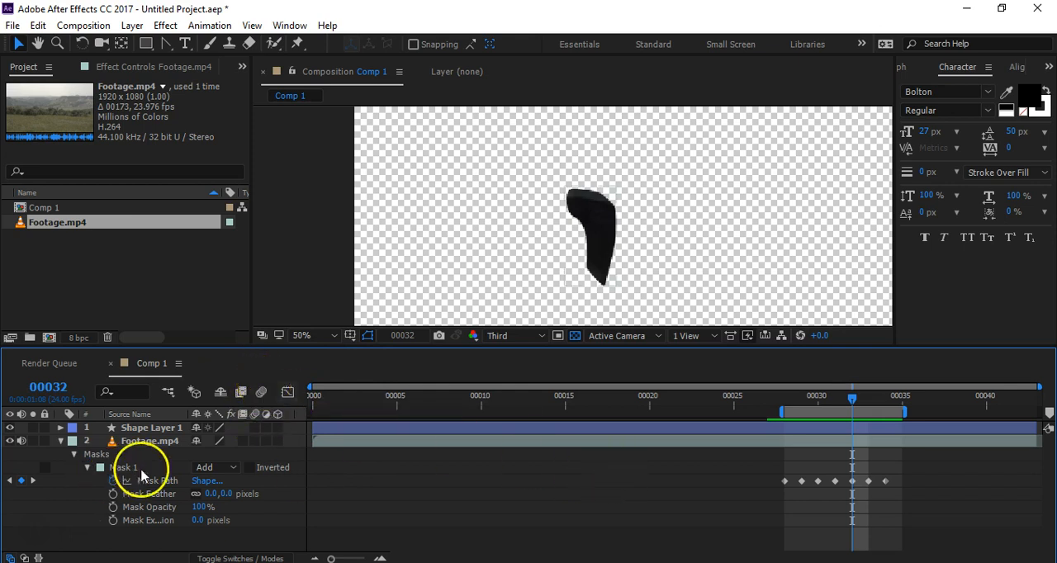
Step: Set Mask 1's mode to None, select the Footage.mp4 layer and go to frame 33
left_click(210, 467)
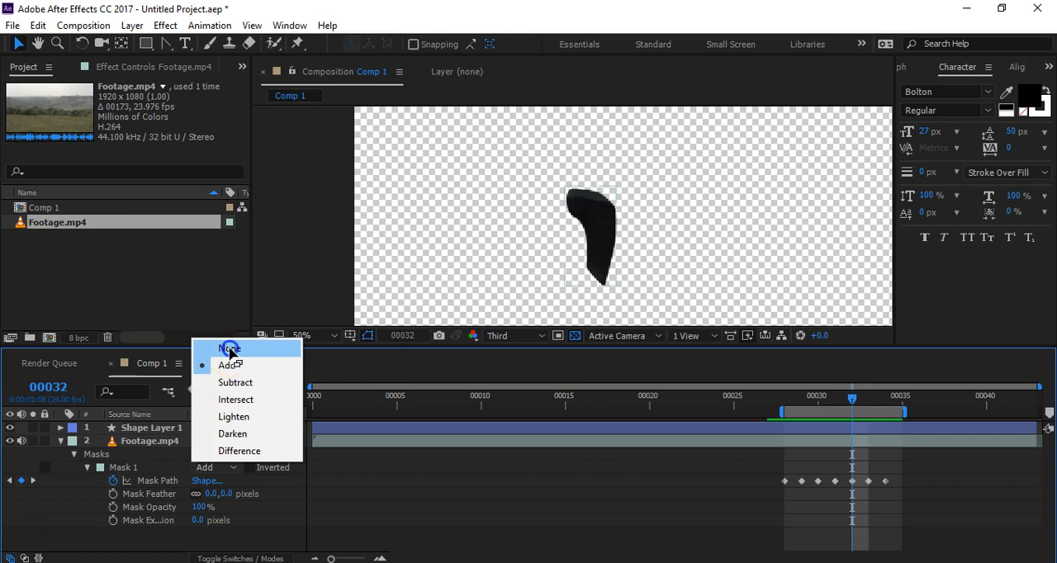
left_click(231, 347)
left_click(149, 441)
key("h")
left_click_drag(619, 285, 639, 256)
key("v")
left_click_drag(852, 405, 874, 424)
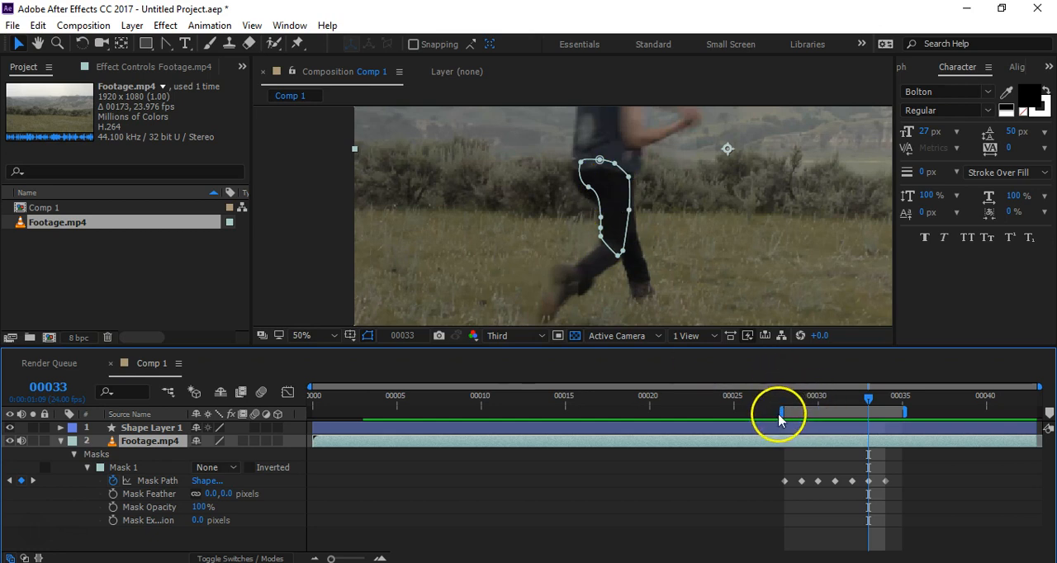
Step: Extend the work area over the whole composition and go to frame 28
left_click_drag(782, 413, 306, 414)
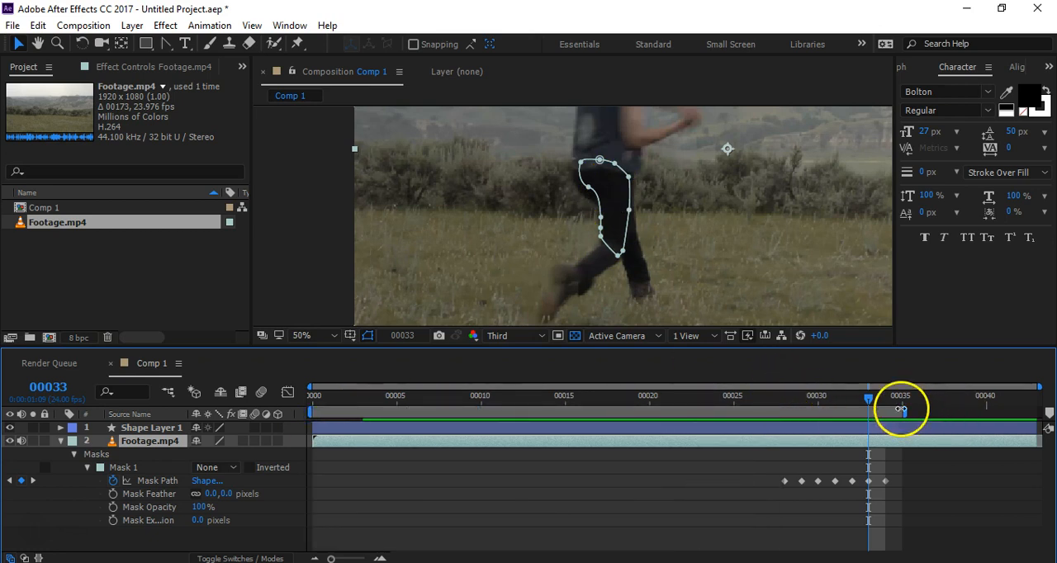
left_click_drag(903, 410, 1046, 414)
left_click_drag(781, 403, 649, 410)
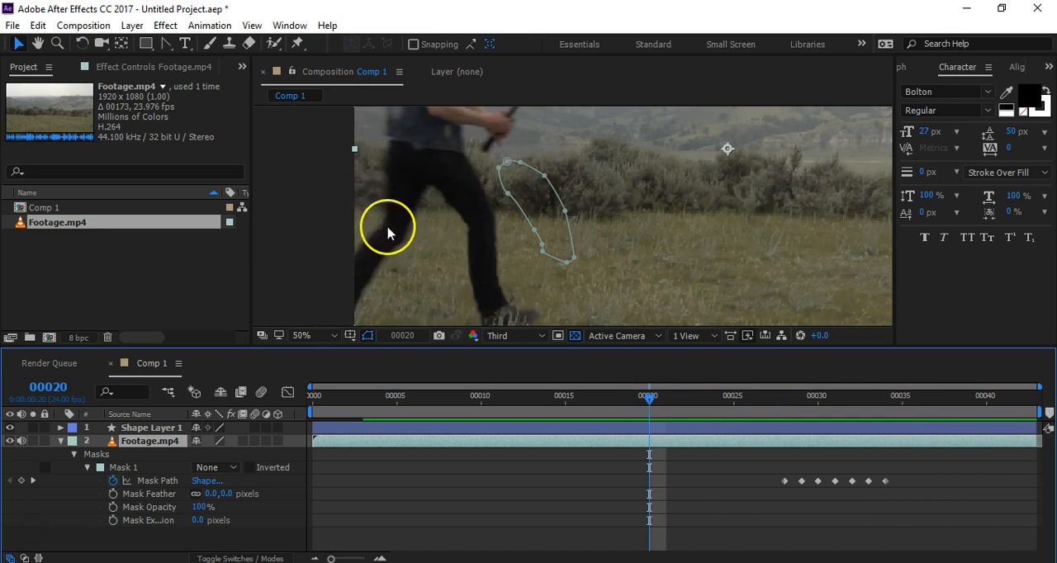
left_click_drag(650, 397, 786, 427)
left_click(573, 240)
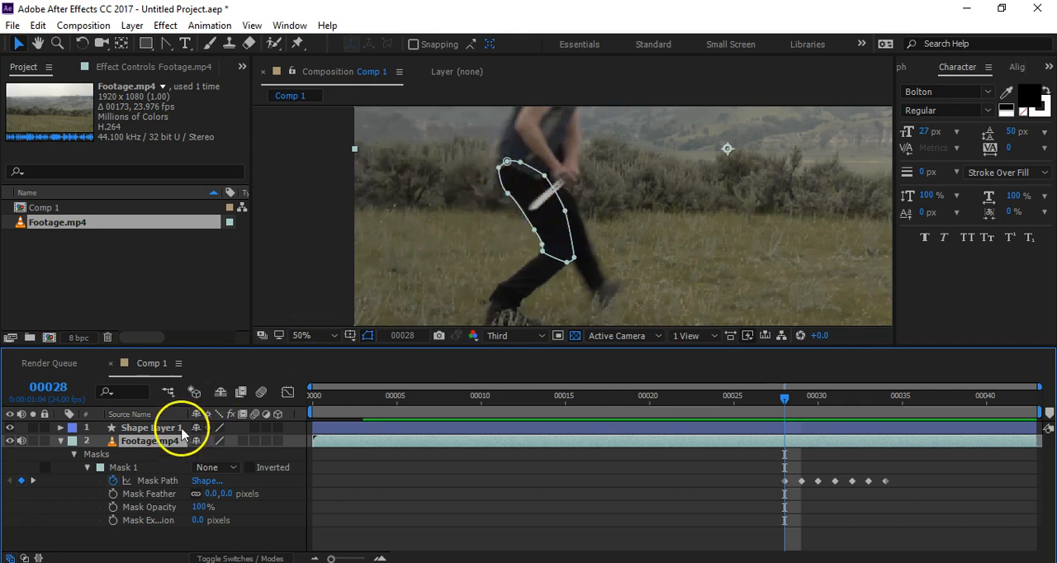
left_click(128, 473)
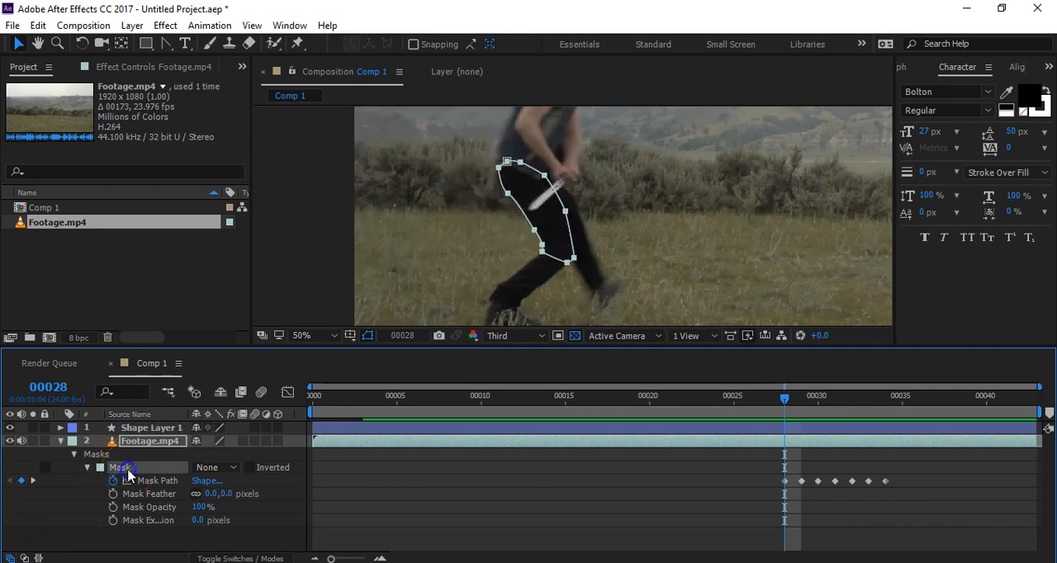
double_click(132, 468)
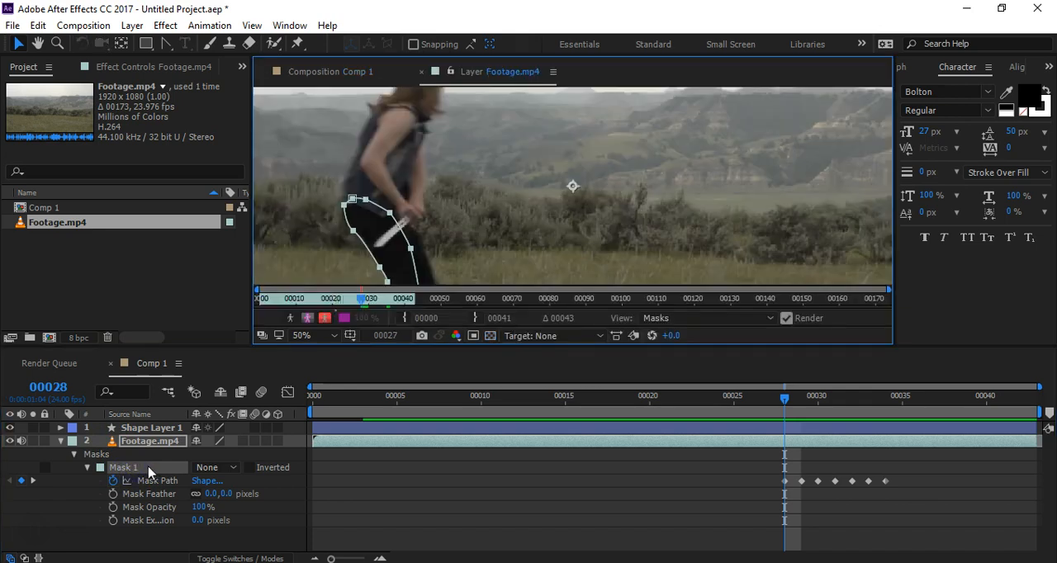
left_click(326, 72)
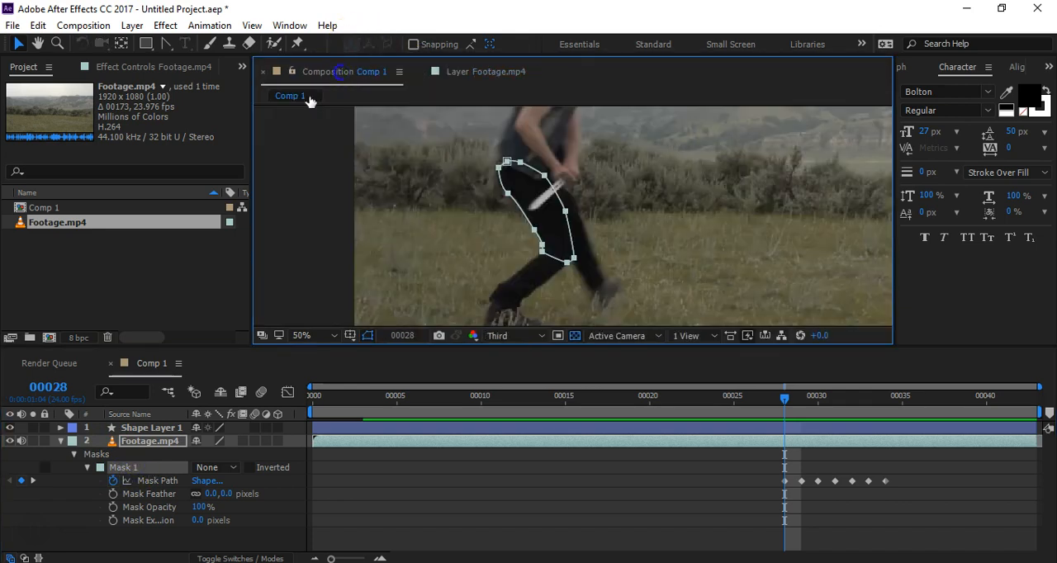
double_click(175, 514)
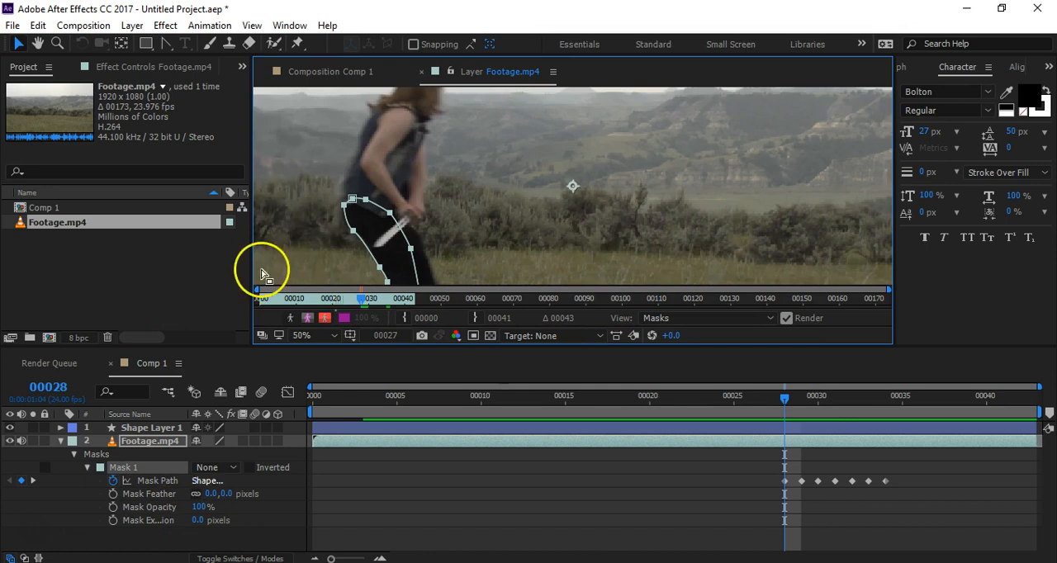
left_click(327, 71)
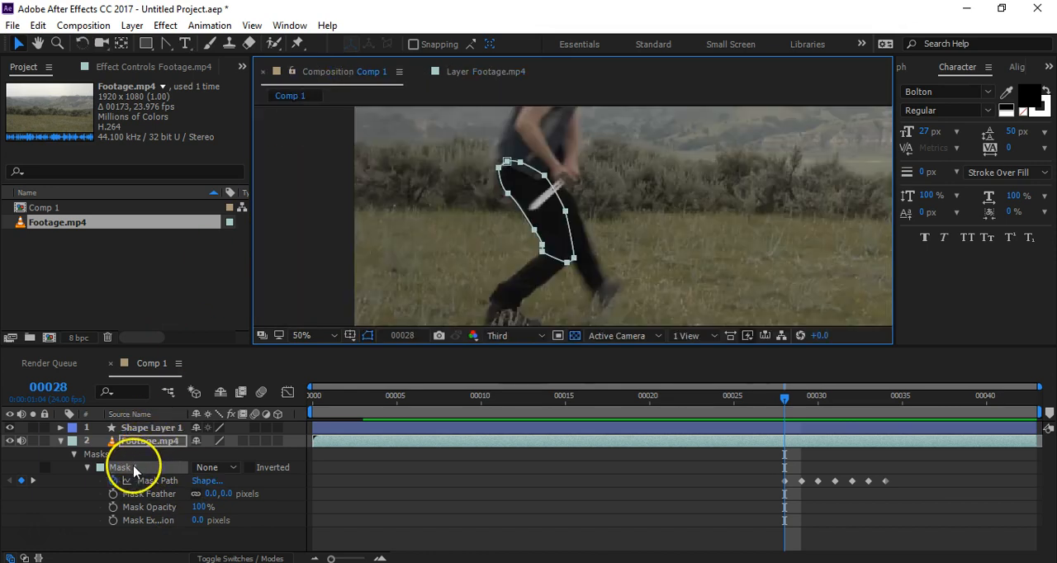
Step: Rename Mask 1 on the Footage.mp4 layer to Right_Leg_Thigh, returning to the composition view
double_click(134, 469)
right_click(134, 468)
left_click(125, 468)
double_click(115, 469)
left_click(124, 469)
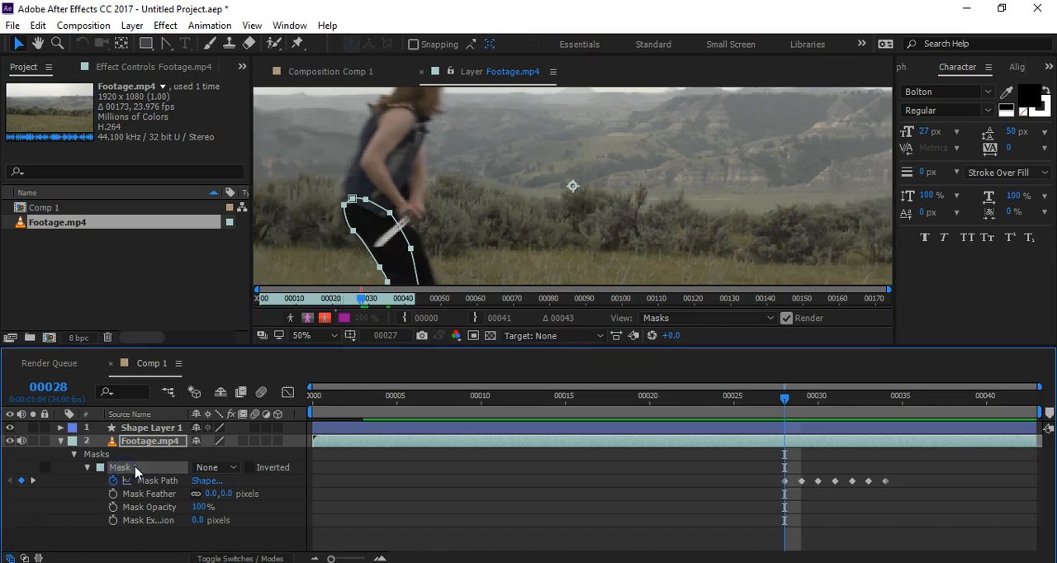
key("Return")
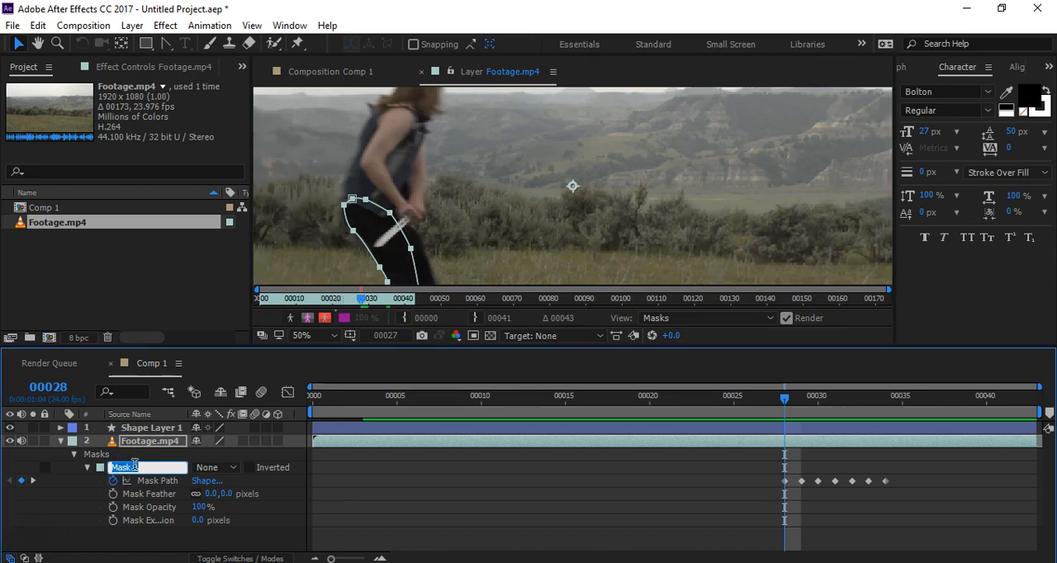
left_click(325, 71)
left_click(144, 469)
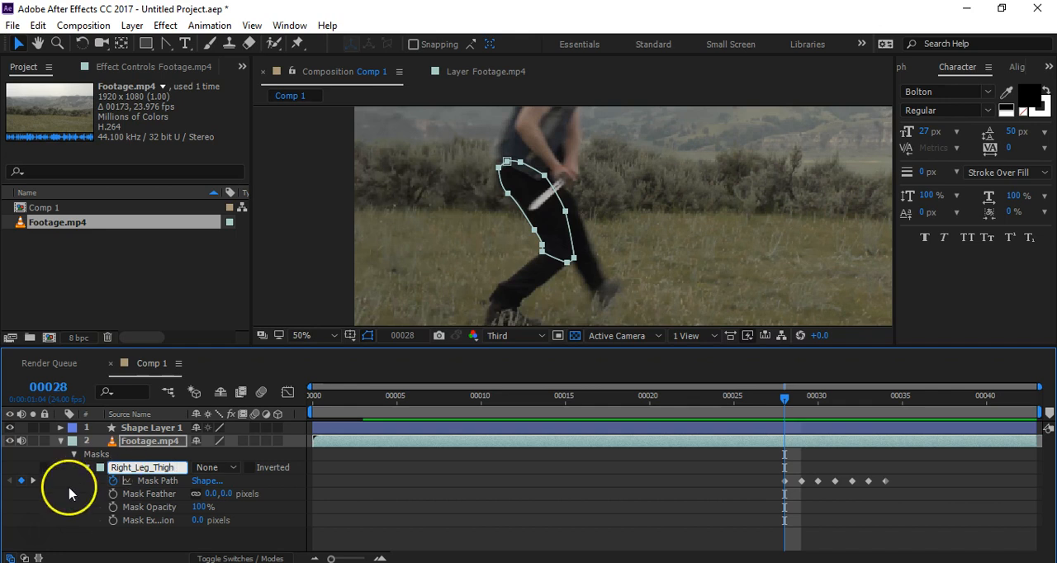
Step: Lock the Right_Leg_Thigh mask and try to move it in the composition view
left_click(45, 468)
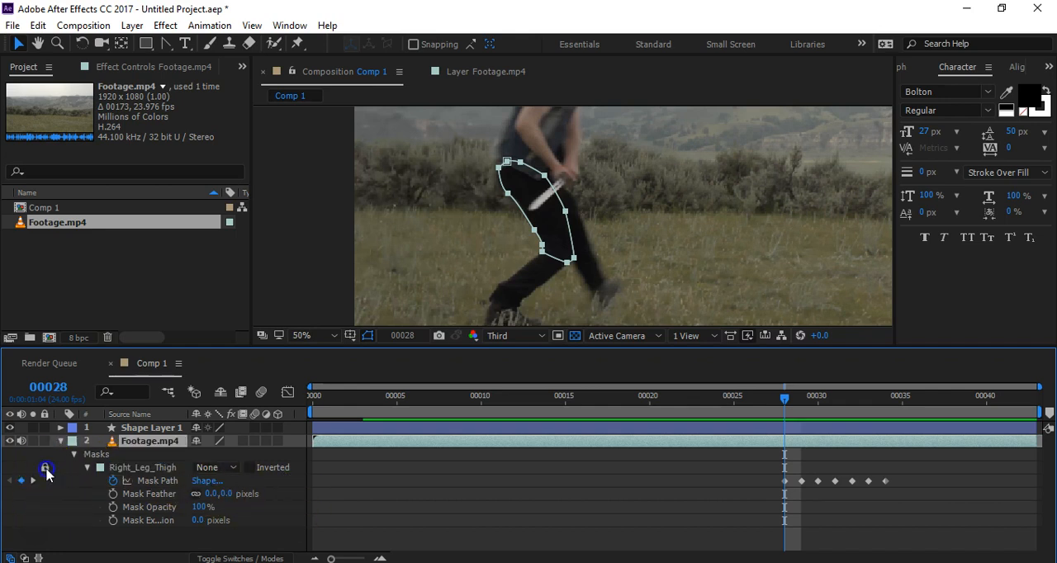
left_click_drag(540, 227, 624, 221)
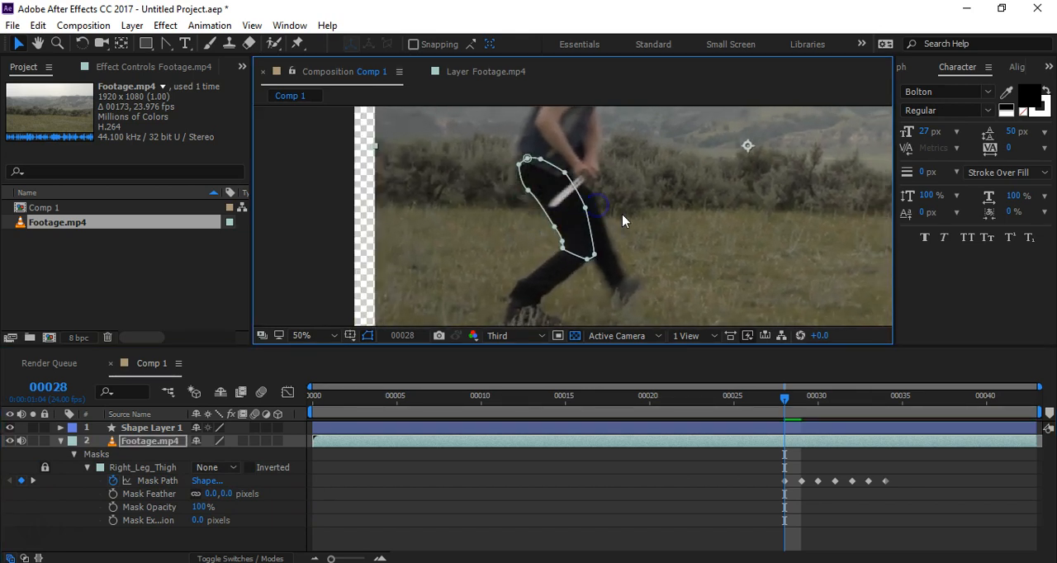
Step: At frame 32, start a second Pen tool mask on the footage layer, from the far thigh's front edge up to the hip
left_click(785, 400)
left_click_drag(791, 403, 852, 418)
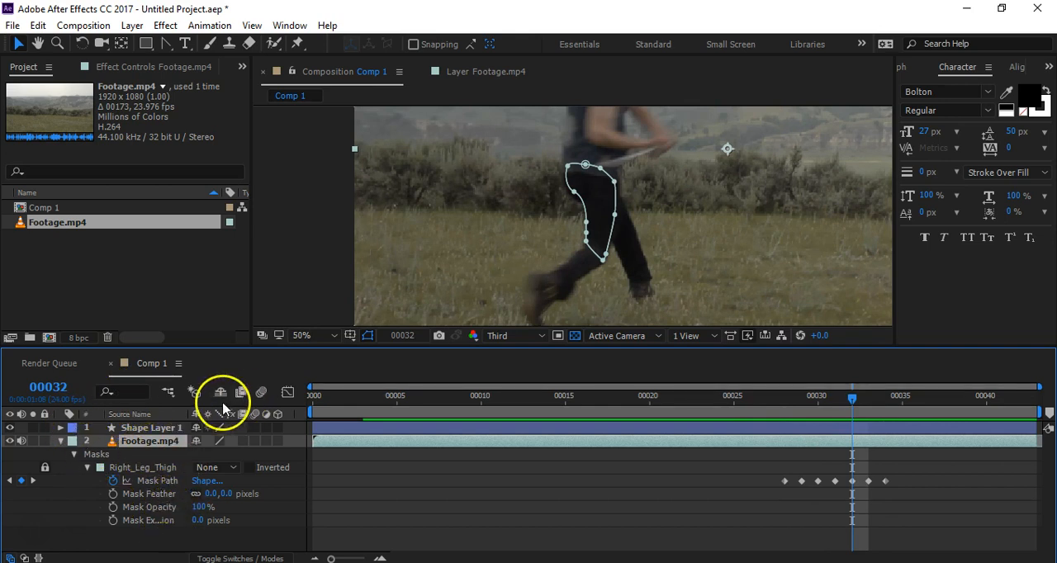
left_click_drag(166, 46, 198, 48)
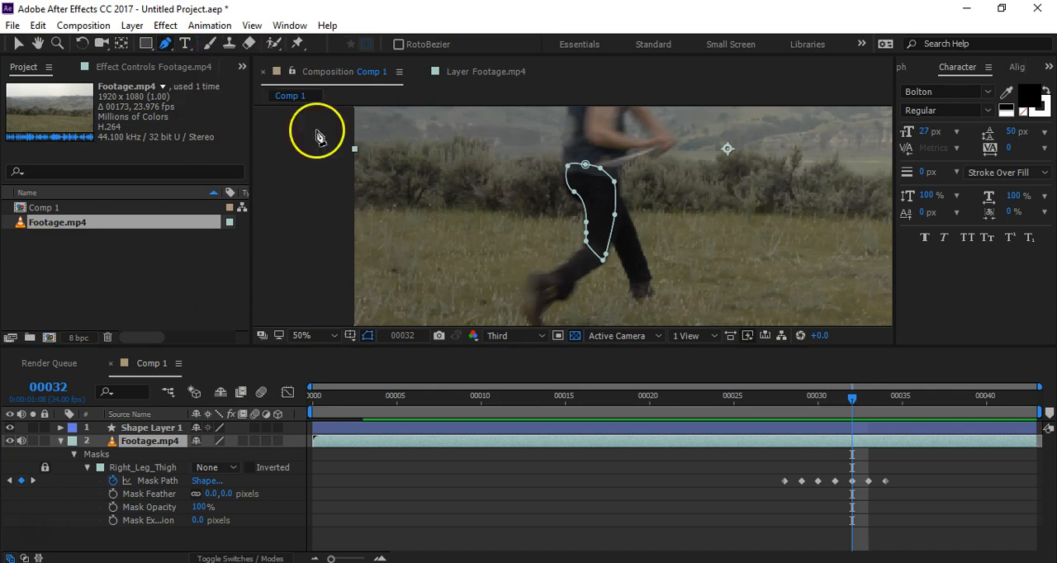
left_click(633, 225)
left_click(607, 180)
left_click(582, 173)
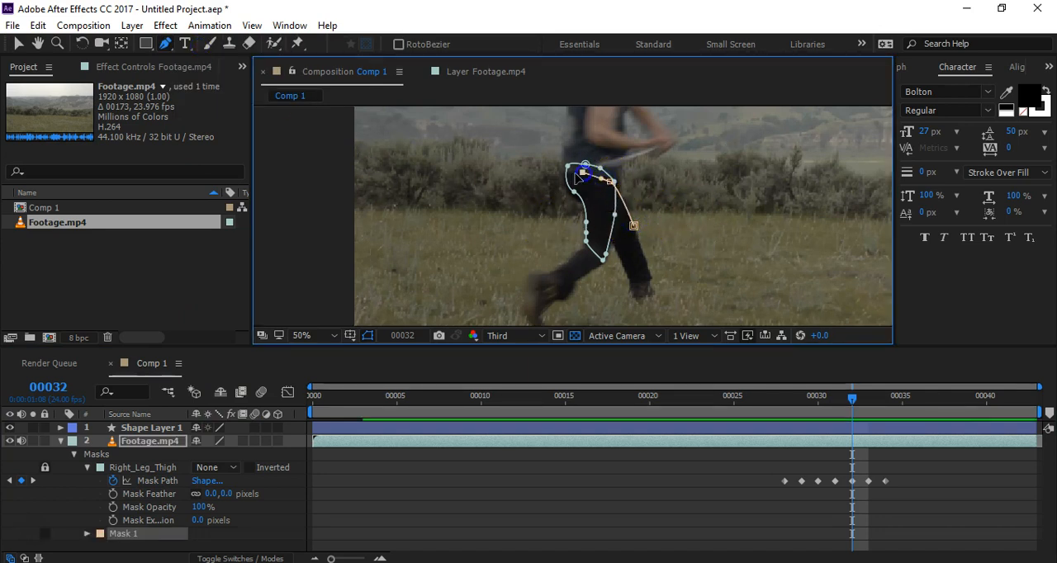
left_click(569, 180)
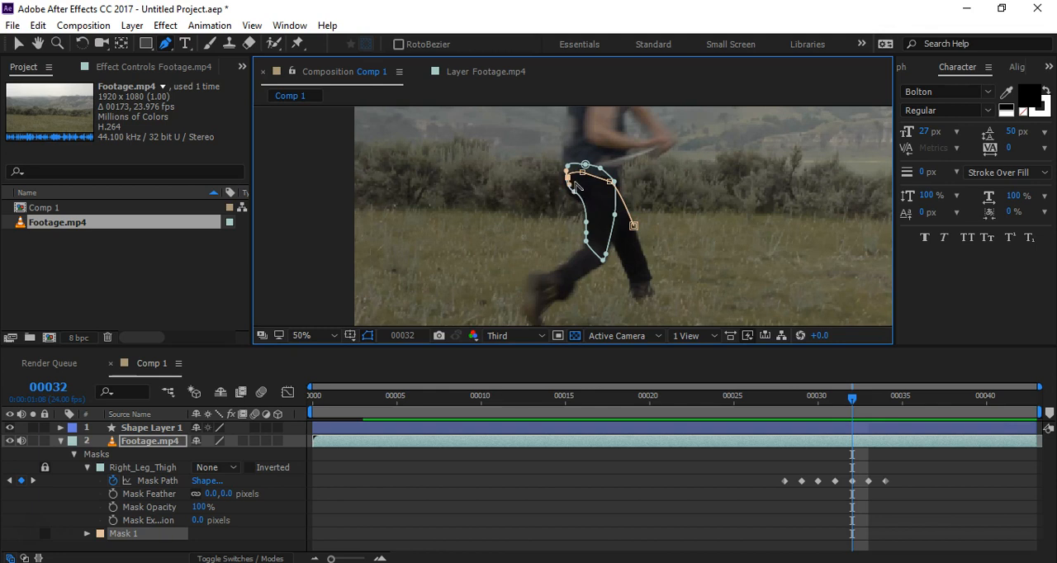
Step: Continue the second mask around the back of the hip and under the far thigh to the knee, and close the path
scroll(572, 178, "up", 6)
scroll(571, 181, "down", 4)
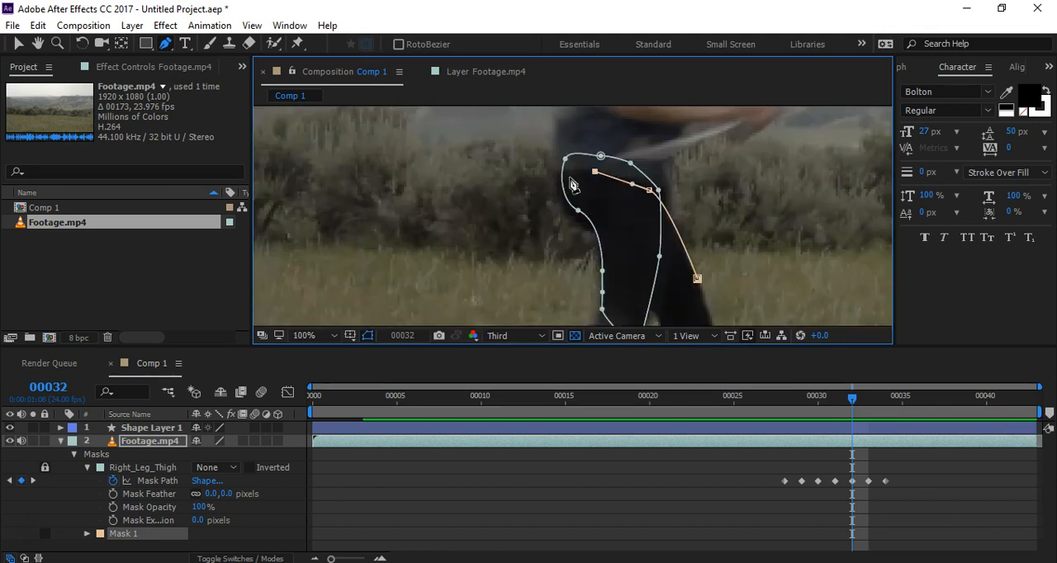
left_click(556, 180)
left_click(570, 219)
left_click(594, 235)
left_click_drag(635, 273, 642, 284)
left_click(653, 315)
left_click(697, 279)
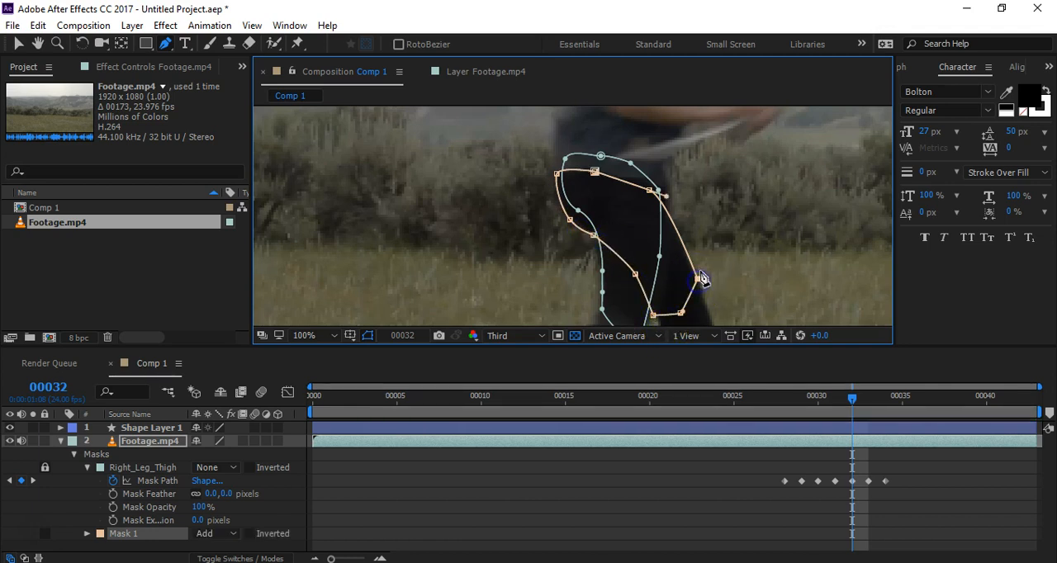
Step: Unlock the Right_Leg_Thigh mask, set its mode to Add and deselect the footage layer
left_click(225, 466)
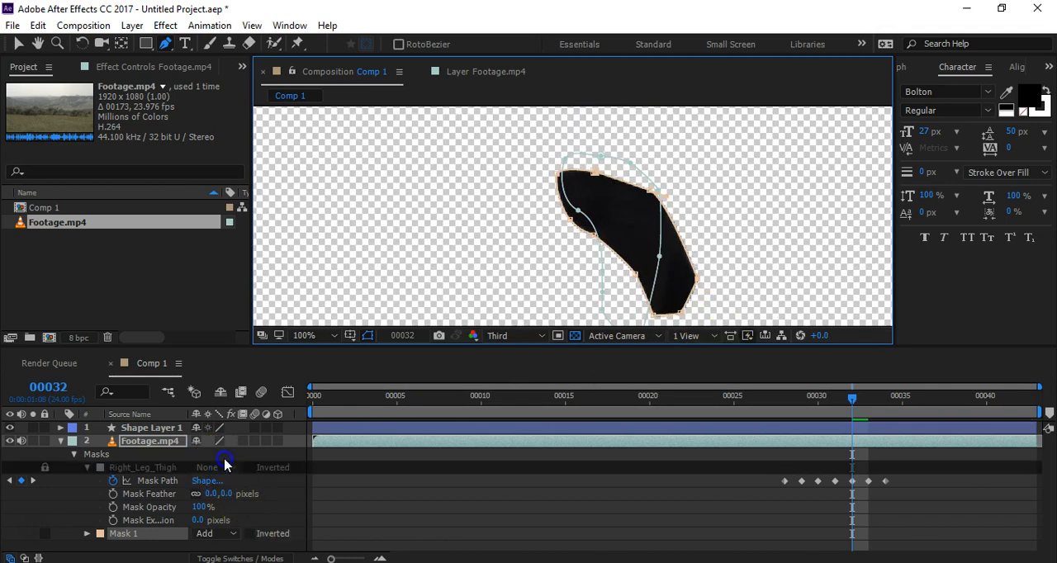
left_click(44, 469)
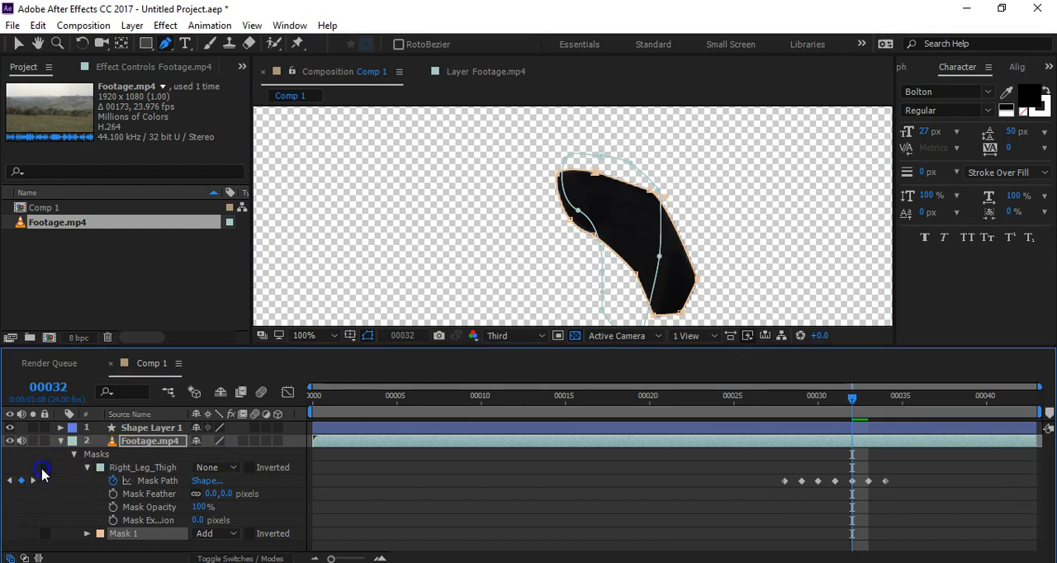
left_click(233, 468)
left_click(229, 368)
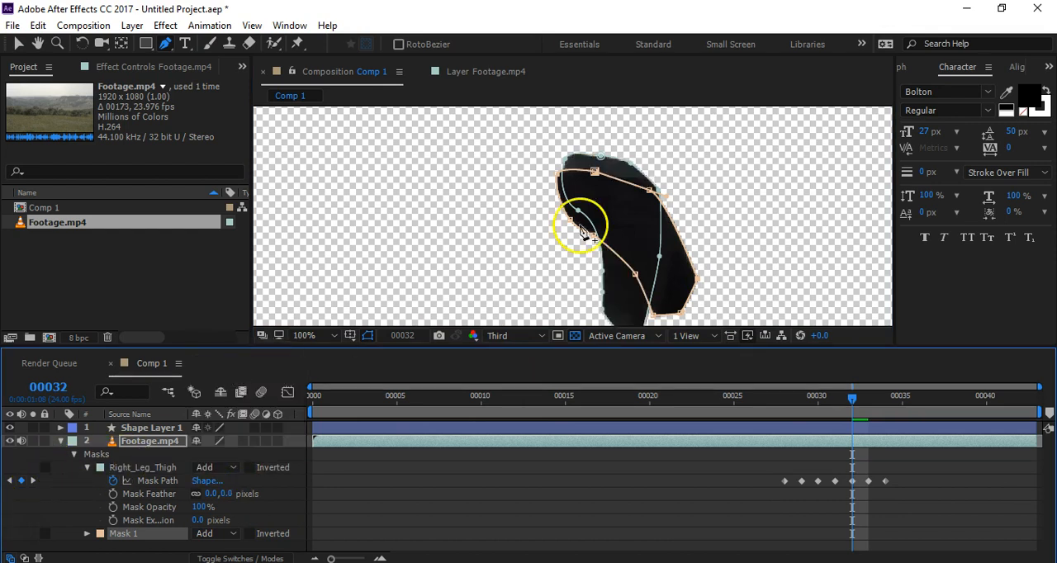
left_click(550, 482)
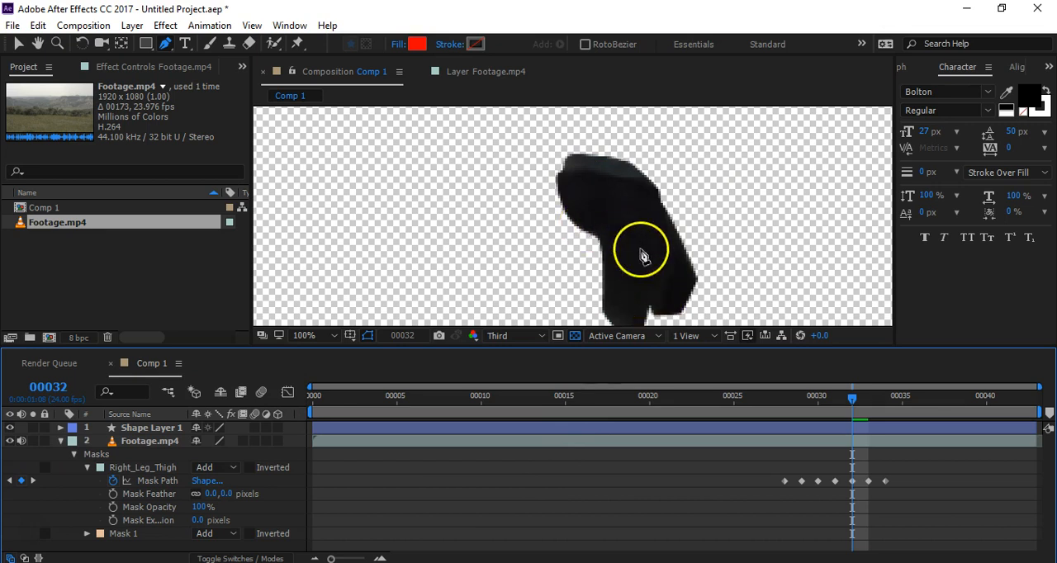
Step: Lock the Right_Leg_Thigh mask and set the mode of both thigh masks to None, keeping the footage layer selected
left_click(44, 468)
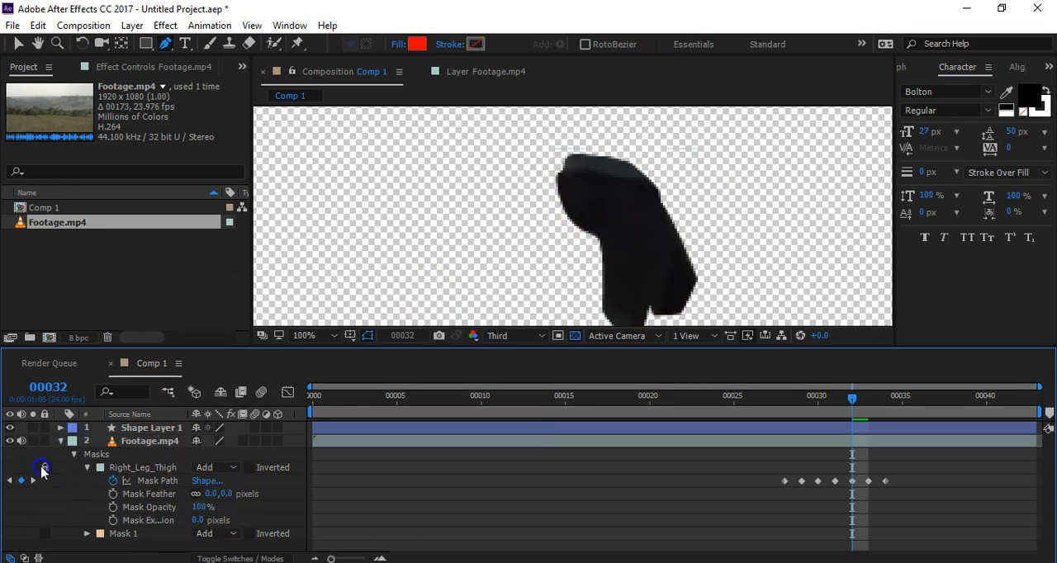
left_click(206, 469)
left_click(233, 347)
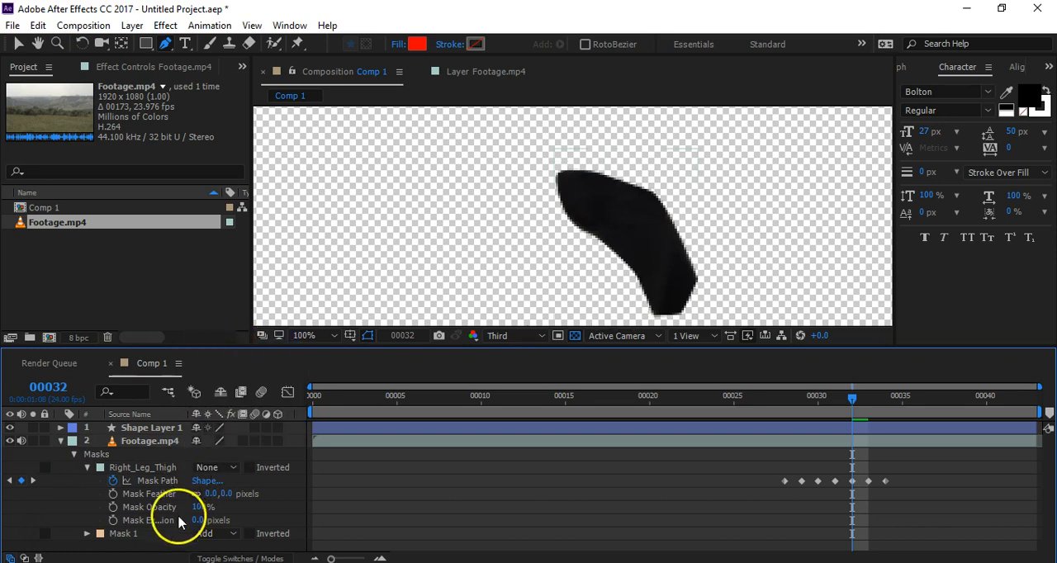
left_click(202, 534)
left_click(230, 414)
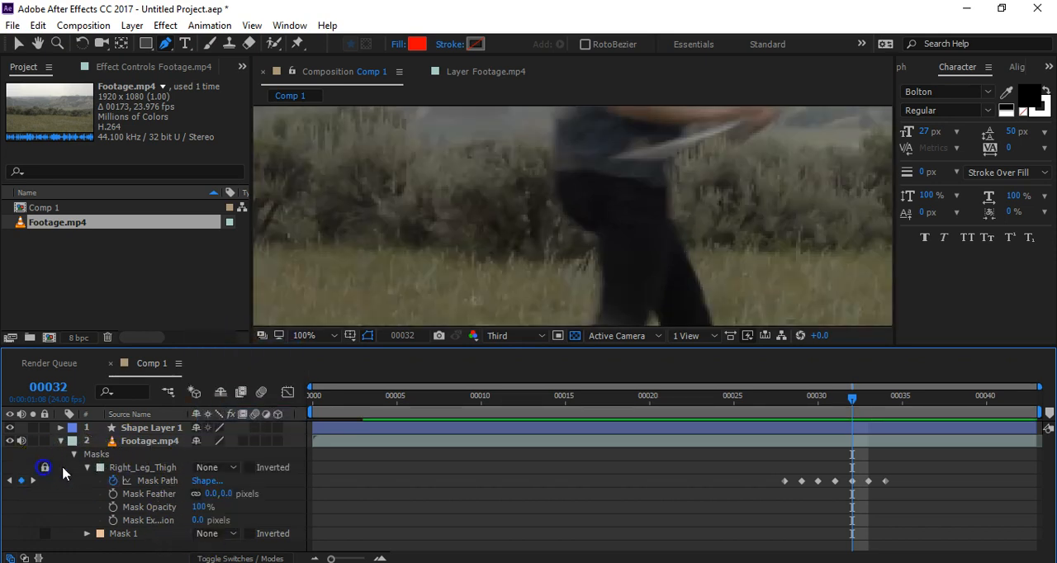
left_click(150, 443)
Step: Examine how the woman's torso and legs move between frames 32 and 39
scroll(725, 226, "down", 2)
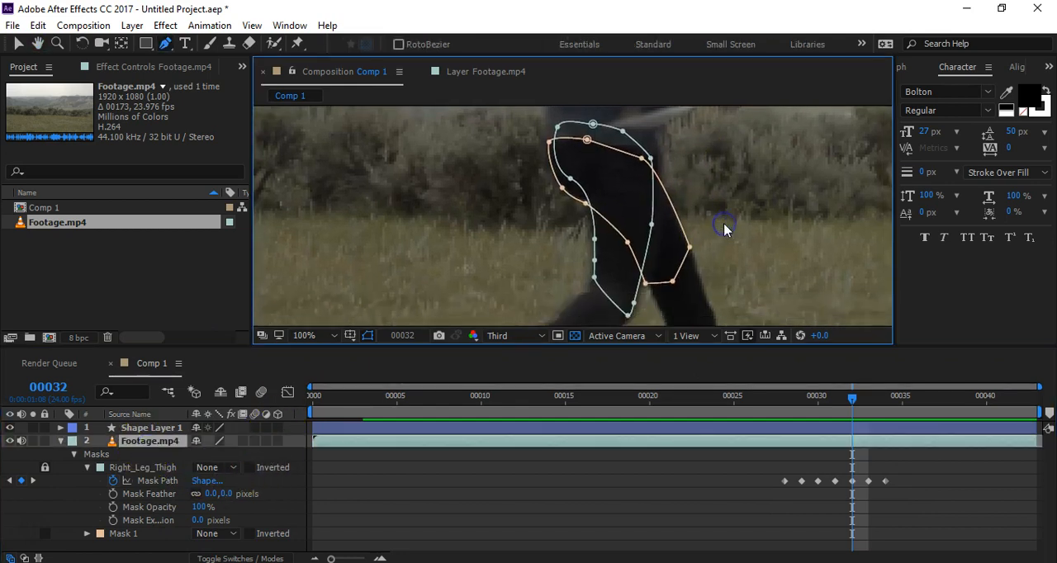
left_click_drag(692, 193, 609, 238)
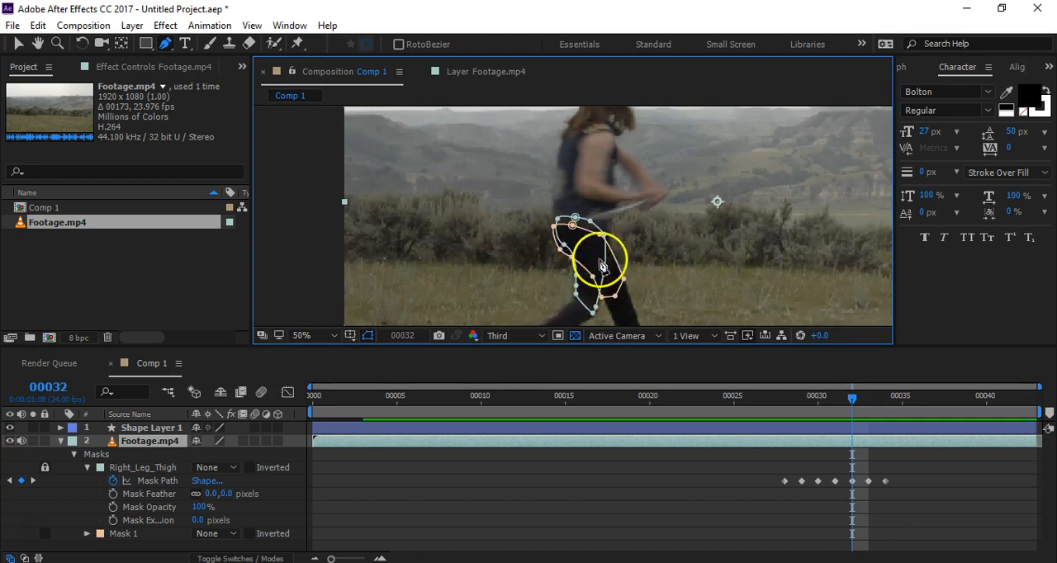
left_click_drag(683, 286, 673, 265)
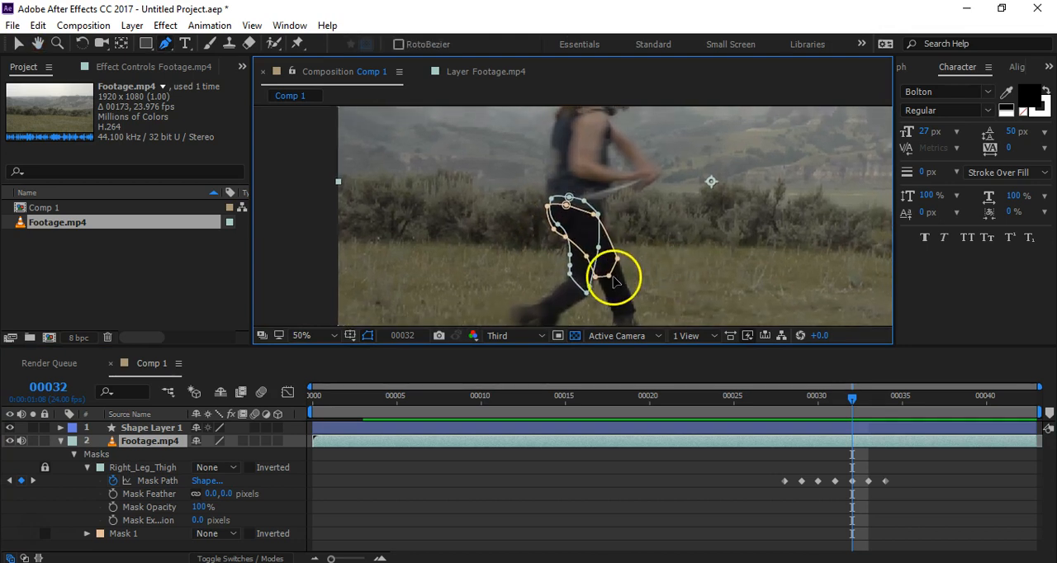
left_click_drag(592, 214, 549, 234)
left_click_drag(622, 251, 603, 228)
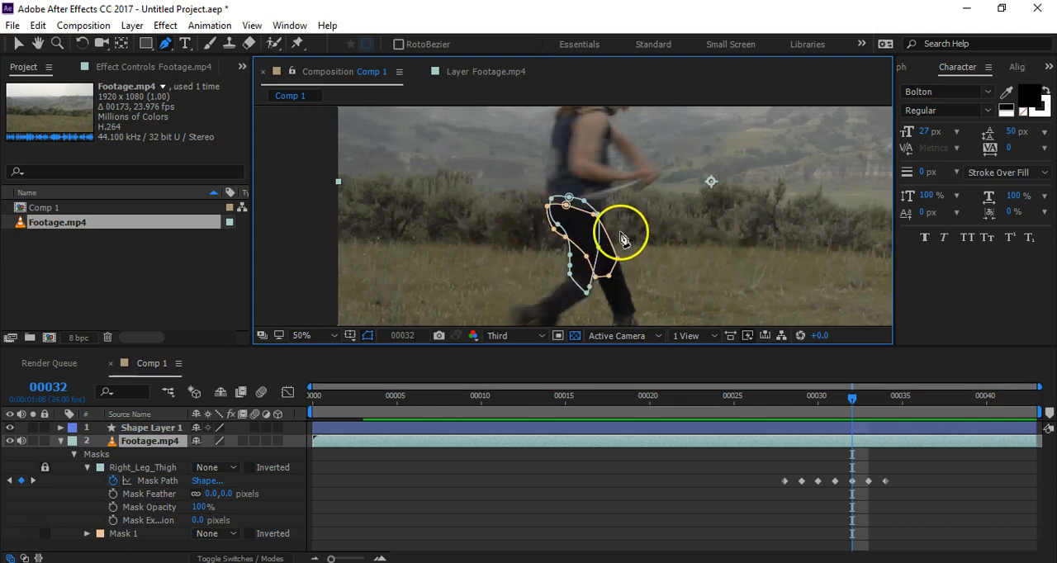
left_click_drag(606, 184, 567, 258)
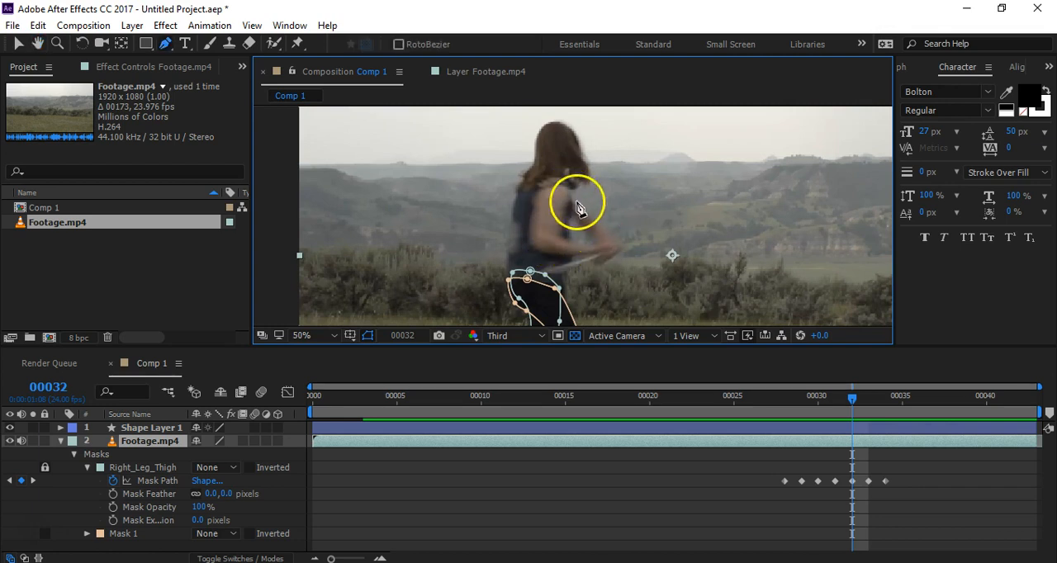
left_click_drag(618, 277, 651, 214)
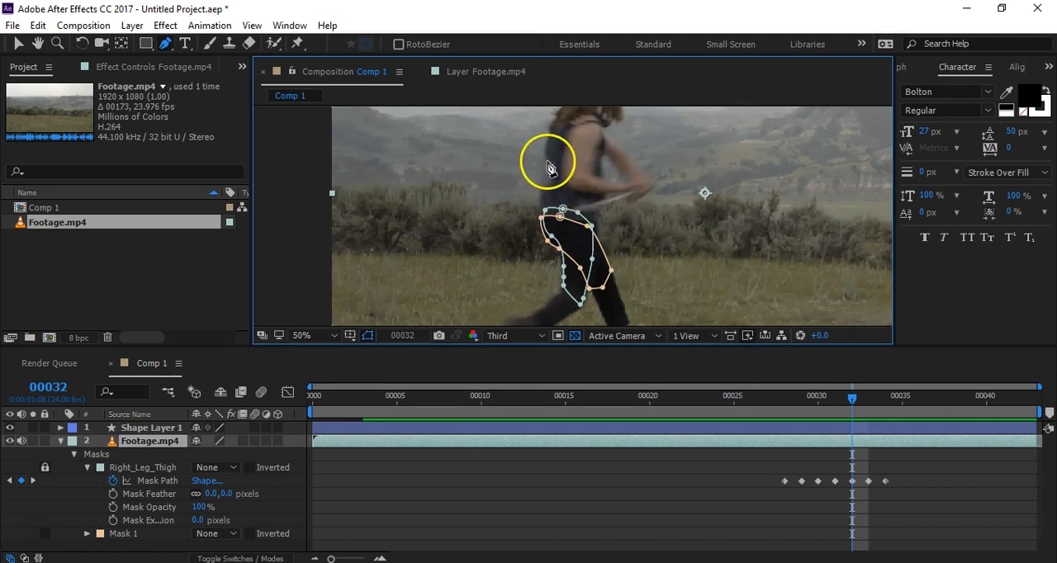
left_click_drag(793, 396, 973, 394)
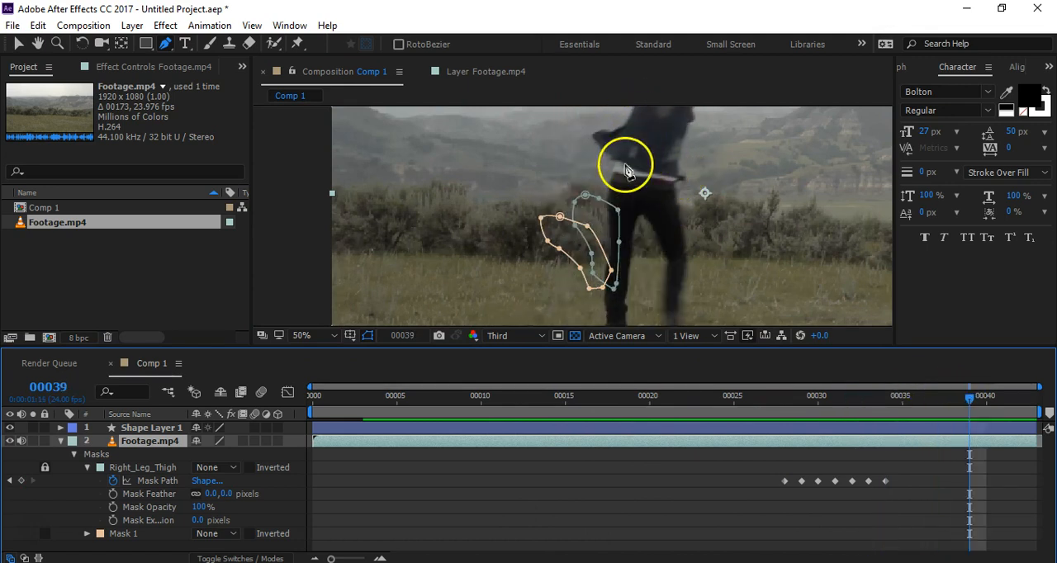
left_click_drag(807, 396, 913, 404)
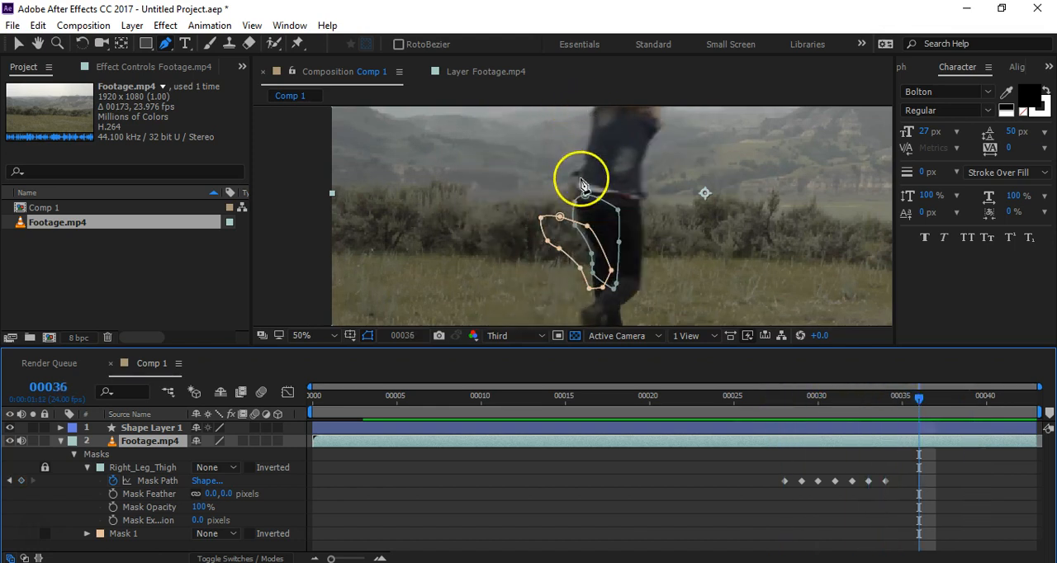
left_click_drag(920, 401, 968, 400)
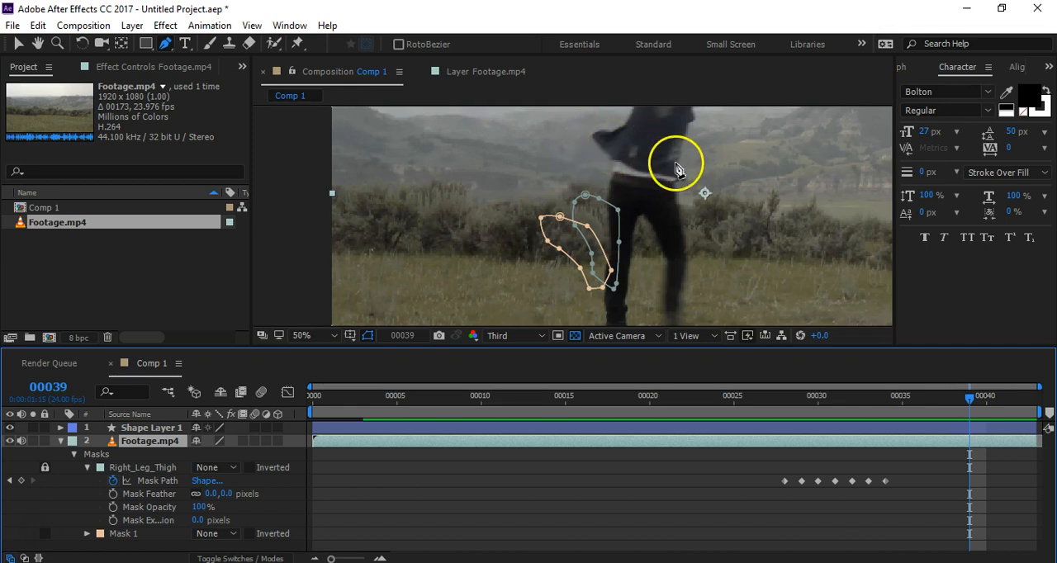
left_click_drag(676, 169, 612, 226)
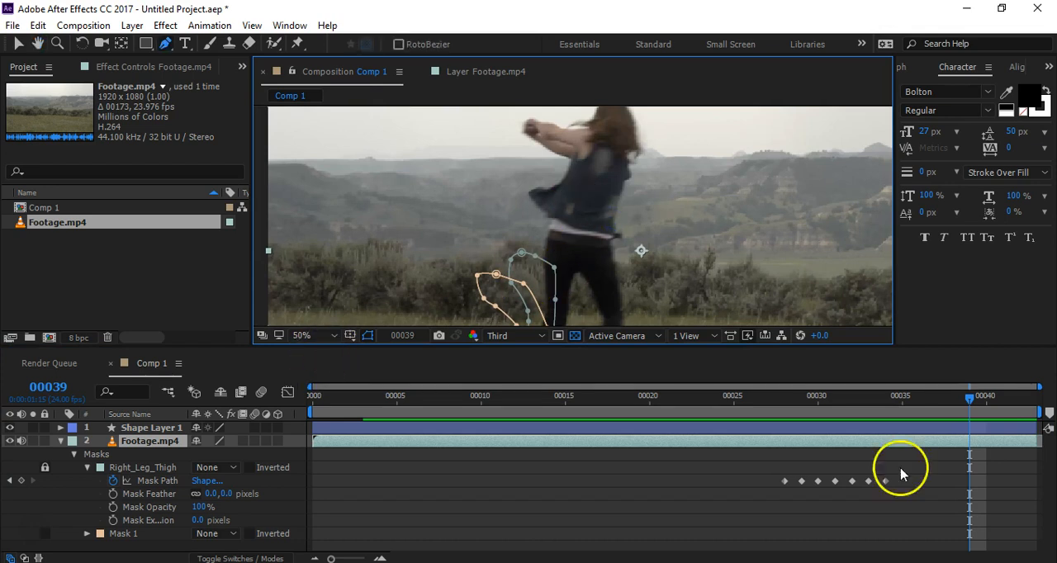
Step: At frame 35, draw a closed Pen tool mask around the torso and set its mode to None
left_click_drag(969, 401, 912, 419)
left_click(516, 165)
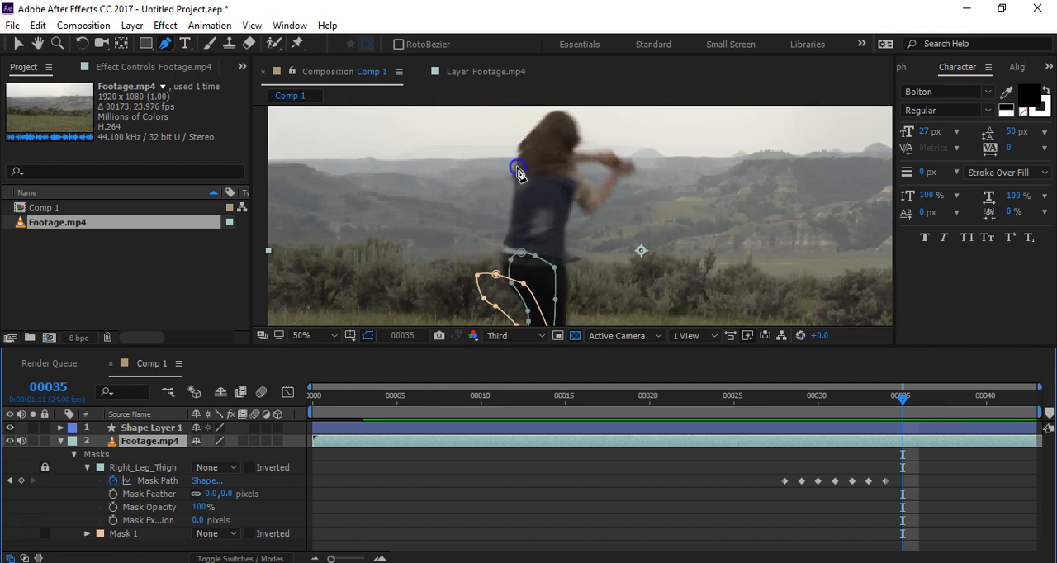
left_click_drag(504, 242, 526, 271)
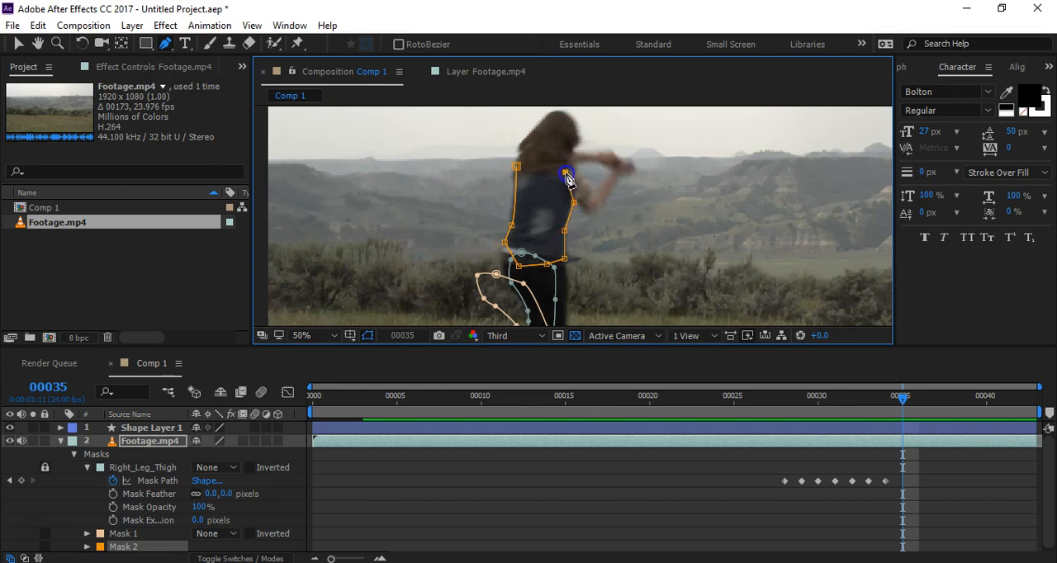
left_click(518, 165)
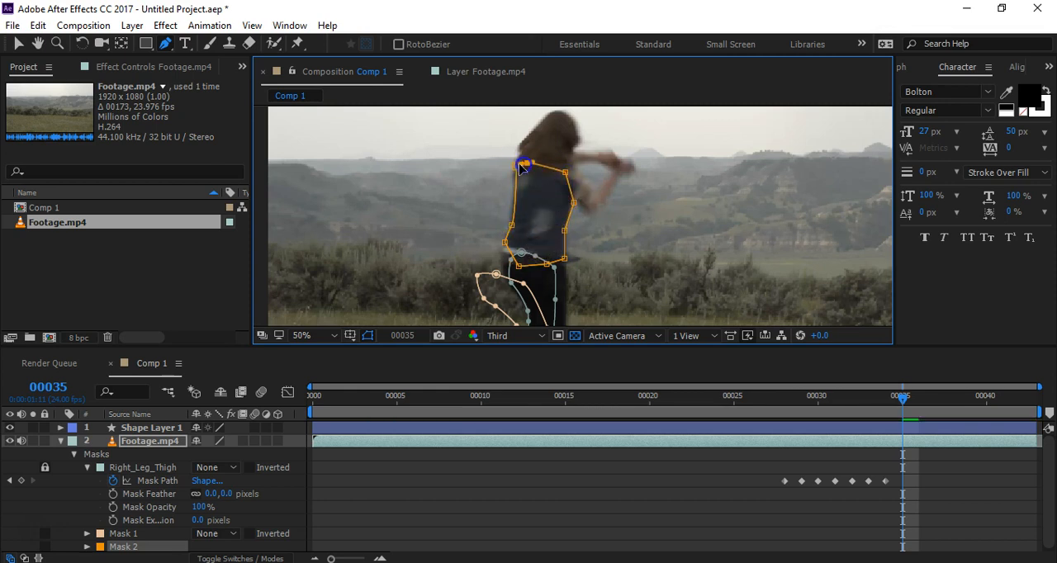
left_click(519, 168)
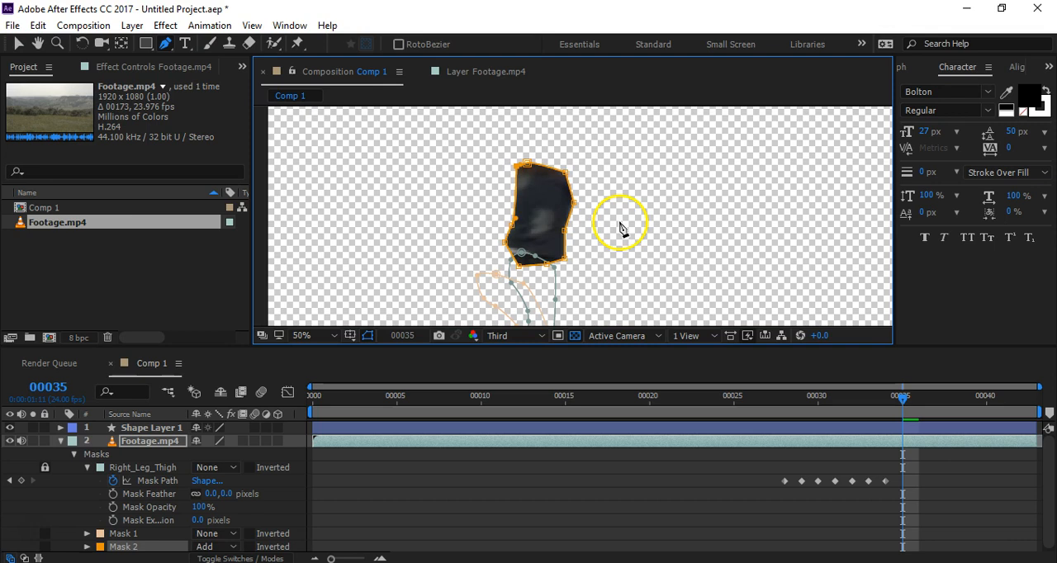
left_click(210, 547)
left_click(237, 430)
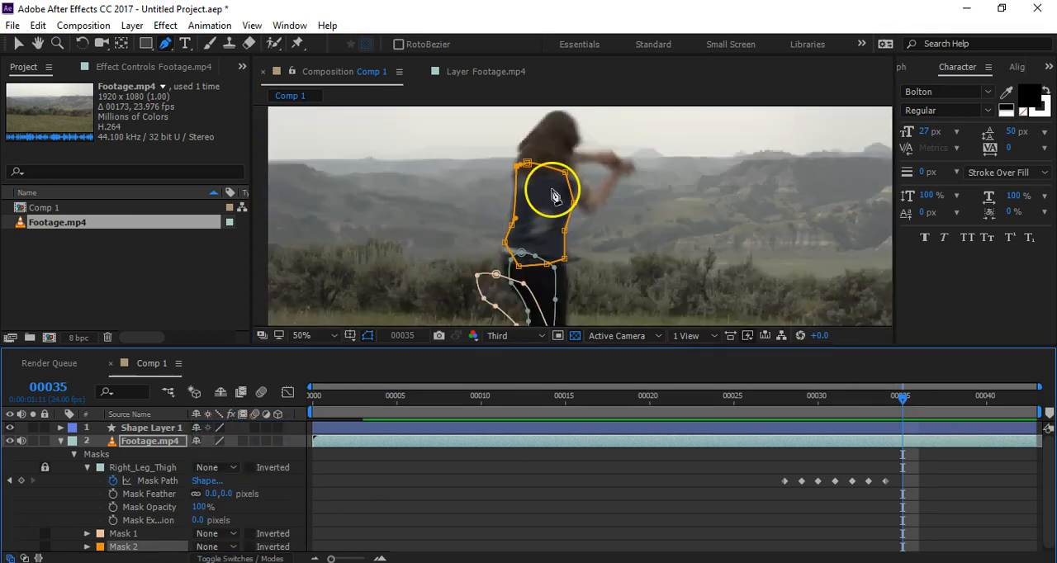
Step: Try to move and rotate the whole torso mask to match the body at frame 39 without path keyframes
left_click_drag(903, 400, 969, 399)
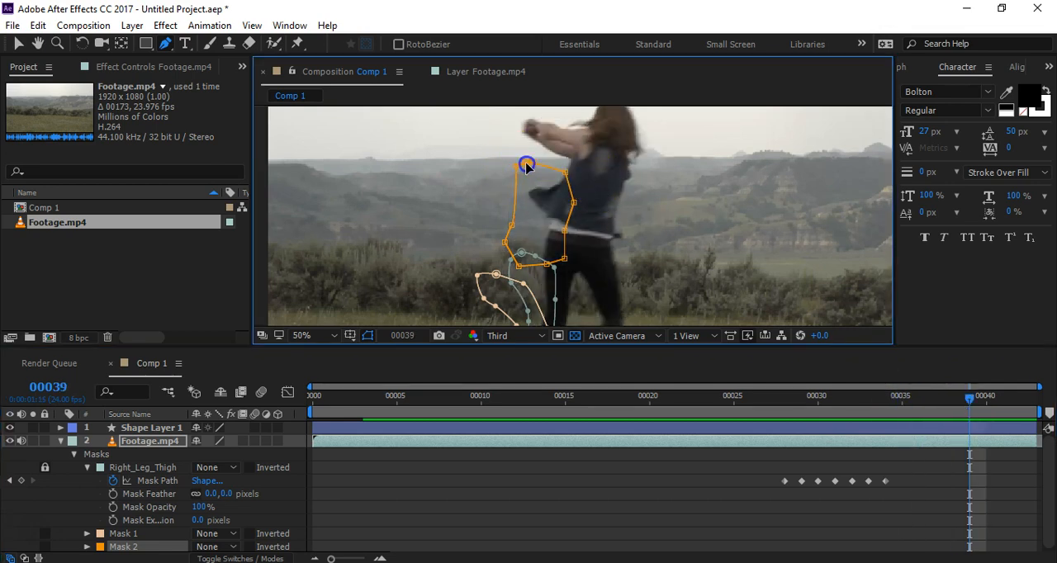
key("v")
double_click(576, 225)
left_click_drag(568, 230, 617, 201)
left_click_drag(642, 114, 657, 137)
left_click(552, 210)
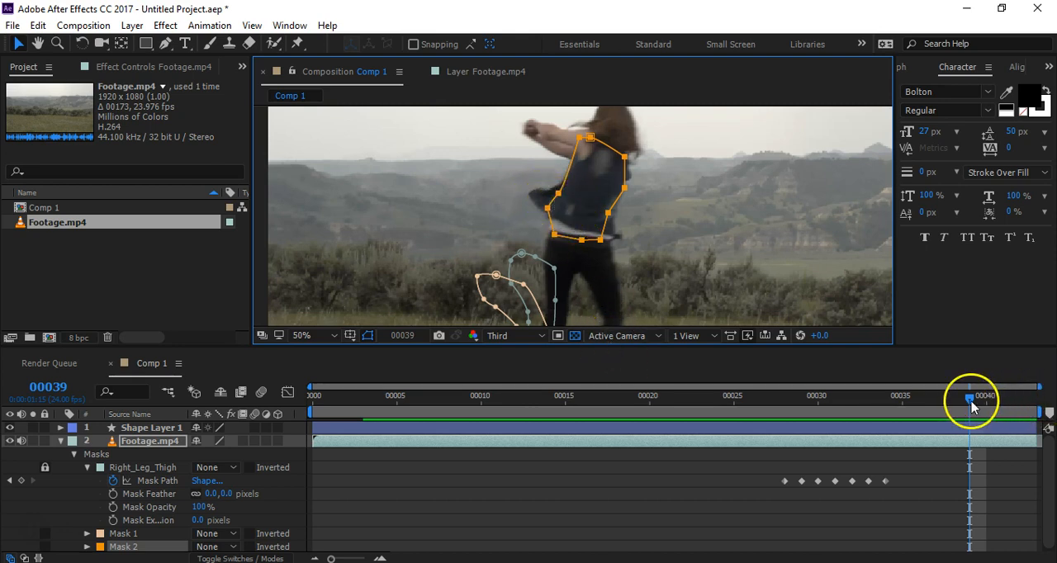
Step: At frame 35, move the torso mask back over the torso and enable keyframing of its Mask Path
left_click_drag(971, 404, 913, 420)
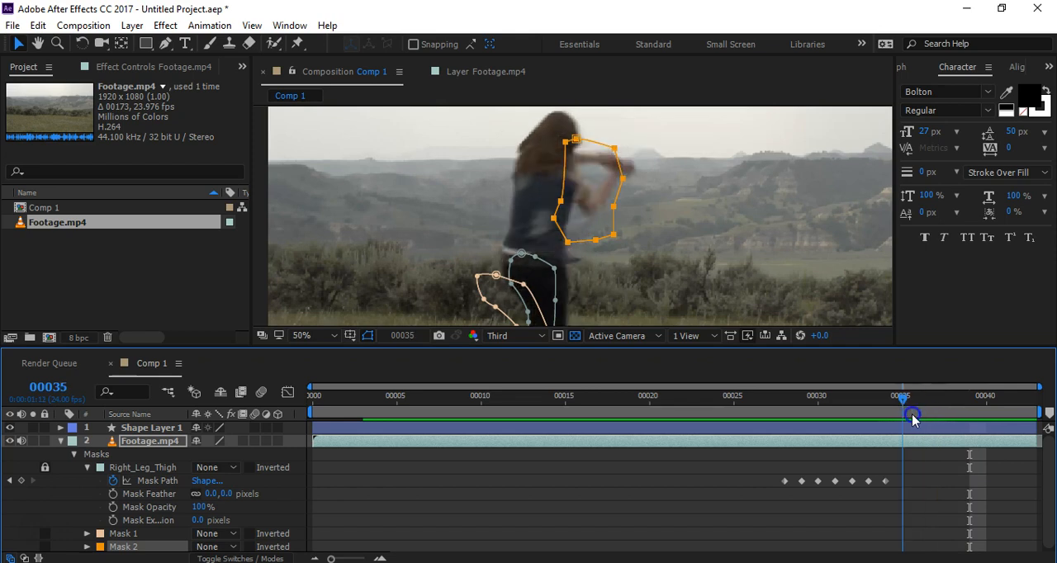
double_click(614, 237)
left_click_drag(612, 240, 562, 263)
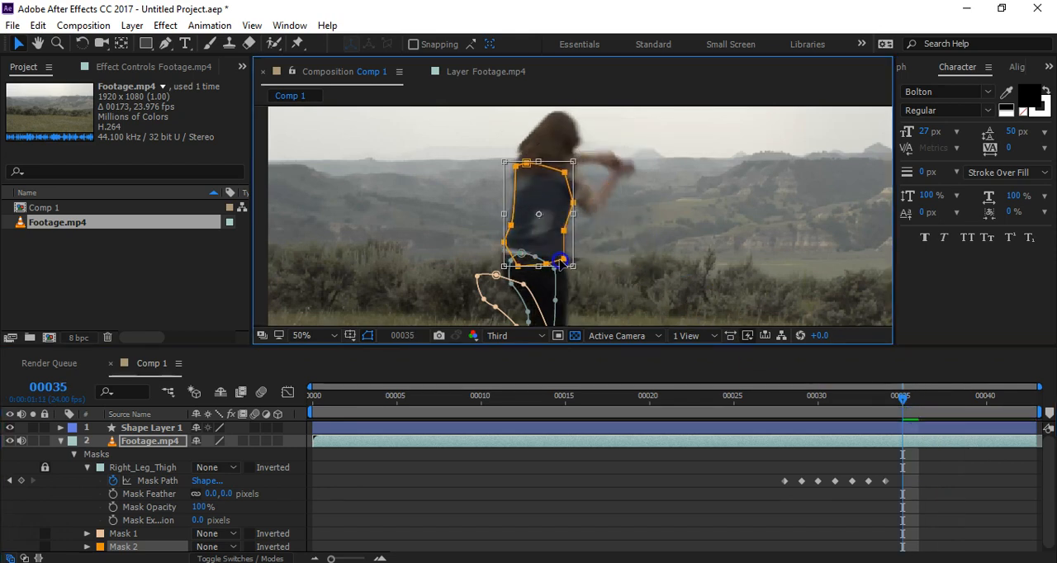
left_click(87, 547)
left_click(113, 505)
Step: At frame 39, move and rotate the whole torso mask to follow the leaning torso
left_click_drag(887, 401, 968, 408)
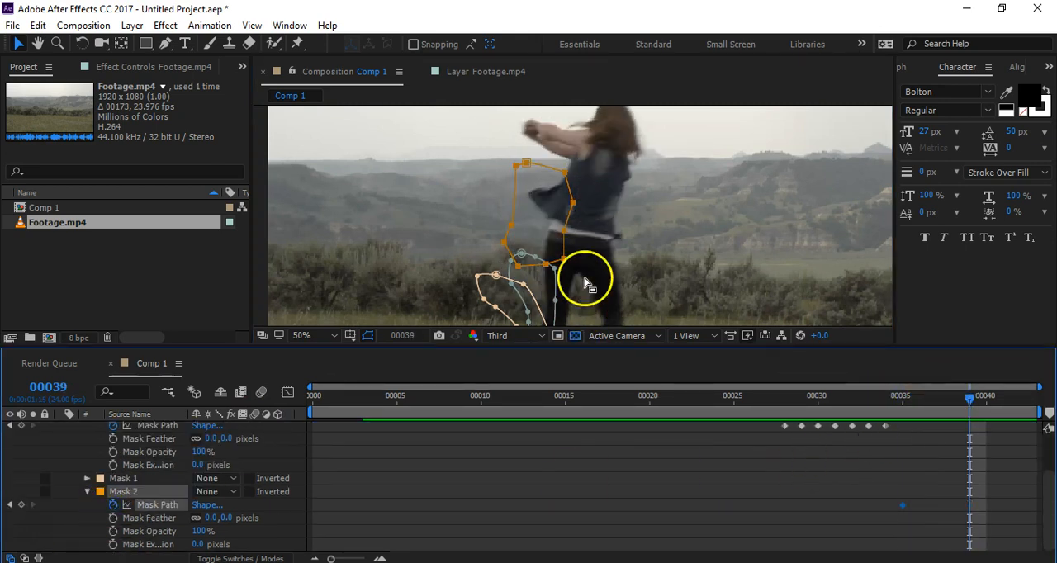
double_click(574, 203)
left_click_drag(562, 242, 612, 234)
left_click_drag(625, 150, 658, 141)
left_click(605, 173)
left_click_drag(610, 170, 610, 171)
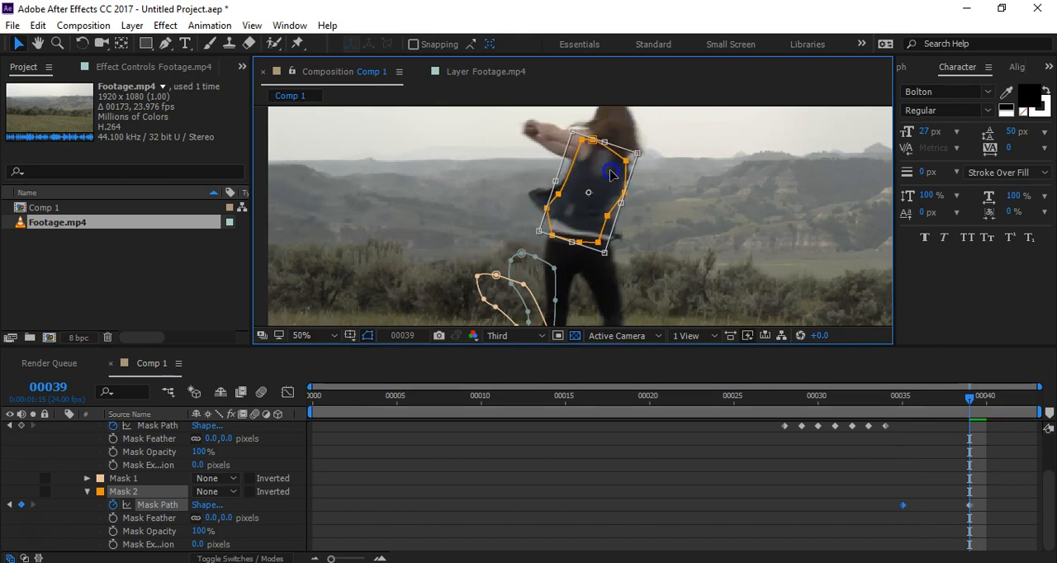
Step: At frame 42, reposition the torso mask over the torso and rotate it upright to match the body
left_click_drag(967, 398, 1027, 427)
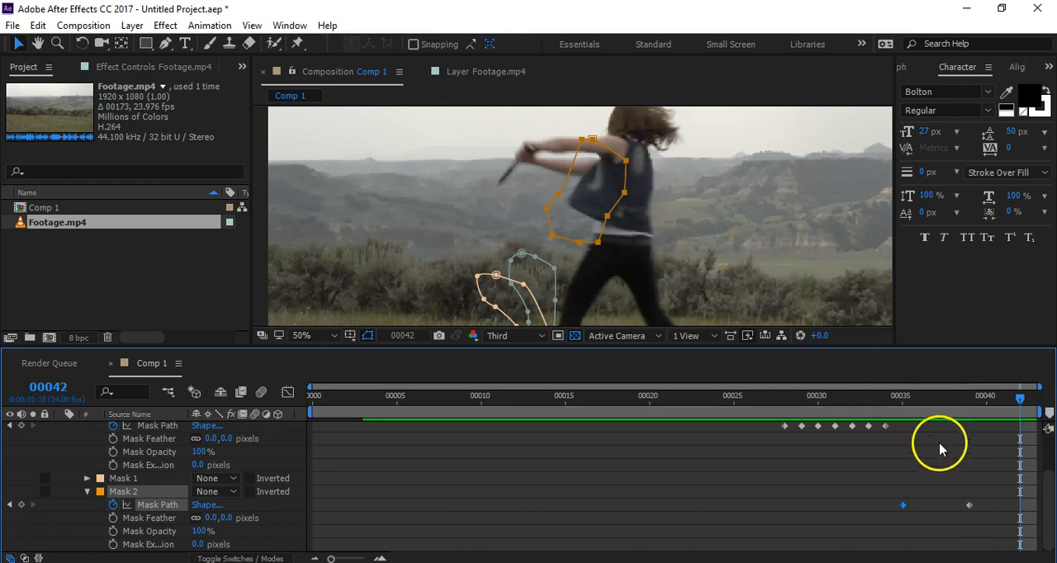
left_click(598, 244)
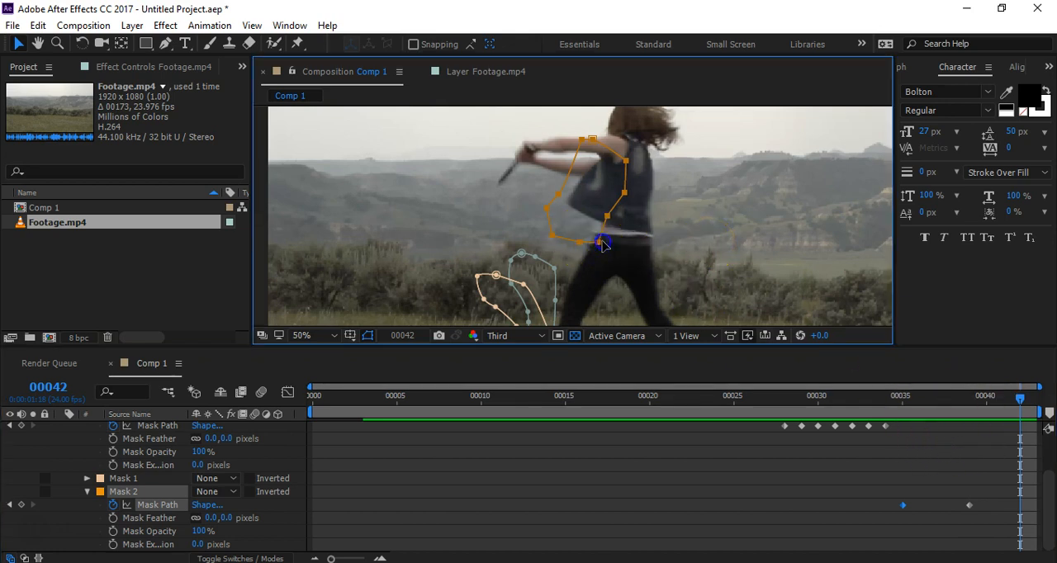
left_click_drag(600, 245, 643, 254)
left_click_drag(671, 155, 656, 189)
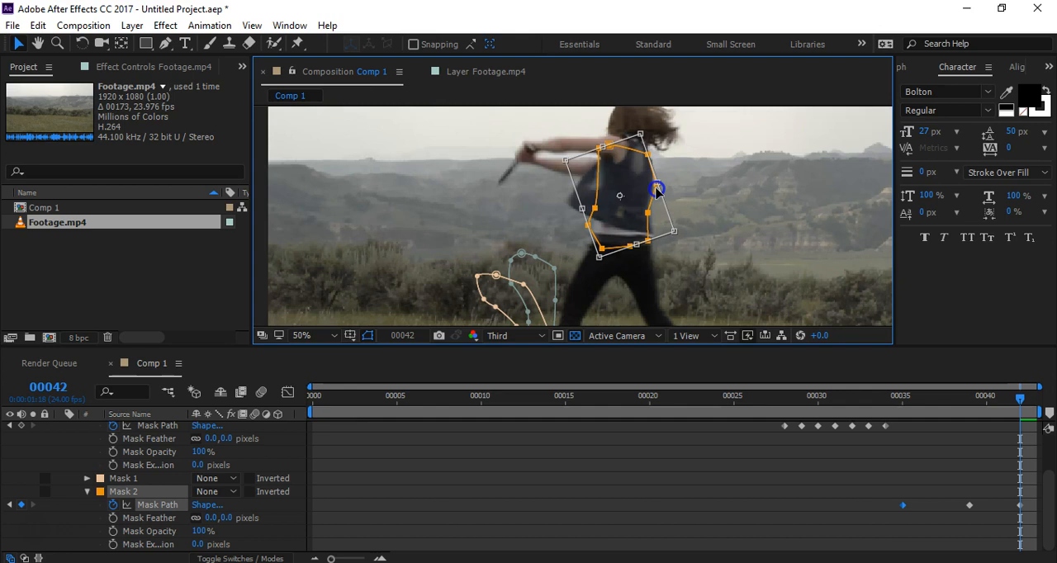
double_click(482, 214)
left_click(694, 254)
mouse_move(1020, 401)
left_mouse_down()
mouse_move(928, 413)
mouse_move(1029, 411)
left_mouse_up()
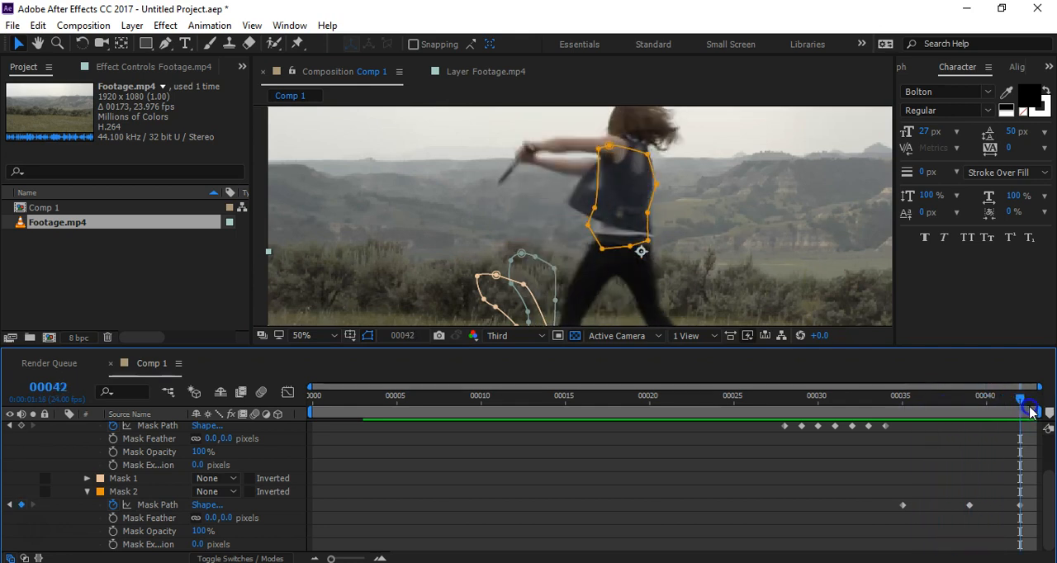
Step: Try to start a Pen tool mask on the loose vest flap beside the unlocked torso mask, and undo the stray path
left_click(146, 43)
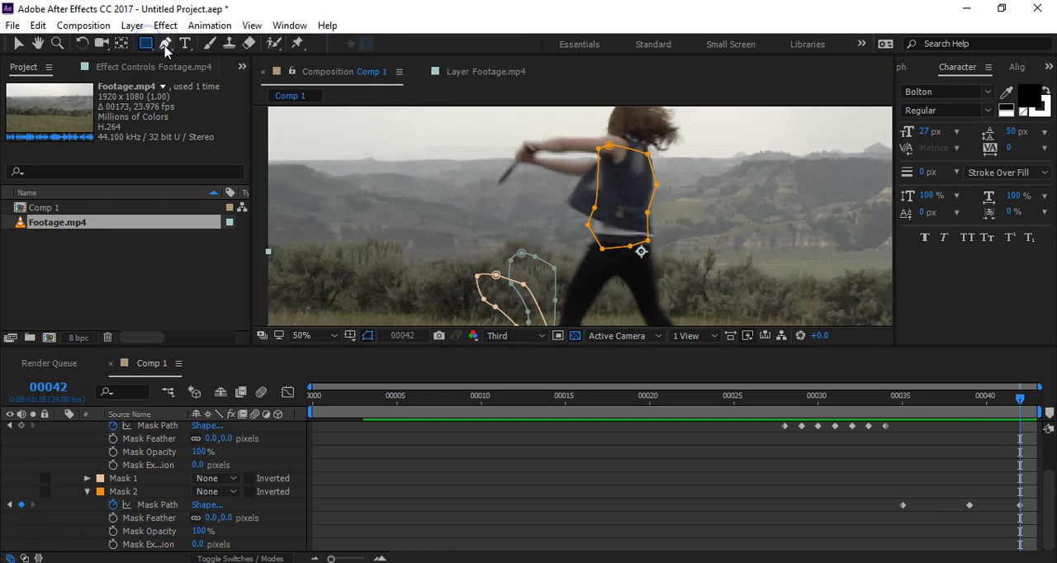
left_click(601, 160)
left_click_drag(574, 189, 571, 198)
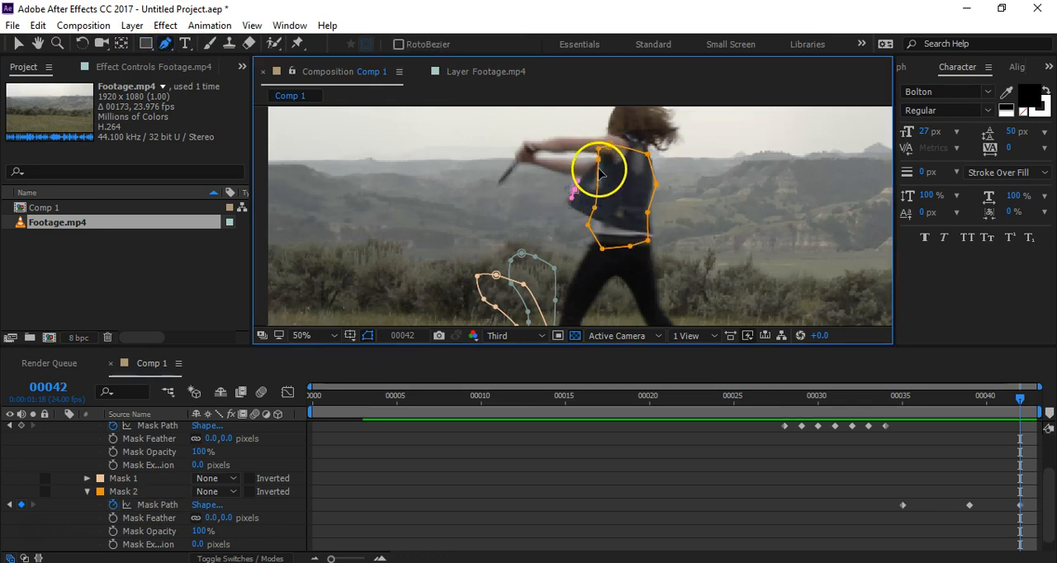
key("ctrl+z")
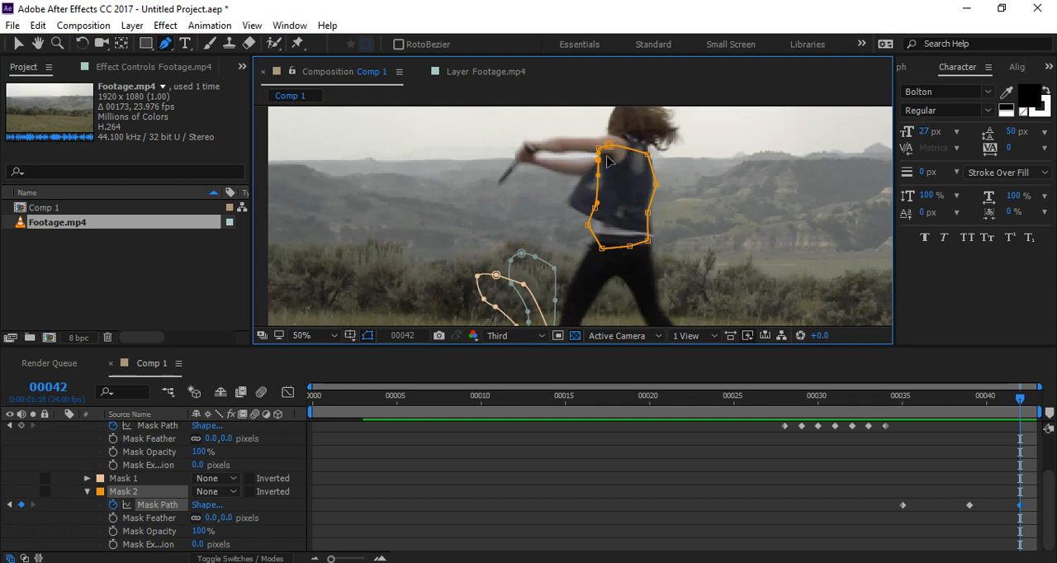
Step: Lock the torso mask and draw a separate closed Pen tool mask around the loose vest flap, overlapping the torso
left_click(45, 492)
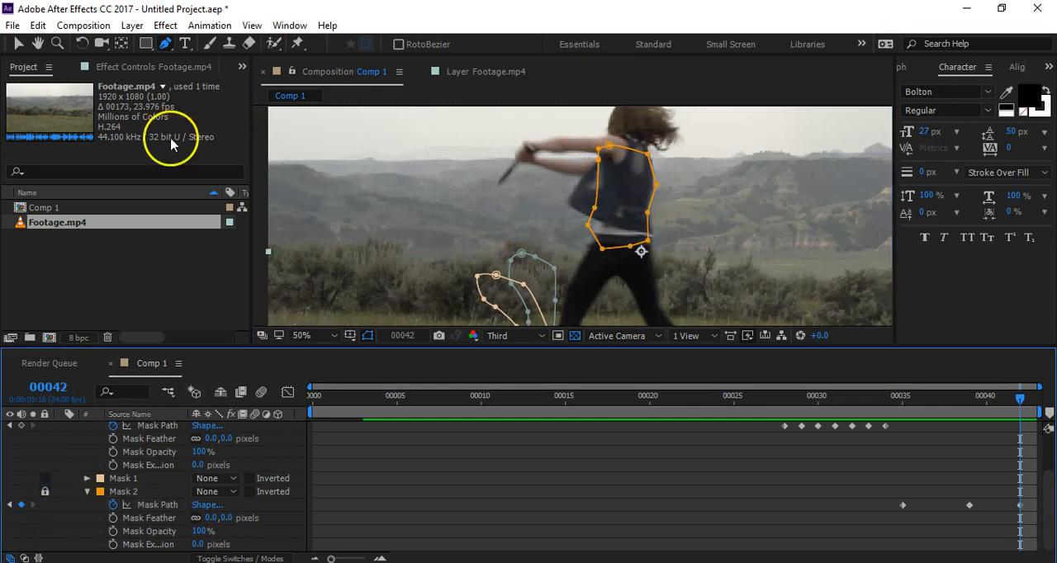
left_click(604, 156)
left_click(570, 208)
left_click(597, 217)
left_click(624, 196)
left_click(605, 154)
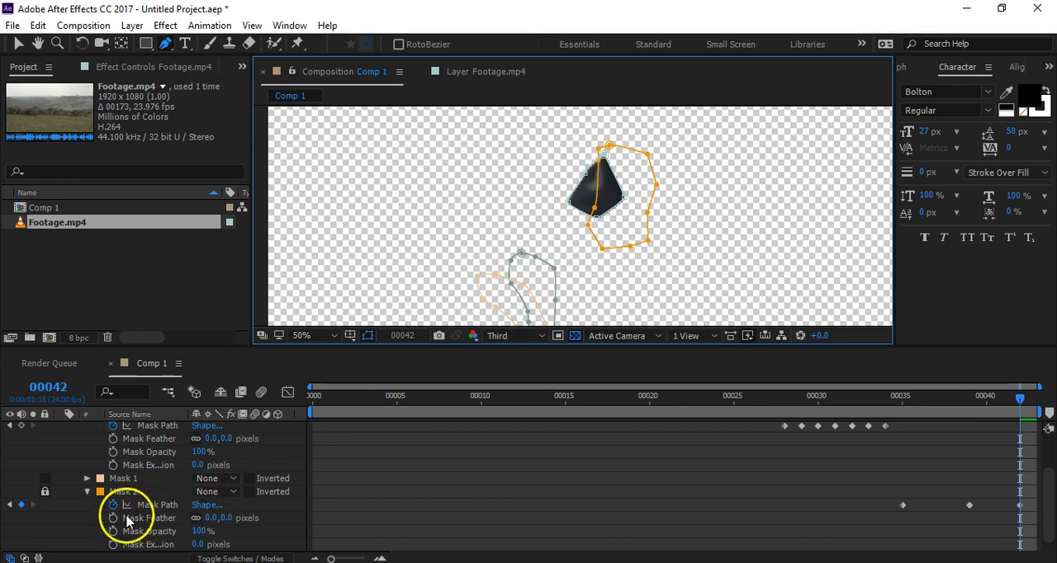
Step: Collapse the properties of the torso and Right_Leg_Thigh masks, and set the vest flap mask's mode to None
left_click(87, 491)
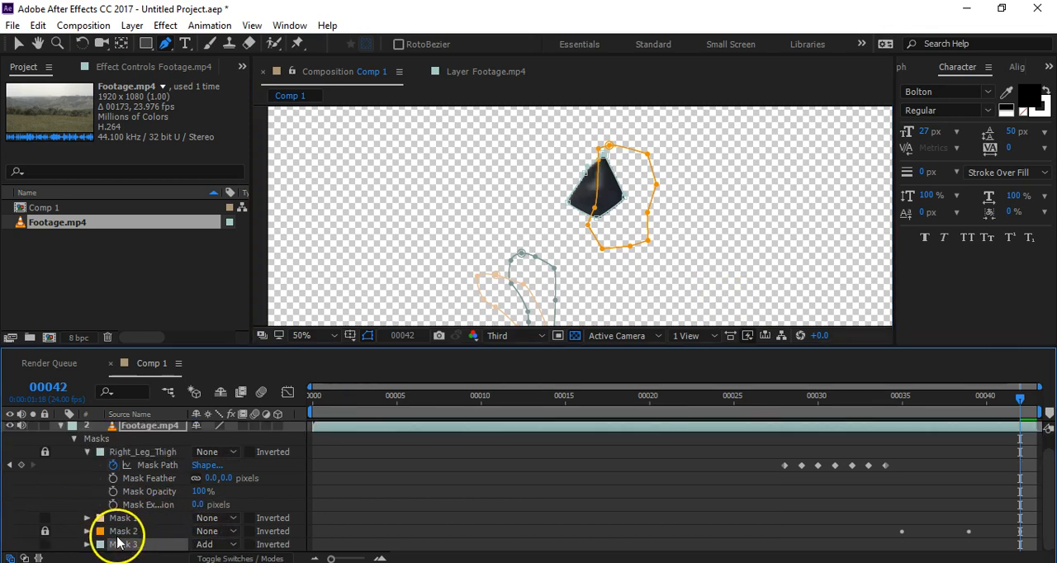
left_click(86, 451)
left_click(219, 507)
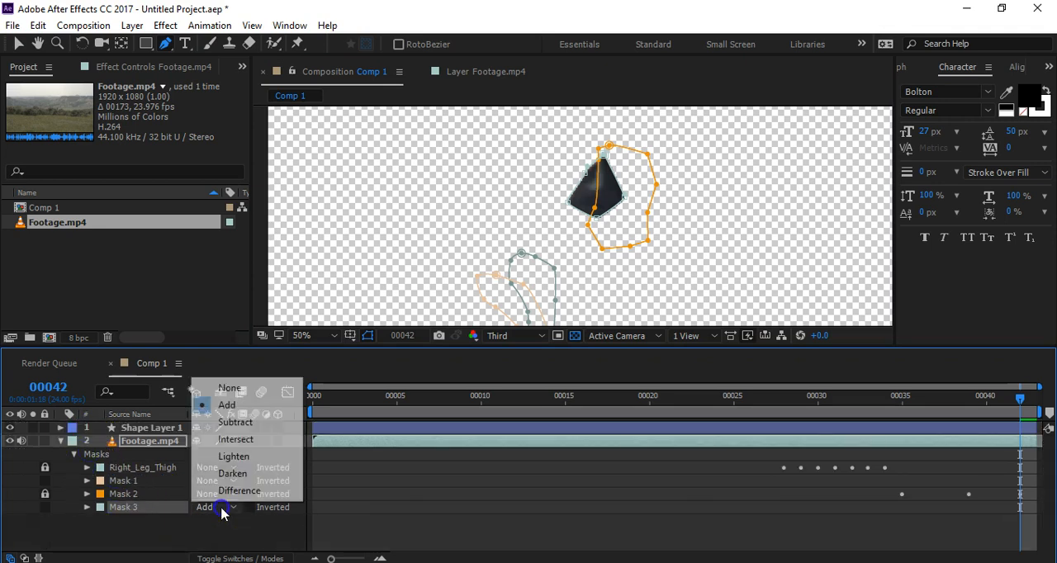
left_click(244, 387)
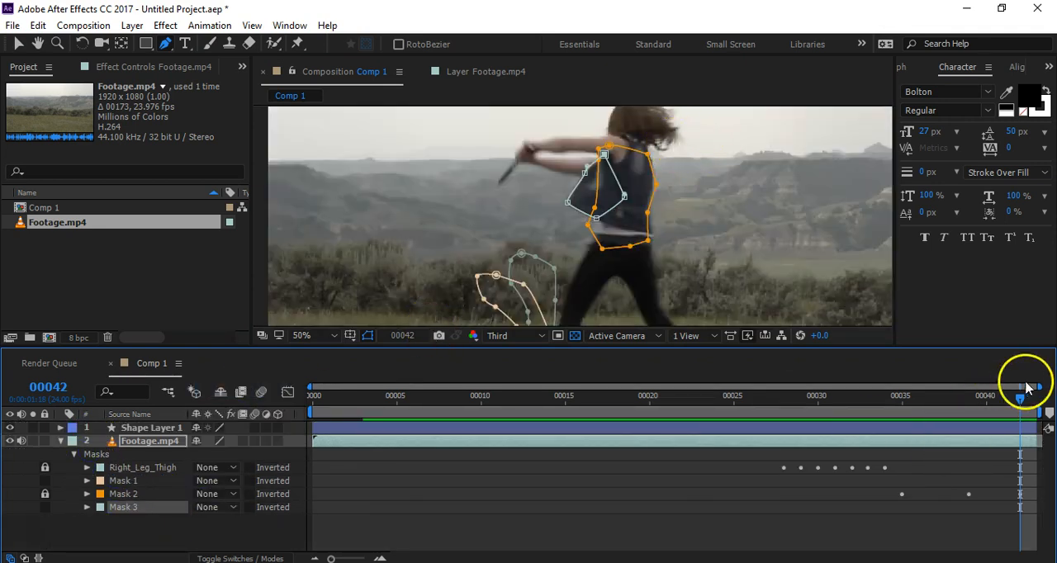
Step: At frame 40, move the vest flap mask over the loose flap and pull its upper edge inward to follow the vest
left_click_drag(1021, 398, 988, 421)
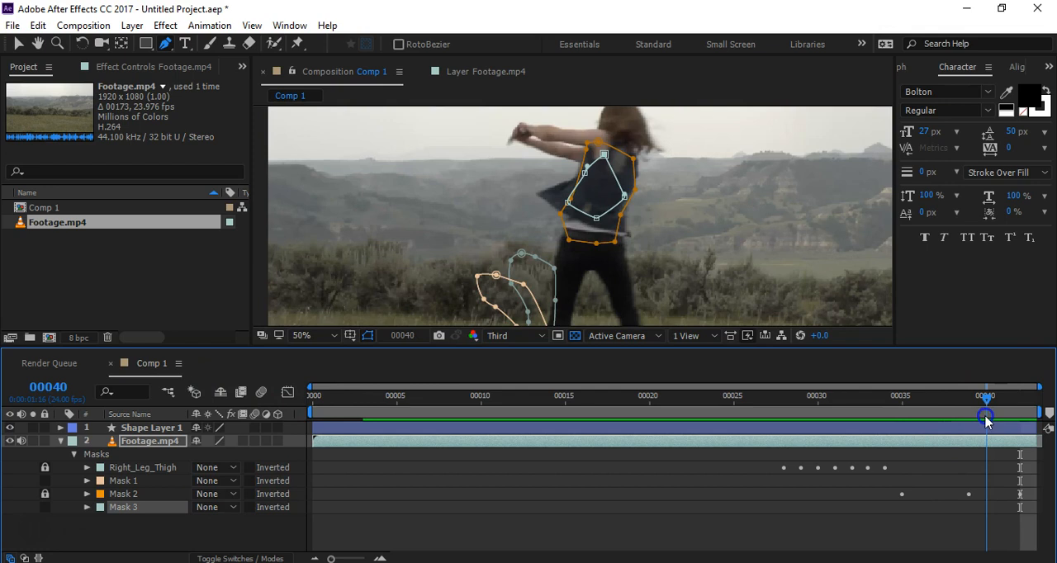
left_click(626, 194)
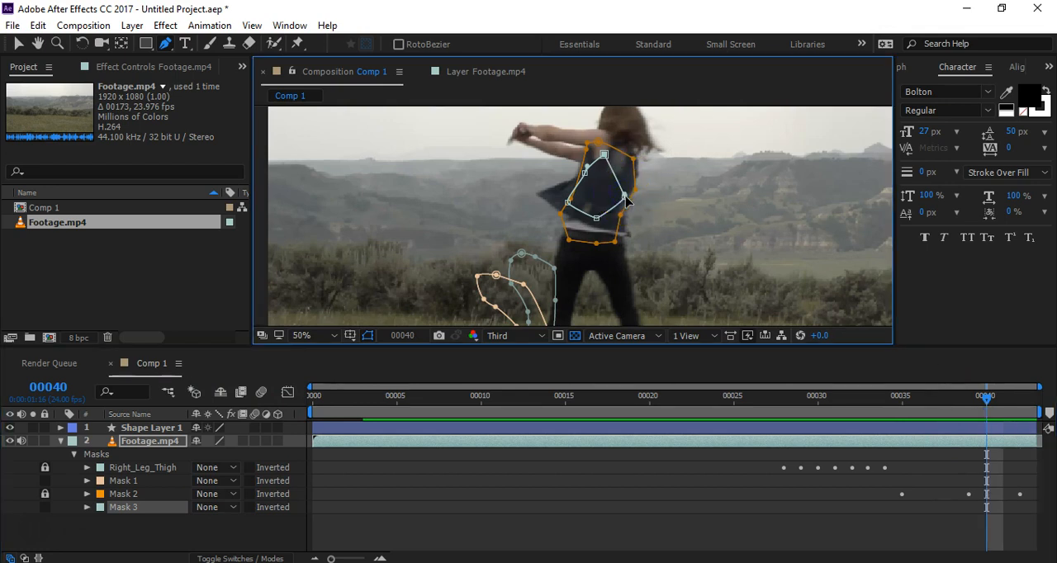
double_click(625, 197)
left_click_drag(622, 197, 593, 190)
double_click(636, 179)
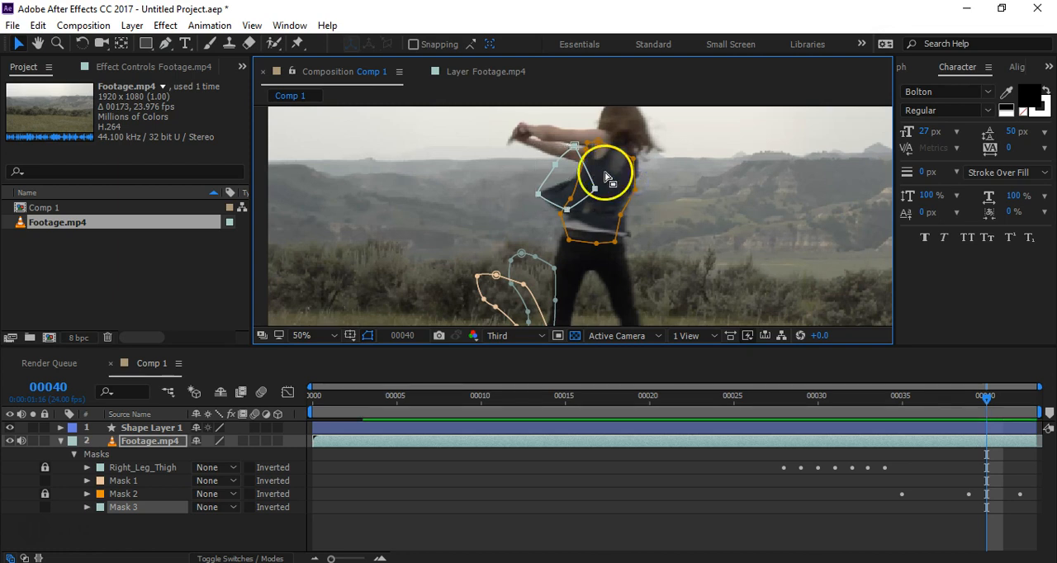
left_click_drag(574, 145, 567, 181)
Step: At frame 38, move the vest flap mask over the flap and adjust its points to fit the vest's outline
left_click_drag(986, 399, 952, 410)
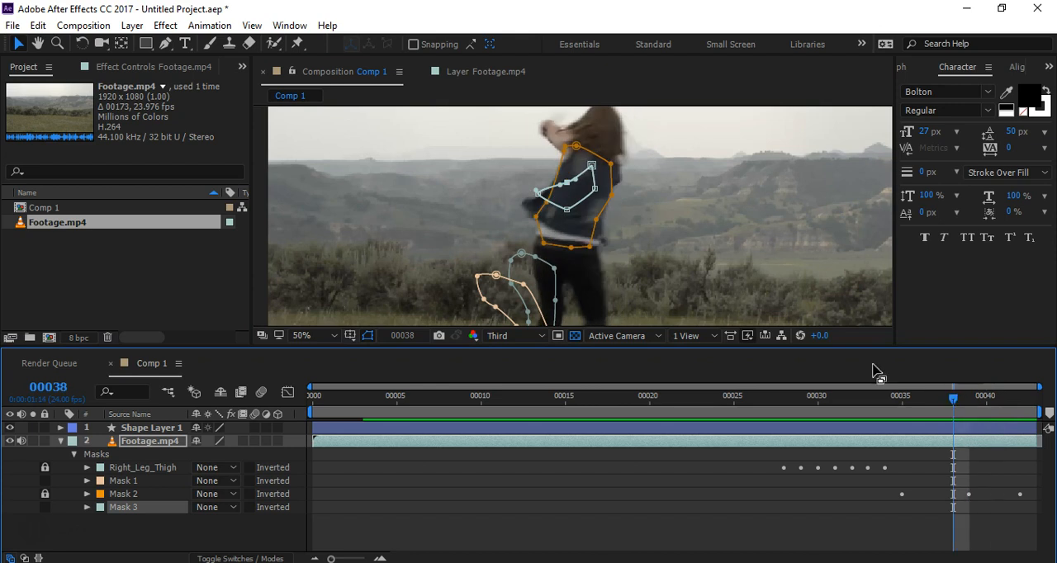
double_click(567, 210)
left_click_drag(585, 203, 568, 214)
double_click(636, 210)
left_click(595, 183)
left_click_drag(553, 192, 551, 232)
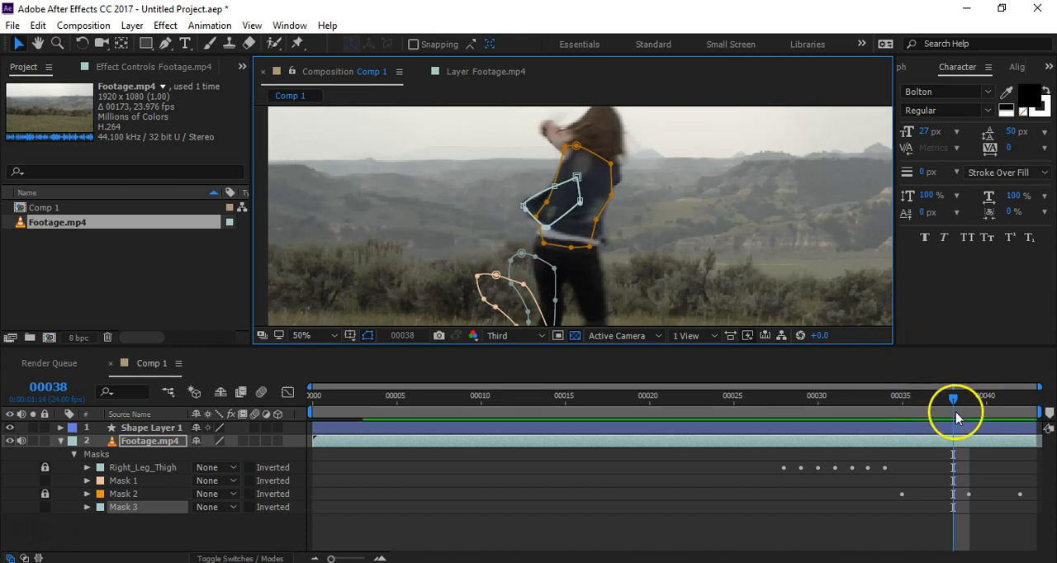
Step: At frame 37, rotate the vest flap mask more upright and shift it onto the flap beside the torso
left_click_drag(955, 405, 928, 416)
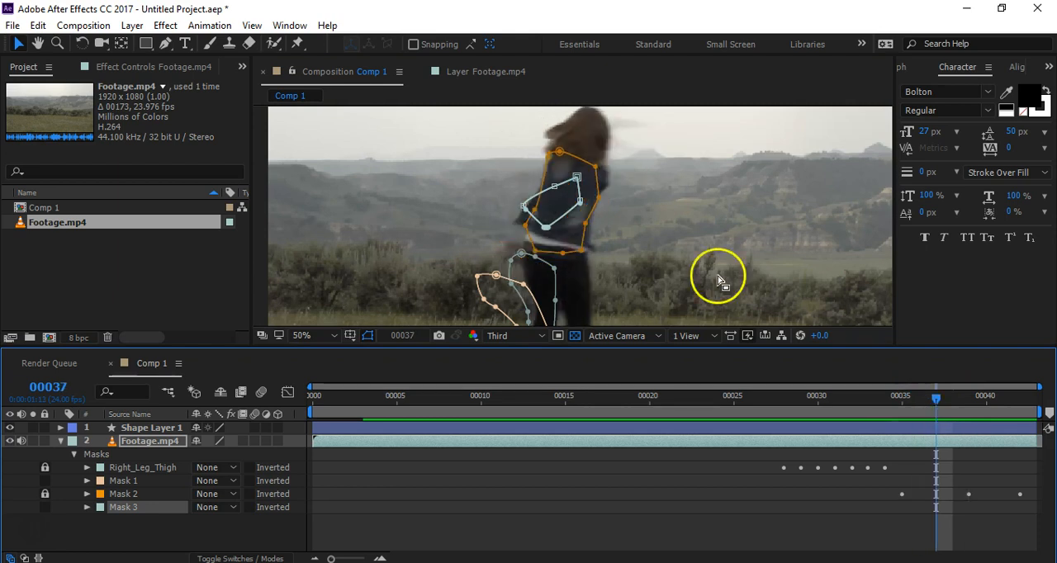
left_click(545, 228)
double_click(545, 228)
left_click_drag(568, 192, 571, 172)
left_click_drag(565, 215, 560, 206)
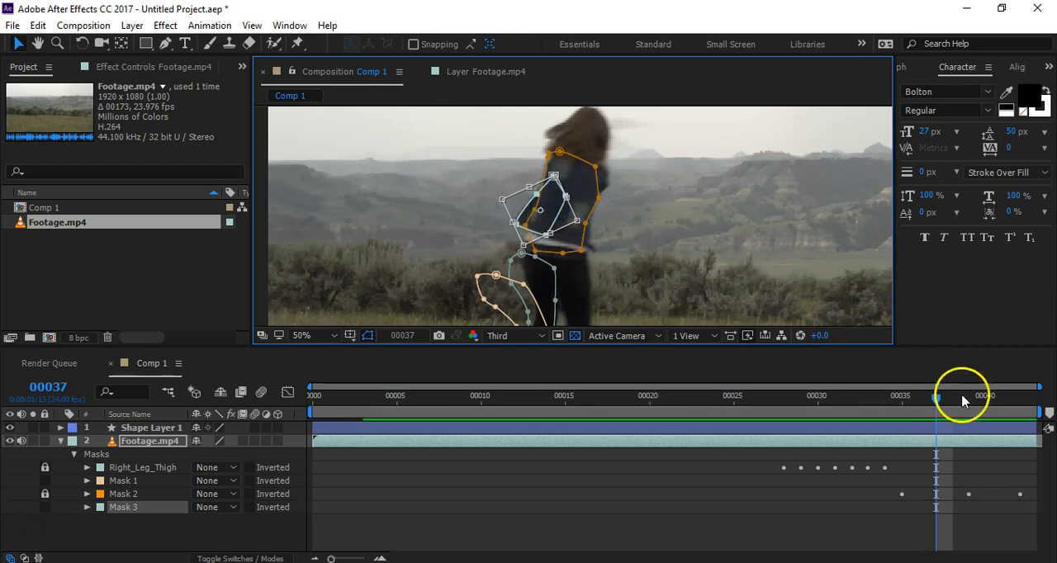
Step: At frame 36, reposition the vest flap mask over the flap and bend its outer edge inward to match the vest
left_click(919, 397)
left_click_drag(545, 234, 545, 241)
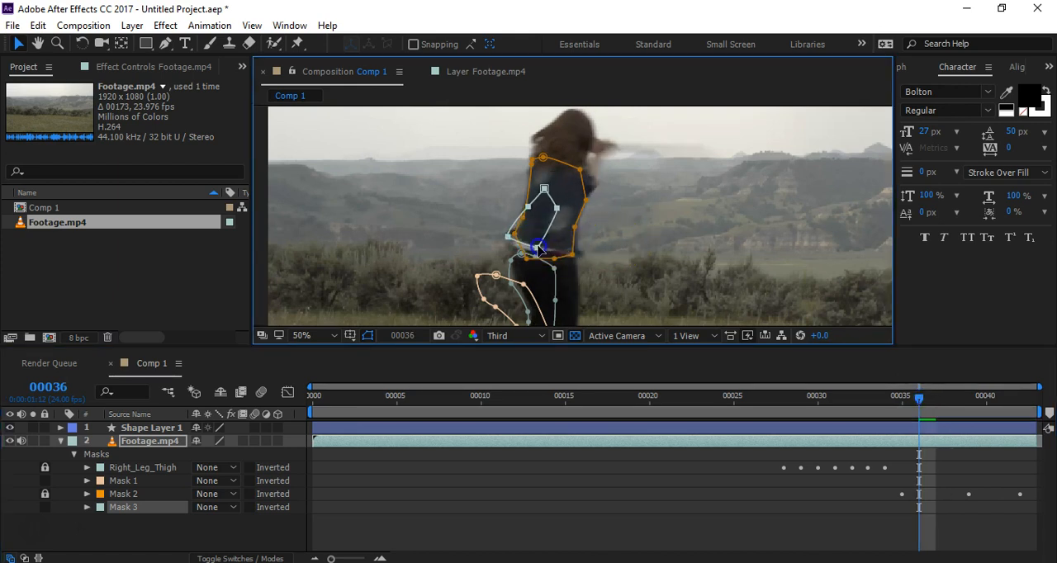
left_click(576, 229)
double_click(568, 228)
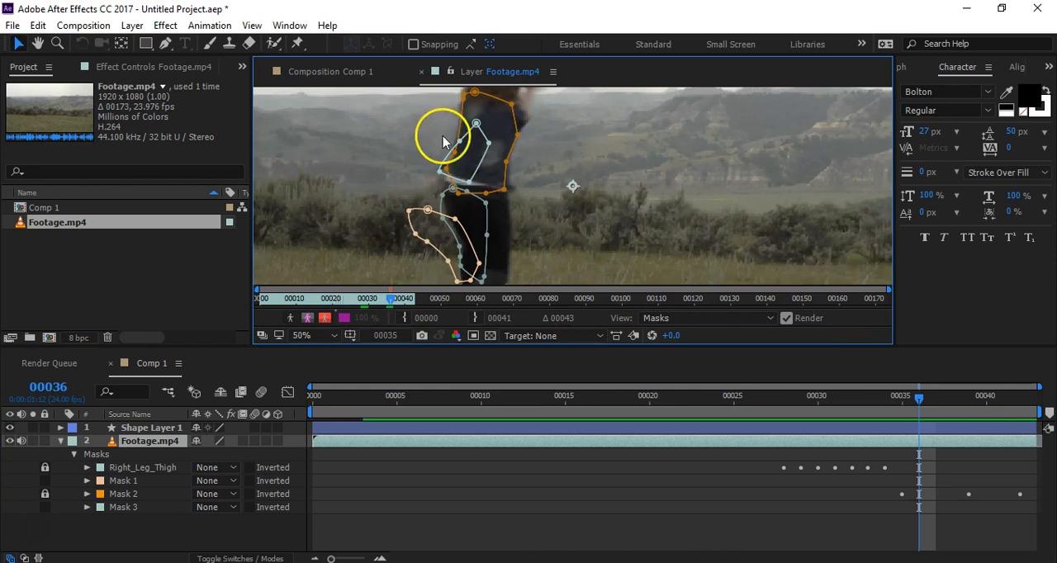
left_click(346, 73)
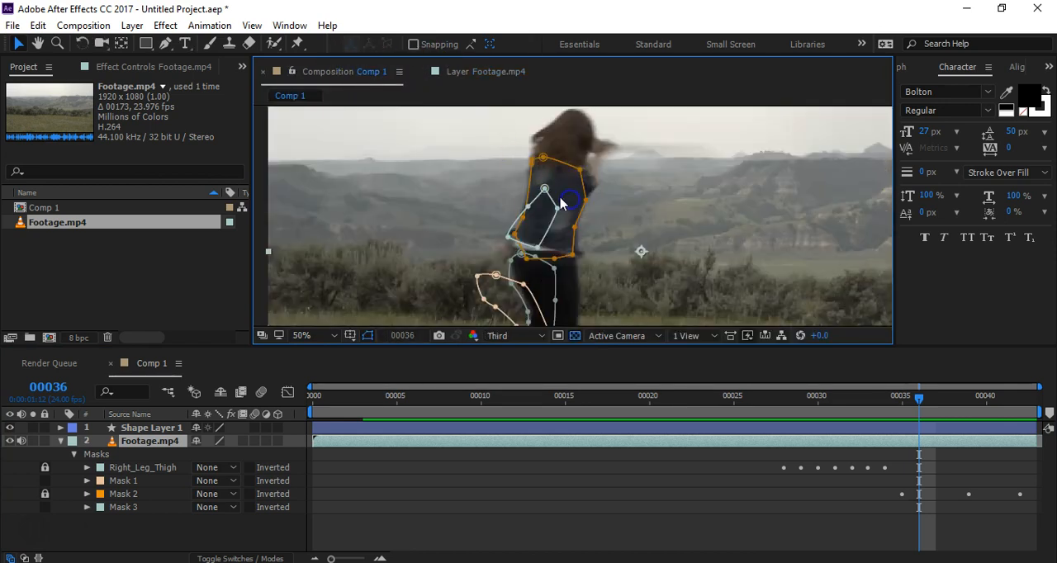
left_click(533, 210)
left_click_drag(529, 211, 533, 219)
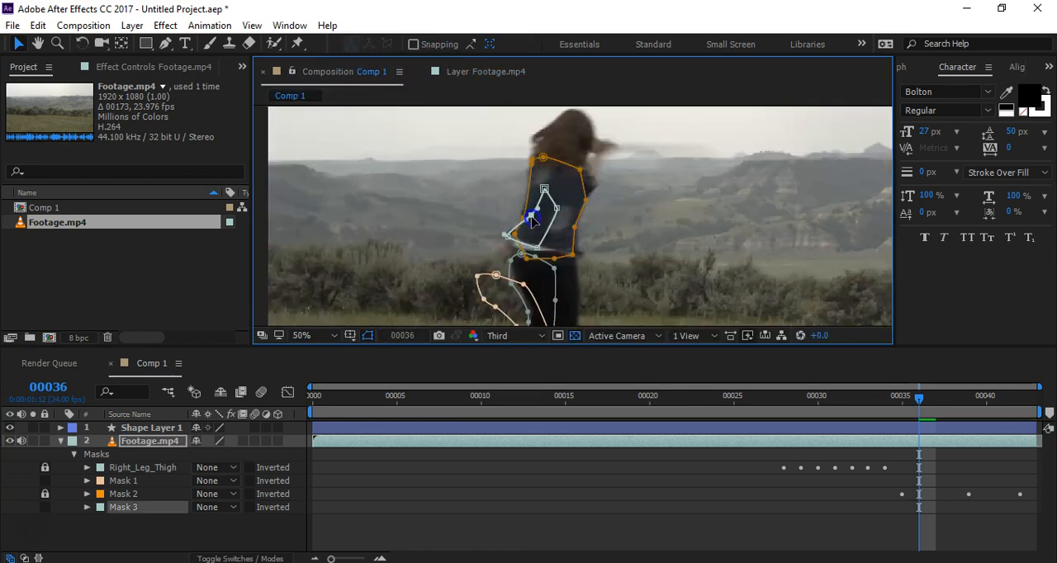
Step: At frame 35, move the vest flap mask completely outside the footage, beyond its left edge
left_click_drag(919, 396, 906, 405)
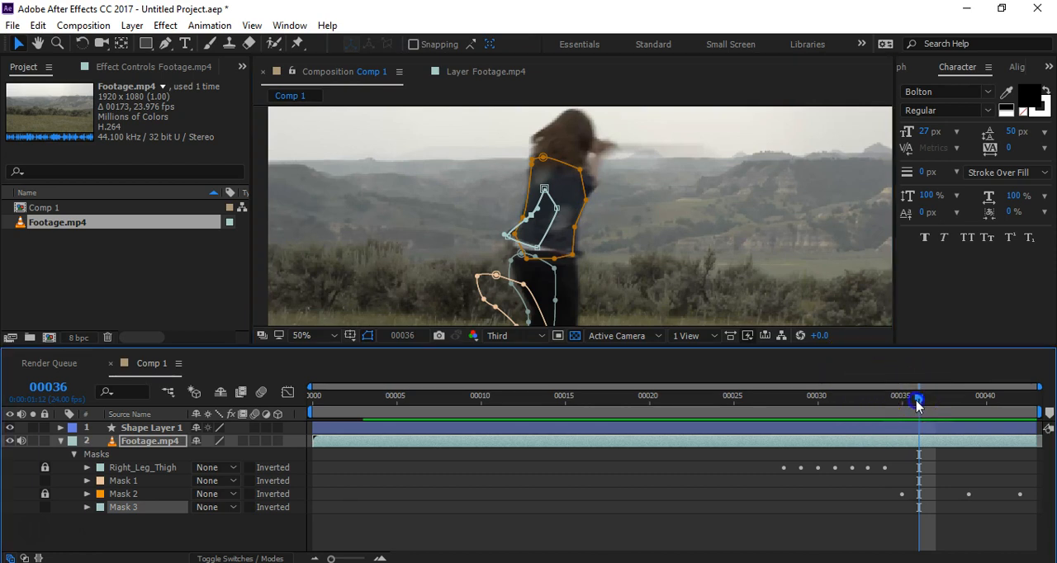
double_click(557, 212)
key("comma")
key("comma")
key("comma")
key("comma")
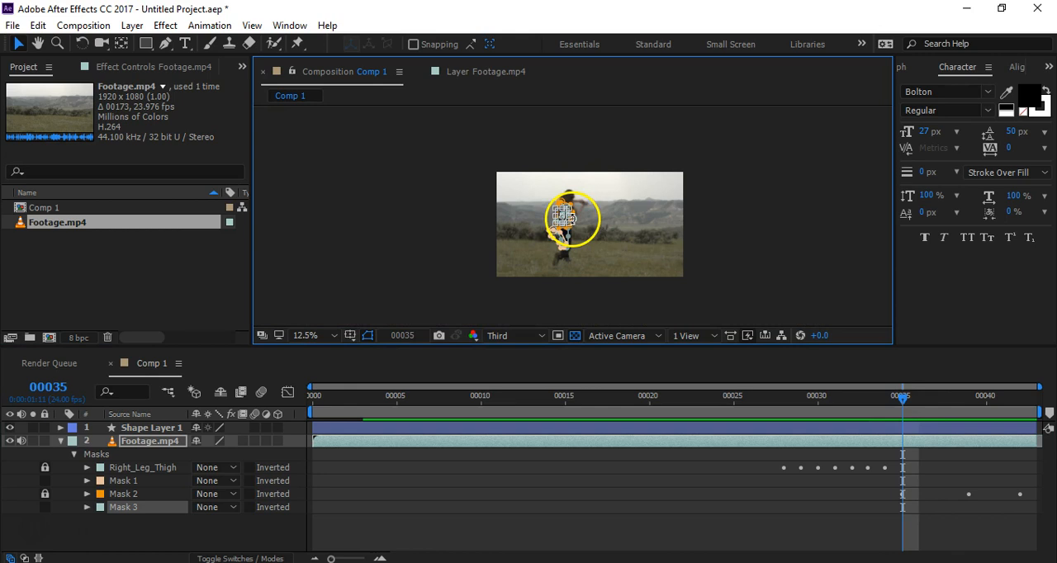
scroll(563, 214, "up", 5)
scroll(563, 214, "down", 4)
key("super")
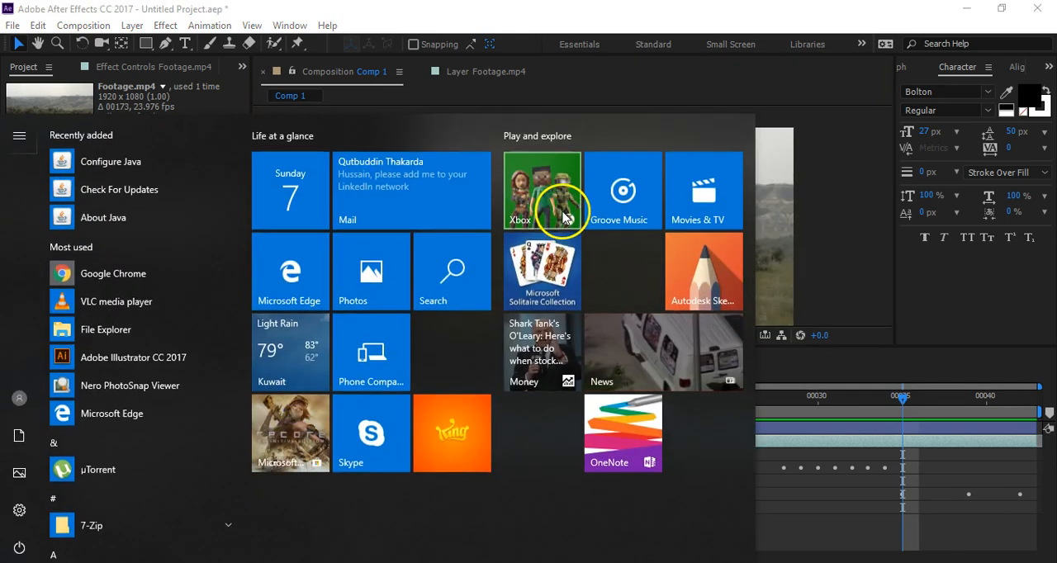
key("super")
left_click_drag(560, 220, 373, 219)
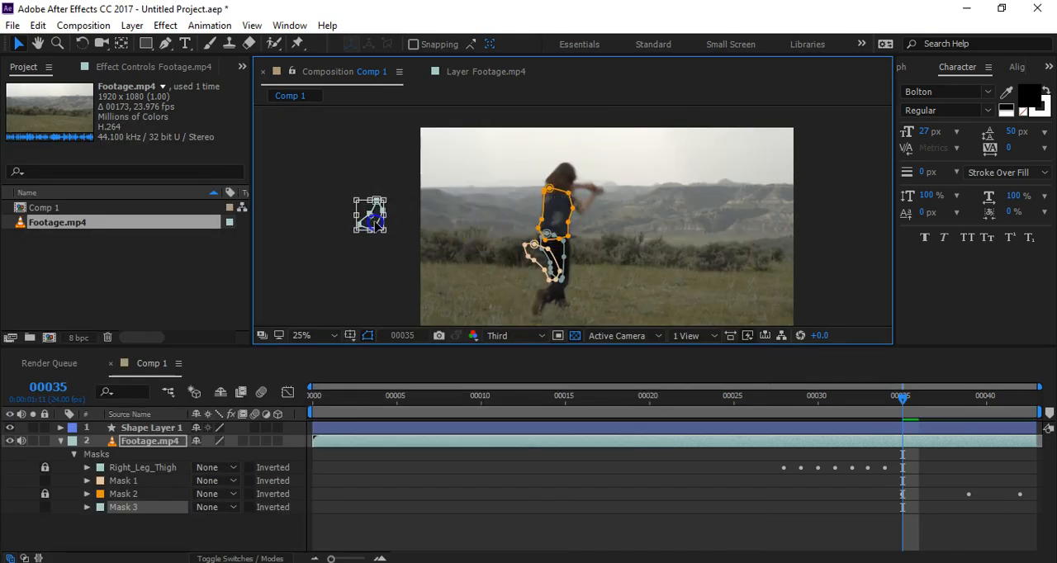
left_click(395, 264)
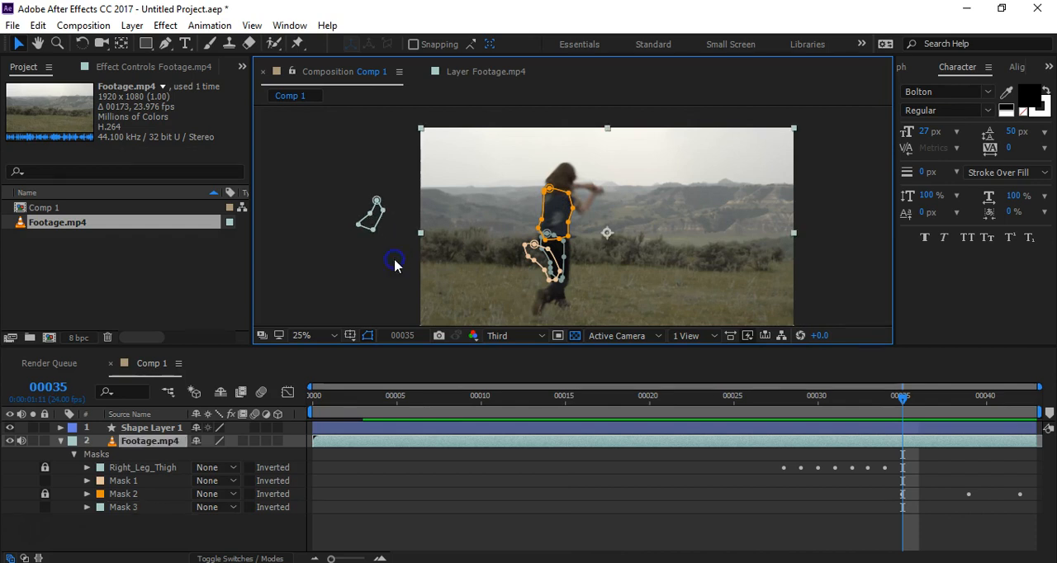
Step: Expand the vest flap mask's properties and enable Mask Path keyframing at frame 35, with the mask parked outside the footage
left_click(905, 399)
left_click_drag(904, 399, 984, 448)
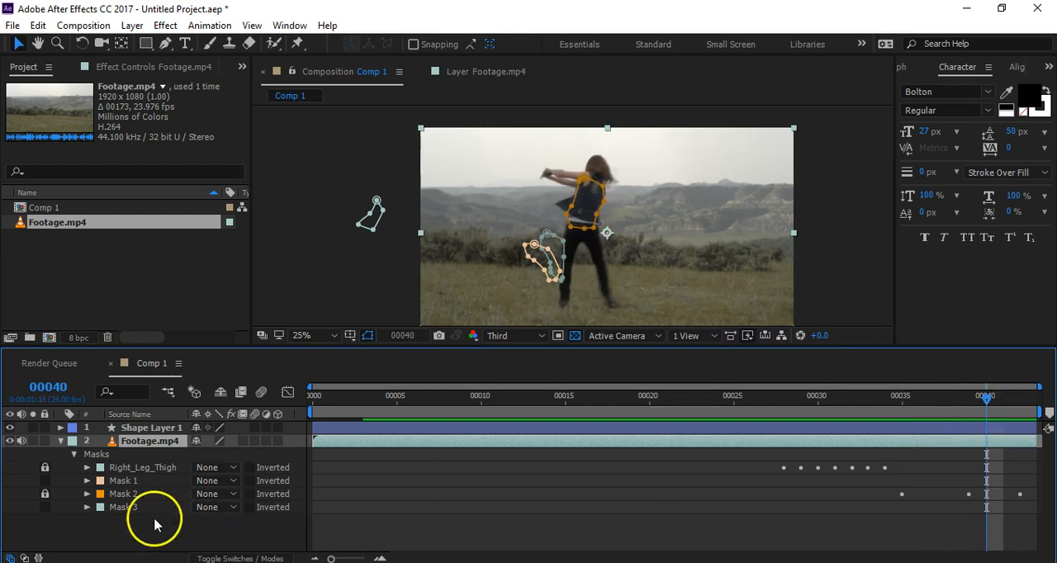
left_click(86, 508)
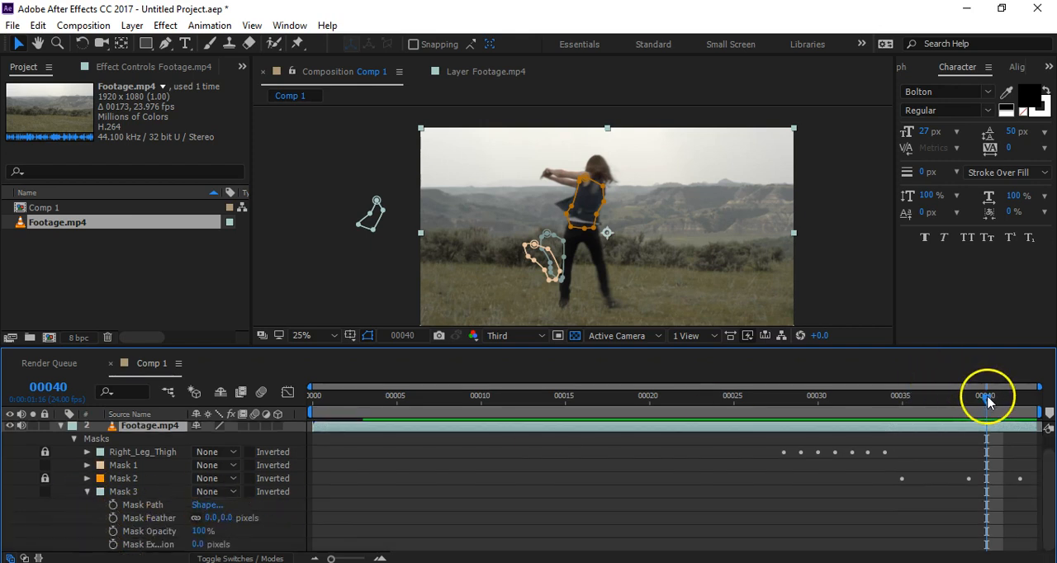
left_click_drag(981, 402, 906, 418)
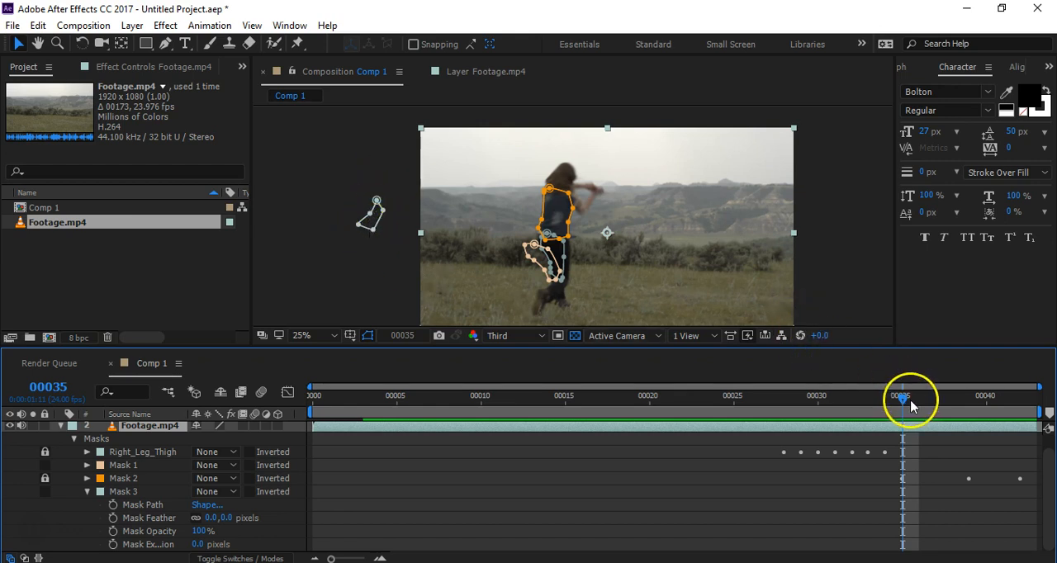
left_click_drag(909, 401, 917, 400)
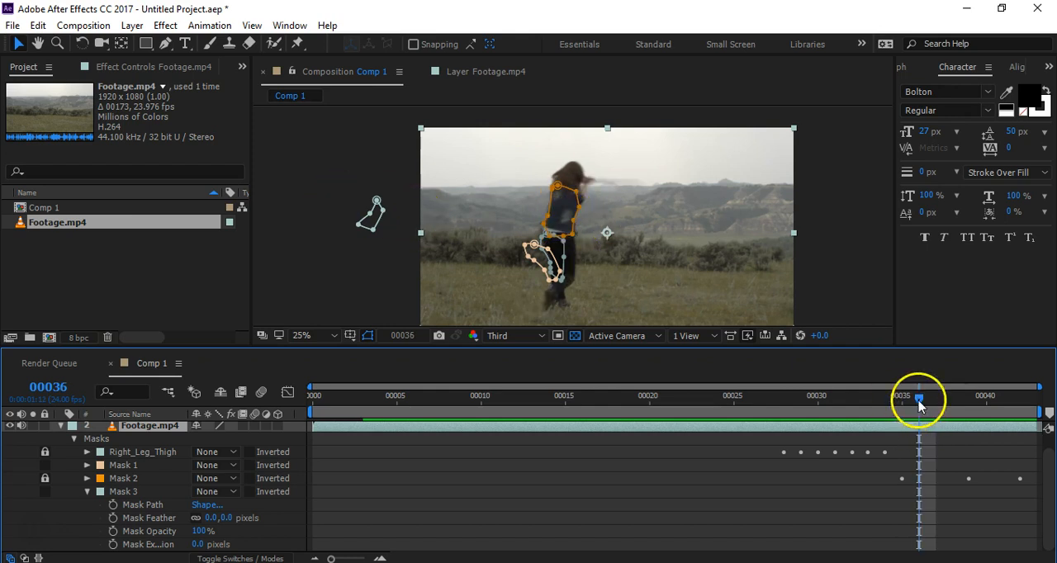
scroll(552, 219, "up", 3)
scroll(547, 222, "down", 1)
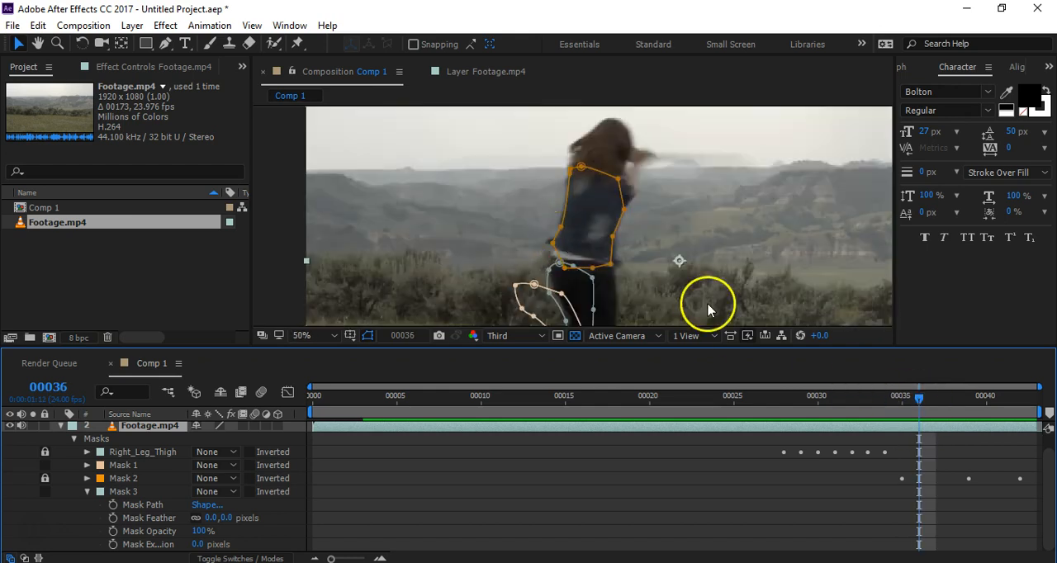
scroll(578, 220, "down", 1)
left_click_drag(922, 402, 909, 402)
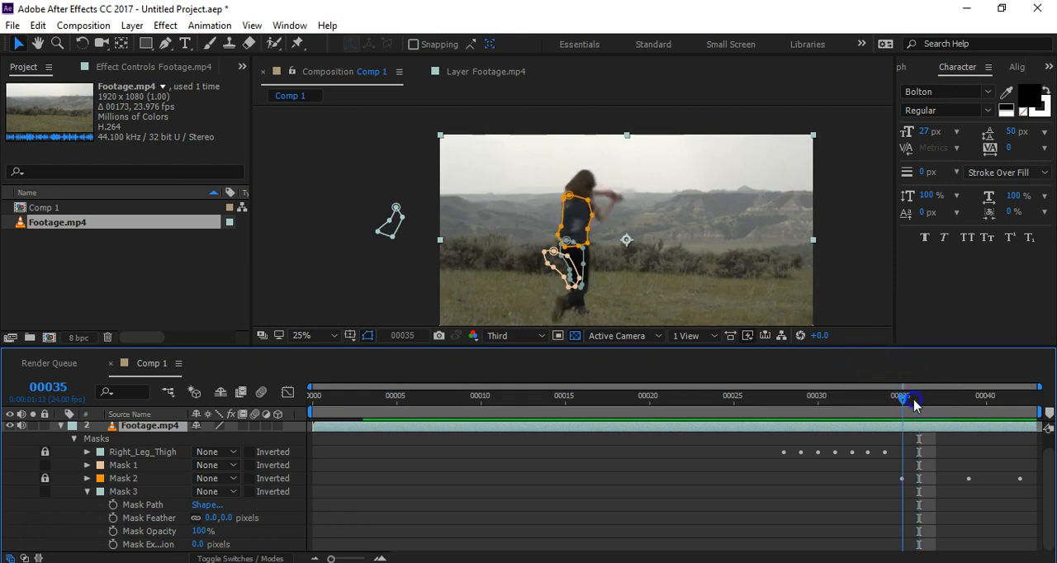
left_click(113, 504)
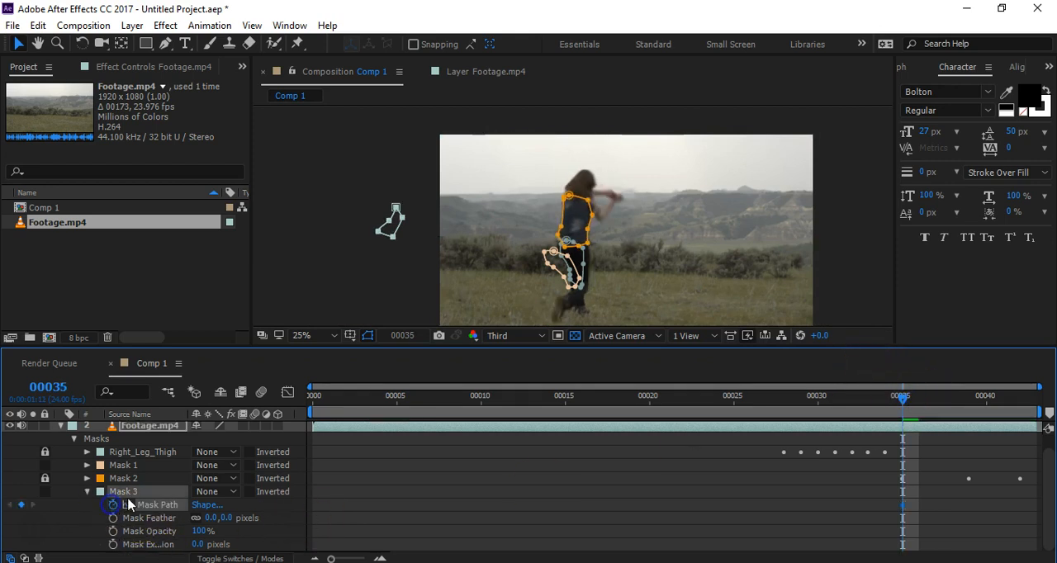
Step: At frame 36, move the vest flap mask from outside the footage back onto the loose flap
key("Page_Down")
double_click(396, 220)
left_click_drag(399, 223, 626, 238)
scroll(575, 223, "up", 3)
Step: At frame 37, move the vest flap mask up along the vest and adjust its outer edge point to fit the flap
key("Page_Down")
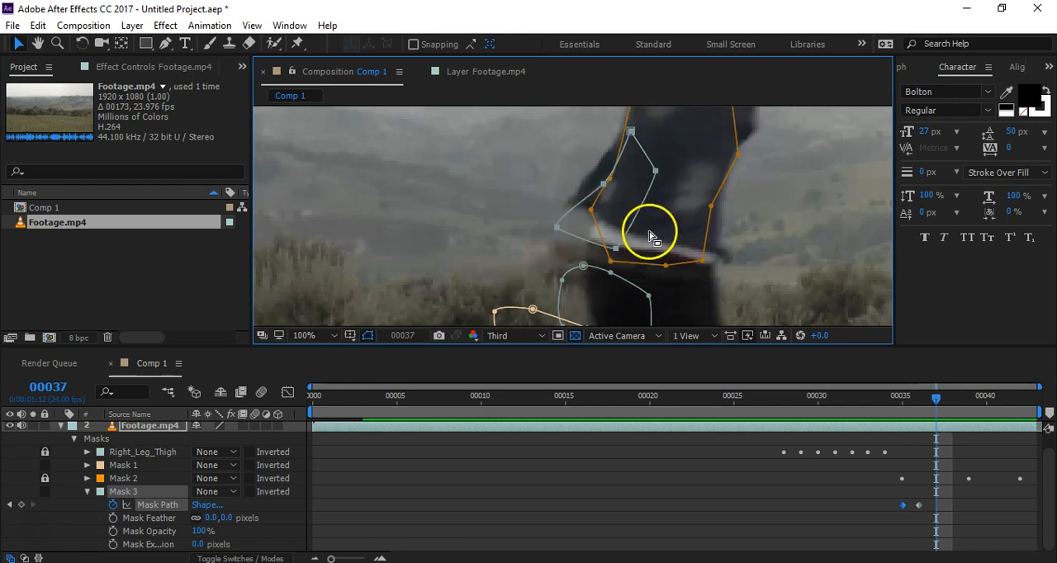
key("Page_Down")
key("Page_Up")
double_click(641, 207)
left_click_drag(642, 207, 616, 159)
key("Return")
left_click(567, 147)
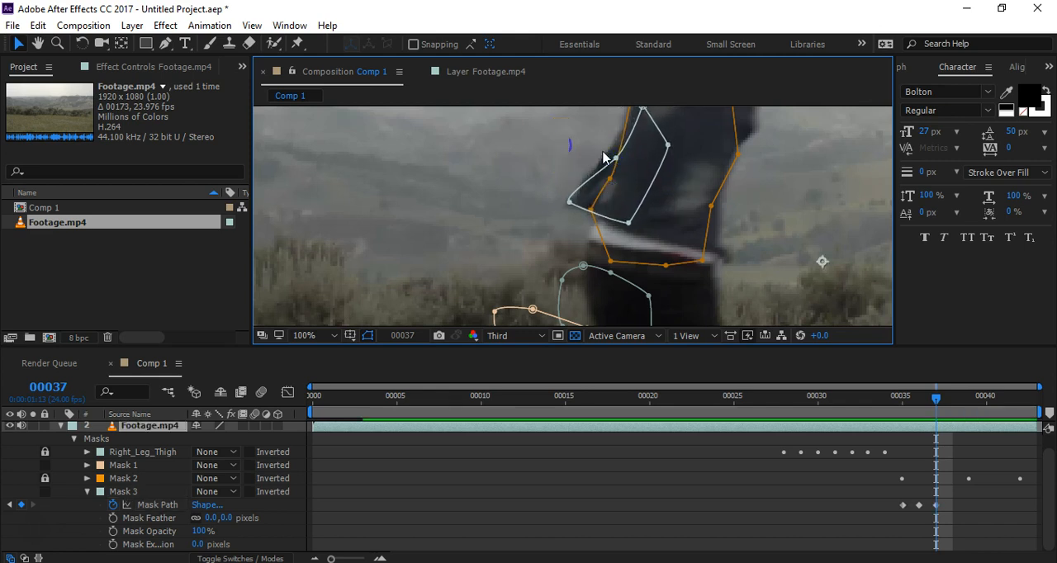
left_click(616, 158)
left_click_drag(617, 157, 612, 149)
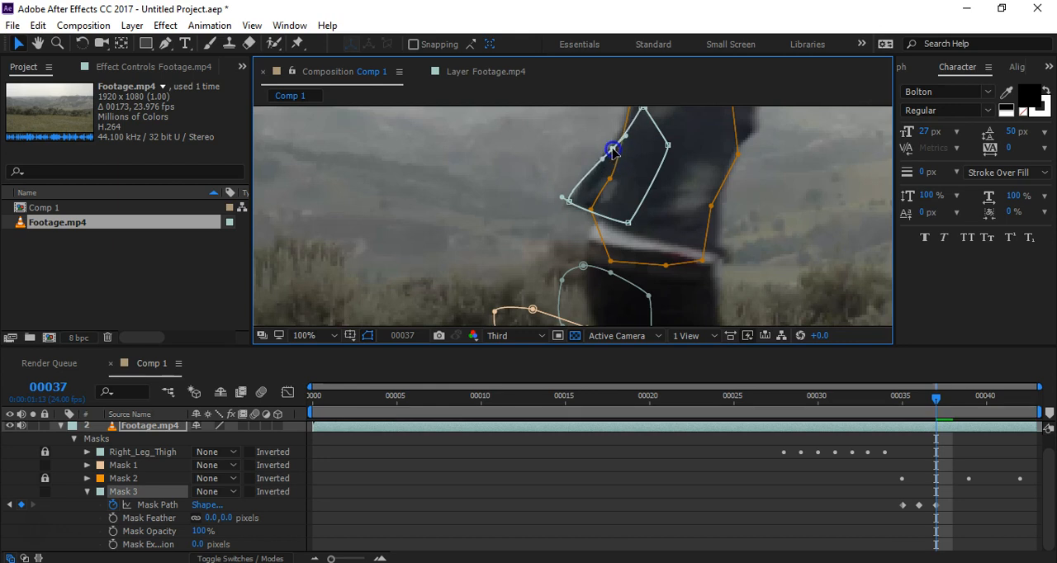
Step: At frame 38, shift the vest flap mask up to the flap and pull its outer edge point in to the vest's outline
key("Page_Down")
left_click(625, 201)
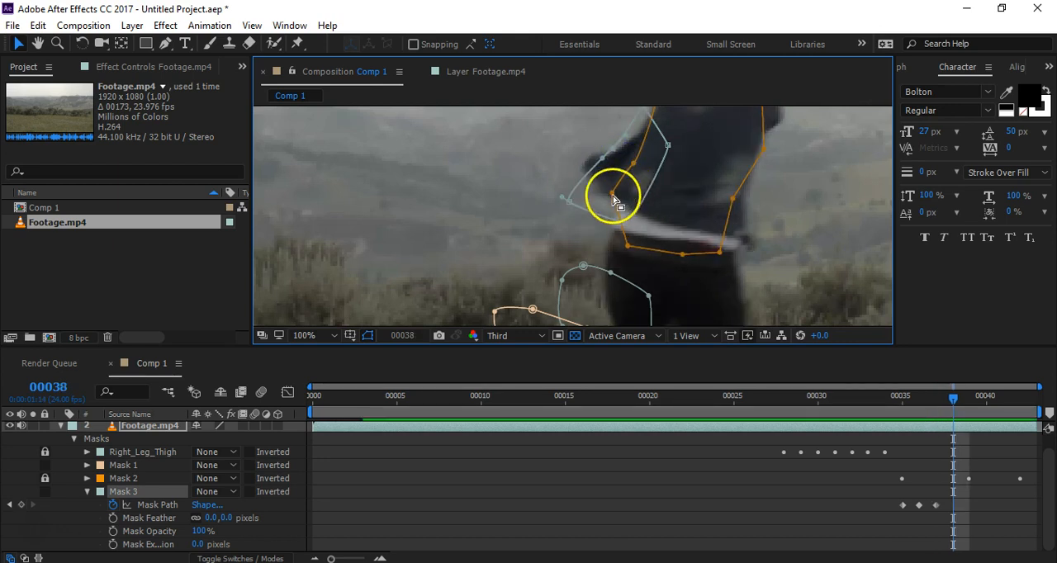
double_click(571, 203)
left_click_drag(569, 205, 586, 173)
left_click(629, 117)
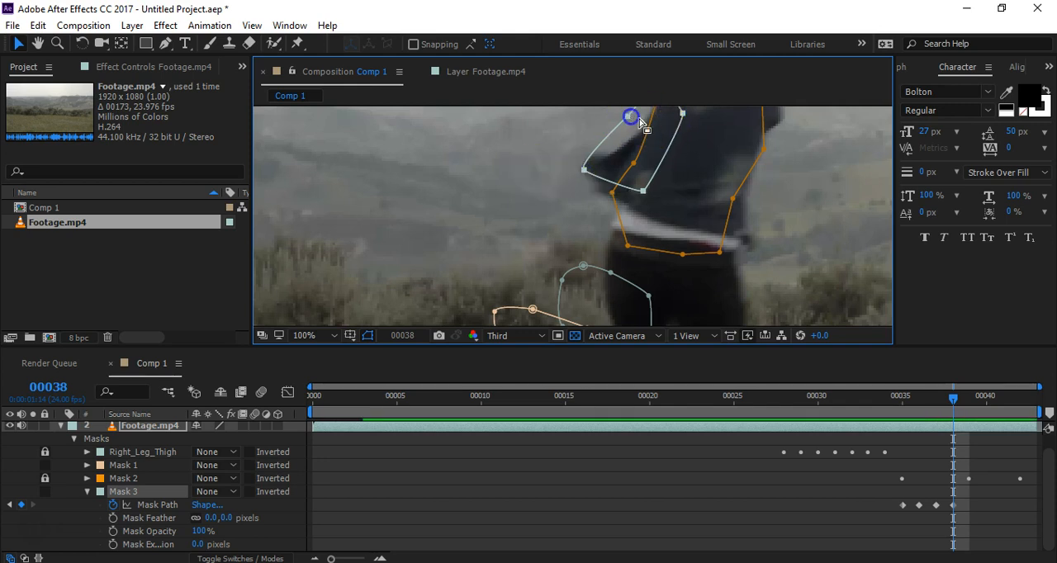
left_click_drag(604, 119, 637, 130)
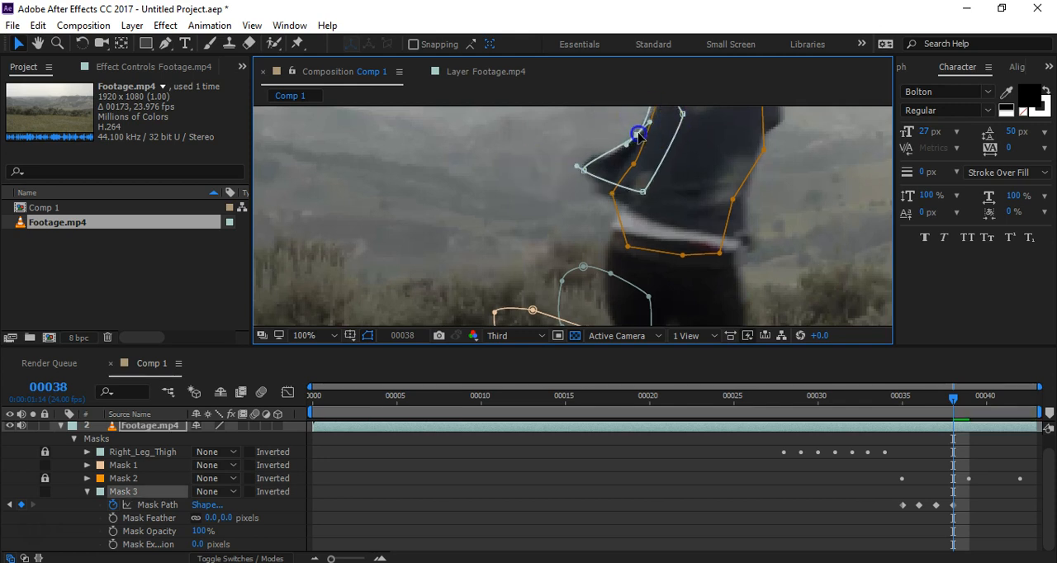
Step: Step back and forth through the frames from 38 to 35 to check how the vest flap mask enters and follows the flap
scroll(697, 203, "down", 2)
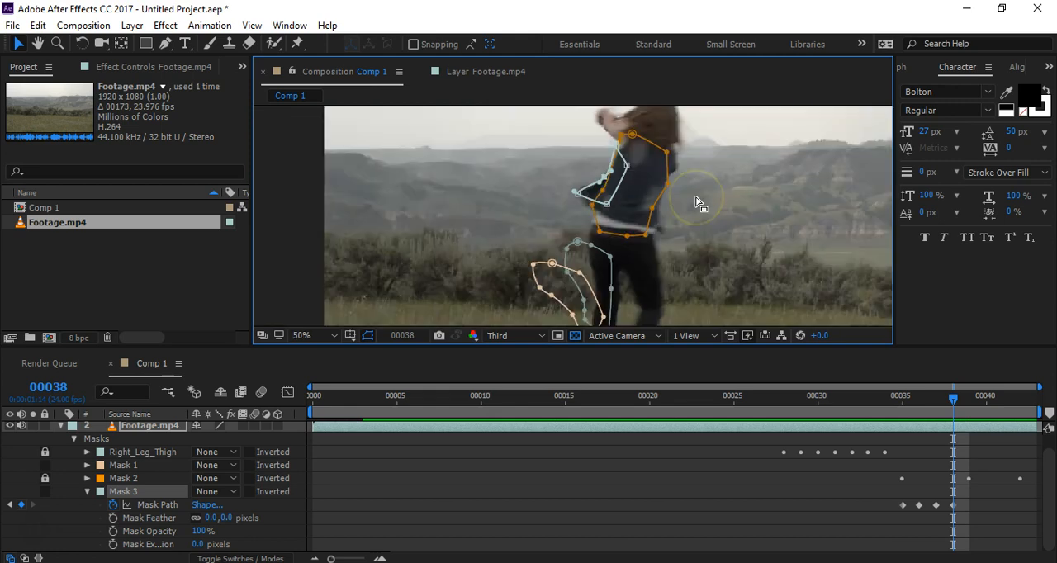
key("Page_Up")
key("Page_Up")
key("Page_Up")
key("Page_Up")
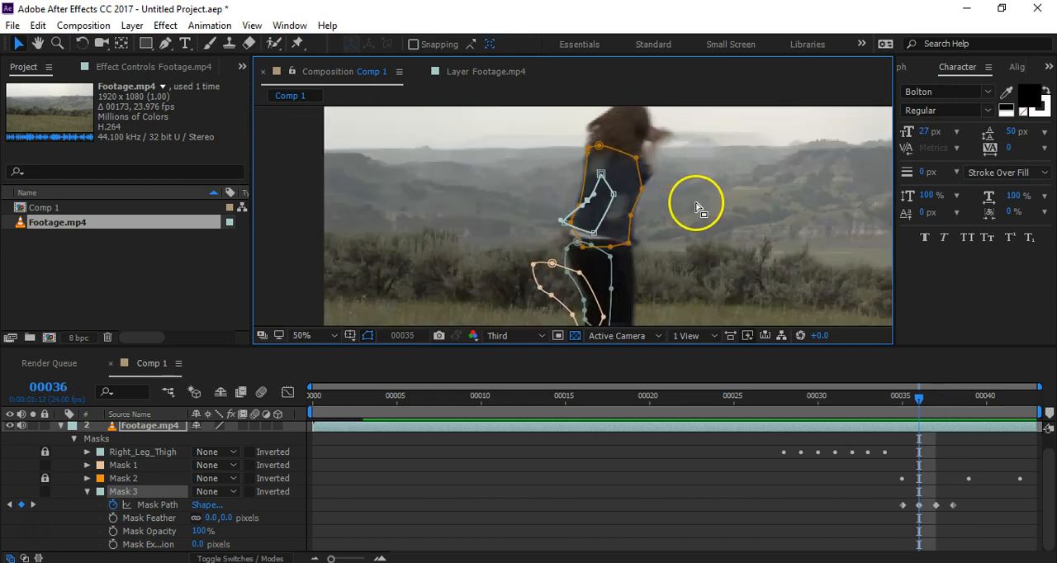
key("Page_Down")
key("Page_Down")
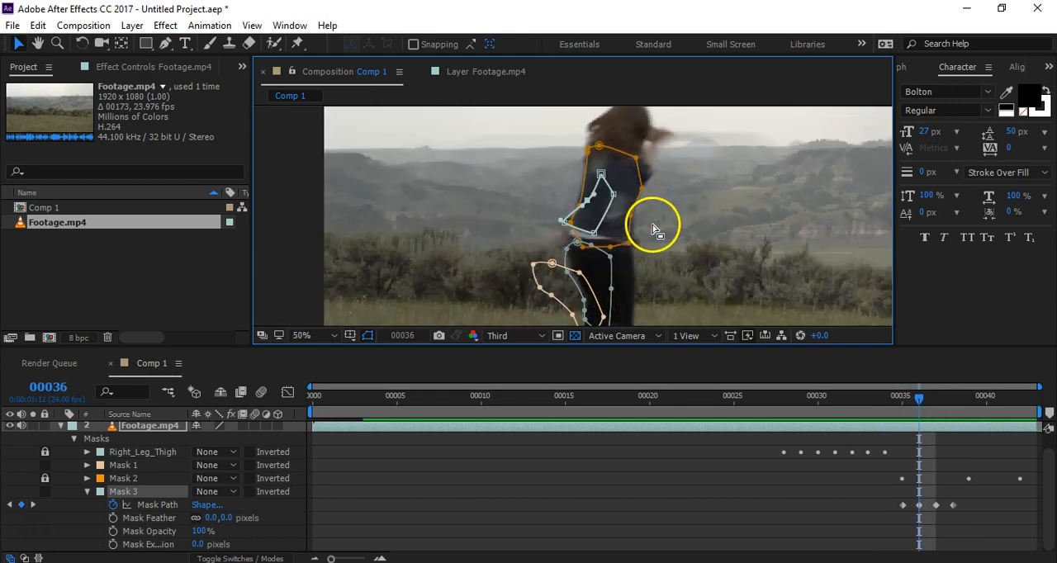
key("h")
left_click_drag(650, 223, 730, 236)
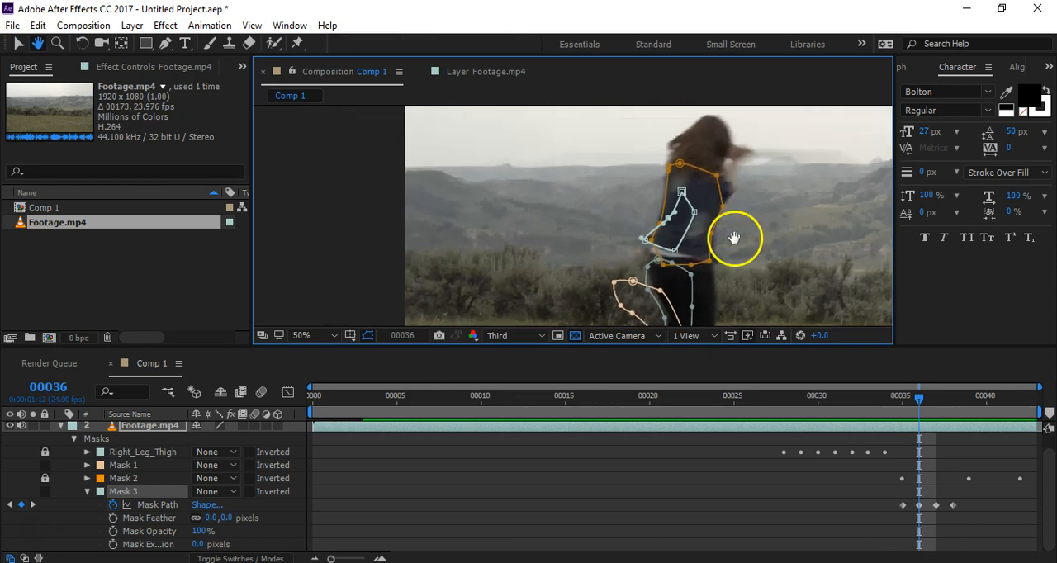
key("Page_Up")
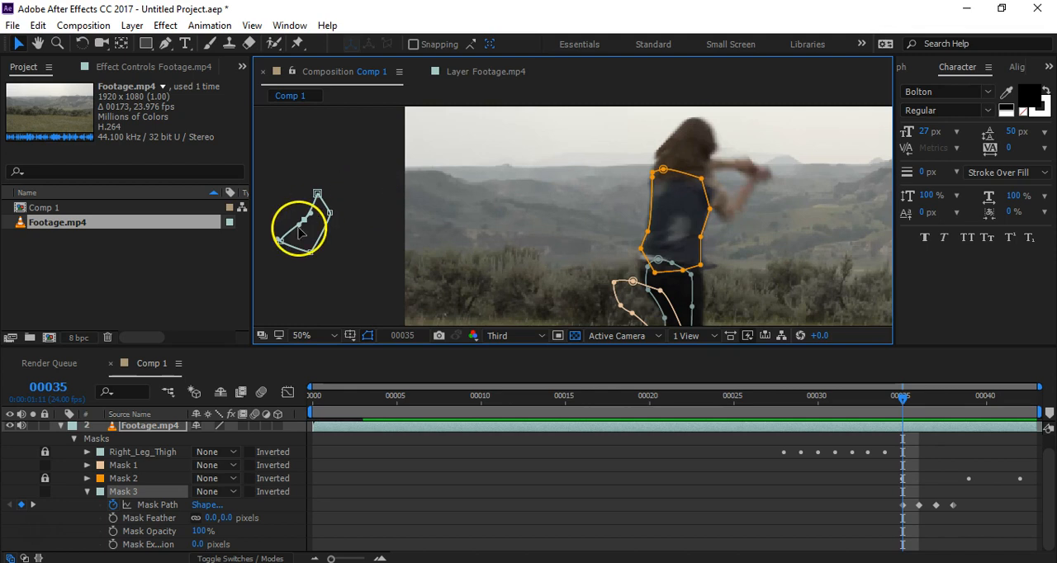
key("Page_Down")
key("Page_Up")
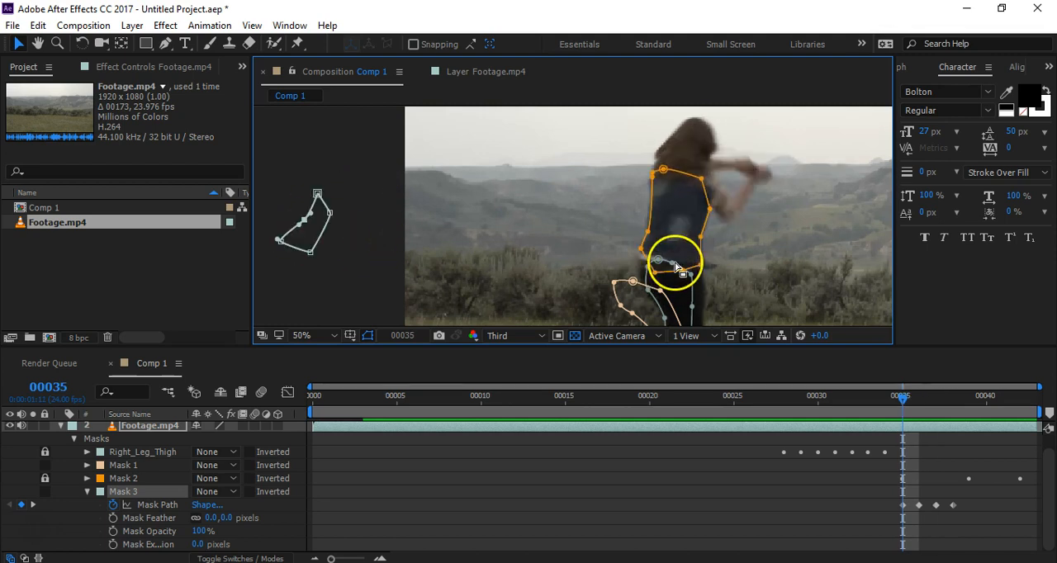
Step: Compare frames 35 and 36 repeatedly to check the vest flap mask's jump onto the flap, and follow it through to frame 38
key("Page_Down")
key("Page_Up")
key("Page_Down")
key("Page_Up")
key("Page_Down")
key("Page_Up")
key("Page_Down")
key("Page_Down")
key("Page_Down")
key("Page_Down")
key("Page_Up")
key("space")
left_click_drag(786, 207, 723, 221)
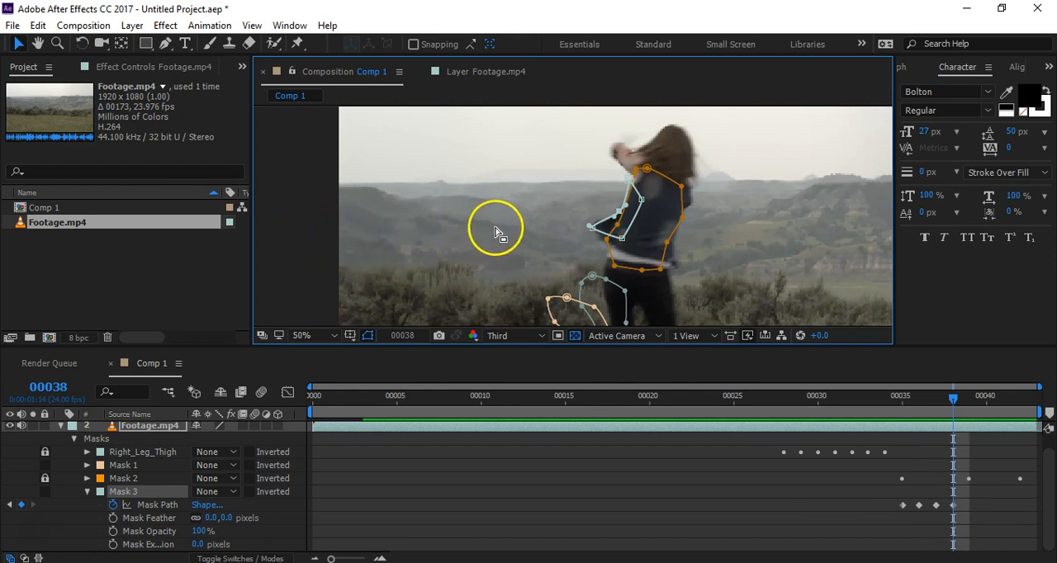
Step: Replay the frames between 38 and 35 to review the keyframed vest flap mask against the torso mask, ending at frame 36
key("Page_Up")
key("Page_Up")
key("Page_Up")
key("Page_Up")
key("Page_Down")
key("Page_Down")
key("Page_Down")
key("Page_Up")
key("Page_Up")
key("Page_Down")
key("Page_Up")
key("Page_Down")
Step: Examine the leg masks at frame 36, and the torso and head area above them
key("h")
left_click_drag(479, 292, 474, 226)
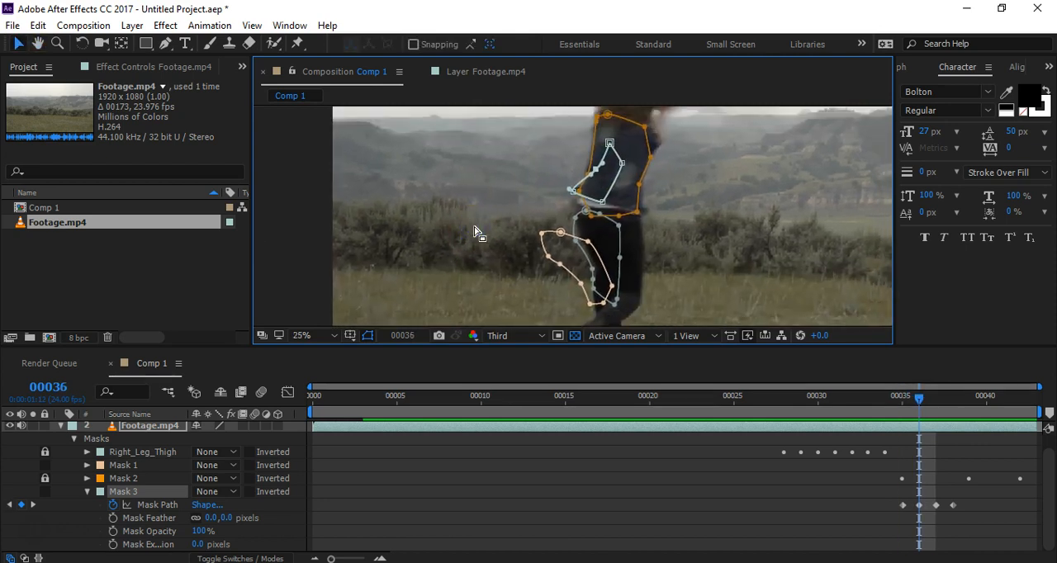
scroll(474, 228, "up", 1)
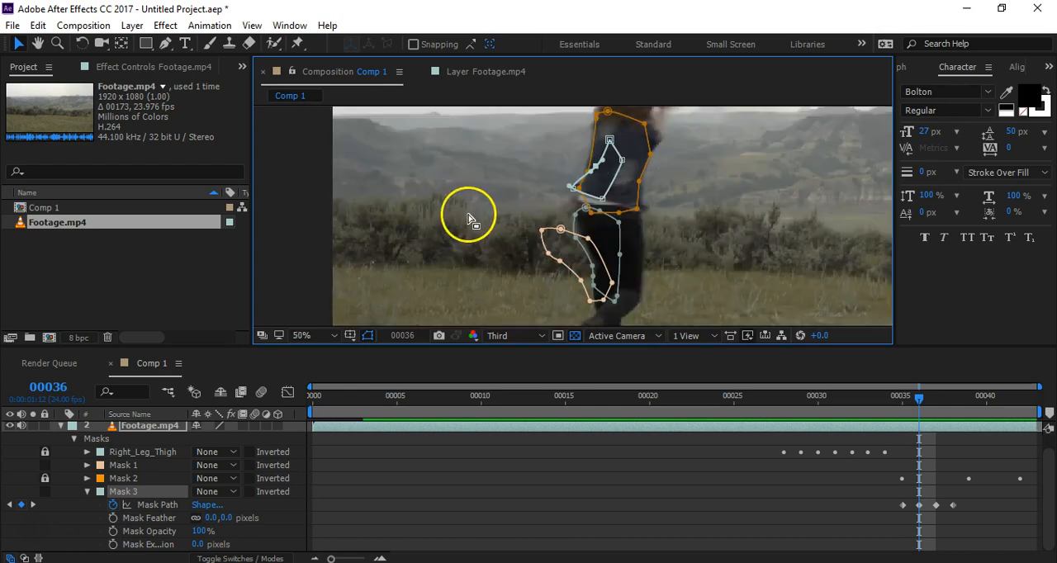
left_click_drag(751, 252, 746, 238)
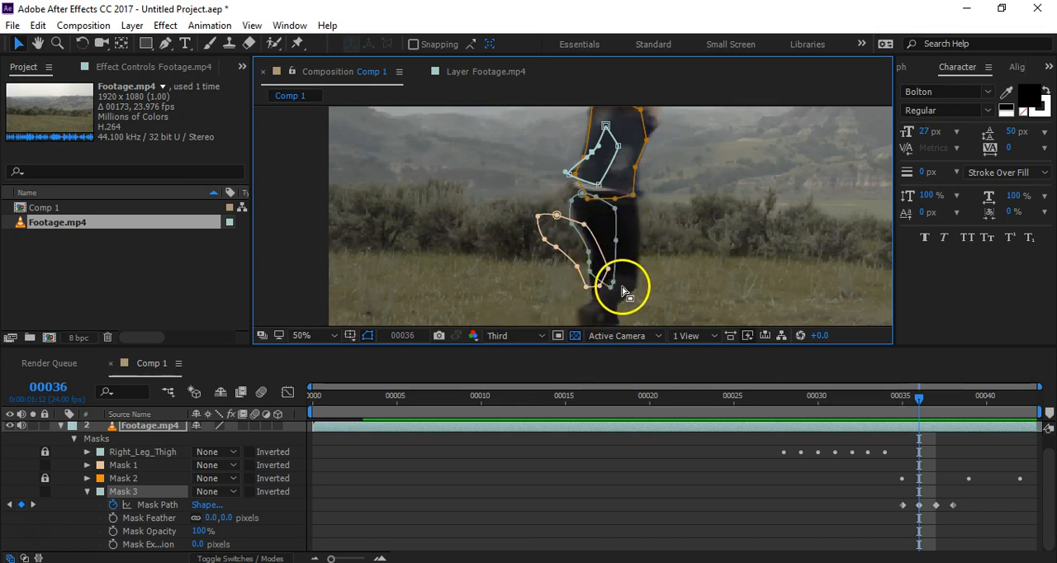
key("h")
left_click_drag(703, 153, 684, 253)
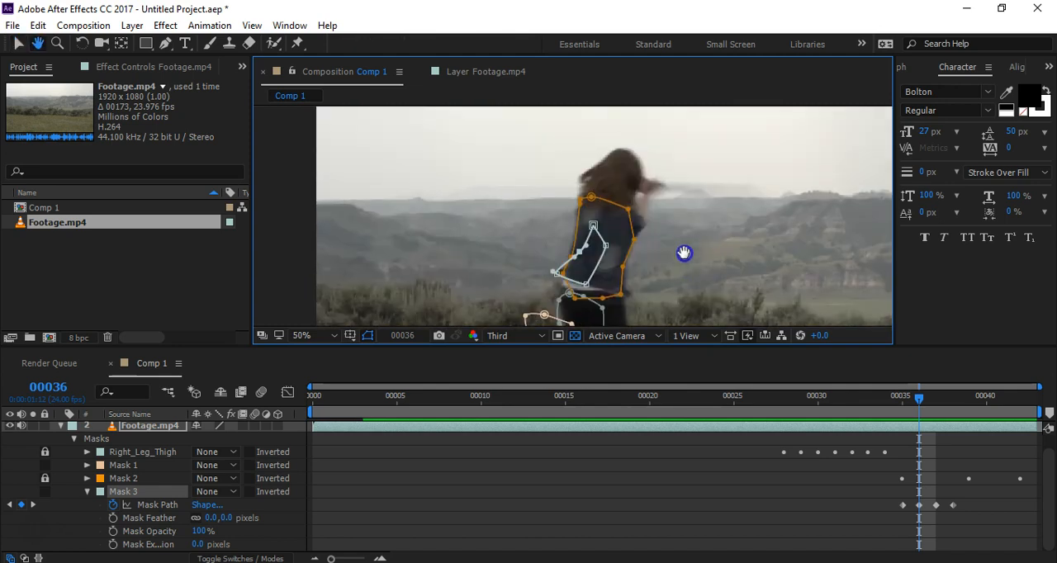
key("v")
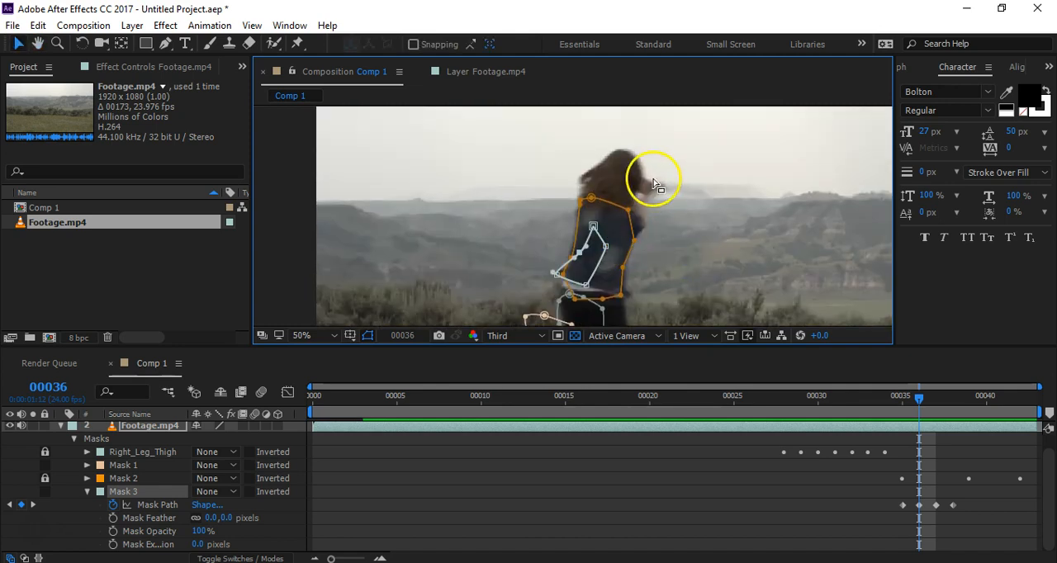
Step: Go to frame 42 and examine how the torso mask fits the vest and which body parts lie outside it
left_click_drag(914, 400, 1021, 419)
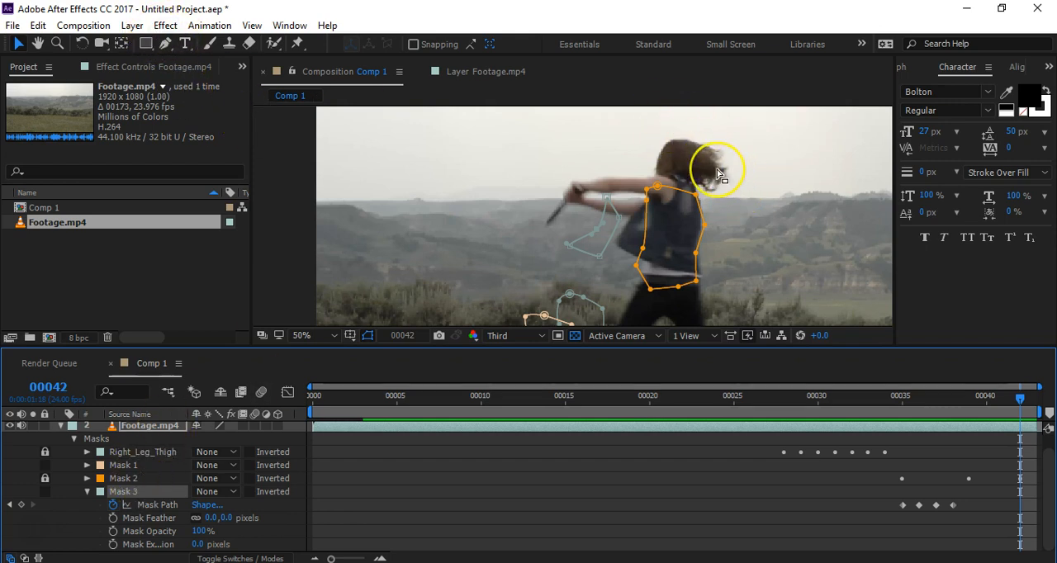
scroll(716, 179, "down", 1)
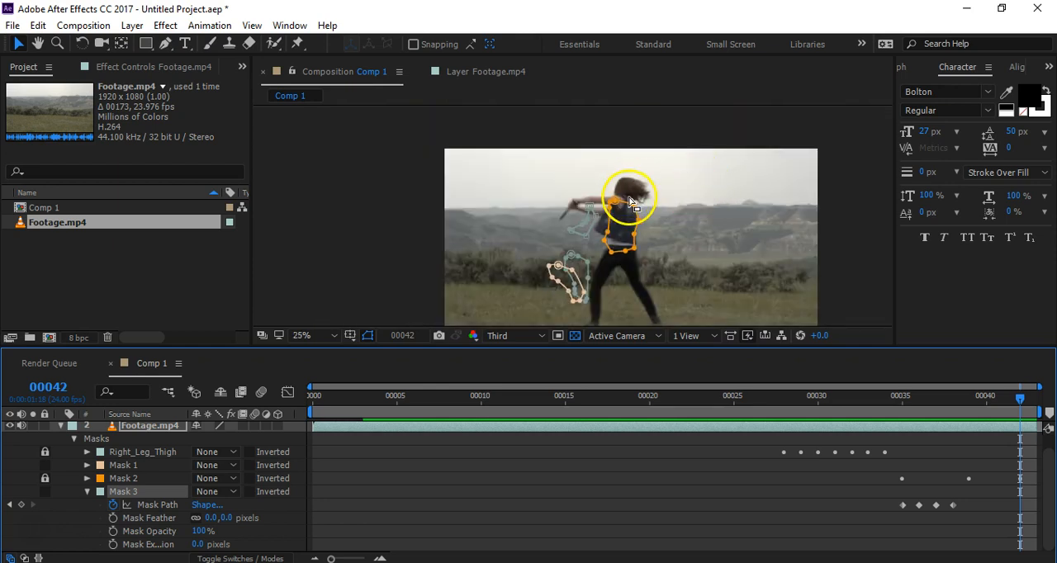
scroll(631, 201, "up", 1)
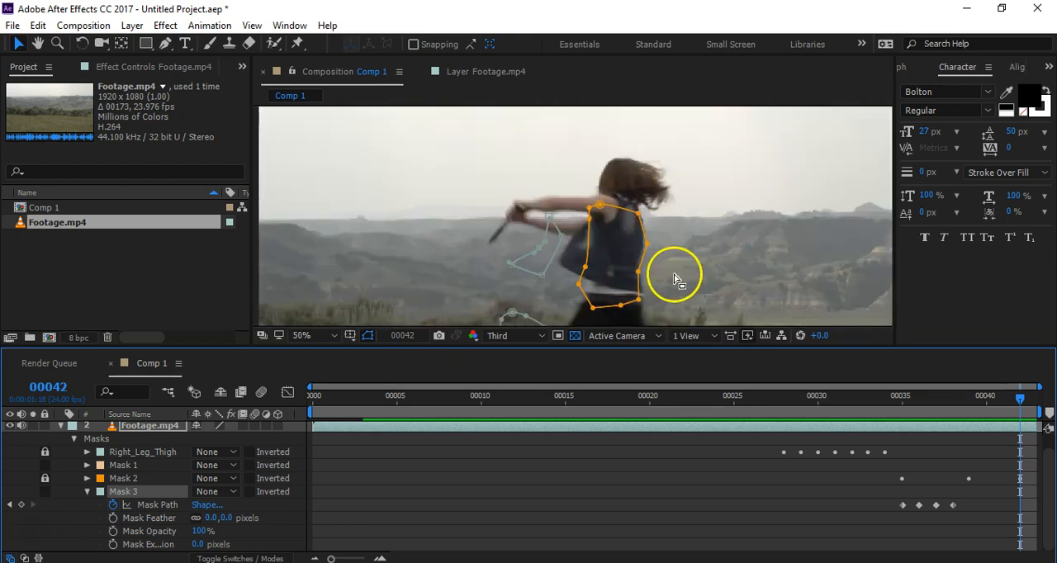
key("space")
left_click_drag(682, 276, 726, 215)
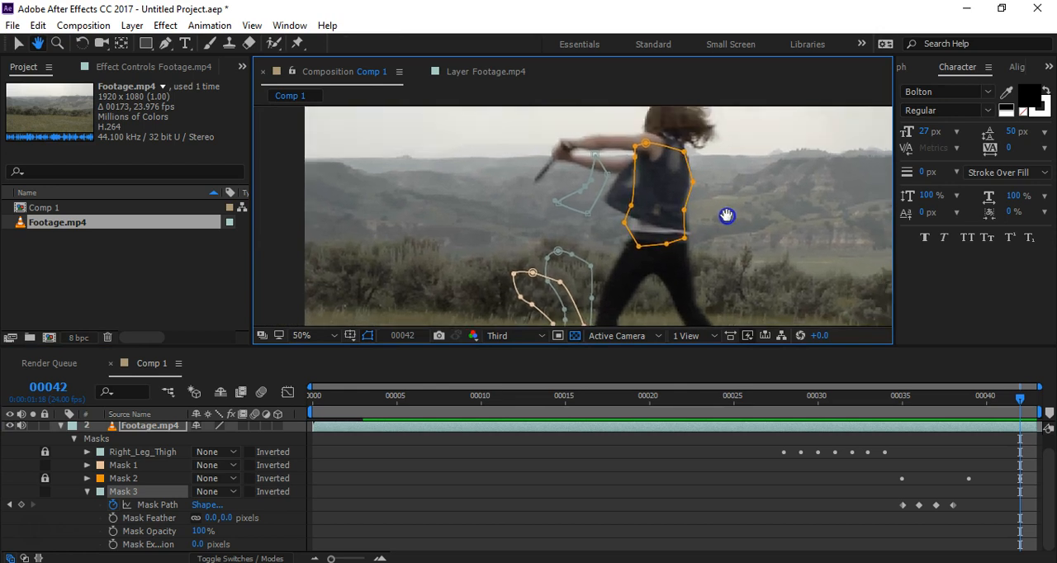